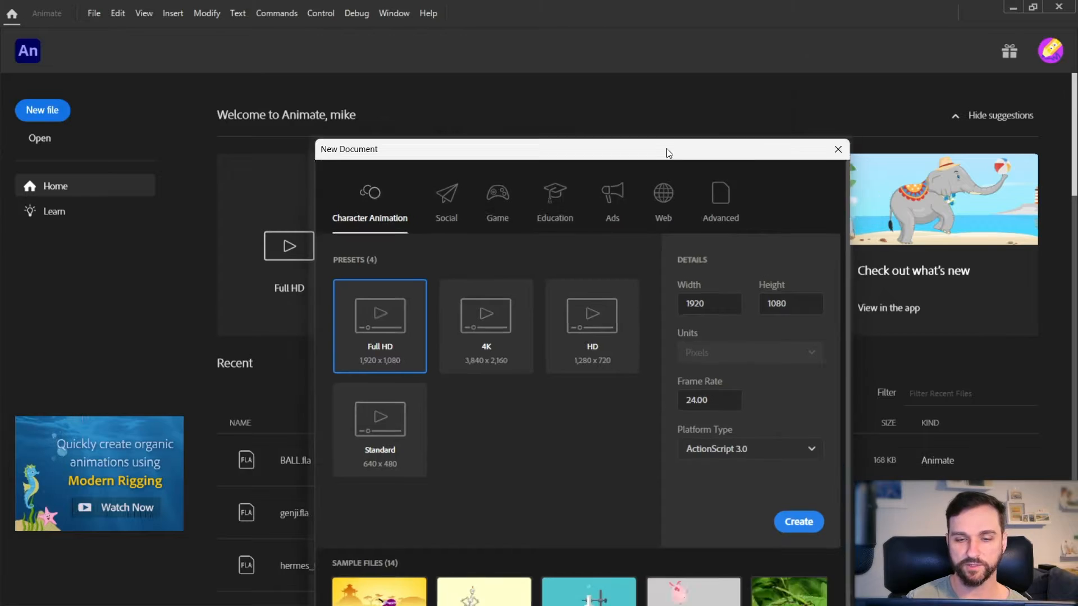
Create a Full HD character animation document at 1920 x 1080, 24 fps, with ActionScript 3.0 as the platform
left_click(401, 280)
left_click(293, 282)
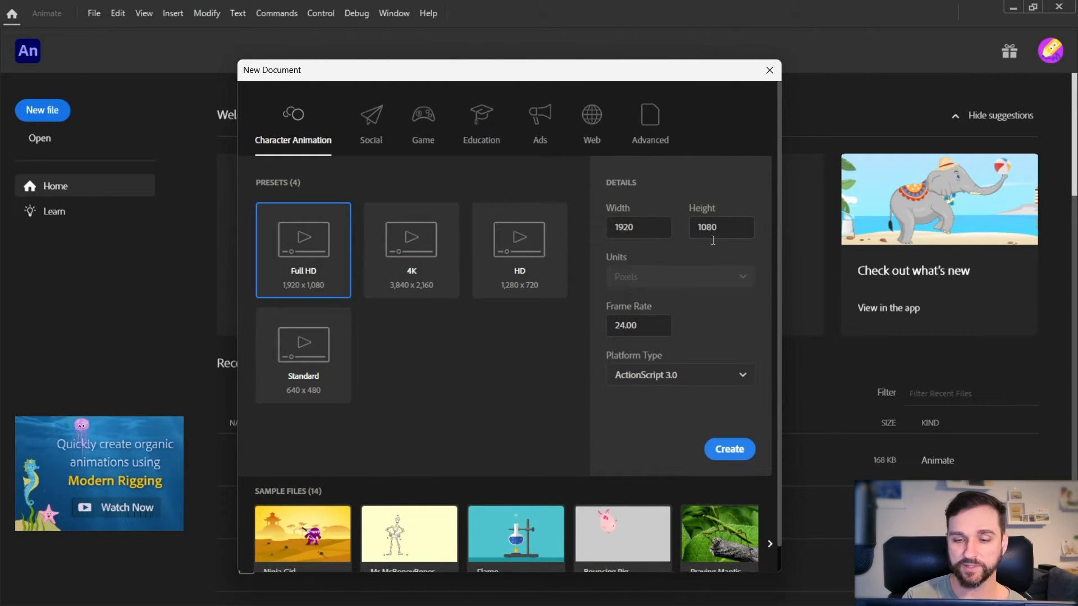
left_click(638, 325)
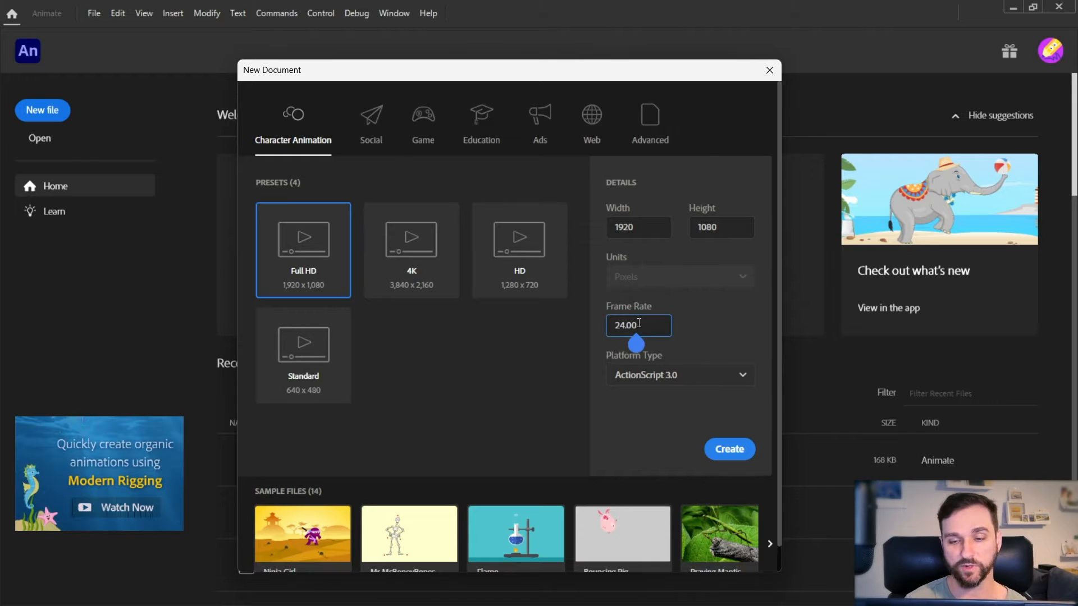
left_click(729, 452)
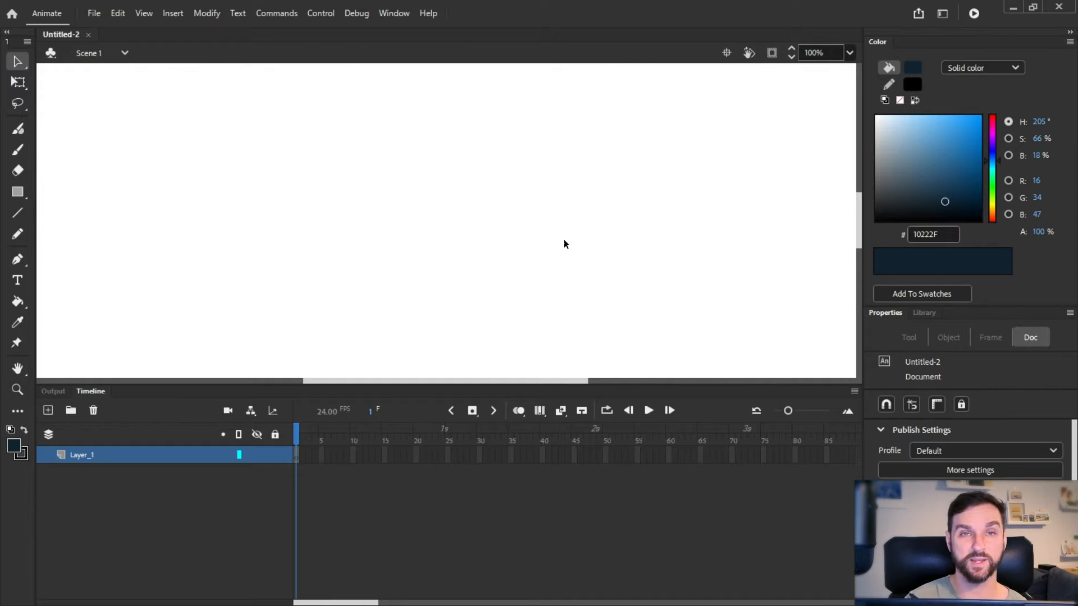
Switch the workspace layout to Designer
left_click(395, 15)
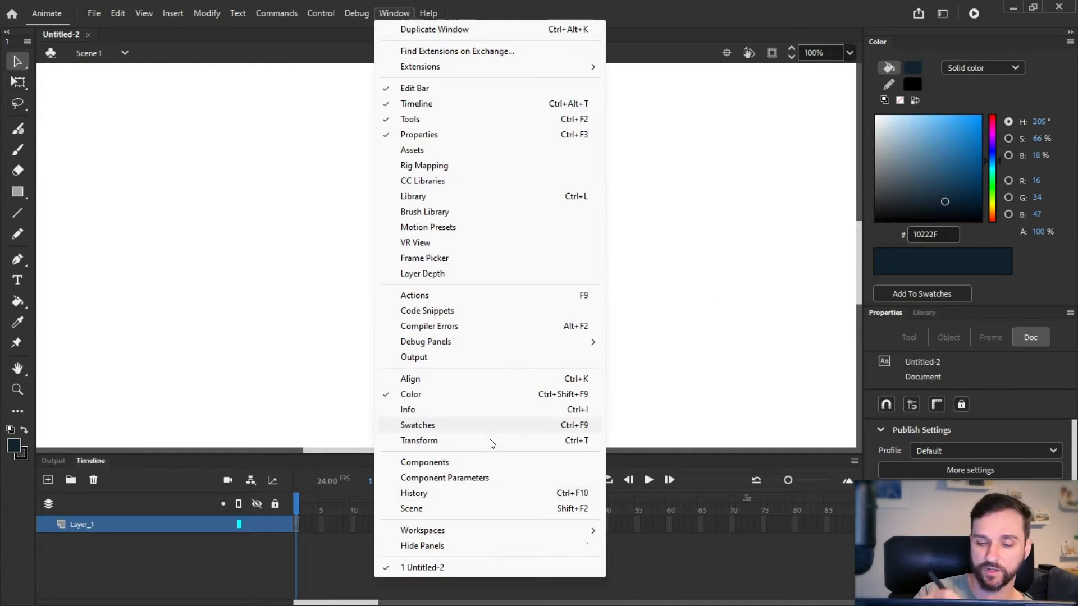
mouse_move(522, 532)
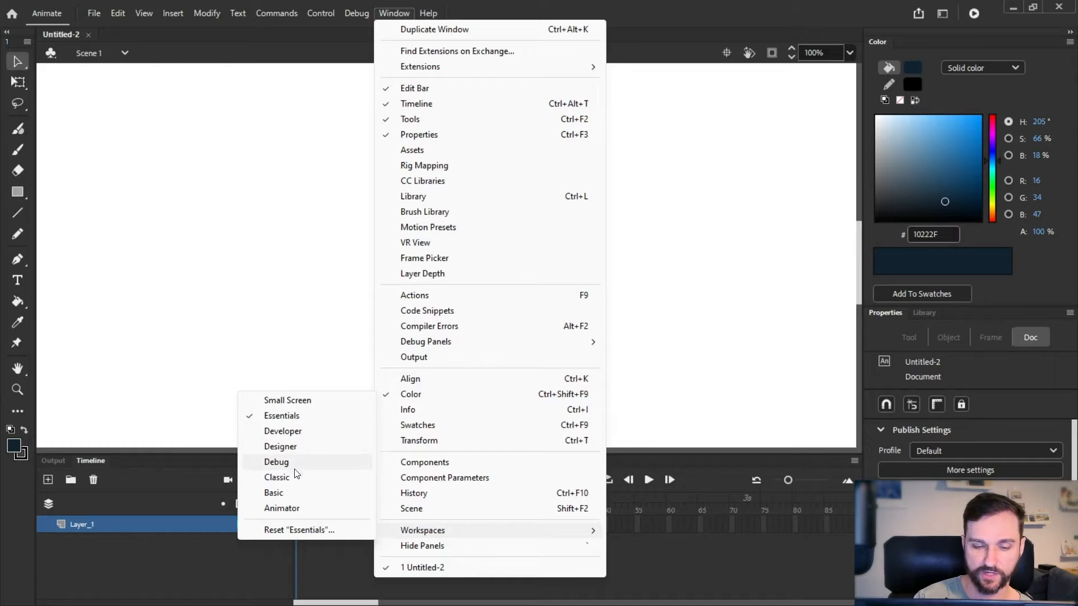
left_click(295, 447)
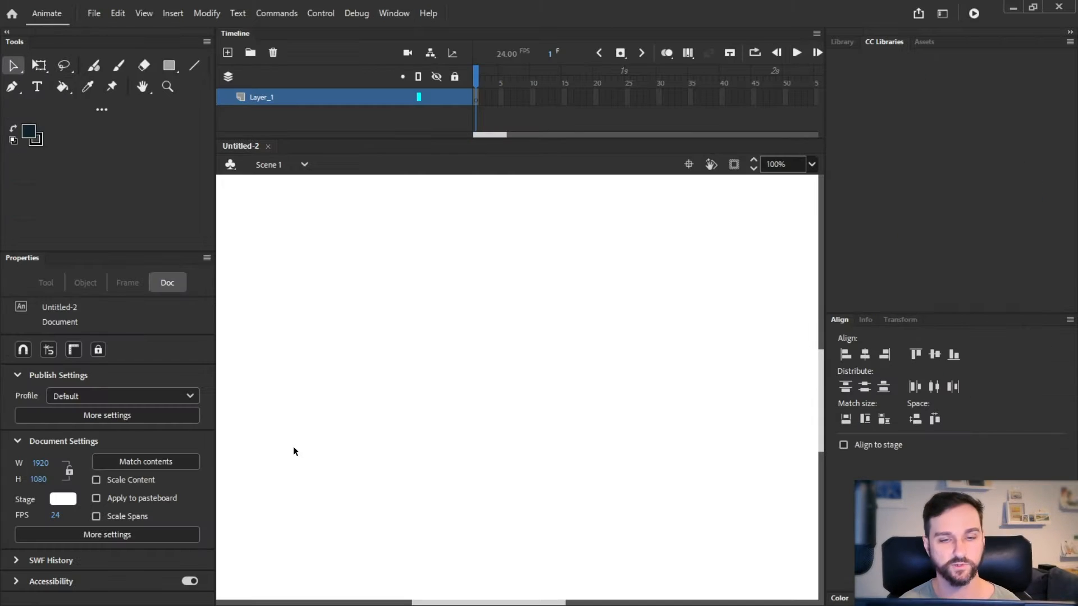
Switch the workspace back to Essentials and slightly reduce the height of the timeline area
left_click(394, 13)
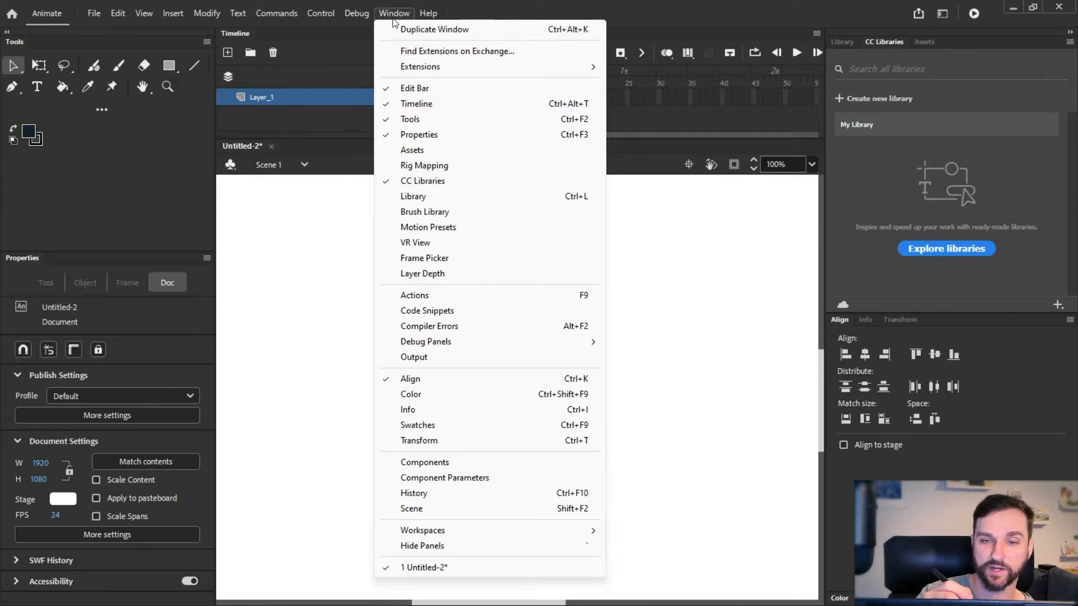
mouse_move(570, 532)
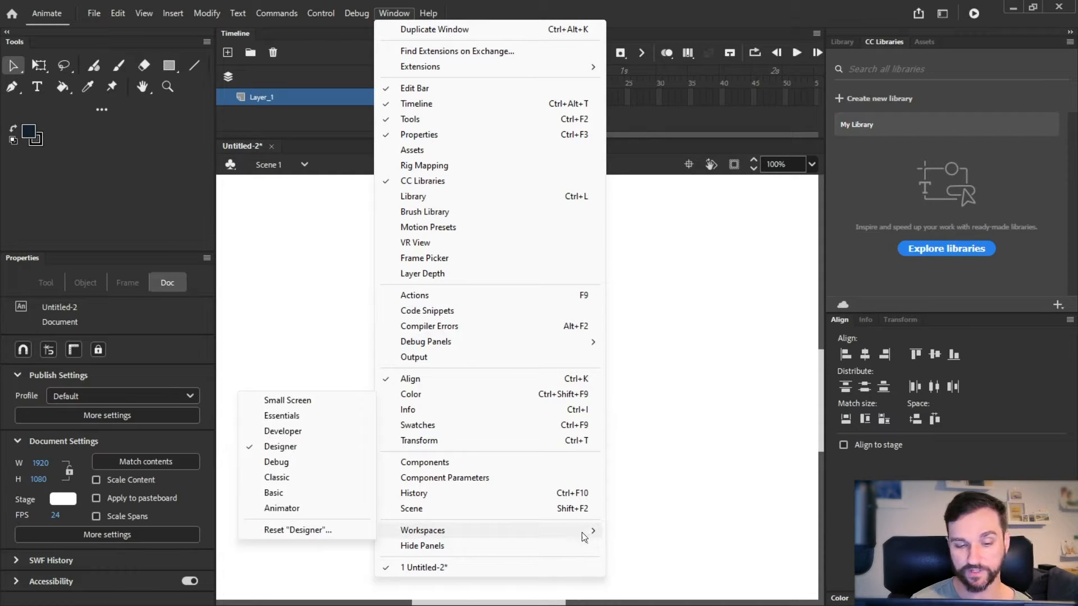
left_click(290, 415)
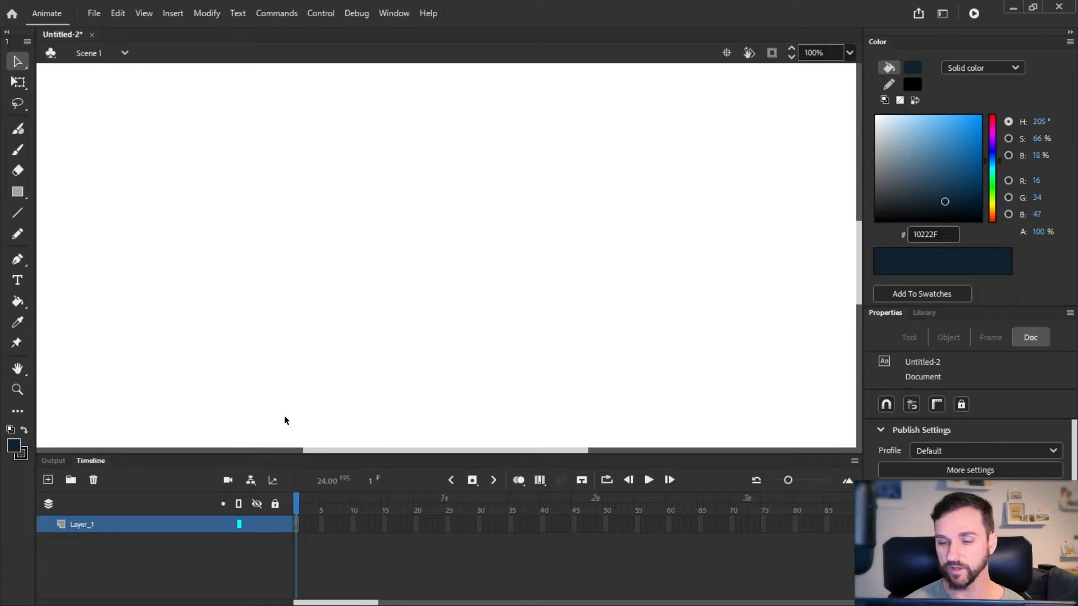
left_click_drag(517, 456, 518, 466)
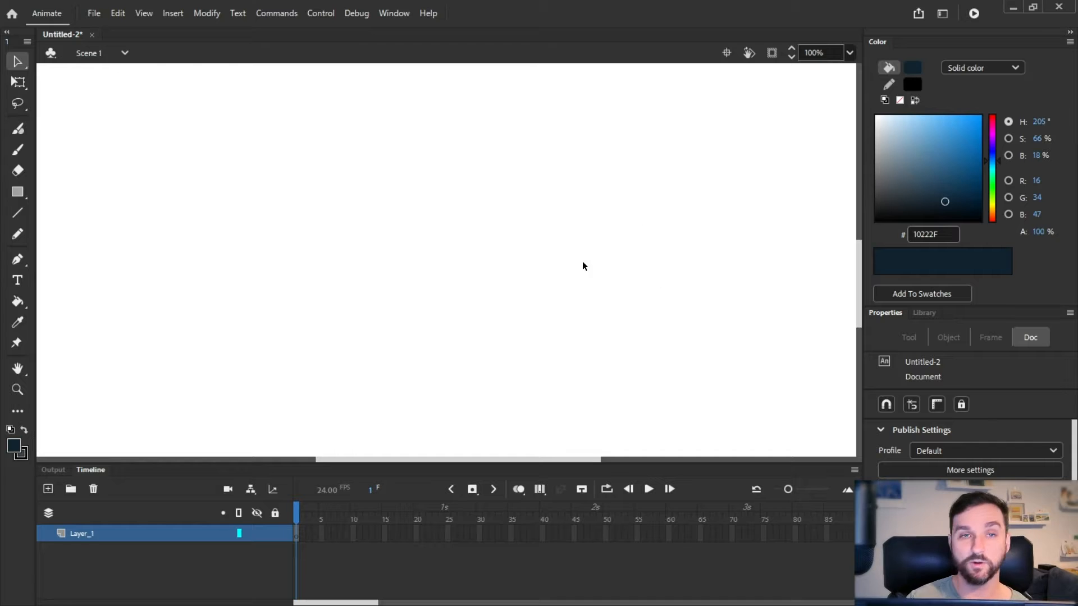
Examine the stroke and fill color selectors and the document's publish and size settings
left_click(889, 85)
left_click(889, 68)
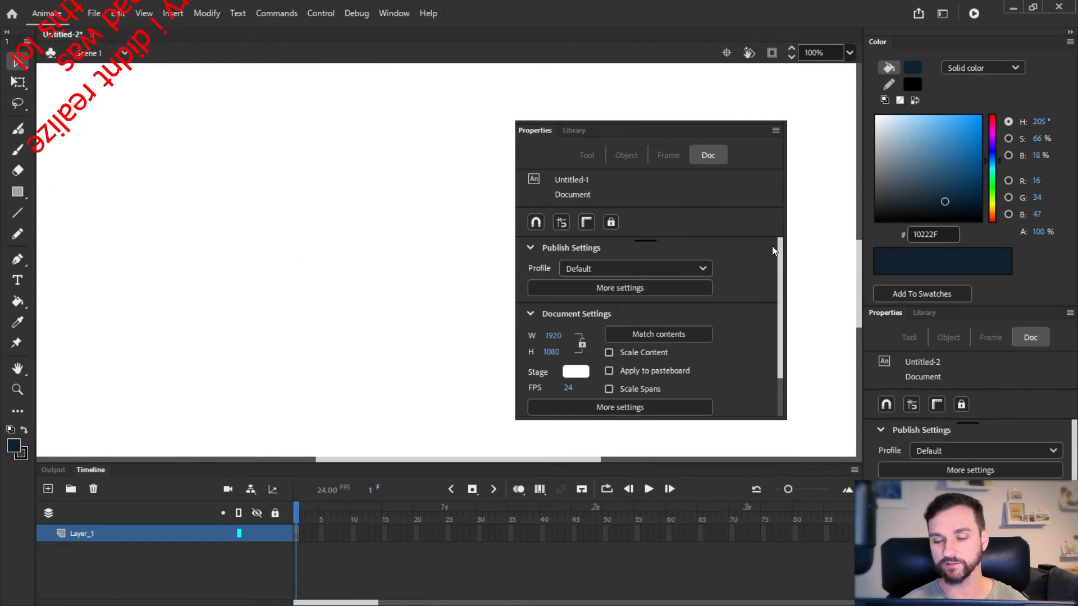
left_click_drag(780, 251, 783, 291)
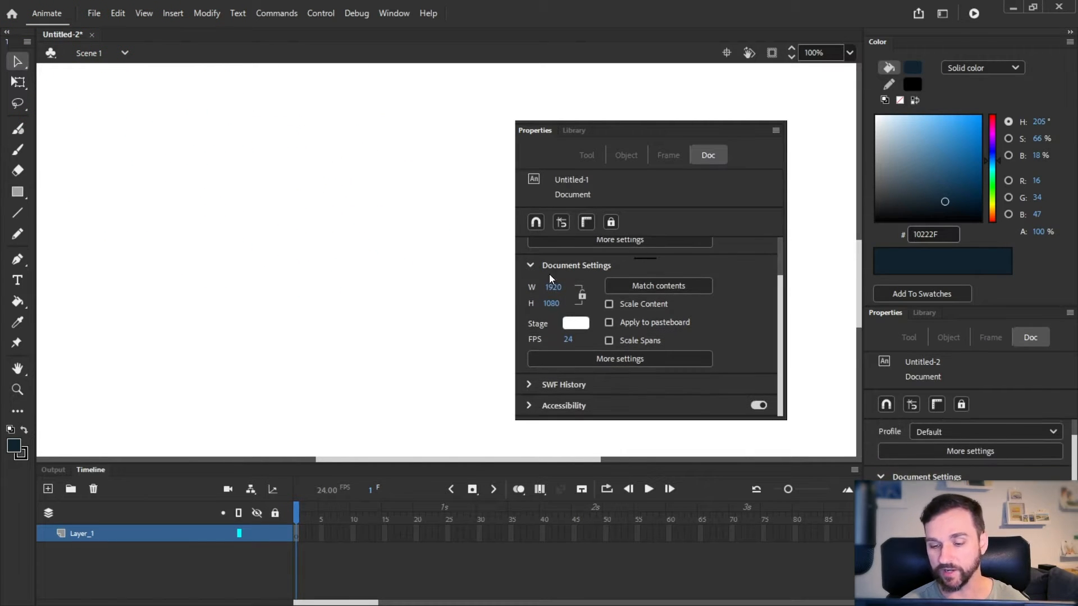
scroll(1064, 429, "up", 2)
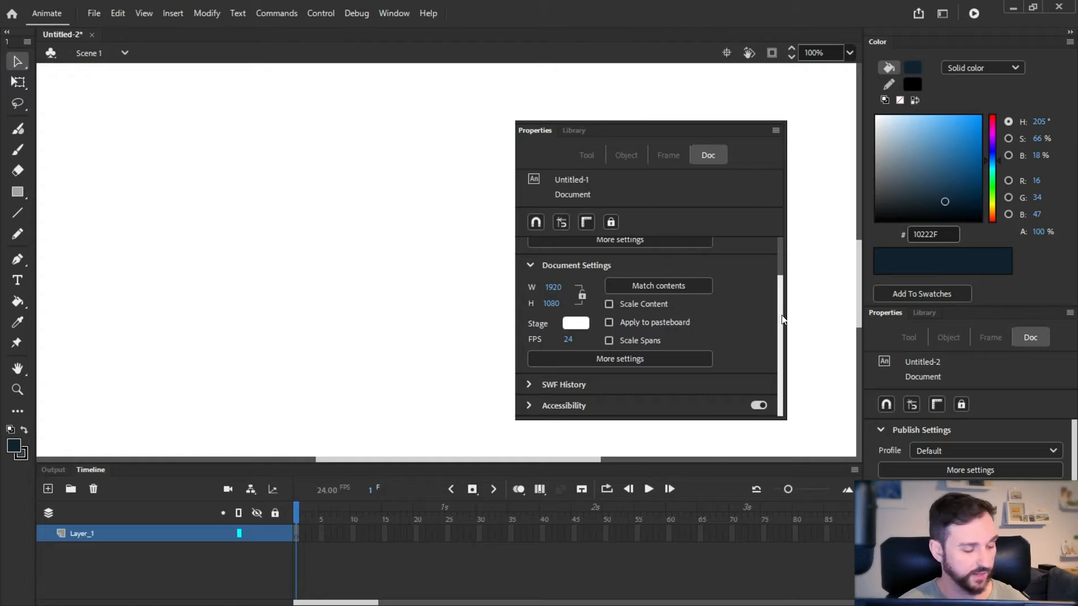
left_click_drag(781, 317, 777, 264)
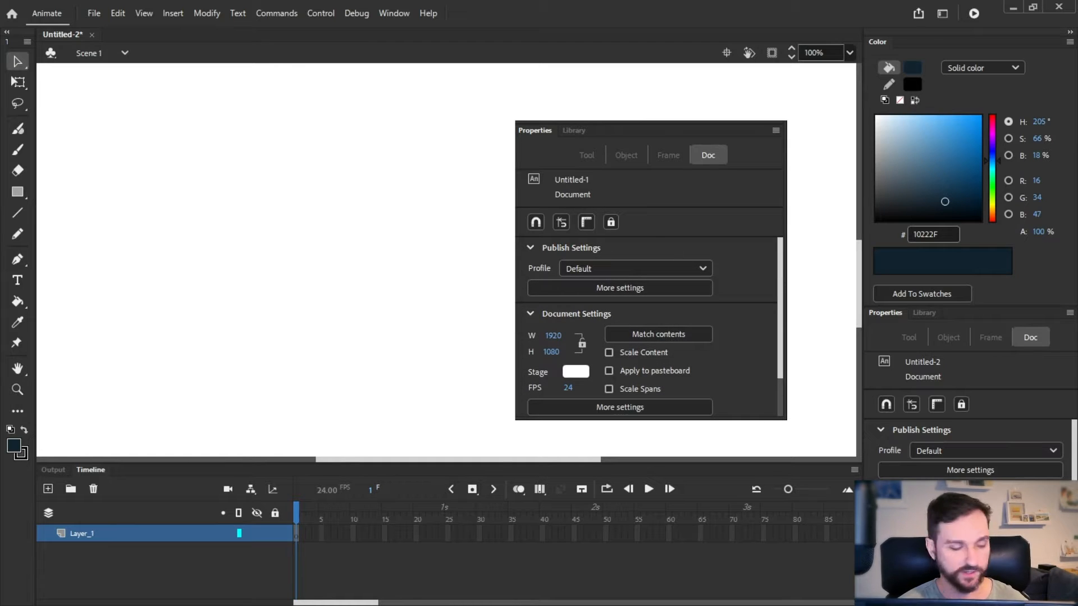
Activate the Classic Brush to review its tool properties, and return to the document properties
key("b")
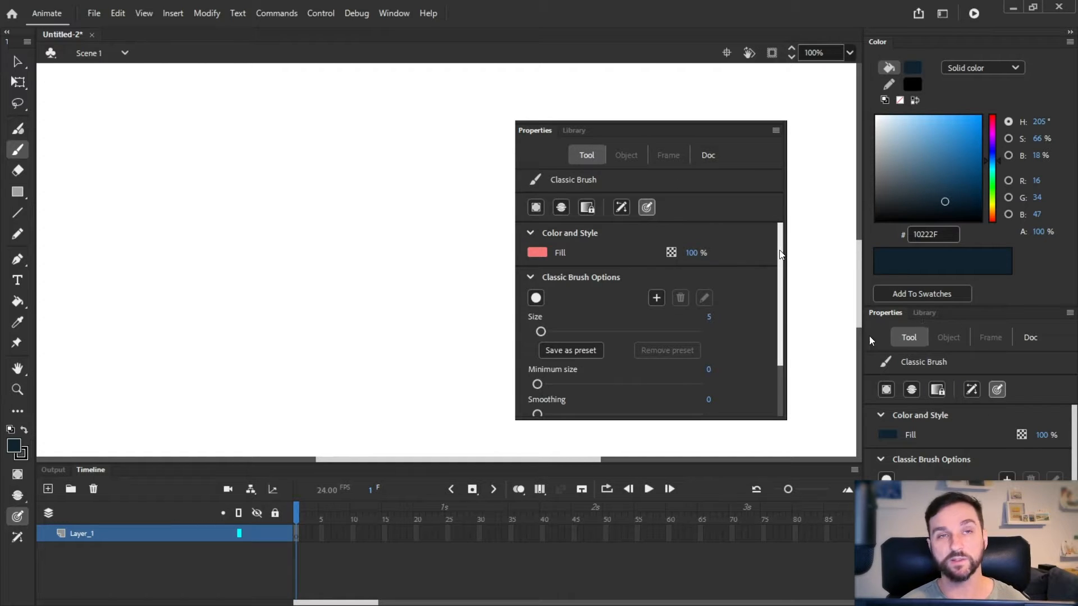
left_click_drag(781, 255, 778, 233)
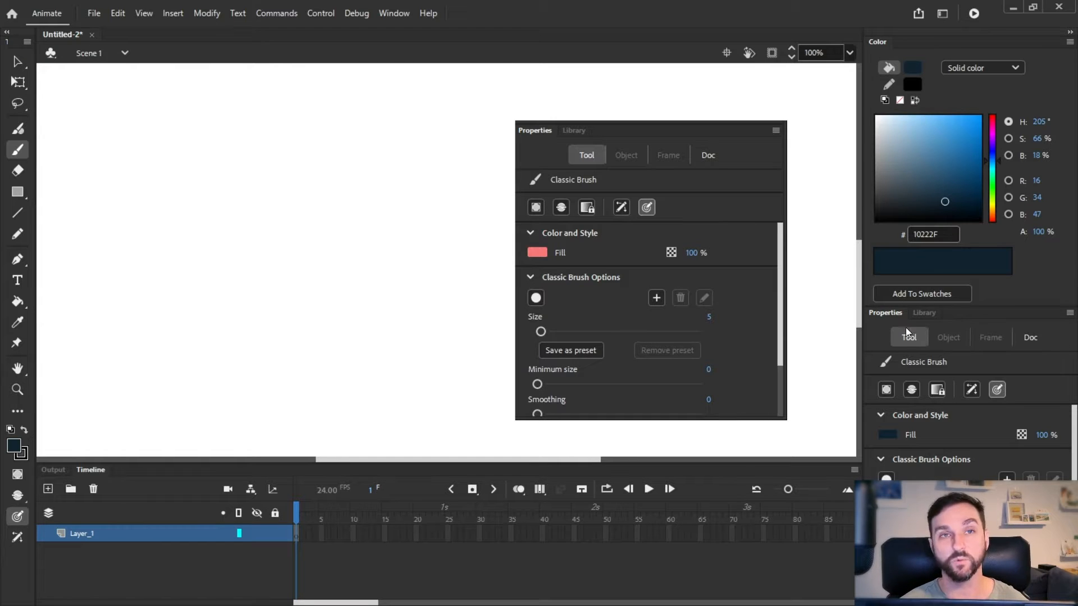
left_click(1018, 342)
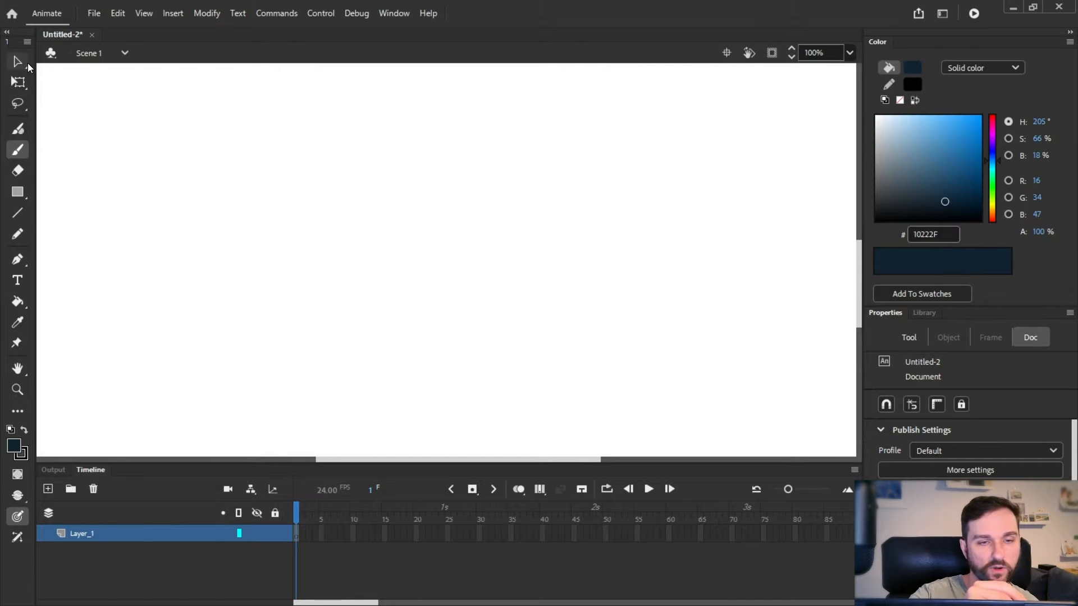
Activate the Pencil tool and look through the extra tools available for customizing the toolbar
left_click(25, 235)
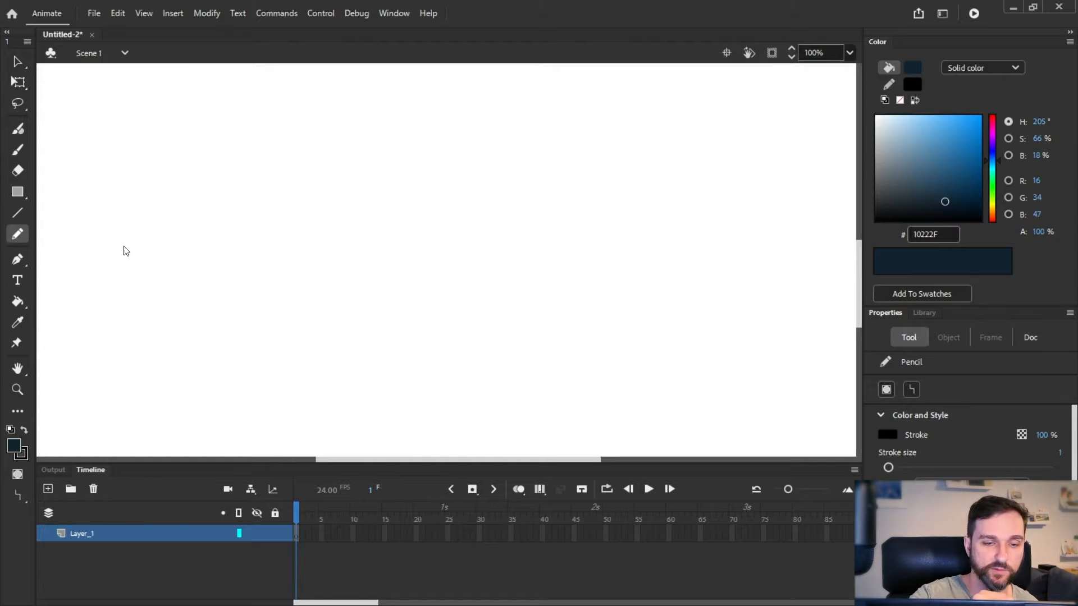
left_click(18, 413)
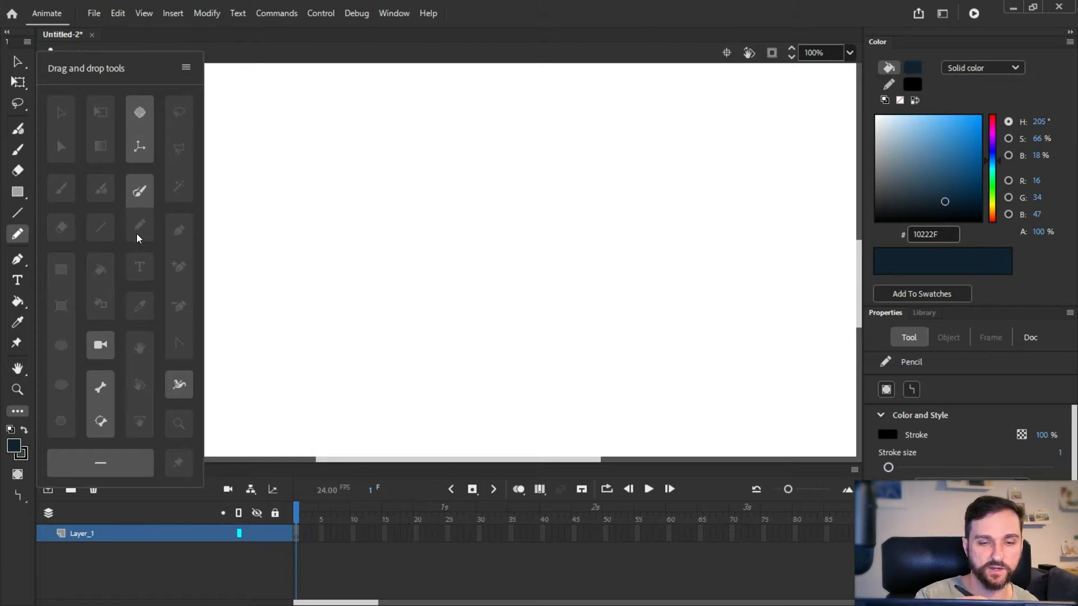
mouse_move(18, 236)
left_mouse_down()
mouse_move(140, 229)
mouse_move(127, 263)
mouse_move(23, 227)
mouse_move(23, 213)
mouse_move(24, 245)
left_mouse_up()
left_click(22, 412)
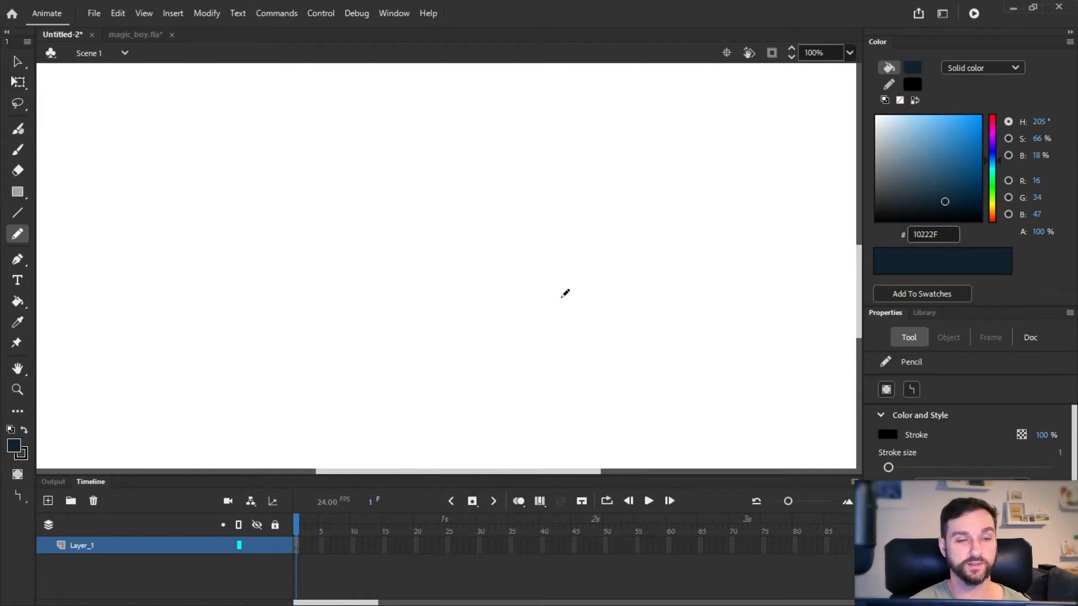
Bring up the magic_boy.fla document, play its animation and return to the first frame
left_click(156, 37)
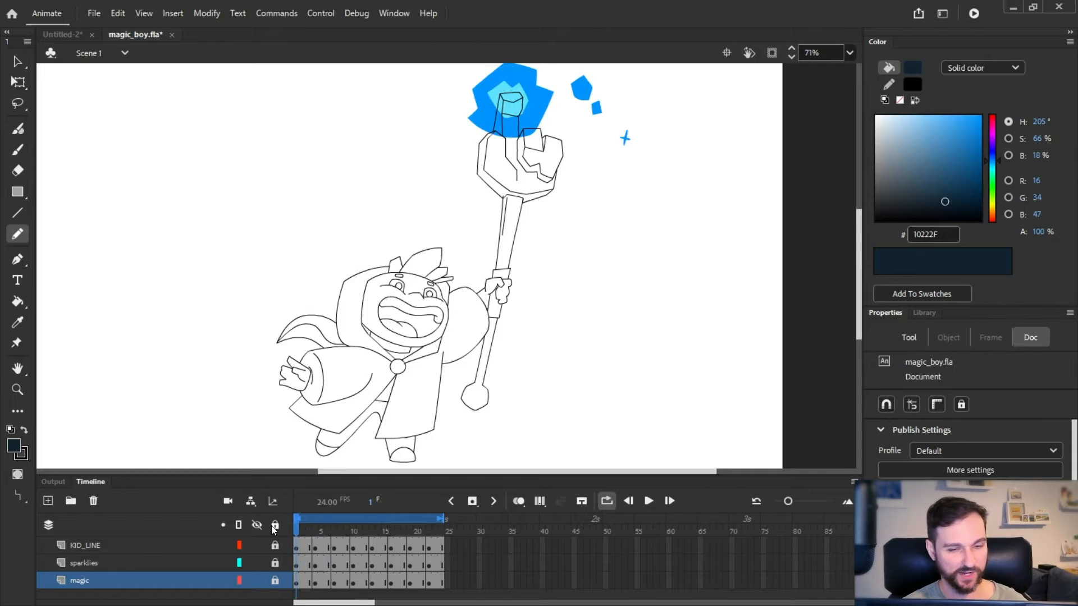
key("Return")
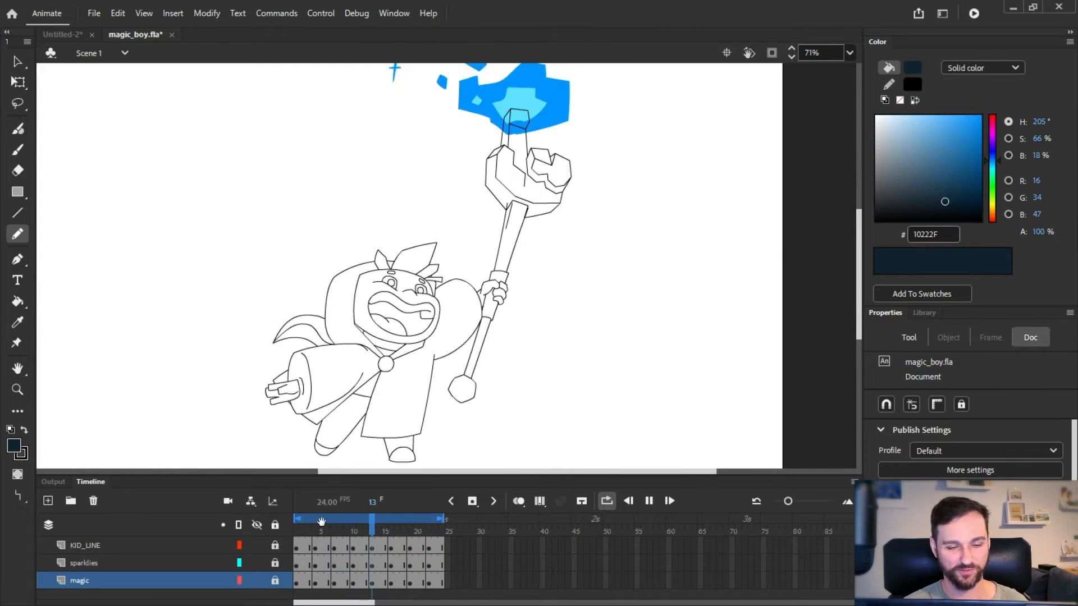
left_click(294, 525)
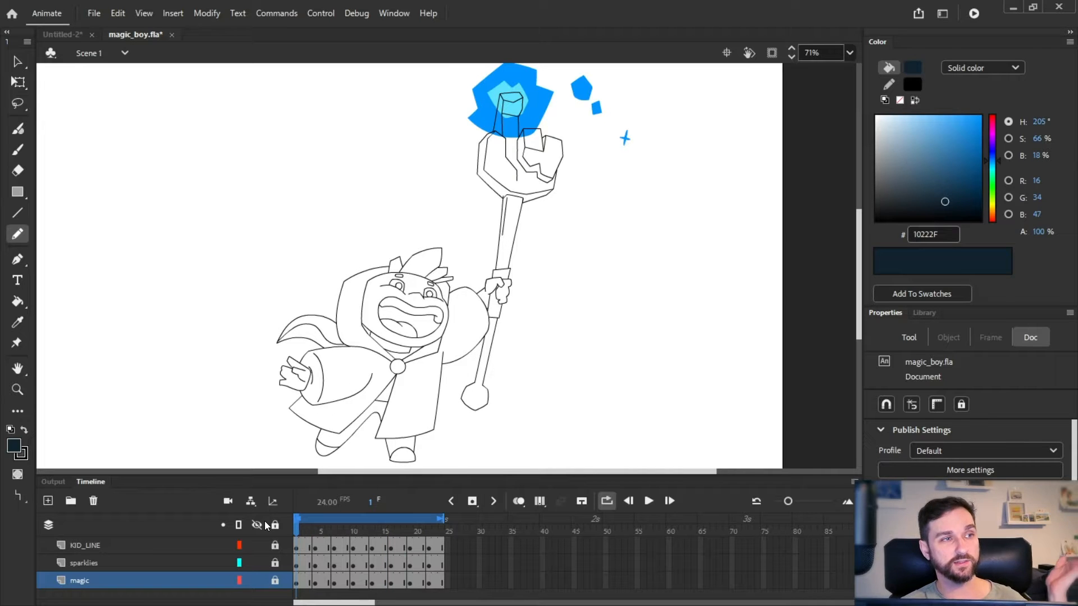
mouse_move(317, 298)
left_mouse_down()
mouse_move(591, 296)
mouse_move(531, 293)
left_mouse_up()
key("ctrl+equal")
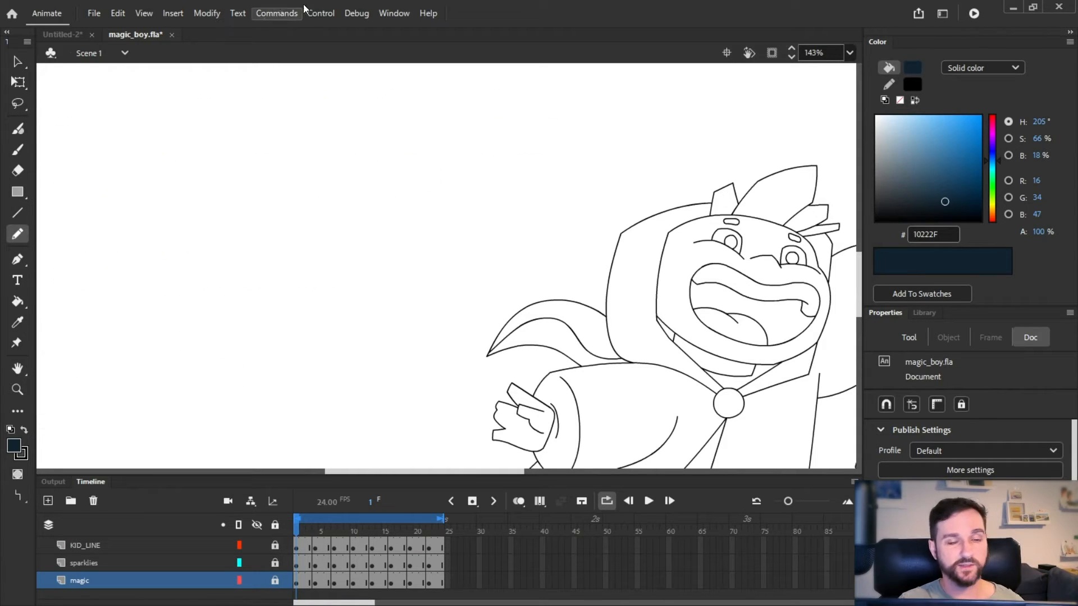
Open the keyboard shortcuts editor and search its commands for "next keyframe"
left_click(397, 13)
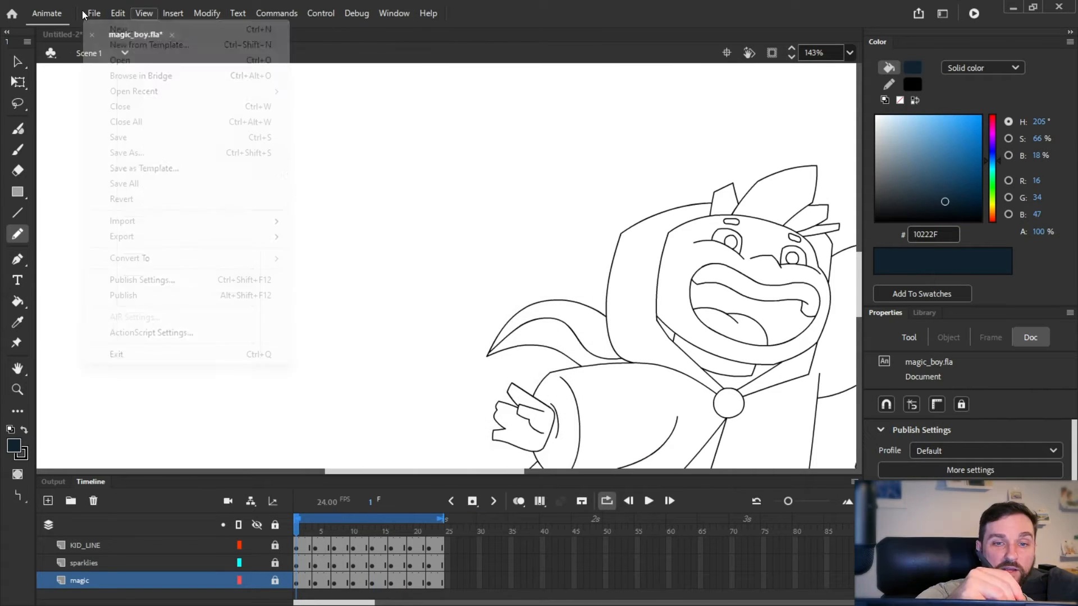
left_click(115, 13)
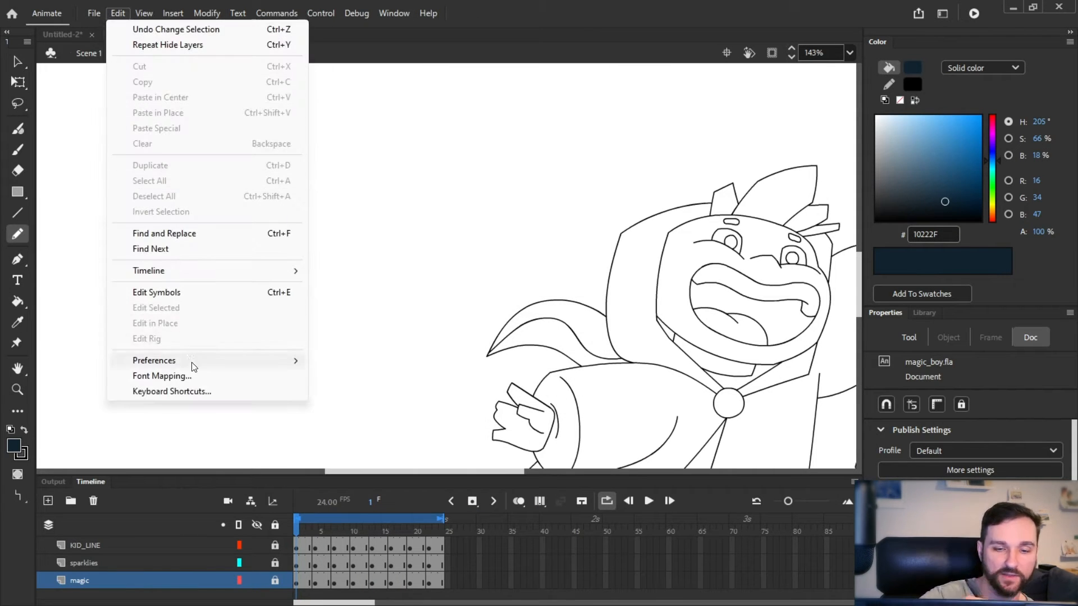
left_click(240, 396)
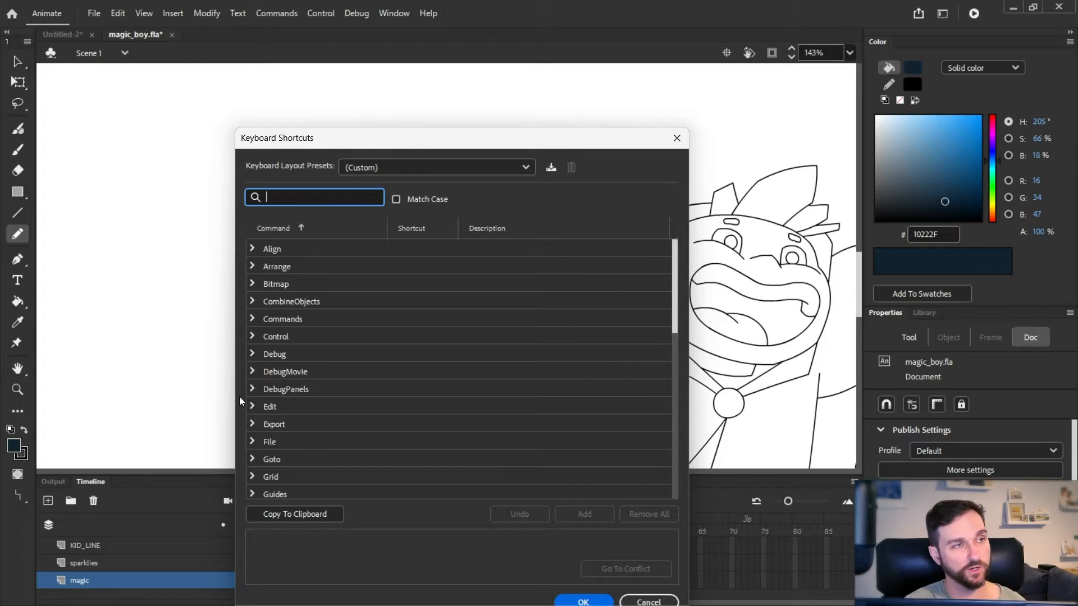
left_click_drag(539, 138, 640, 72)
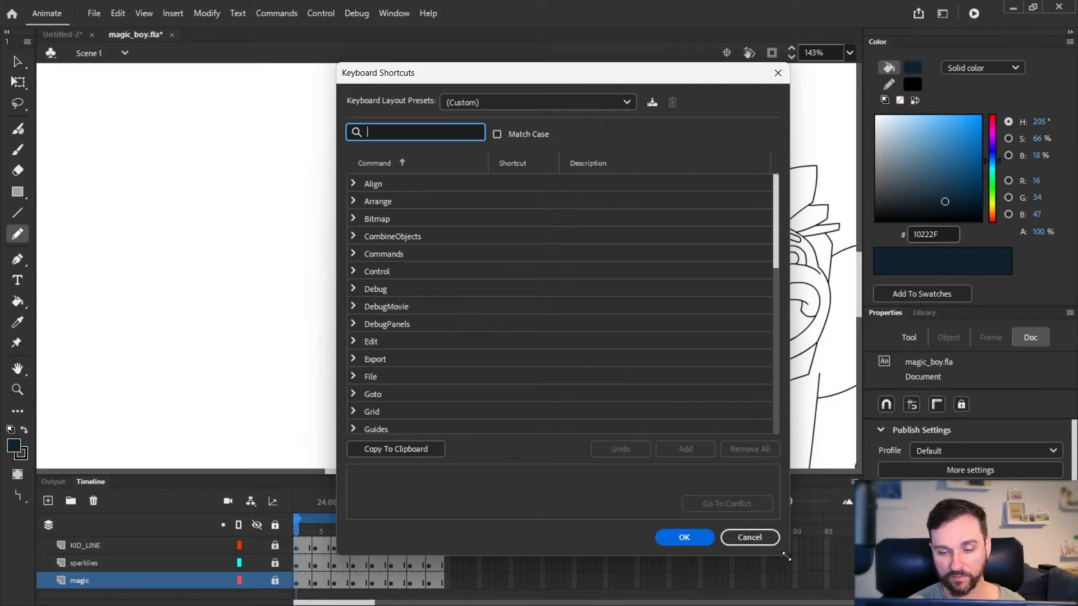
left_click_drag(787, 554, 716, 522)
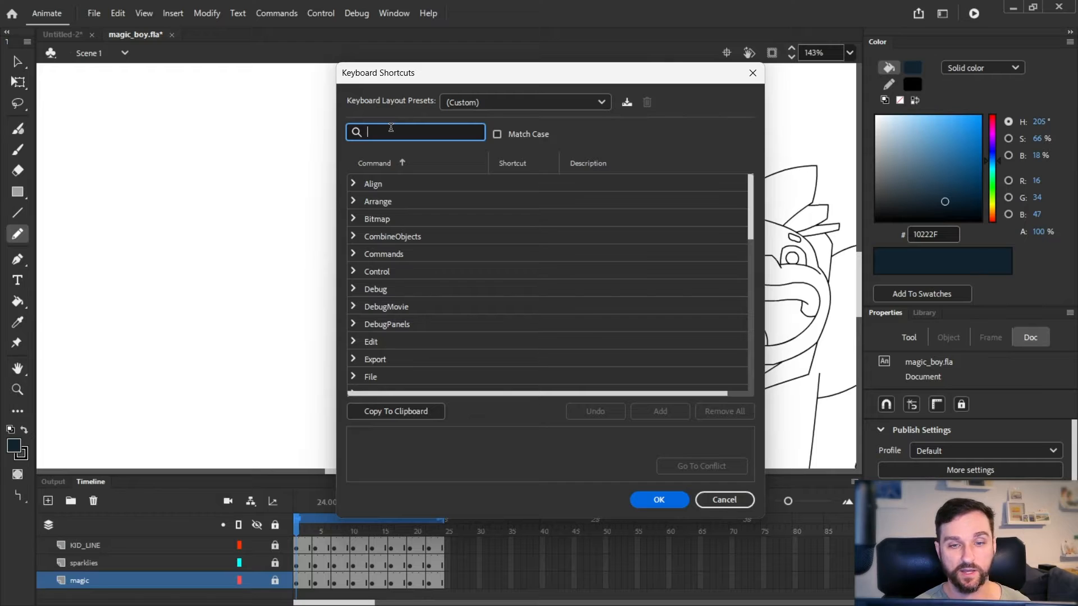
type("next ke")
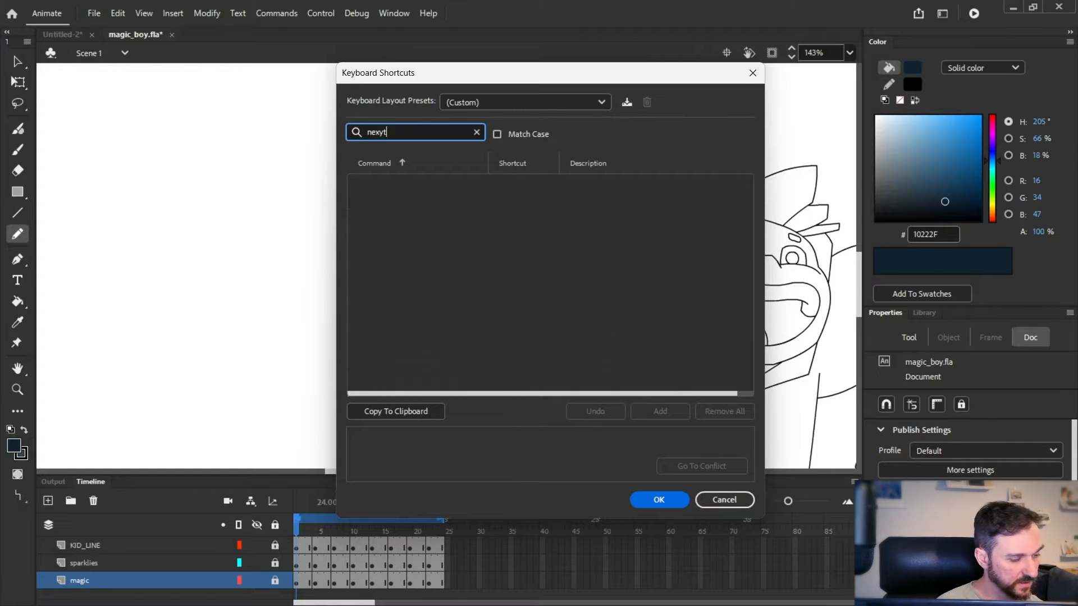
type("yframe")
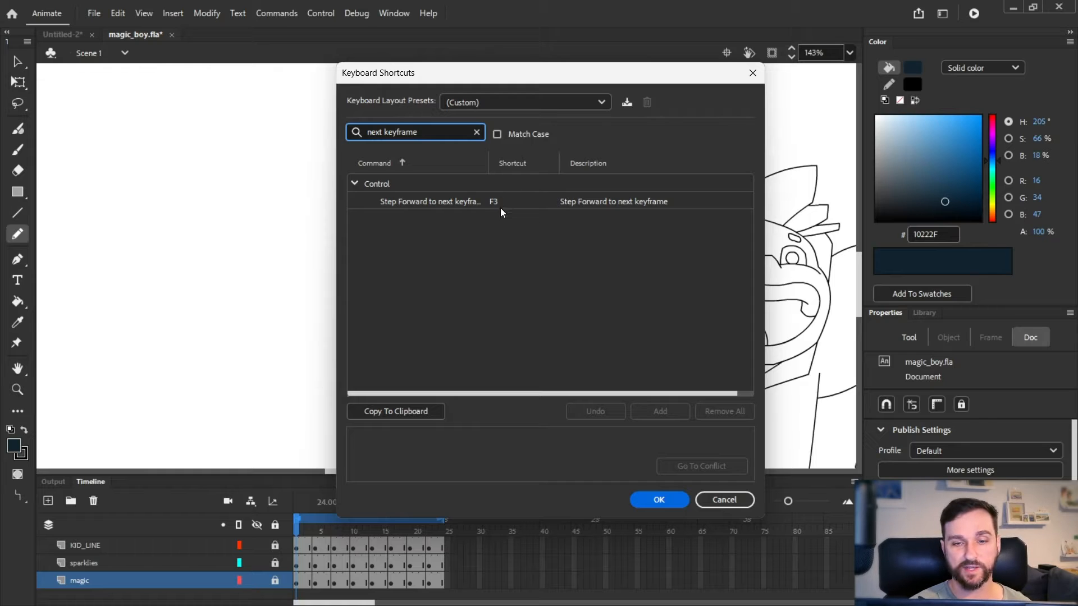
Try adding a period as a second shortcut for Step Forward to next keyframe, and remove it again
left_click(534, 200)
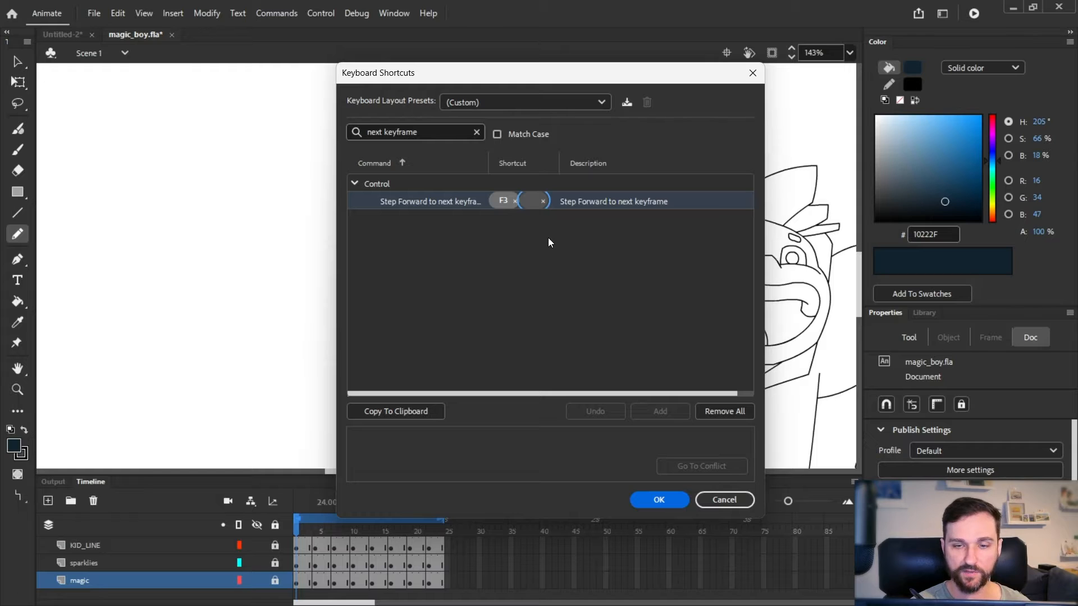
key("BackSpace")
left_click(552, 270)
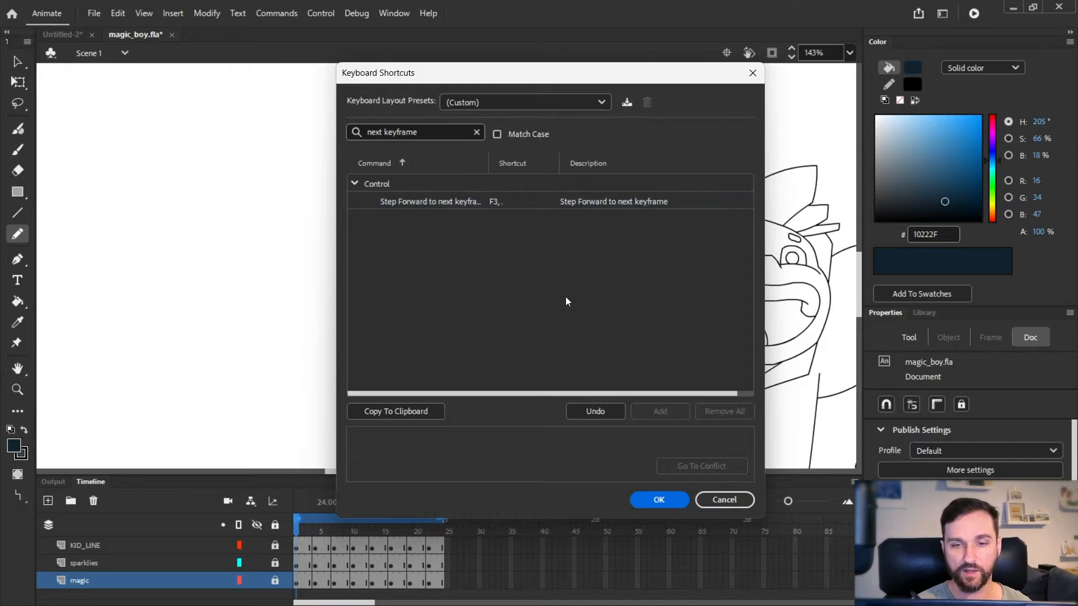
left_click(538, 201)
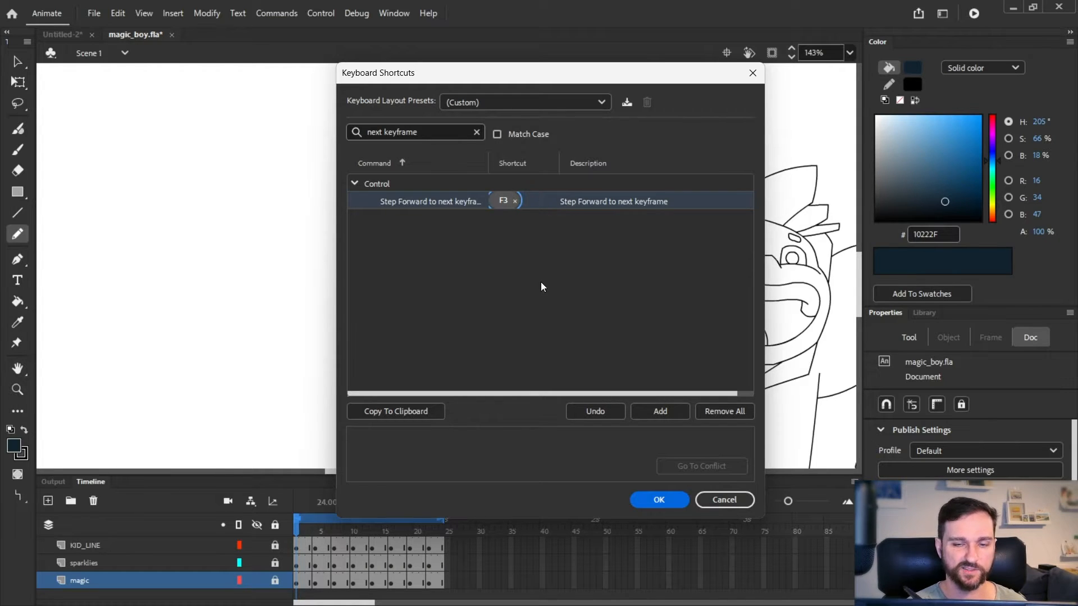
left_click(579, 312)
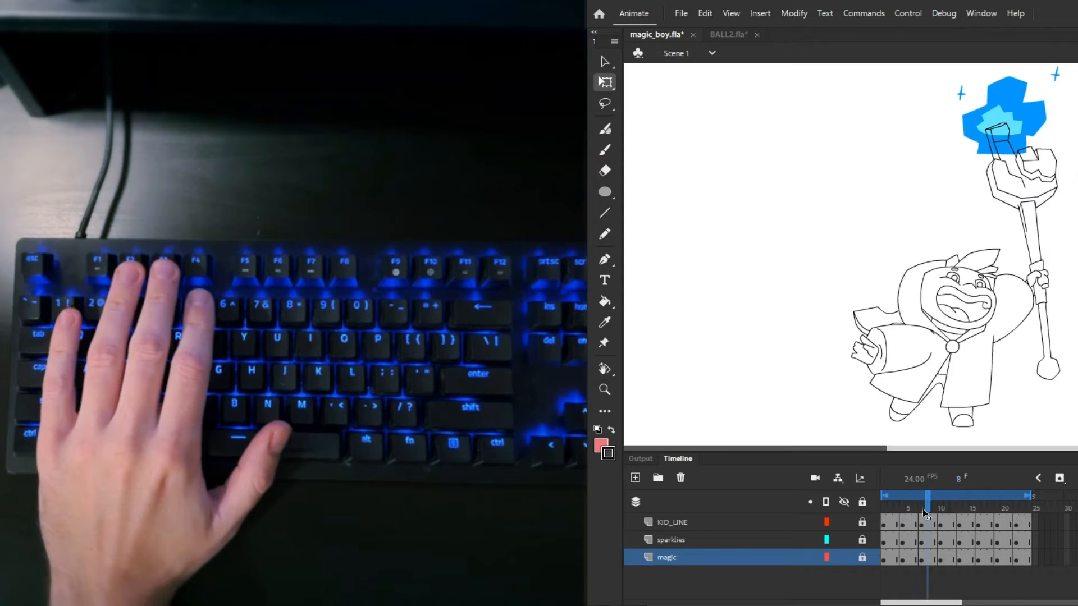
Jump back and forth between the keyframes of the magic_boy animation to examine its poses
key("F3")
key("F3")
key("F2")
key("F2")
key("F2")
key("F3")
key("F3")
key("F3")
key("F3")
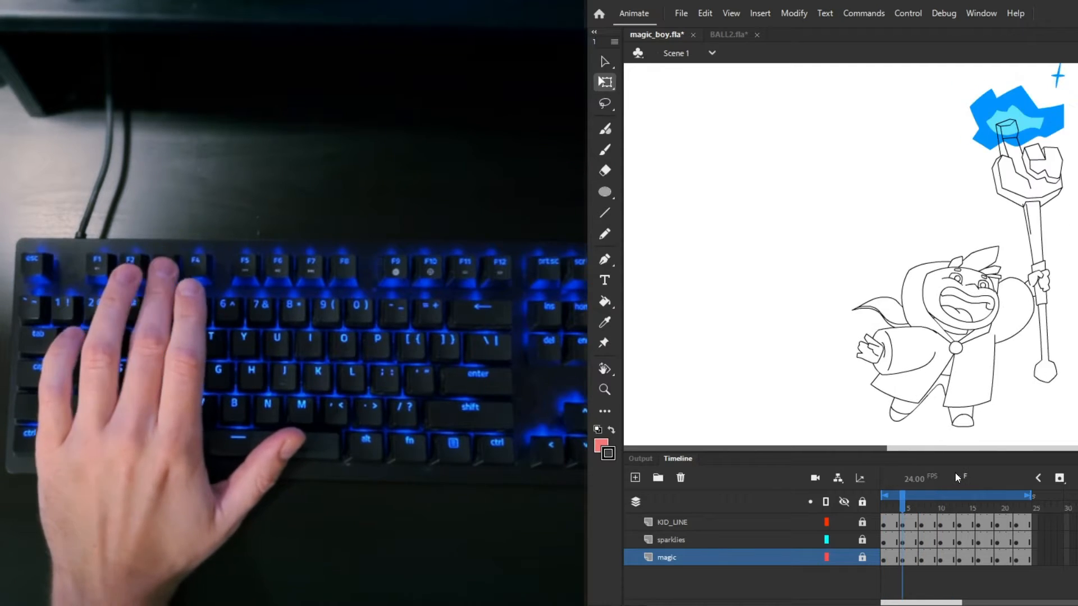
key("F2")
key("F2")
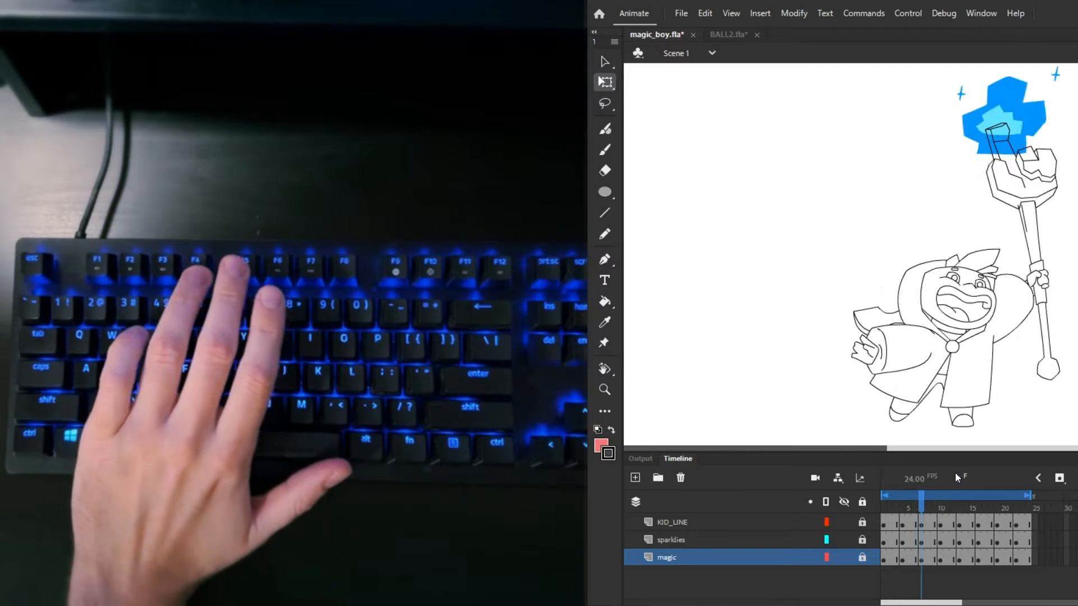
Step backward and forward through the animation one frame at a time to compare it with keyframe navigation
key("F2")
key("F2")
key("F3")
key("F3")
key("F2")
key("F2")
key("F2")
key("F2")
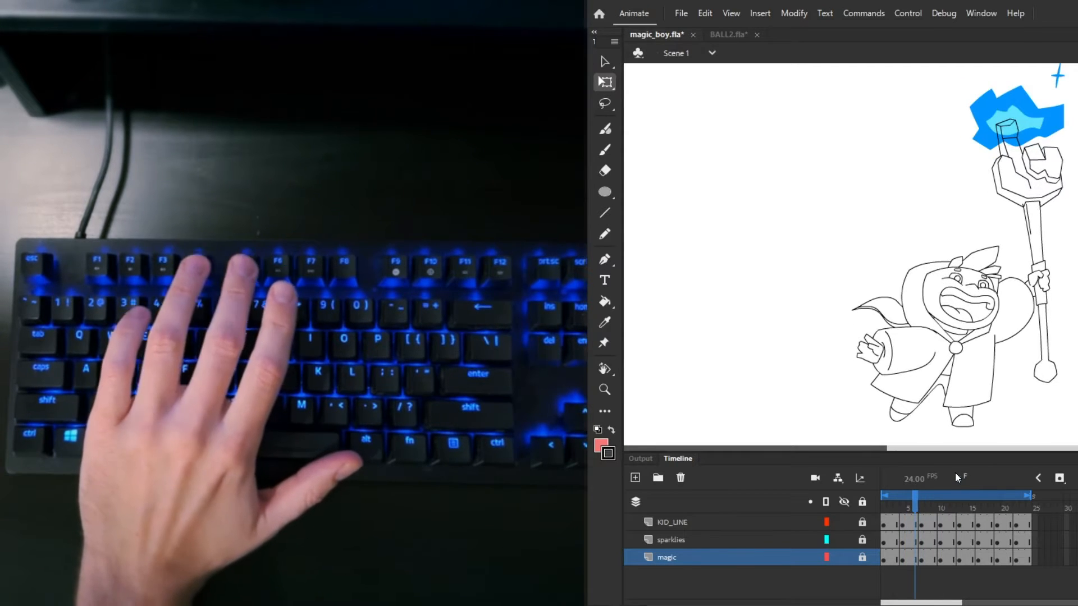
key("F3")
key("F3")
key("F3")
key("F3")
key("F3")
key("F3")
key("F3")
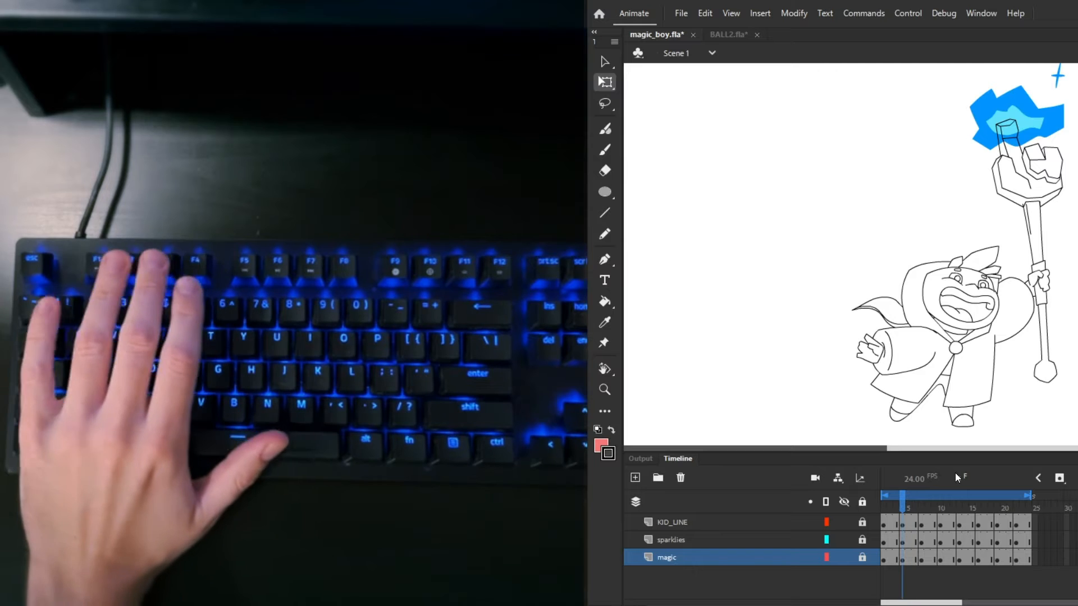
key("F3")
key("F3")
key("F3")
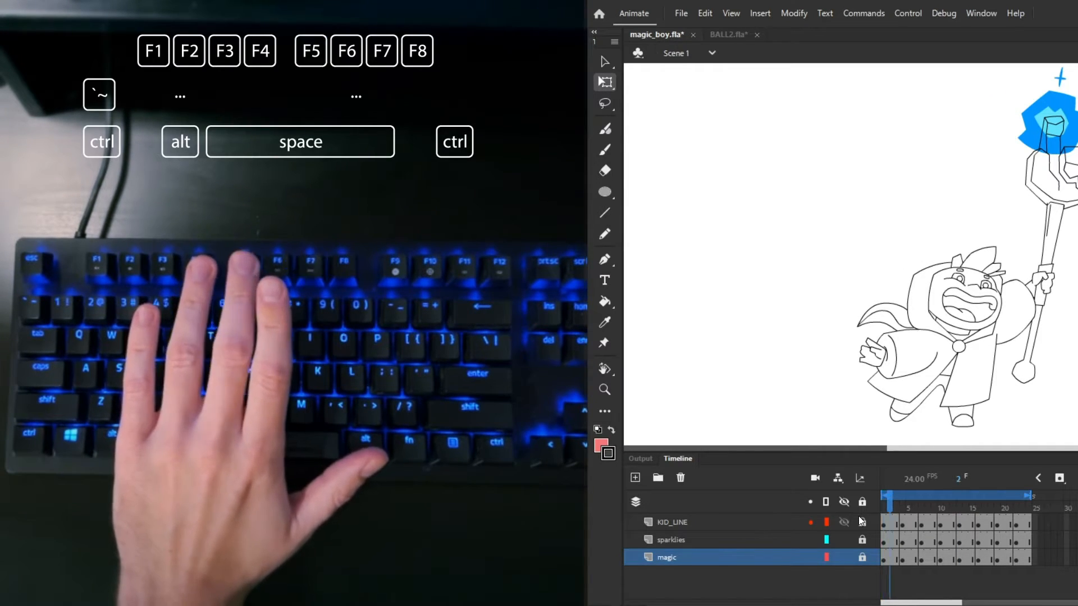
Advance frame by frame to frame 7 and step back singly to frame 1
key("F5")
key("F5")
key("F5")
key("F5")
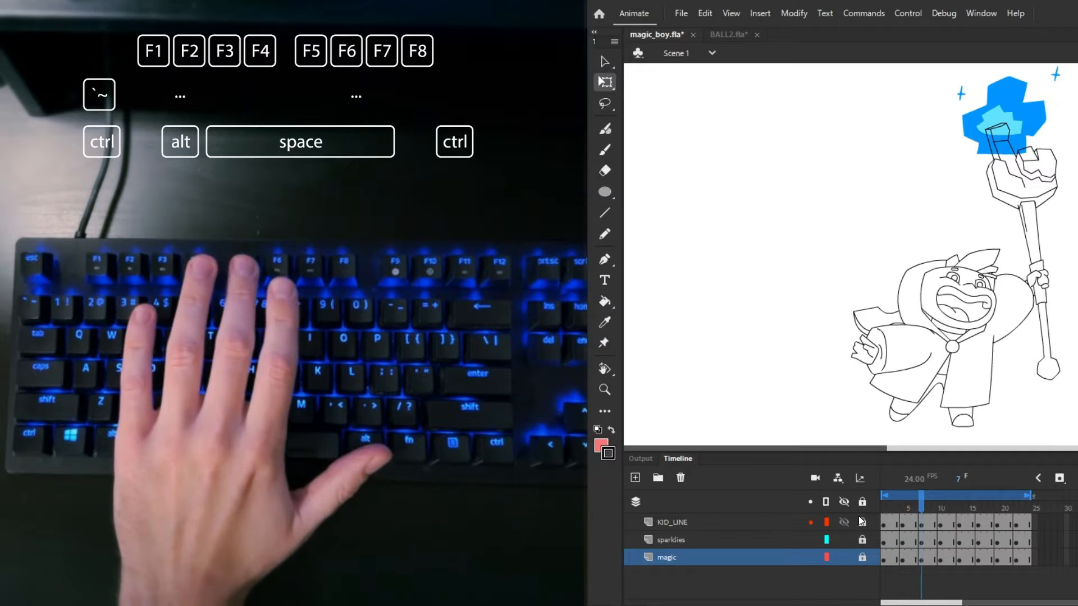
key("F4")
key("F4")
key("F4")
key("F4")
key("F4")
key("F4")
key("F4")
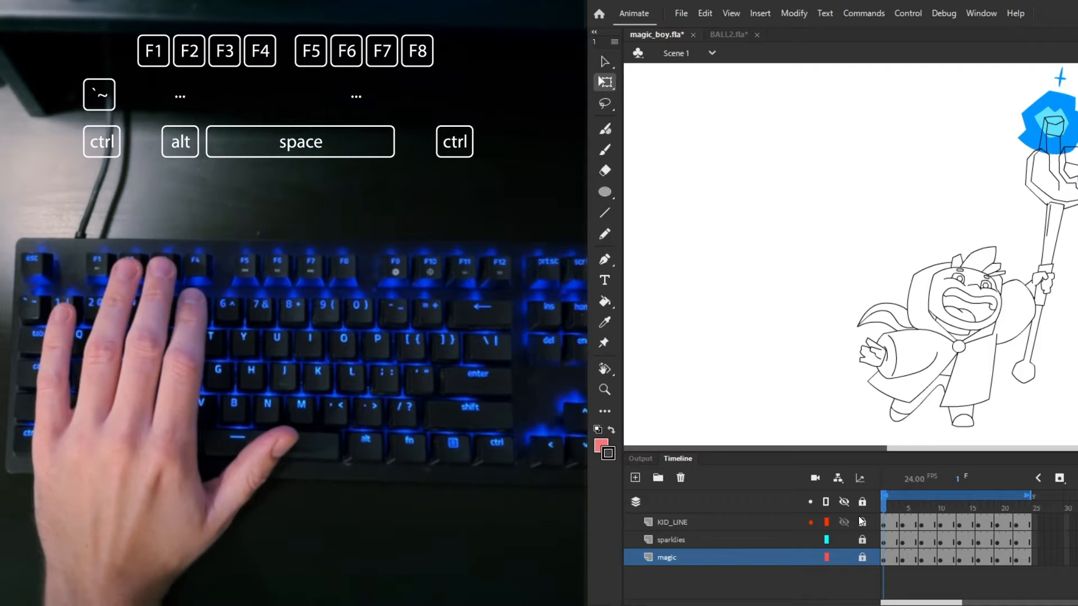
Move through the keyframes in both directions to check the motion, and return to frame 1
key("F3")
key("F3")
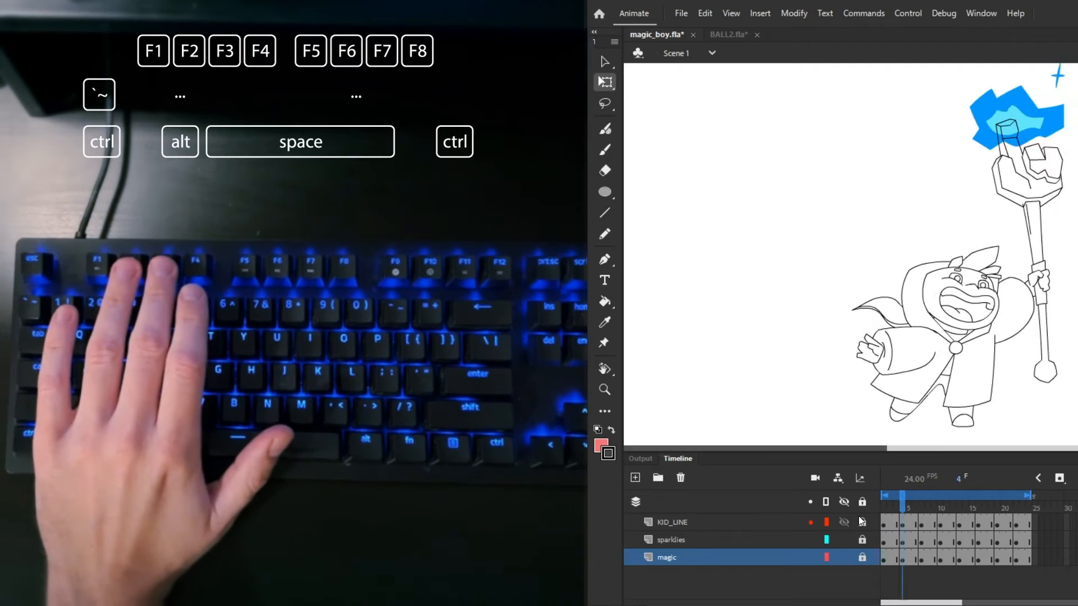
key("F3")
key("F3")
key("F2")
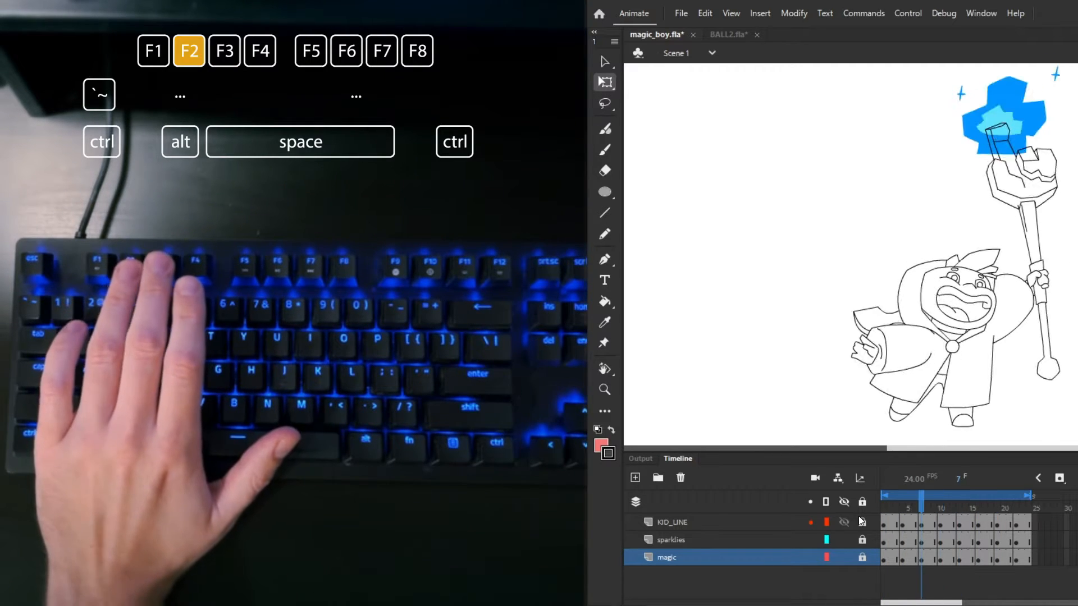
key("F3")
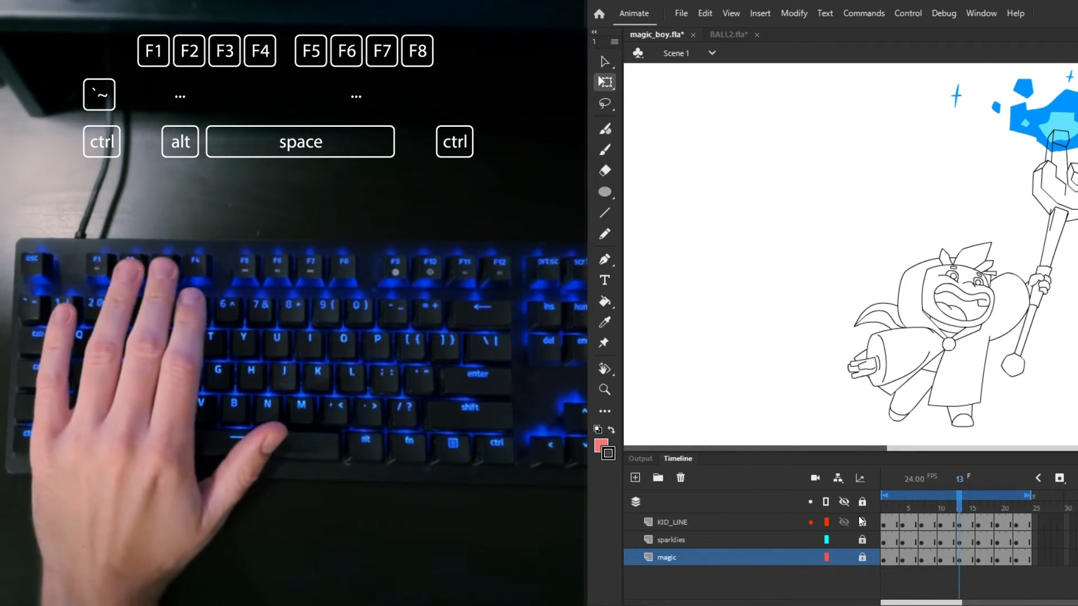
key("F2")
key("F2")
key("F2")
key("F2")
key("F3")
key("F3")
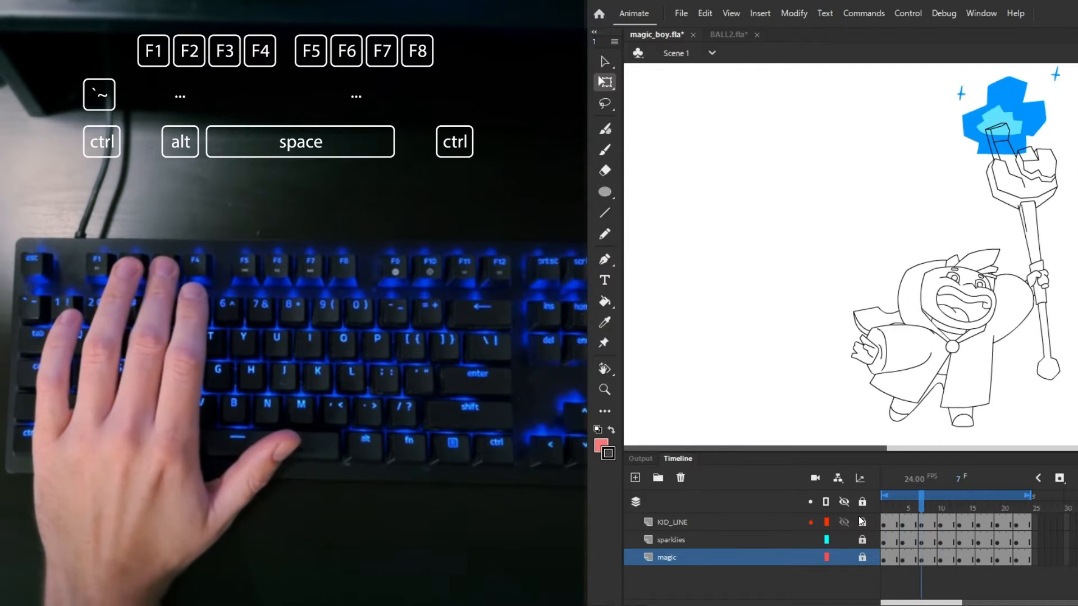
key("F3")
key("F3")
key("F2")
key("F2")
key("F2")
key("F2")
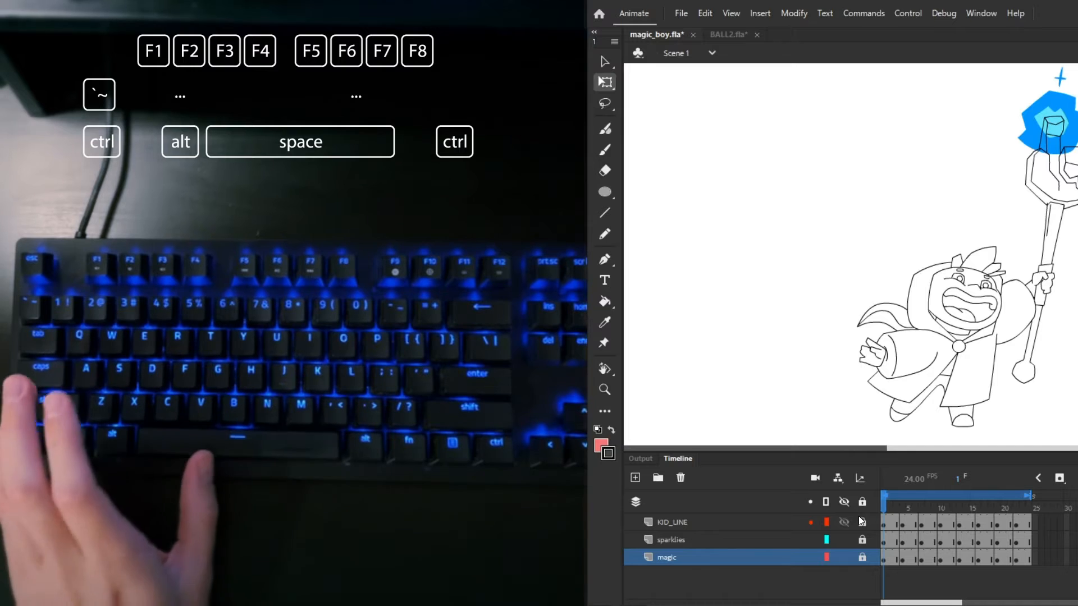
Zoom in and out on the character and pan the stage to examine the line drawing up close
key("ctrl+space")
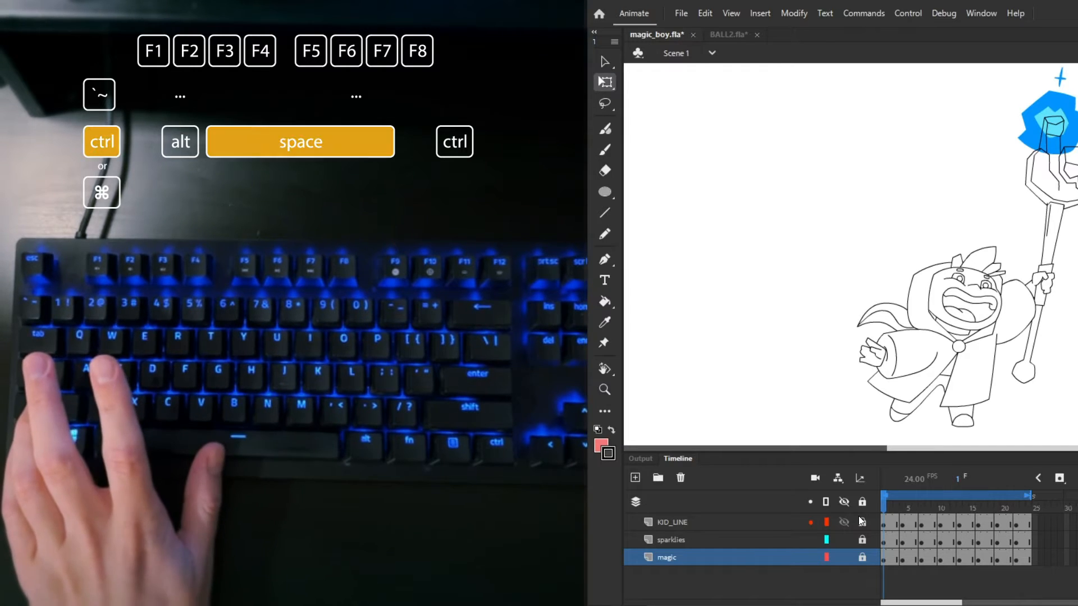
left_click(968, 313, "ctrl")
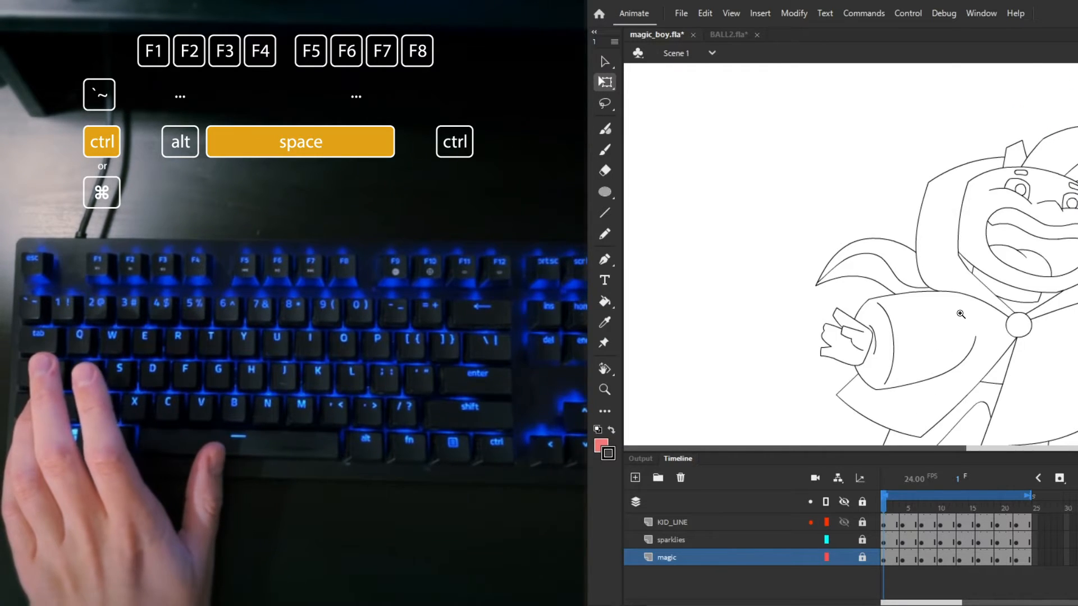
left_click(961, 314, "ctrl")
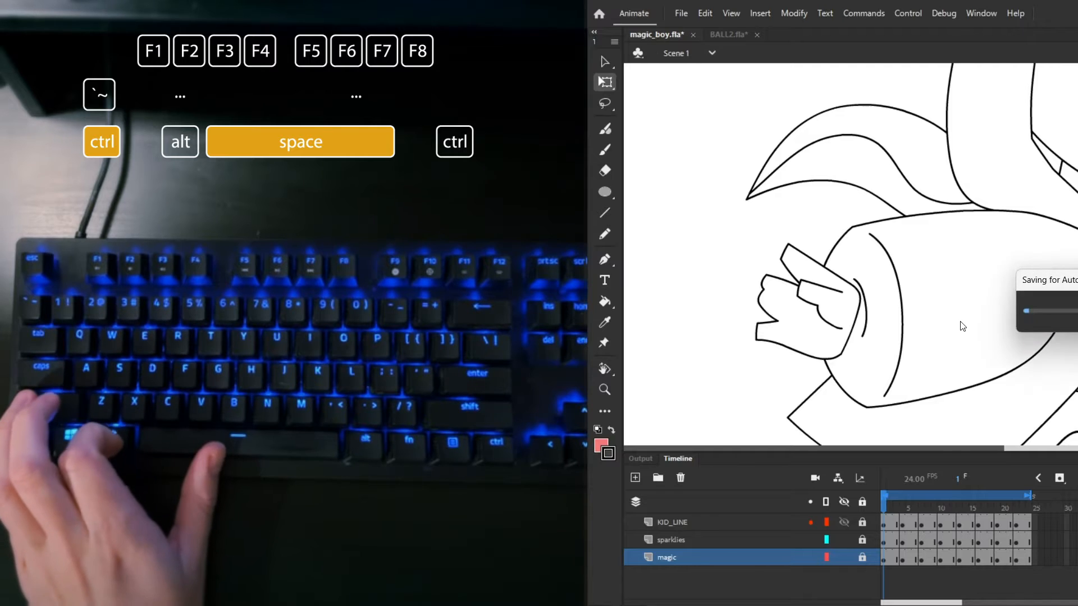
left_click(961, 324, "ctrl+alt")
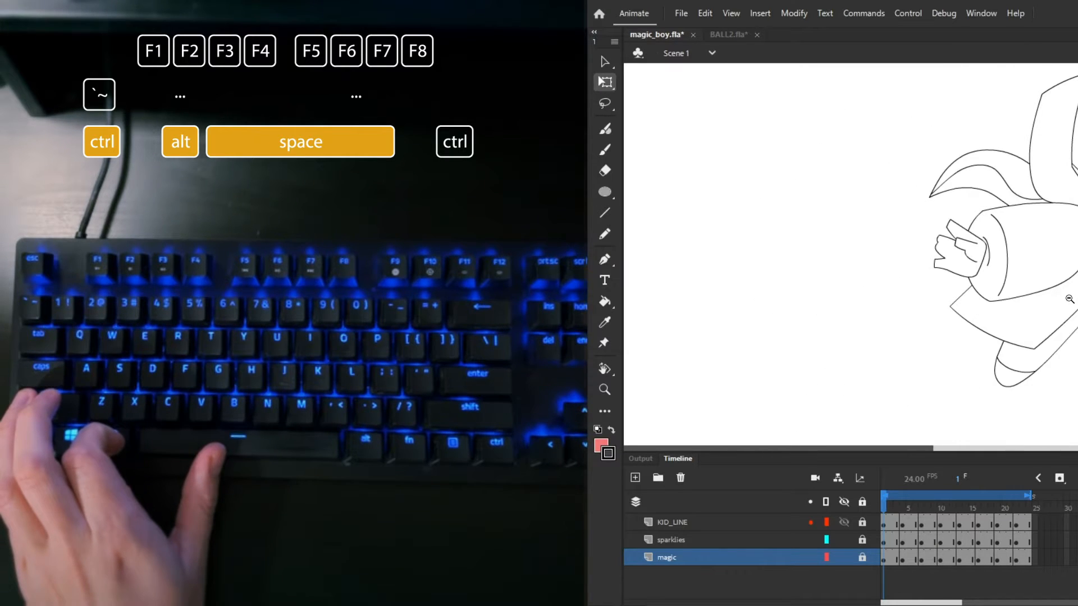
left_click(1069, 300, "ctrl+alt")
mouse_move(1037, 304)
left_mouse_down()
mouse_move(948, 284)
mouse_move(970, 342)
mouse_move(991, 309)
mouse_move(932, 258)
mouse_move(965, 296)
mouse_move(944, 263)
mouse_move(966, 279)
mouse_move(976, 266)
left_mouse_up()
left_click(928, 268, "ctrl")
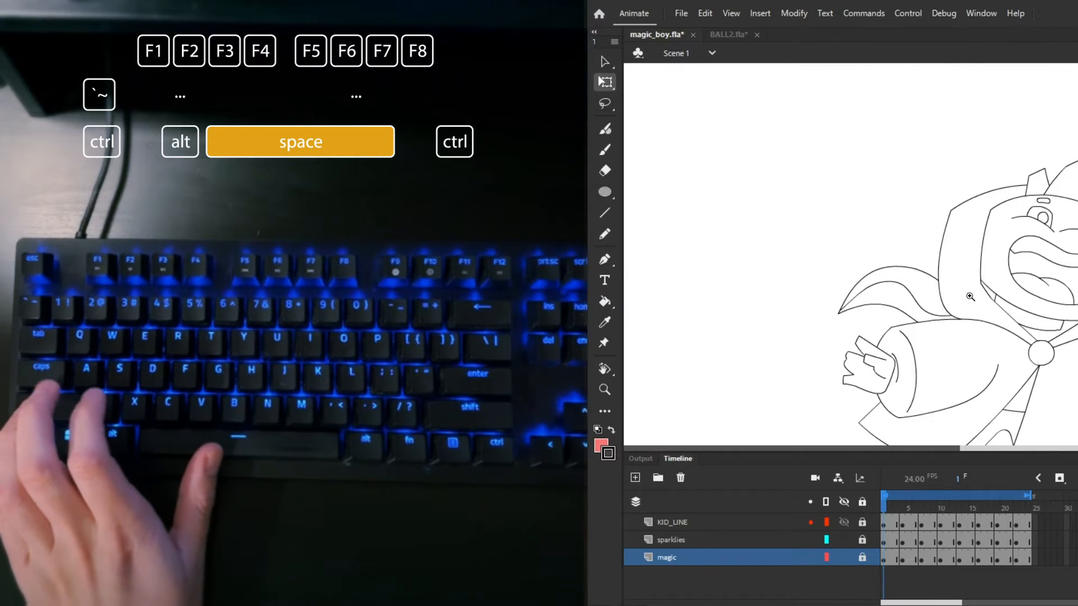
left_click(992, 283, "ctrl")
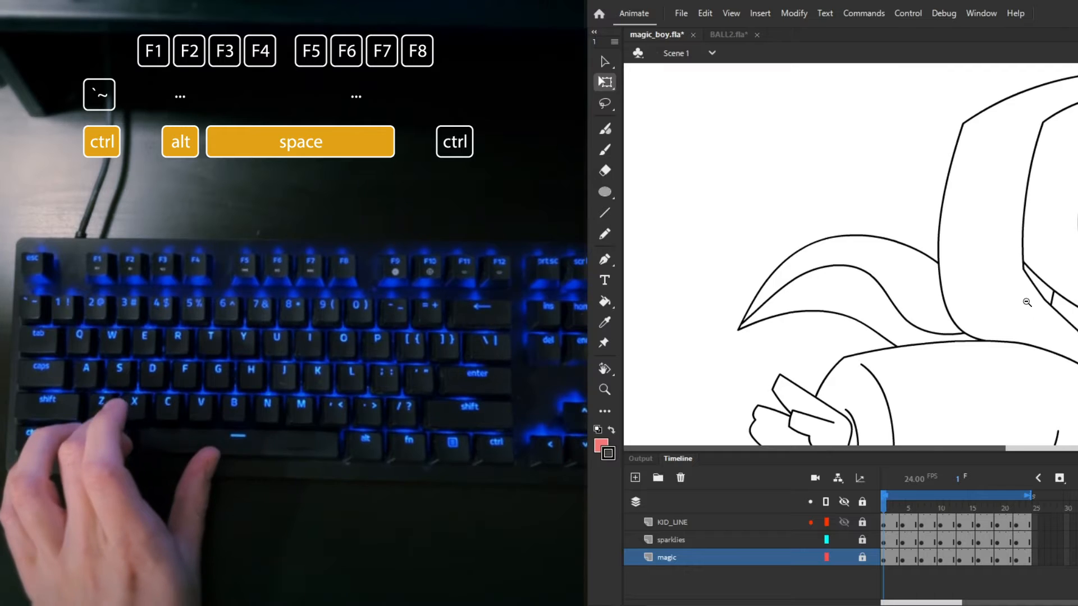
left_click(1026, 313, "ctrl+alt")
left_click(1026, 313, "ctrl+alt")
mouse_move(1027, 313)
left_mouse_down()
mouse_move(935, 300)
mouse_move(907, 255)
left_mouse_up()
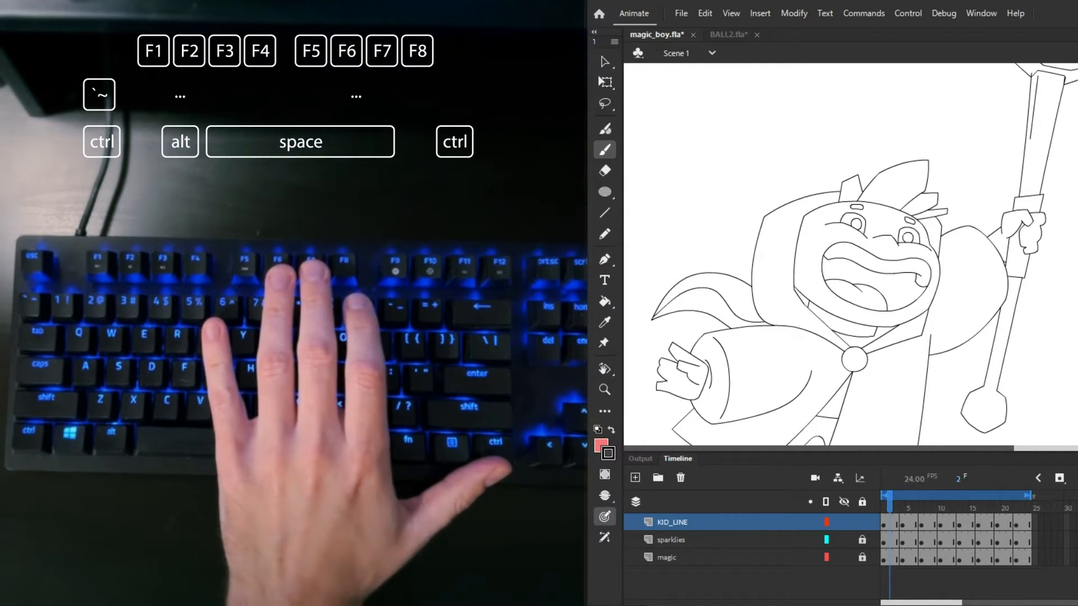
Try extending the first keyframe on the KID_LINE layer by two frames, and remove both frames again
left_click(890, 527)
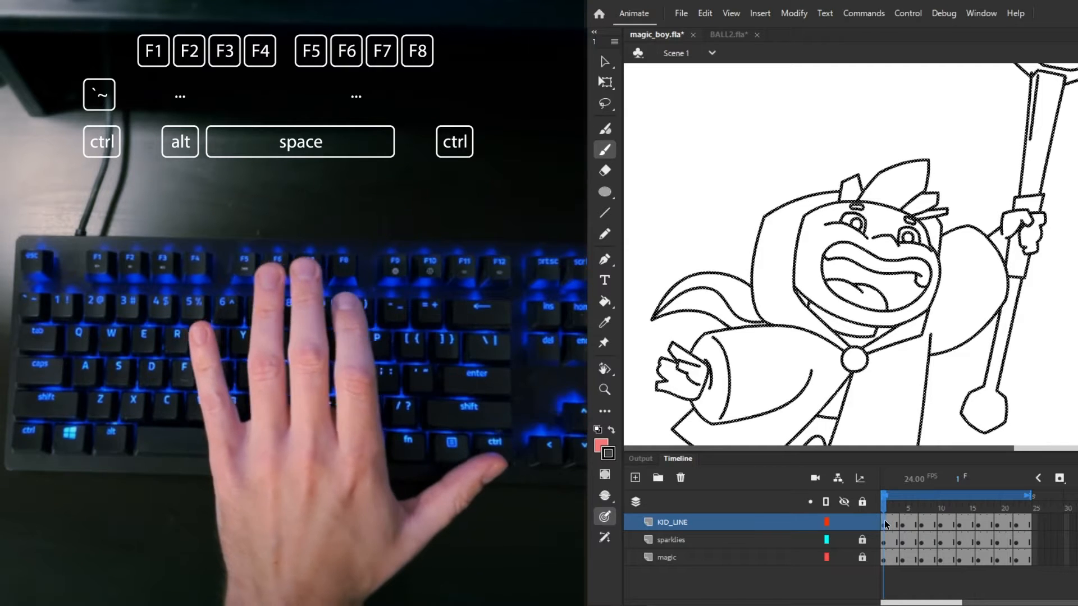
left_click_drag(885, 525, 893, 528)
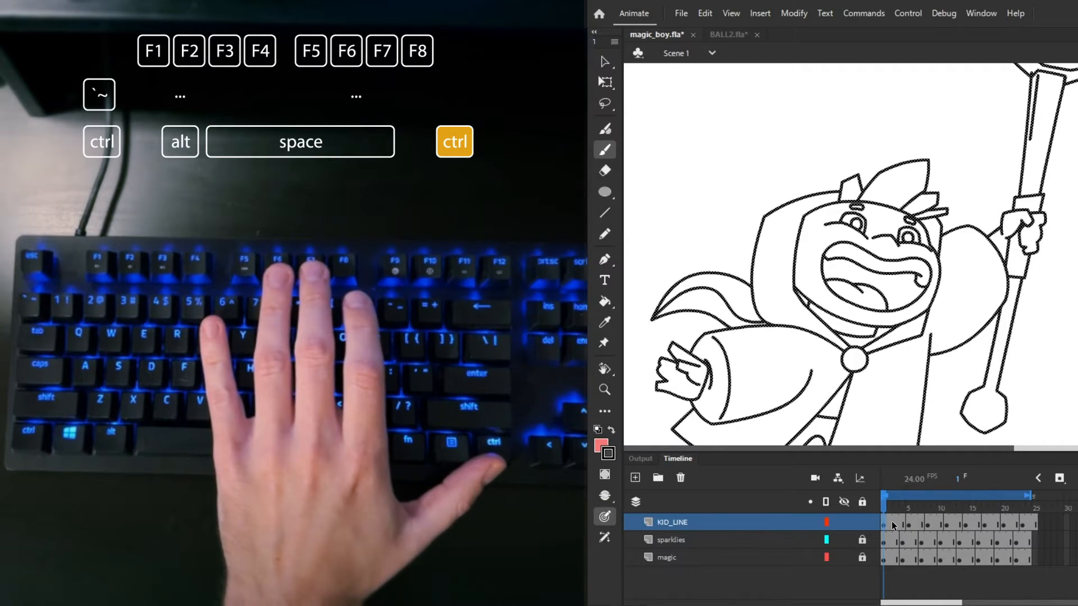
key("F5")
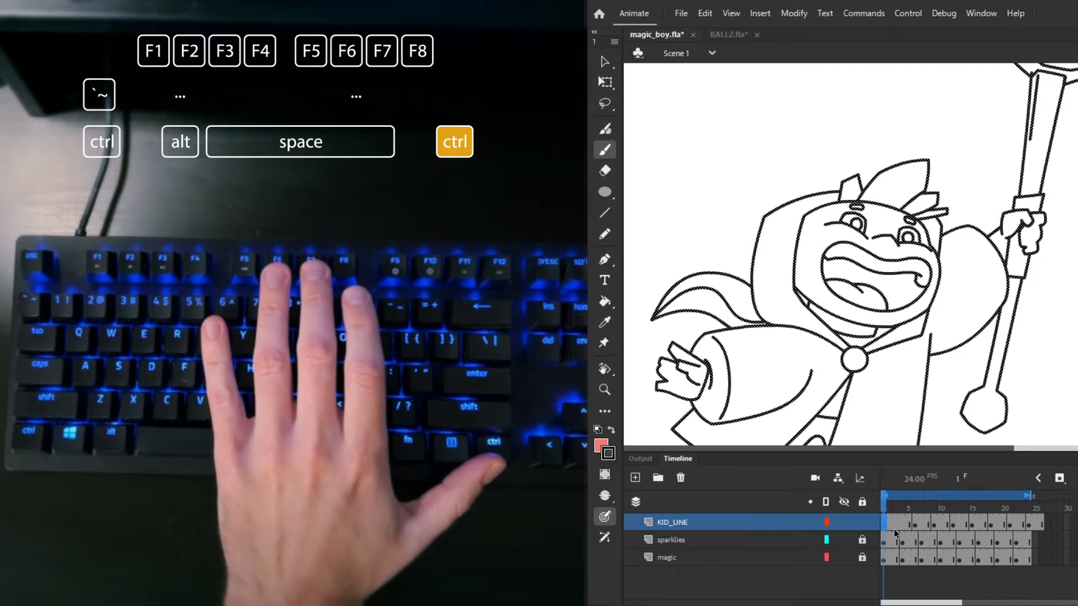
key("shift+F5")
key("shift+F5")
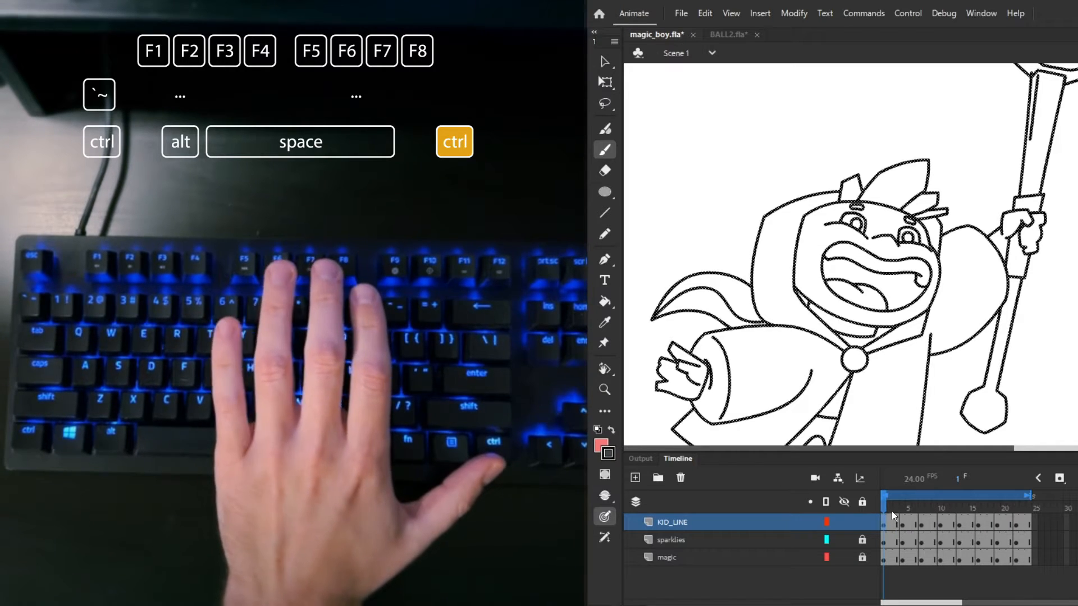
mouse_move(887, 510)
left_mouse_down()
mouse_move(902, 511)
mouse_move(887, 513)
left_mouse_up()
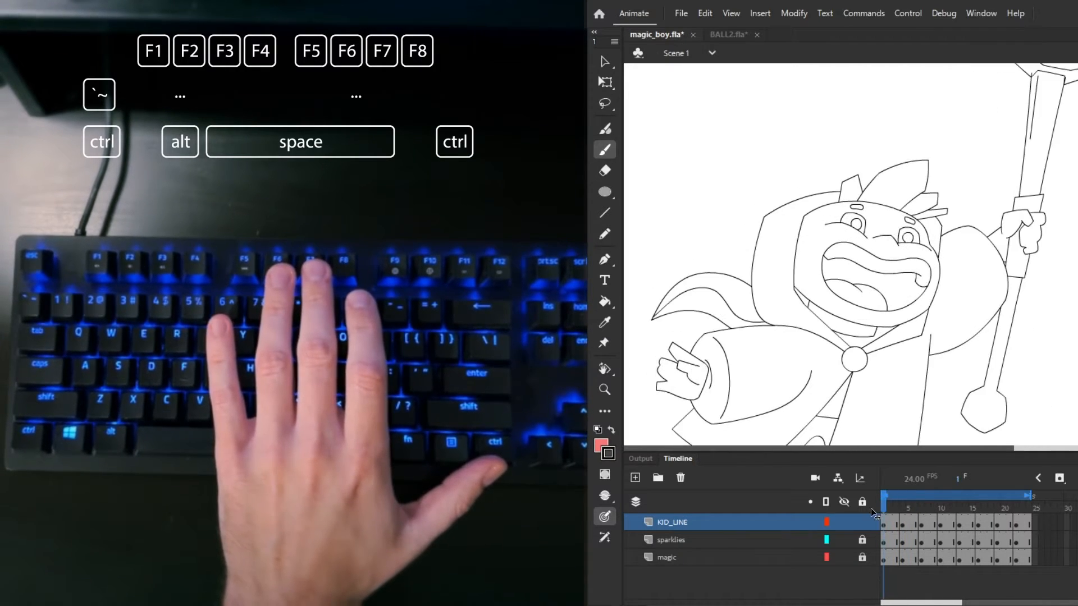
Try inserting two frames across all layers to hold the first keyframe longer
key("ctrl+F7")
key("ctrl+F7")
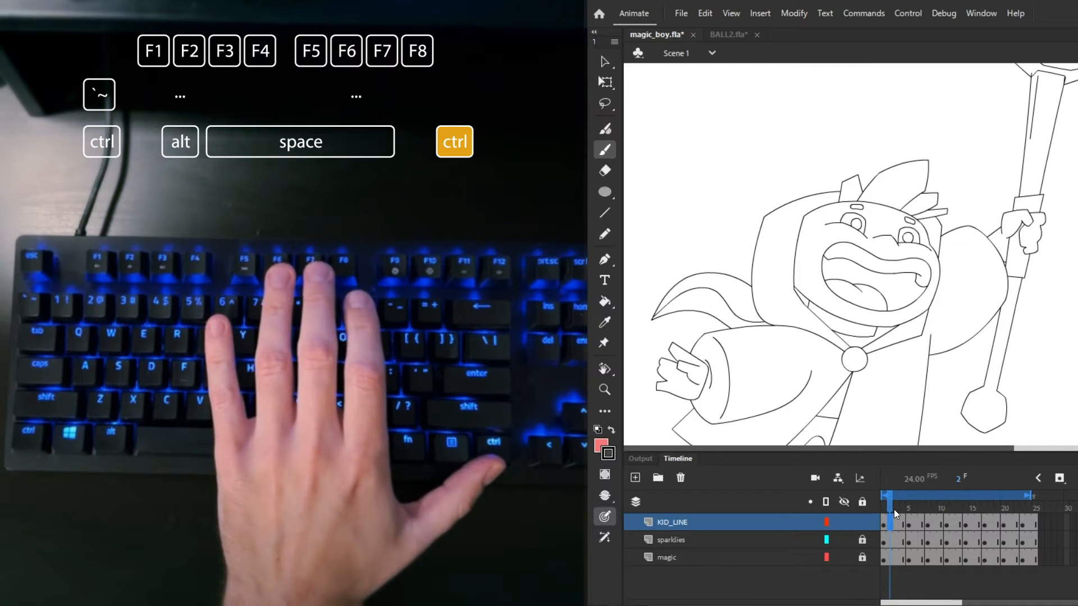
key("ctrl+F7")
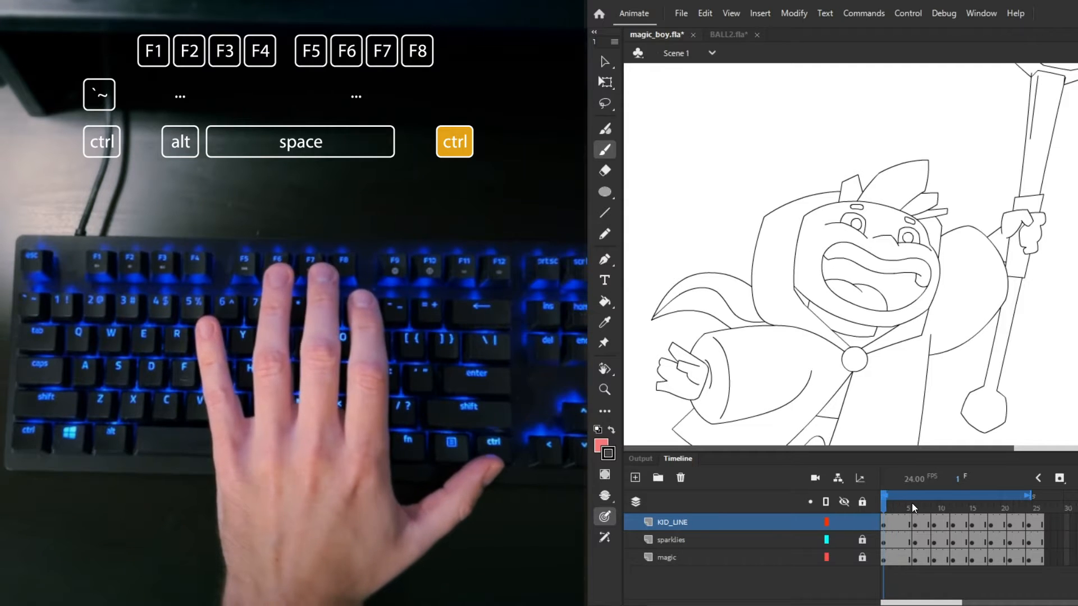
Try removing frames from all layers at the start of the timeline, and undo the removals
key("ctrl+F6")
key("ctrl+F6")
key("ctrl+F6")
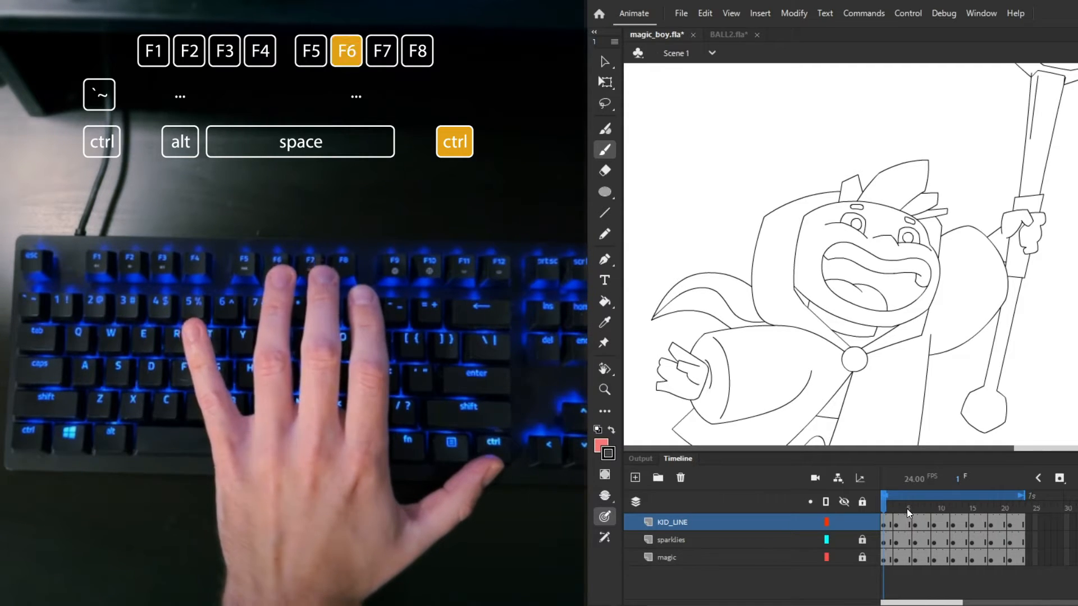
key("ctrl+F6")
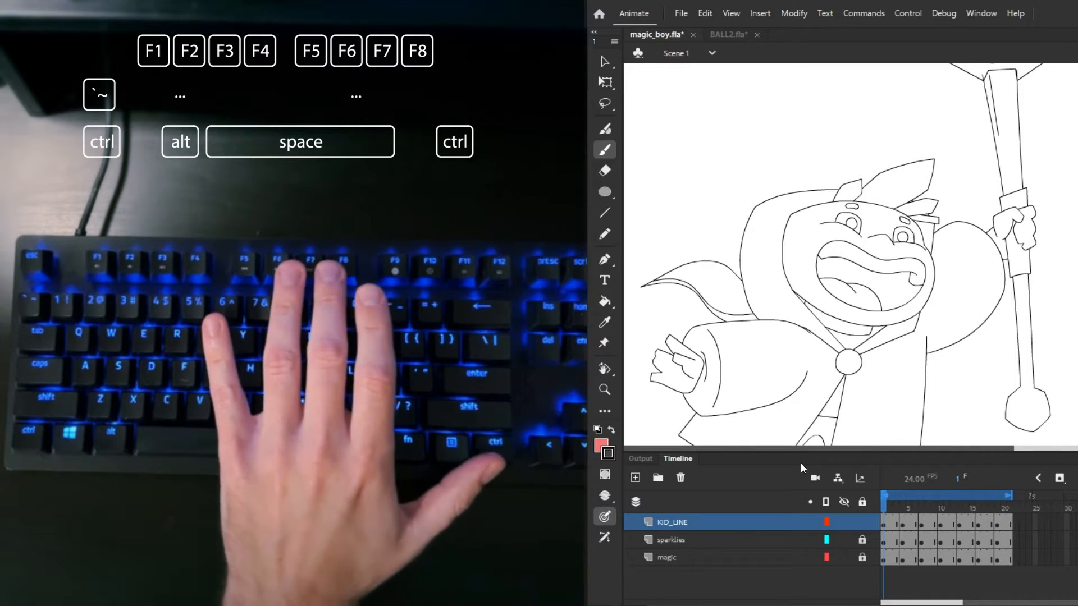
key("ctrl+z")
key("ctrl+z")
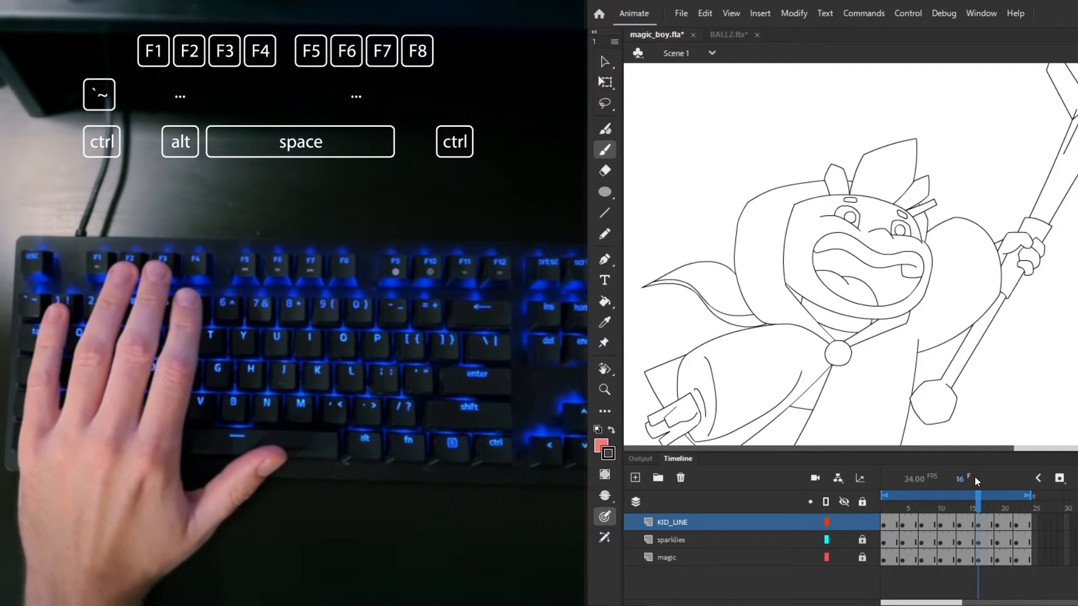
Move the playhead to frame 9, hide all panels to view only the stage, and show them again
left_click(933, 500)
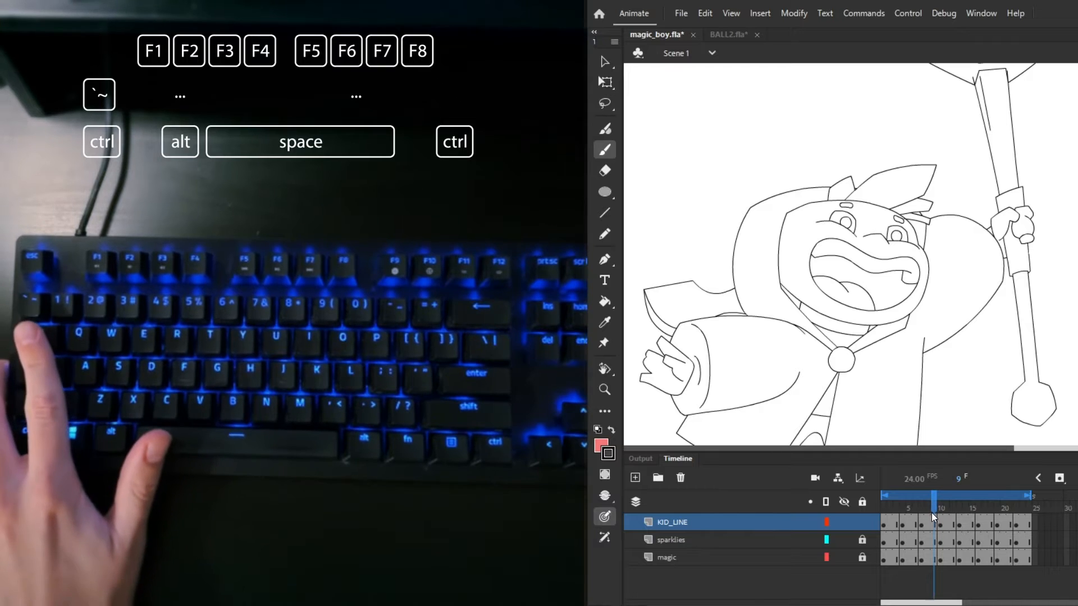
key("F4")
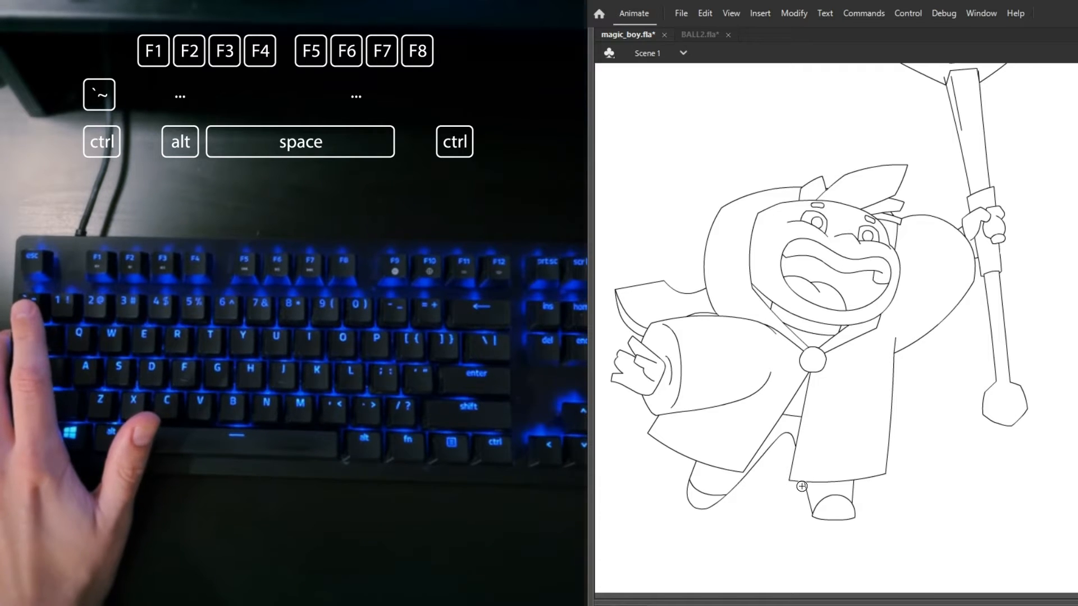
key("grave")
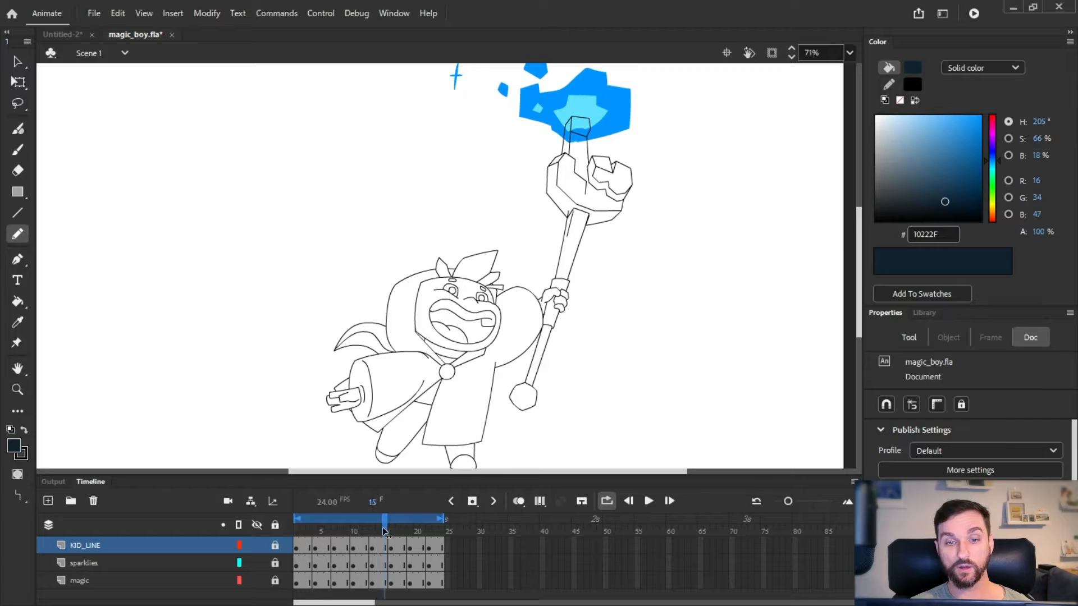
Move the playhead to frame 12 and select that frame on the KID_LINE layer
left_click_drag(383, 533, 366, 532)
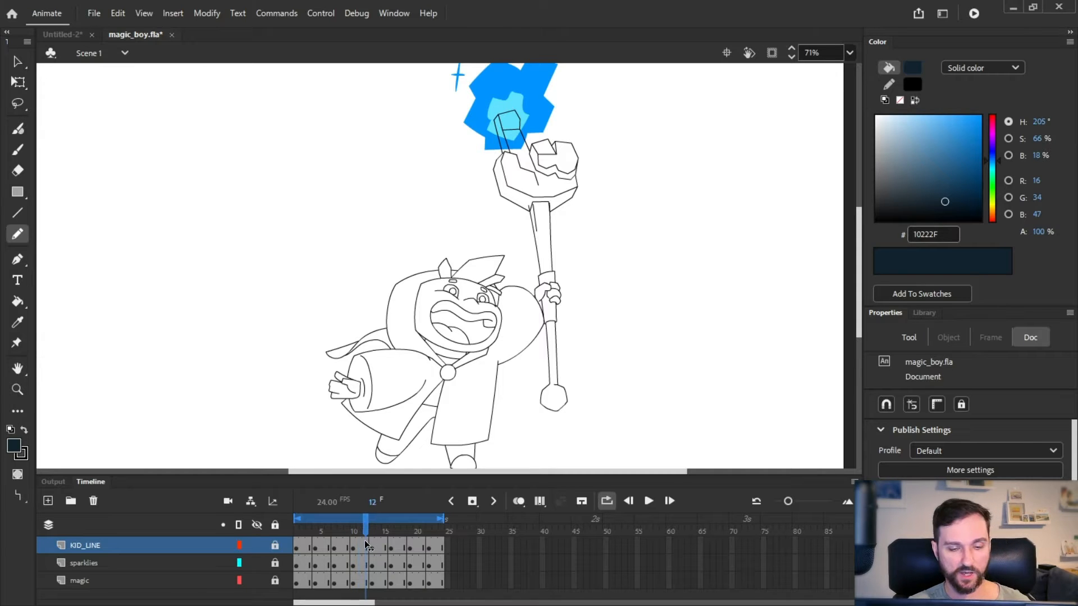
left_click(365, 546)
left_click(366, 531)
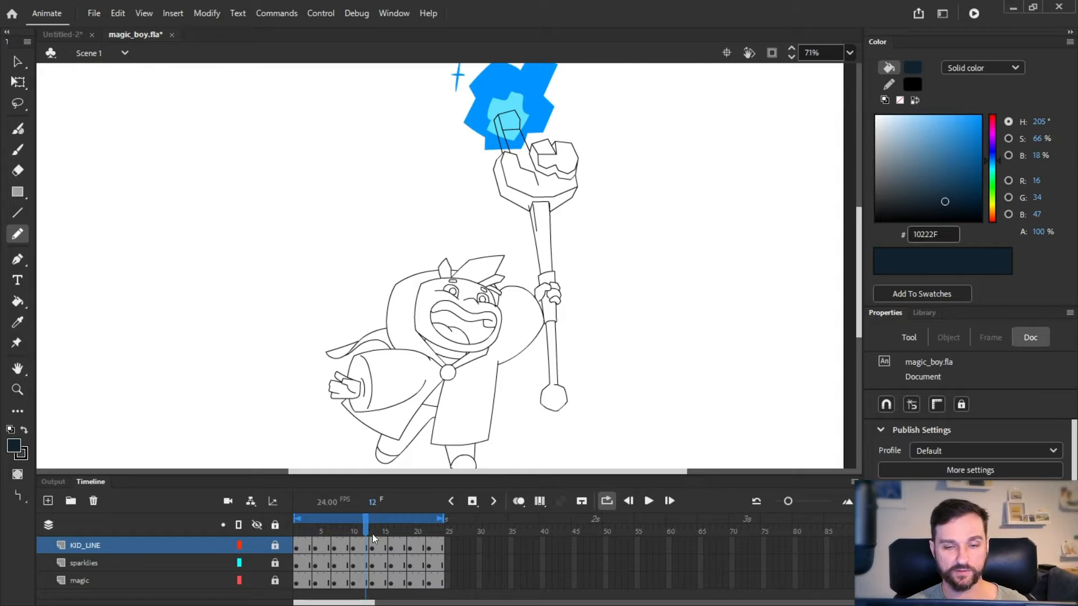
left_click_drag(354, 531, 366, 530)
left_click(364, 549)
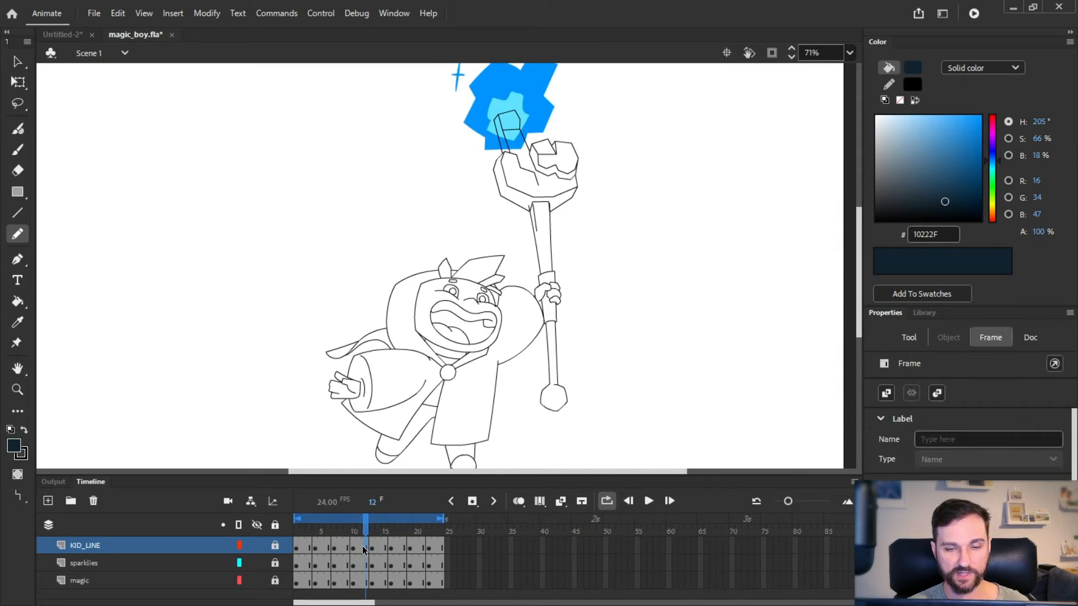
Unlock the KID_LINE layer and insert a keyframe at frame 12
left_click(363, 531)
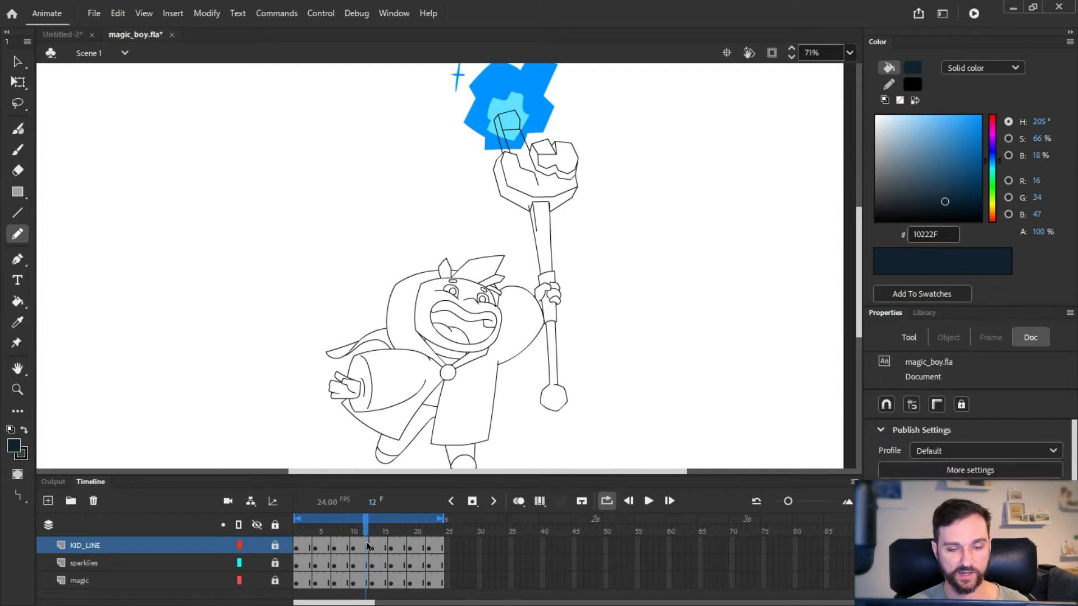
left_click(366, 547)
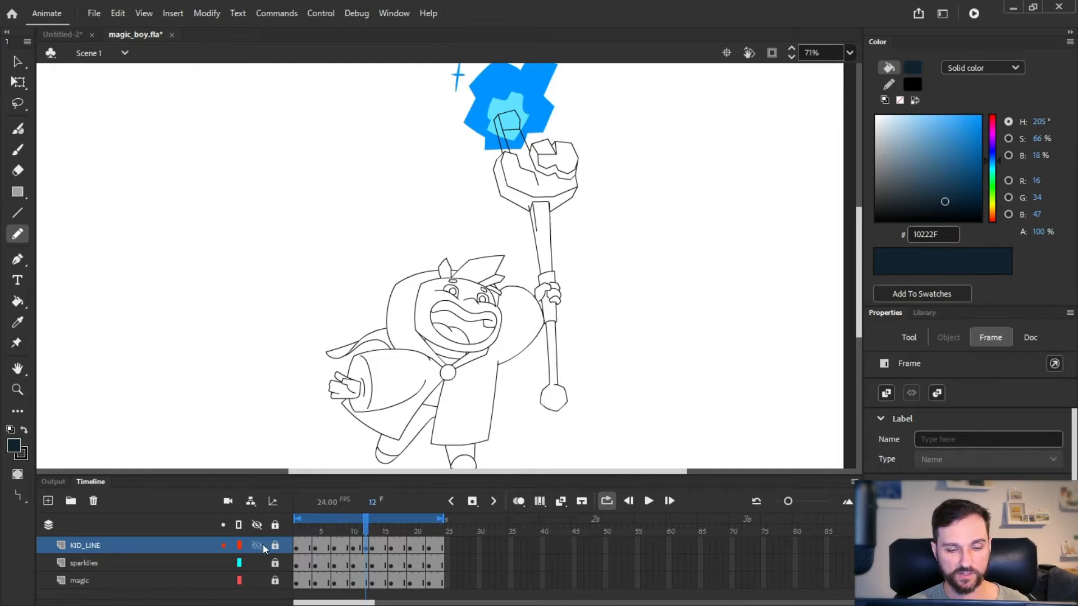
left_click(369, 547)
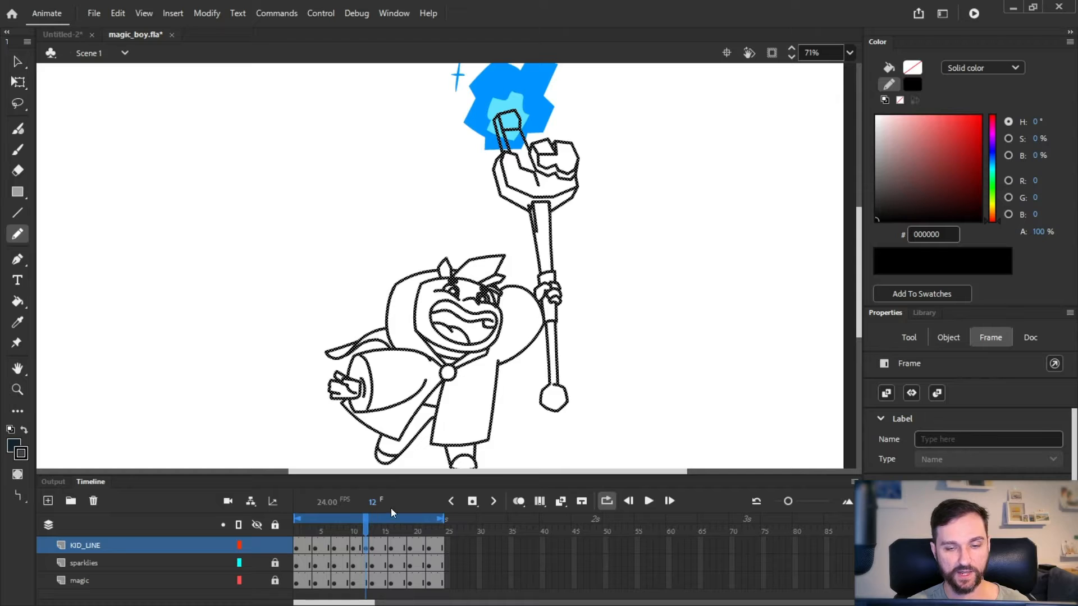
left_click(360, 549)
left_click(366, 548)
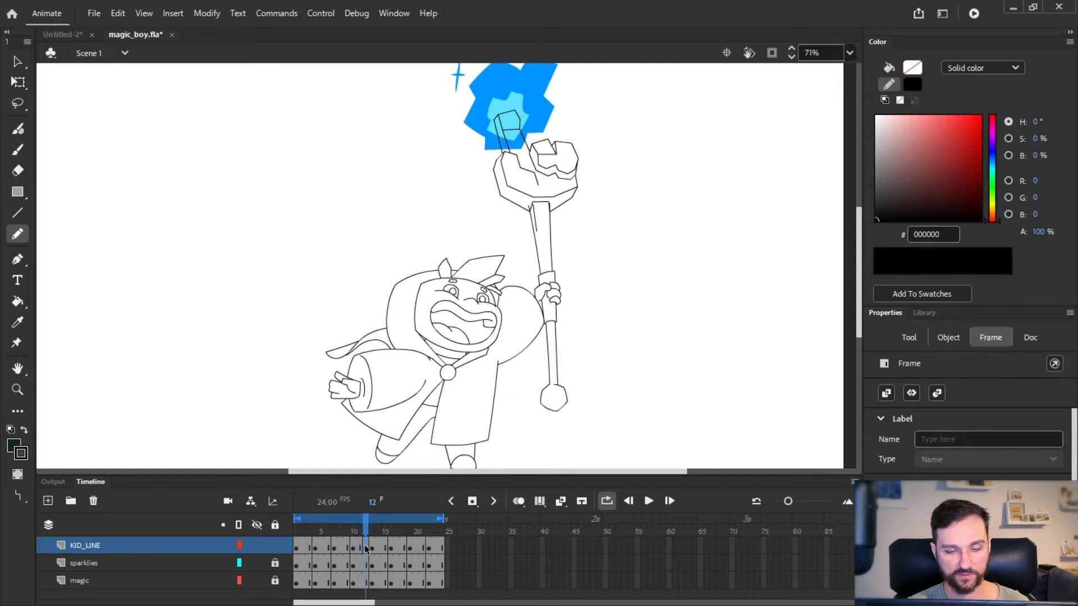
left_click(550, 386)
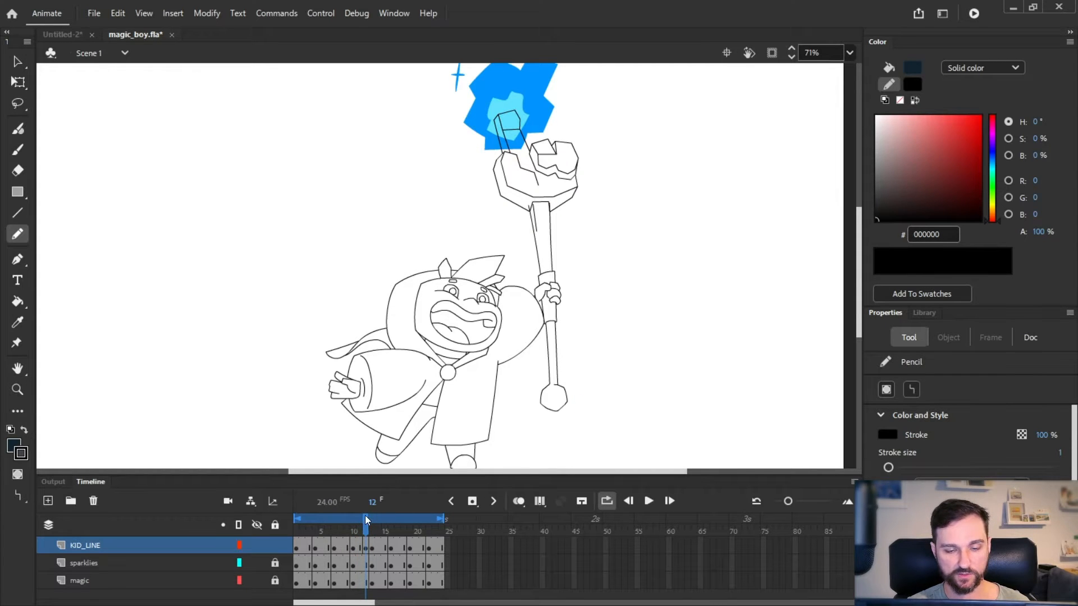
left_click_drag(366, 519, 357, 528)
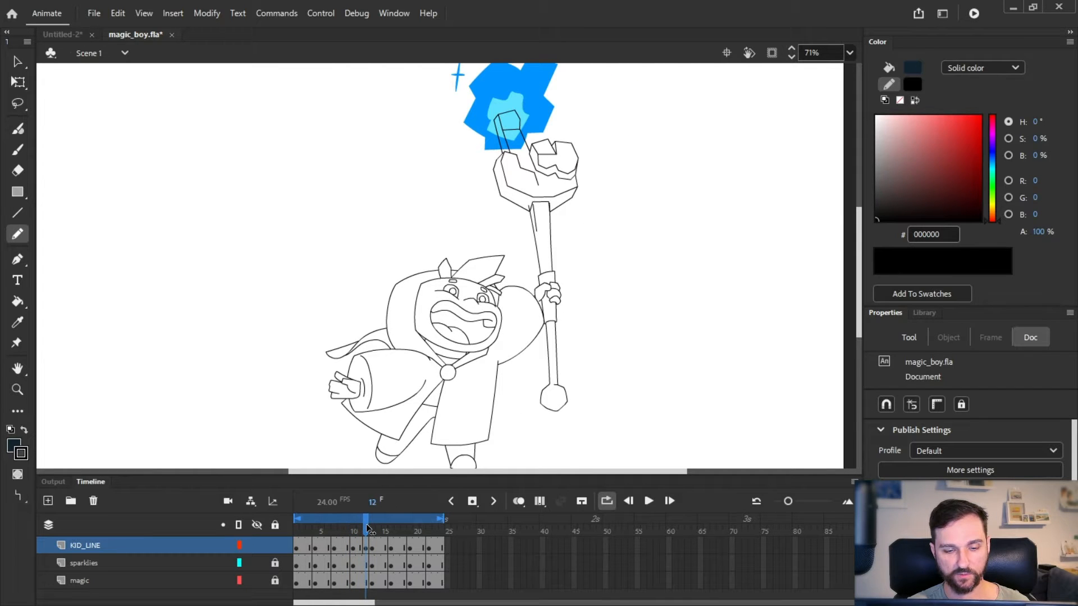
Try widening the staff's head on the frame 12 keyframe with Free Transform, and play the animation from frame 5
key("q")
mouse_move(612, 80)
left_mouse_down()
mouse_move(477, 236)
mouse_move(478, 251)
left_mouse_up()
mouse_move(578, 177)
left_mouse_down()
mouse_move(602, 180)
mouse_move(594, 220)
mouse_move(564, 241)
left_mouse_up()
left_click(573, 337)
left_click_drag(372, 521, 323, 523)
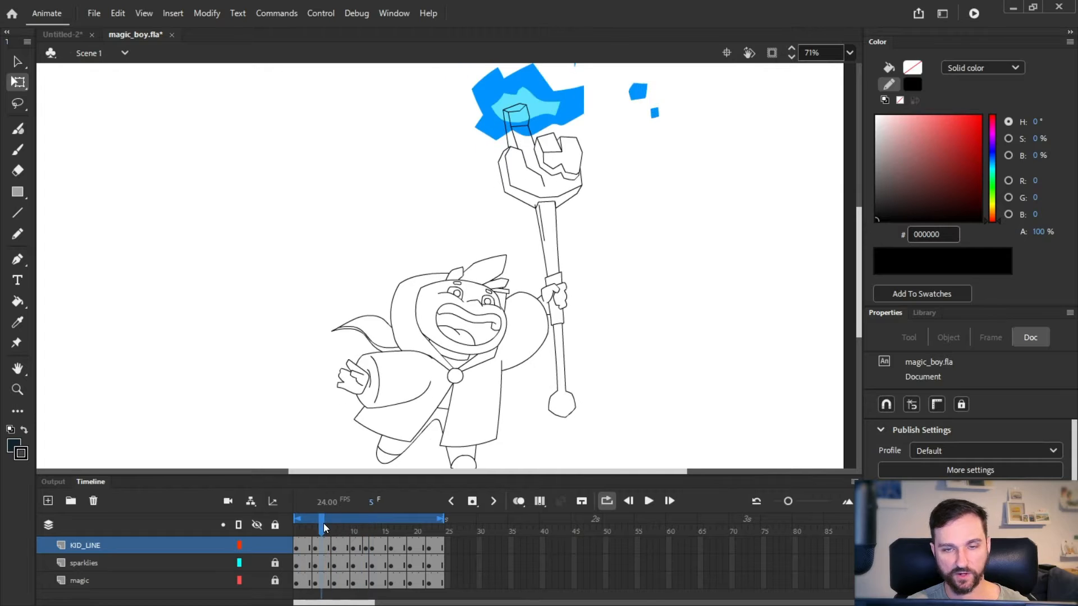
key("Return")
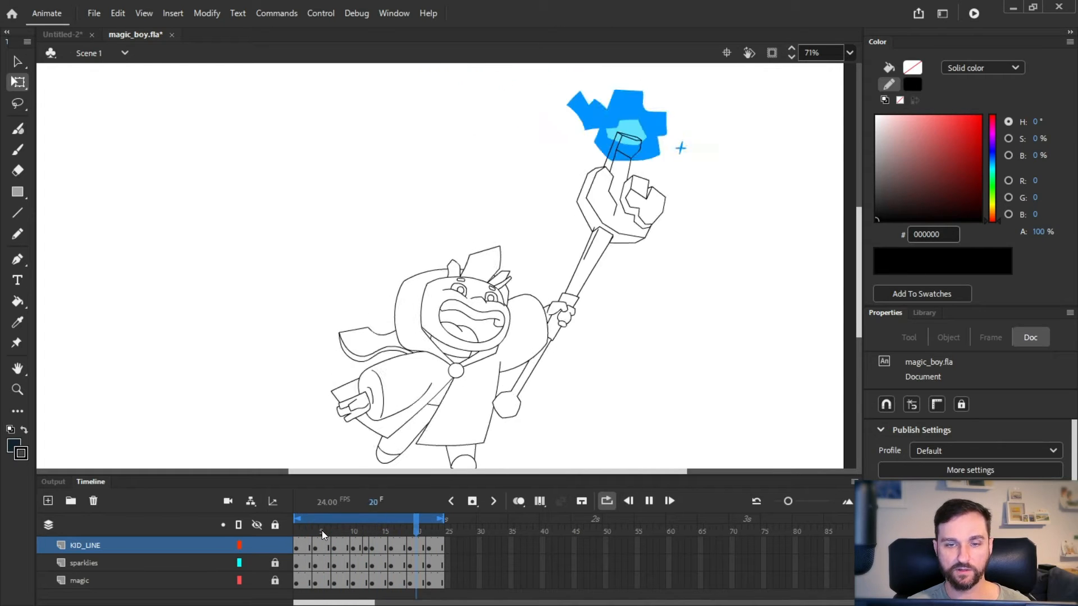
Clear the keyframe at frame 12 on the KID_LINE layer
left_click(364, 546)
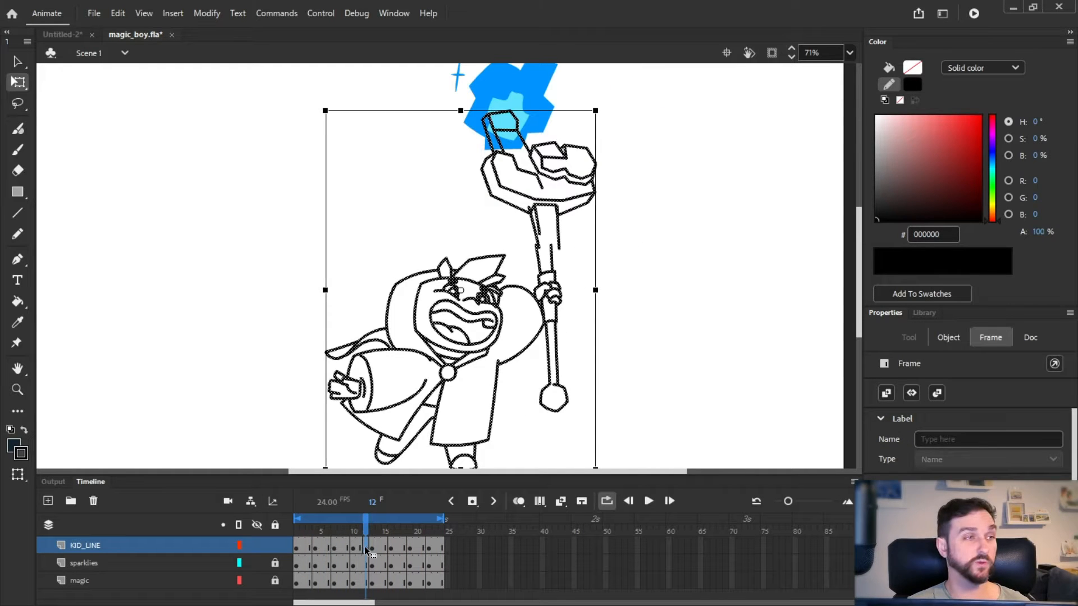
right_click(365, 546)
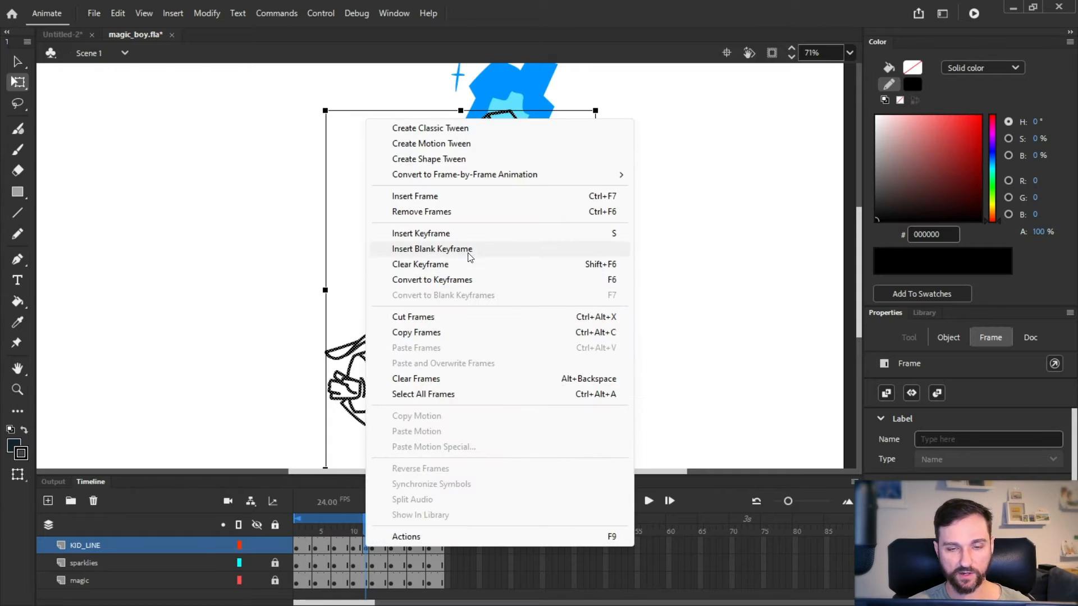
left_click(452, 270)
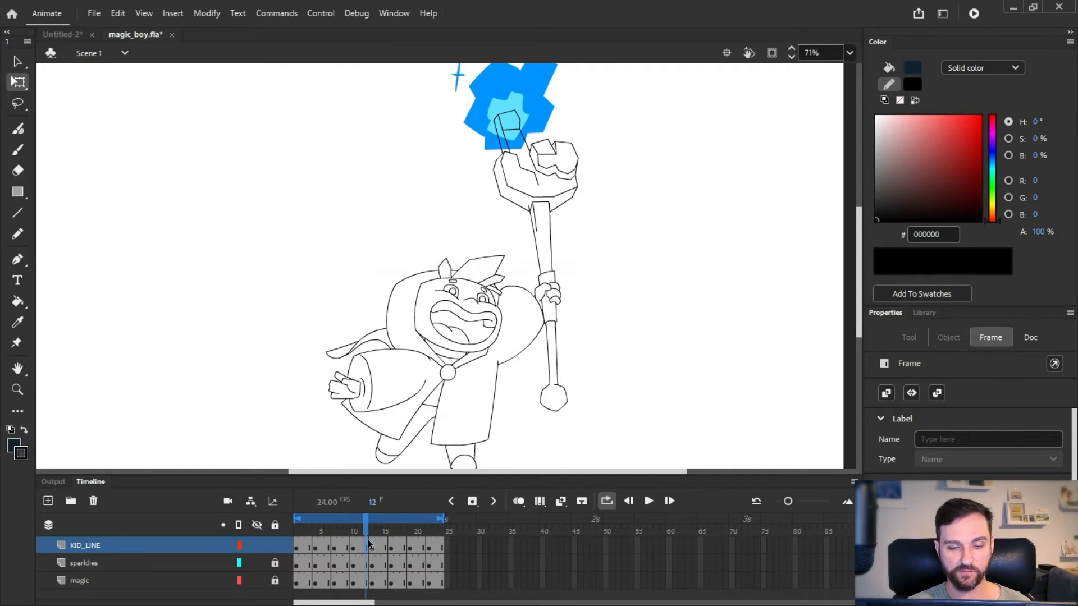
left_click_drag(366, 530, 365, 531)
left_click(470, 337)
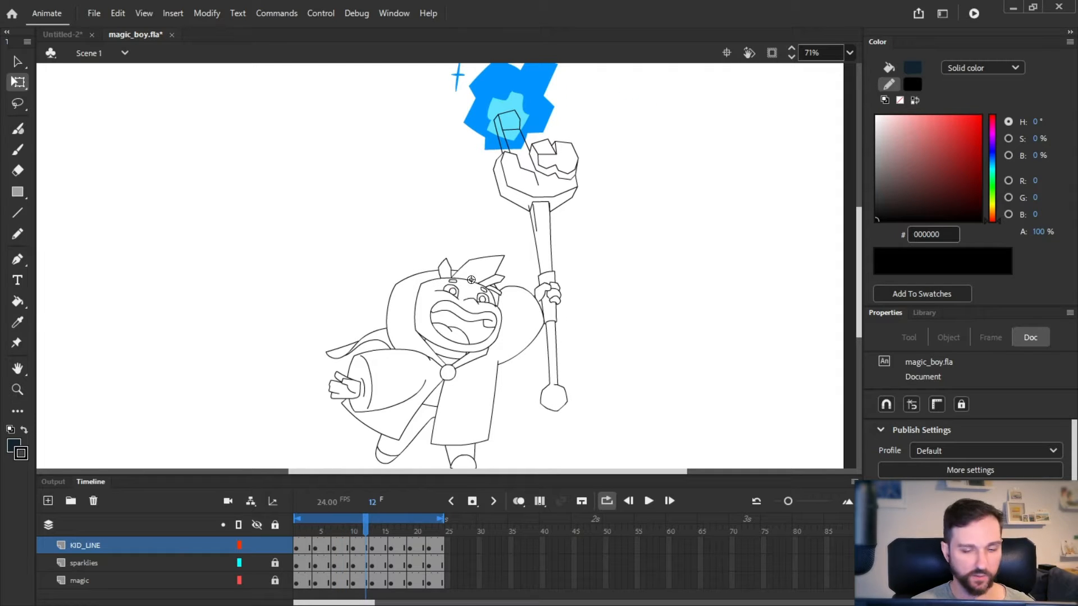
Activate the stage Rotation tool and try pivot points beside the staff, on the raised arm and at the foot
key("shift+h")
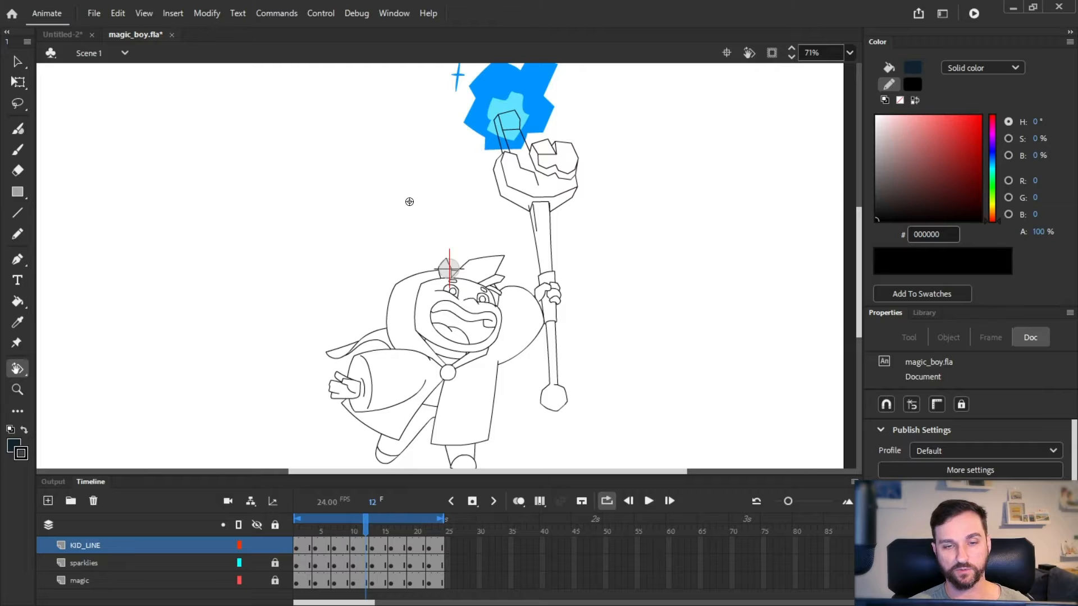
left_click(410, 178)
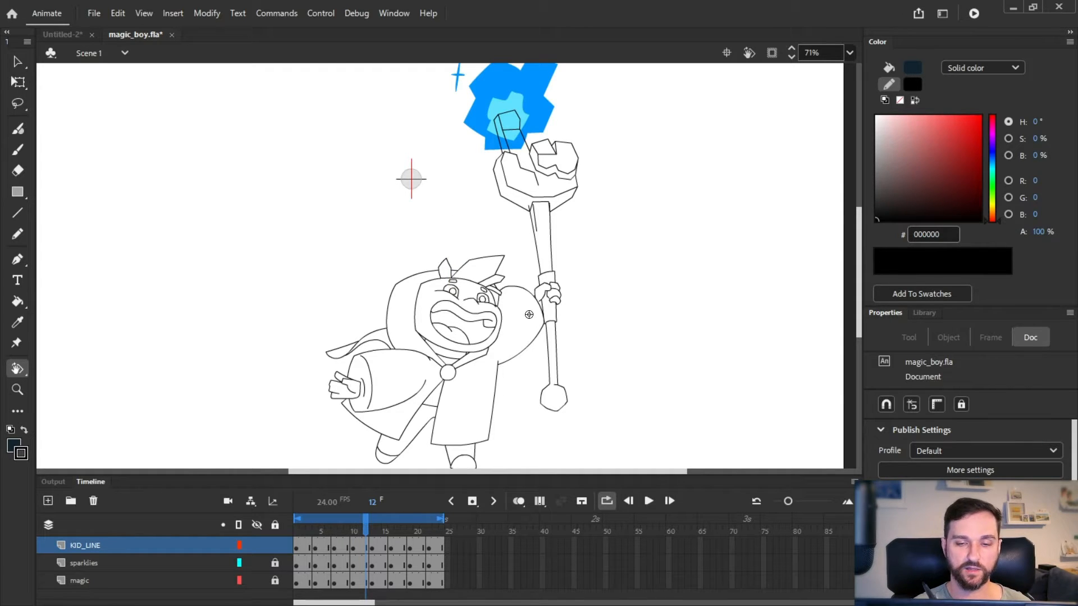
left_click(521, 320)
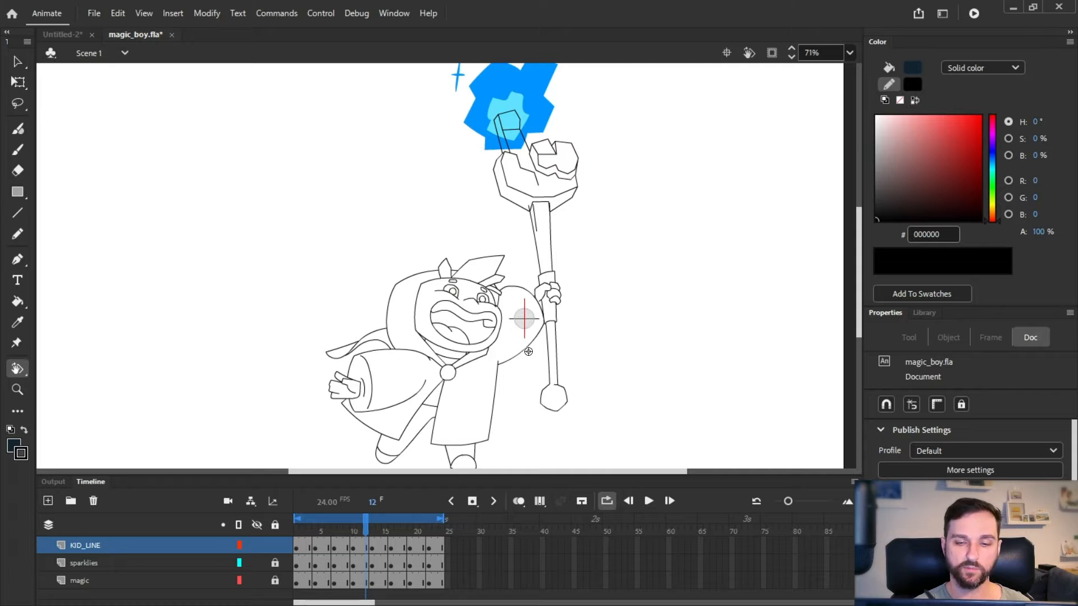
left_click(467, 460)
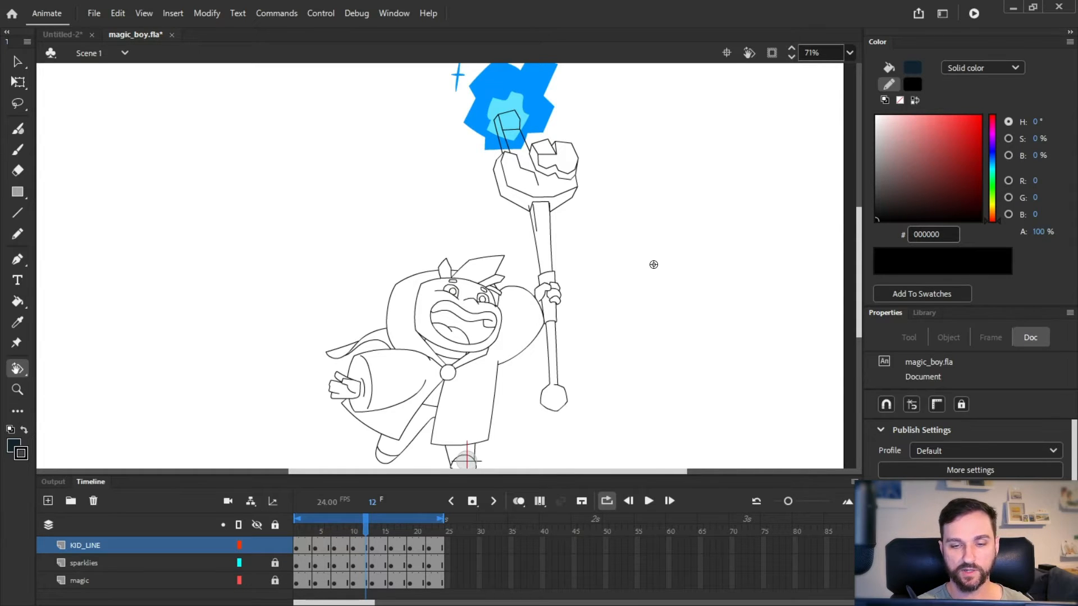
Rotate the stage counterclockwise and try painting long parallel lines beside the character with the Paint Brush
mouse_move(652, 264)
left_mouse_down()
mouse_move(577, 209)
mouse_move(522, 189)
mouse_move(432, 191)
left_mouse_up()
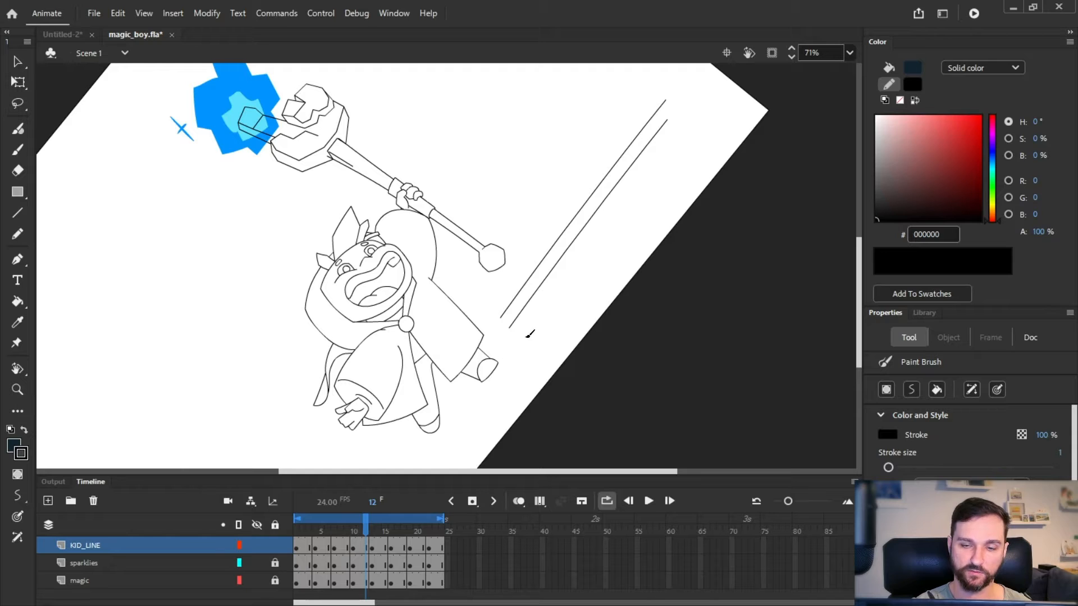
left_click_drag(515, 347, 705, 105)
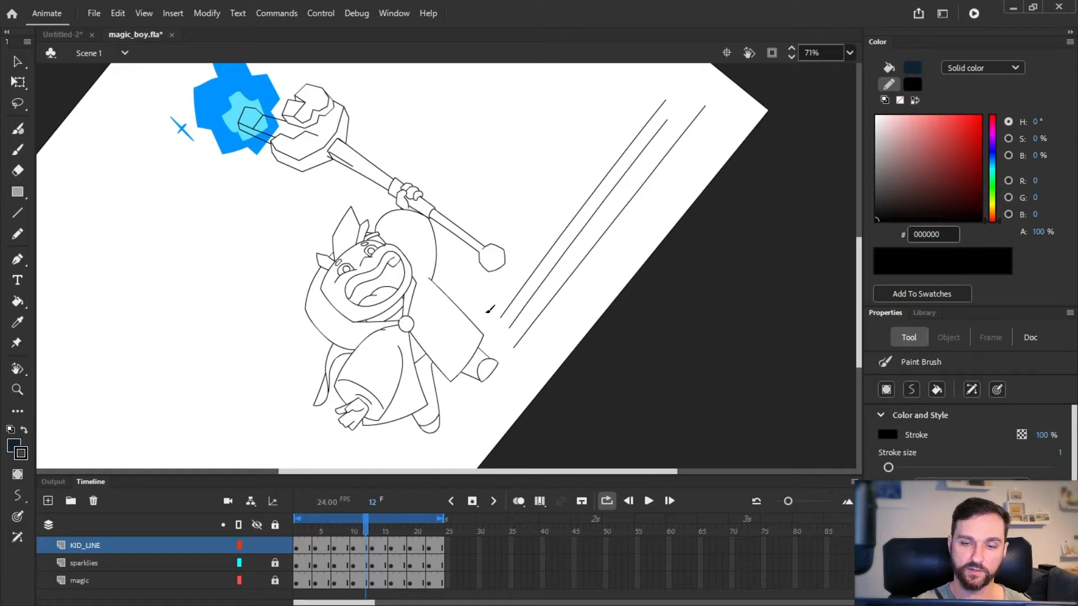
mouse_move(488, 309)
left_mouse_down()
mouse_move(615, 122)
mouse_move(359, 163)
mouse_move(343, 199)
left_mouse_up()
Rotate the stage temporarily to several angles, and center the stage to reset its rotation
key("shift+space")
key("space")
left_click_drag(396, 200, 444, 308)
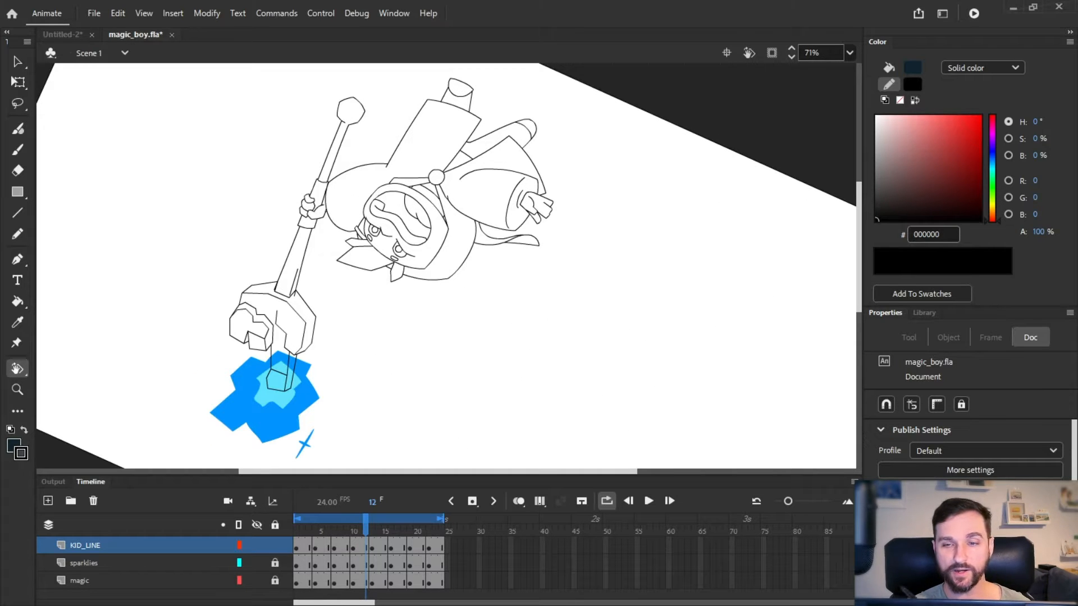
left_click_drag(581, 214, 567, 475)
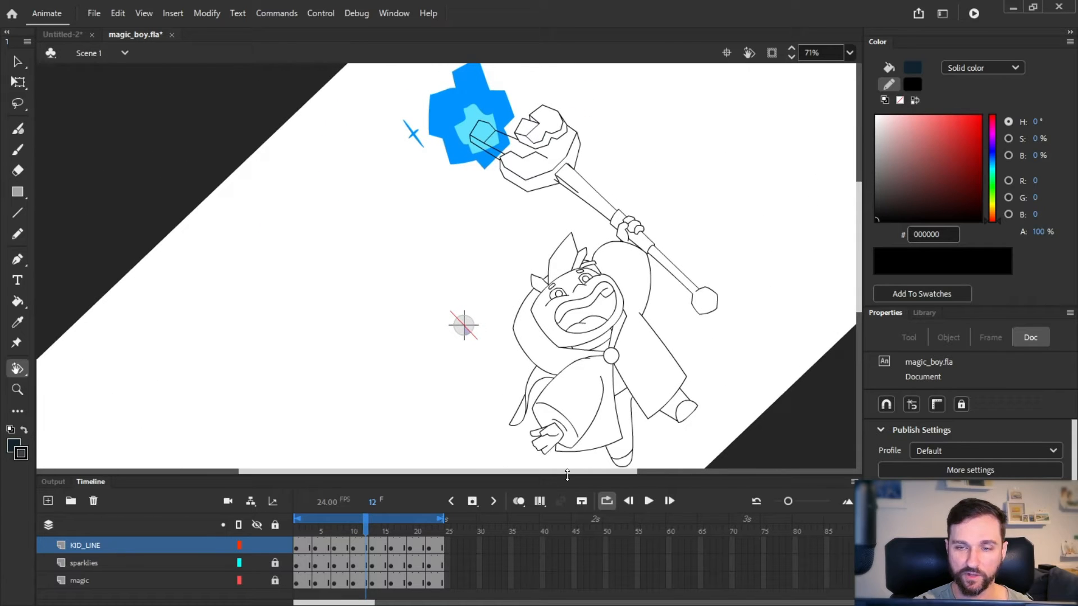
left_click(727, 54)
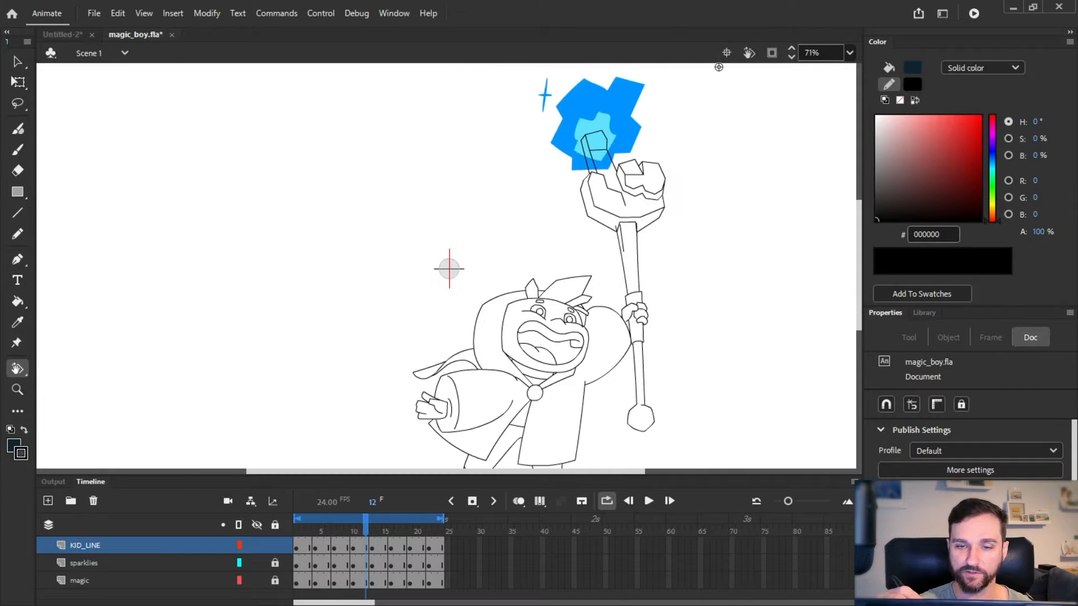
Switch to the Classic Brush and play the animation
key("b")
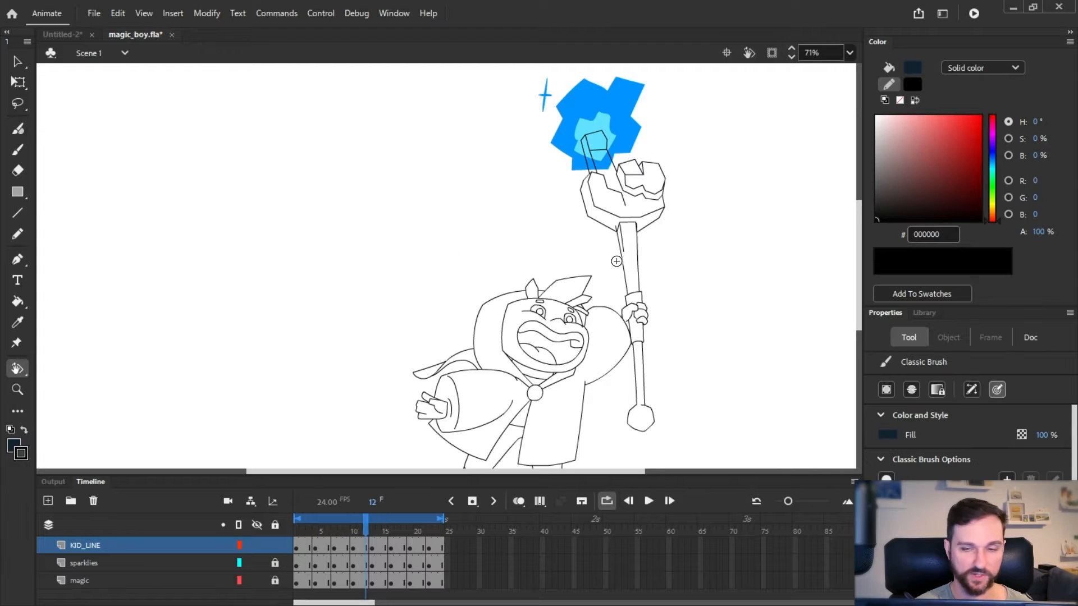
key("Return")
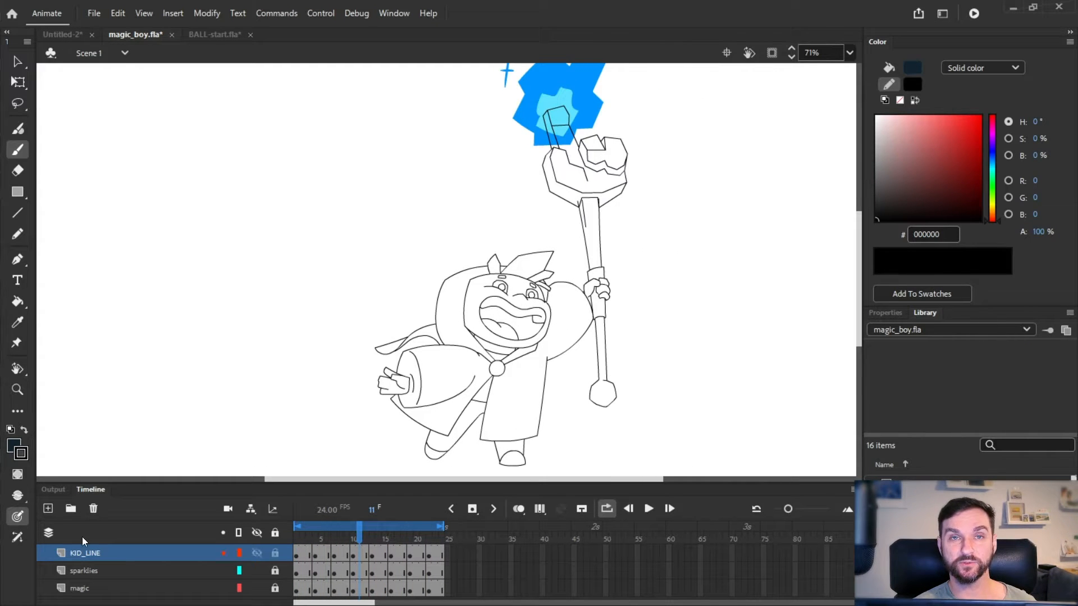
Create a new Full HD document at 1920 x 1080 and 24 fps for ActionScript 3.0
left_click(114, 12)
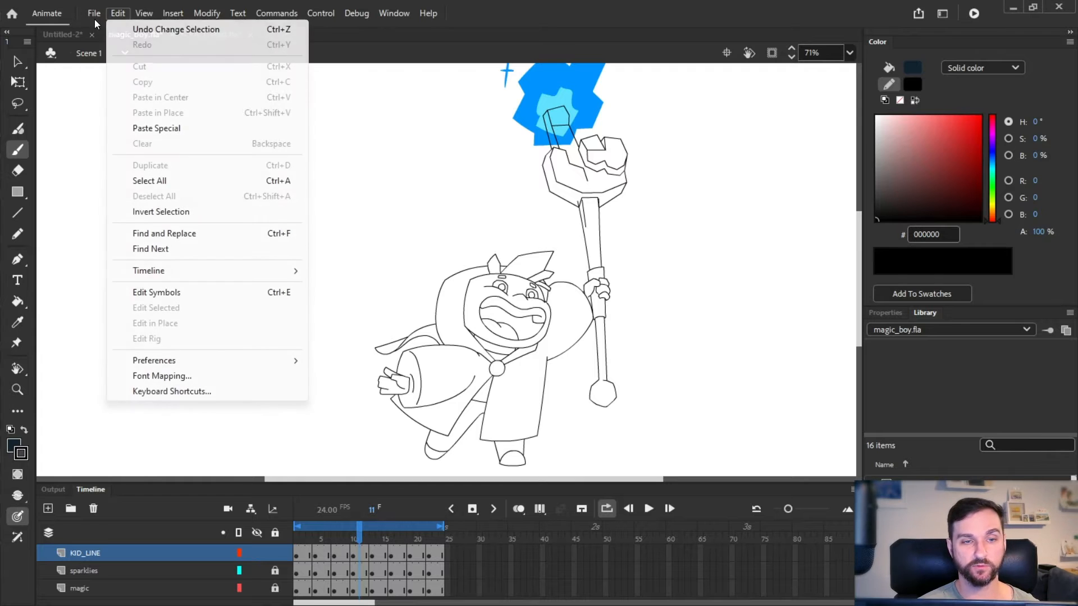
left_click(95, 14)
left_click(97, 30)
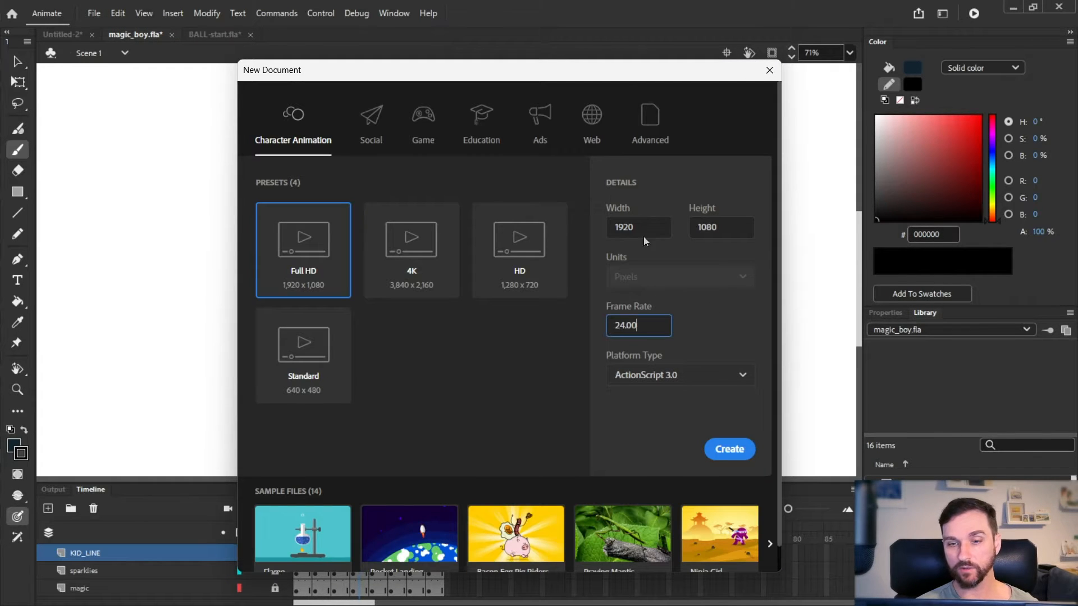
left_click(639, 225)
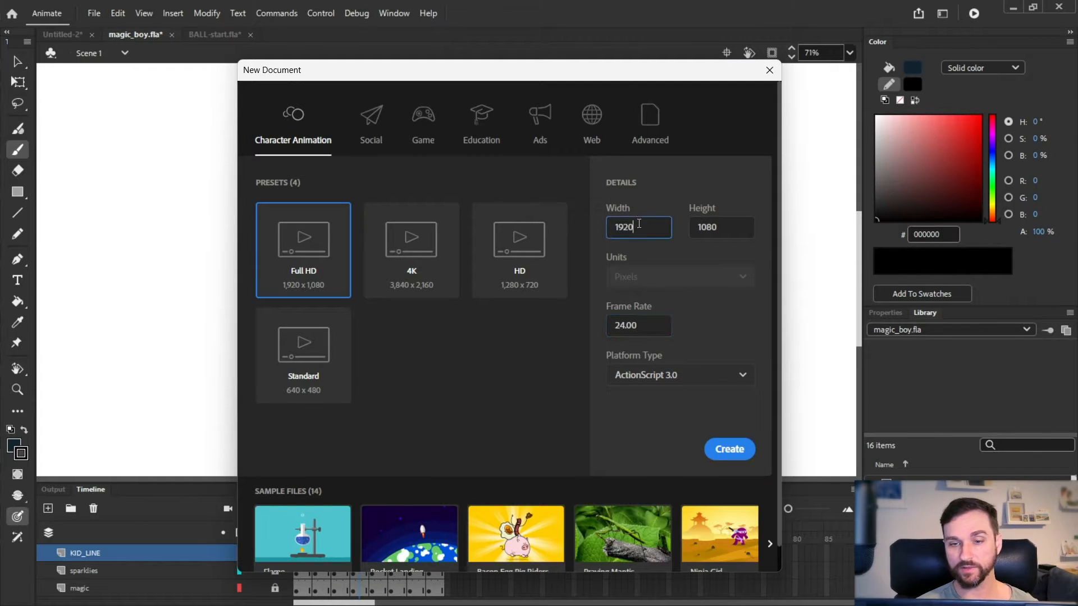
left_click(730, 451)
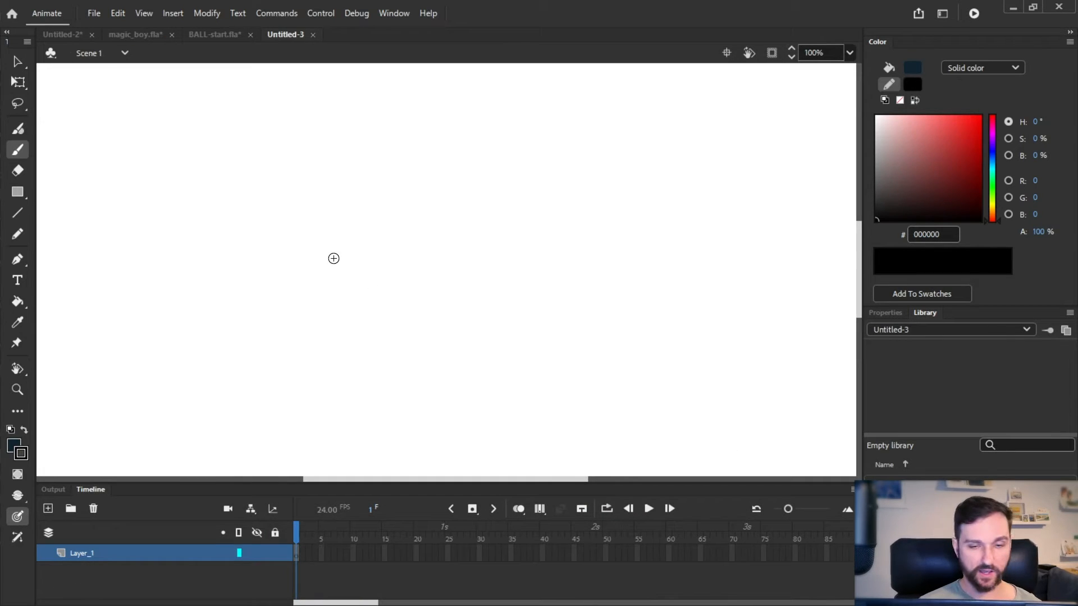
Set the stroke color to C08484, paint a test line across the stage, and undo the line
left_click_drag(933, 154, 908, 141)
left_click_drag(393, 348, 595, 337)
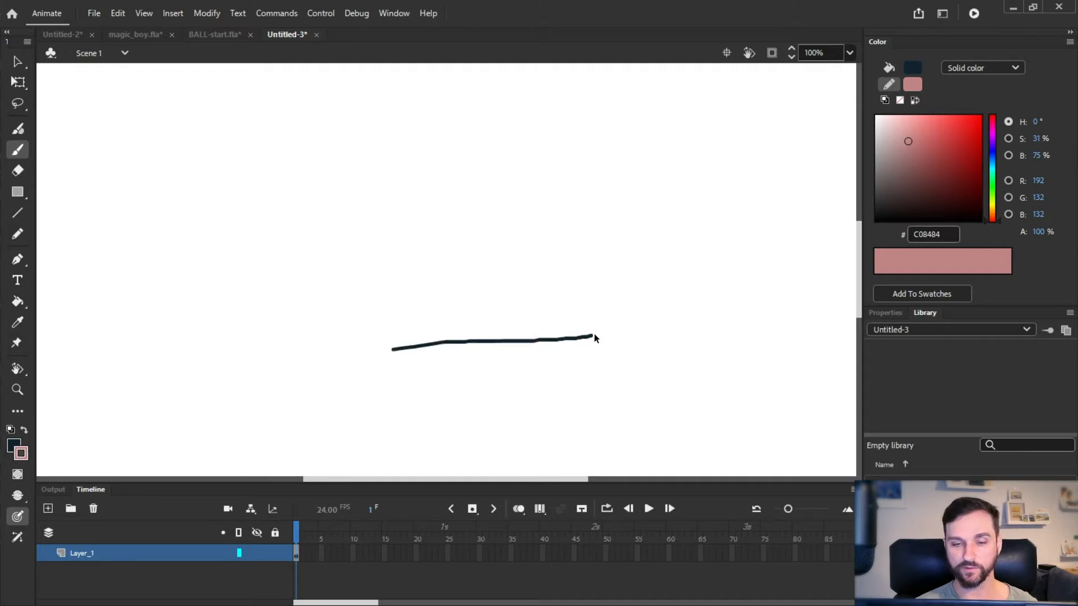
key("ctrl+z")
Set the brush's fill color to the dusty pink C3919E
left_click(879, 68)
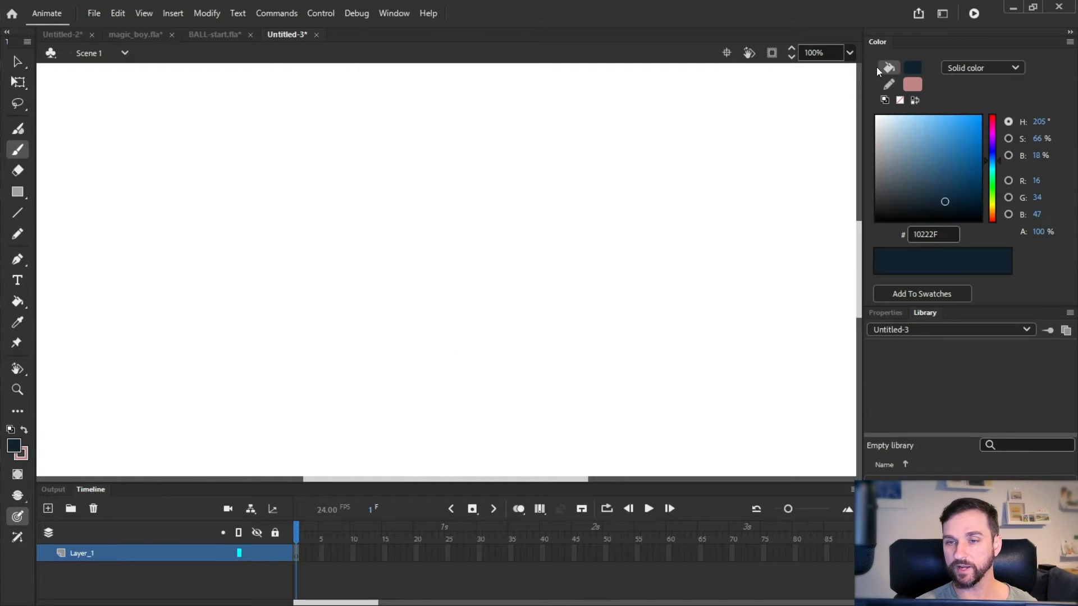
left_click(992, 135)
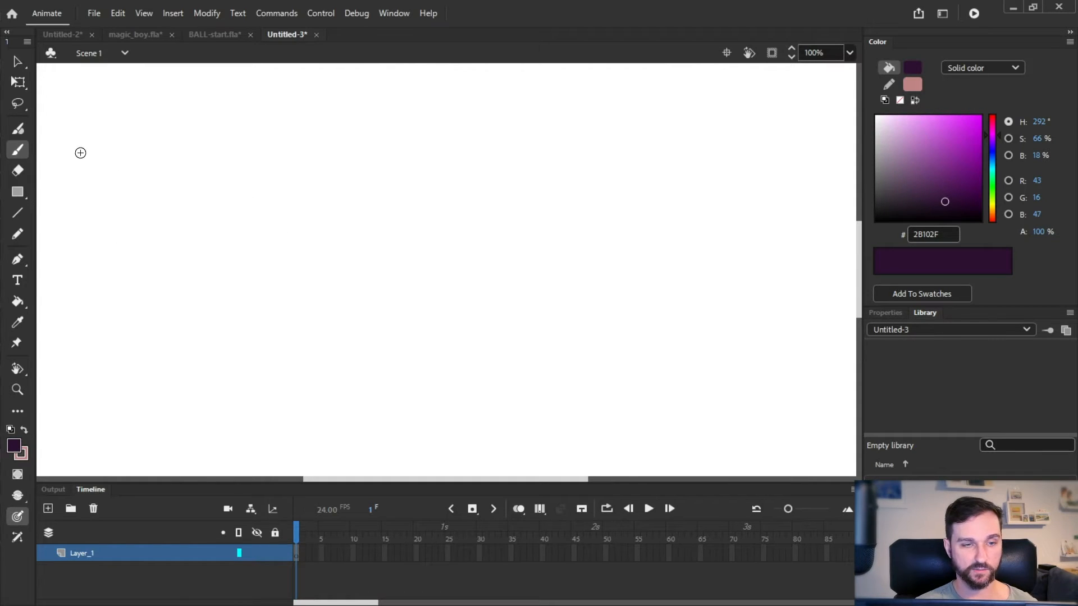
left_click(20, 150)
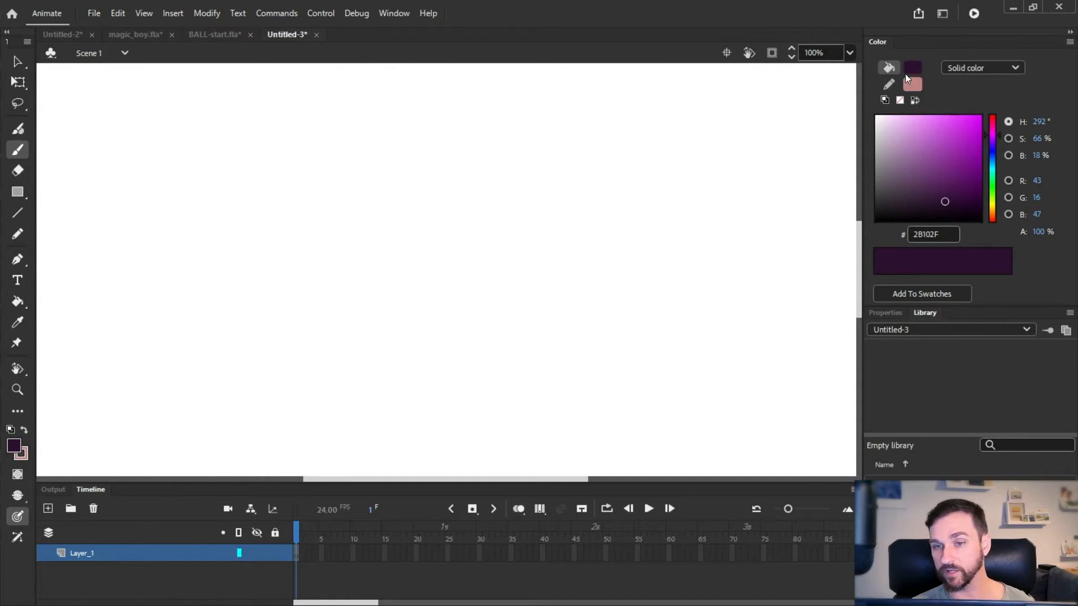
left_click_drag(904, 168, 900, 138)
left_click_drag(992, 135, 991, 120)
left_click_drag(900, 138, 903, 140)
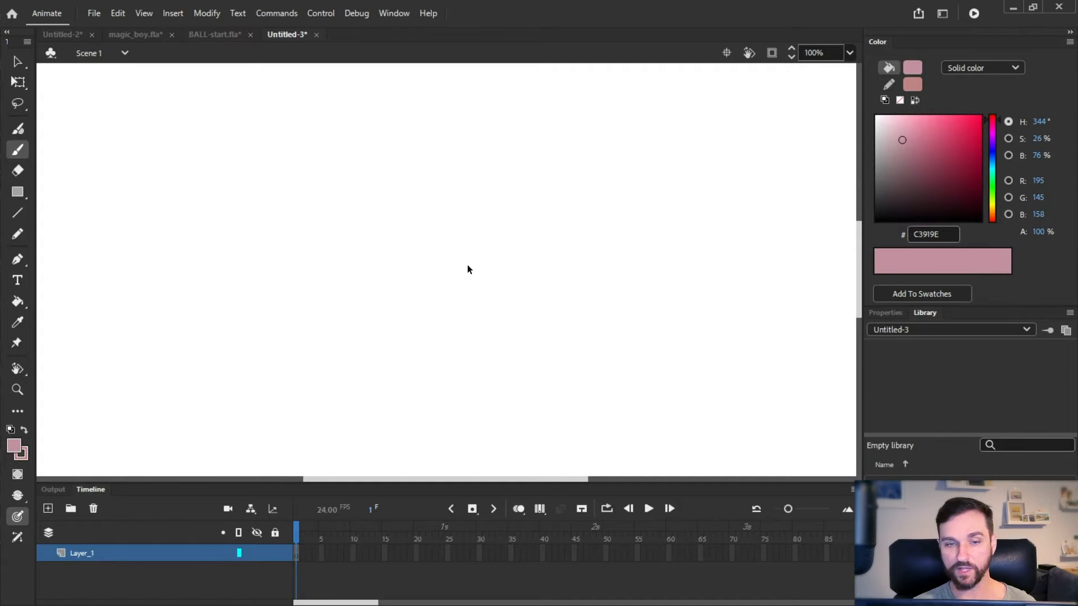
Paint a horizontal ground line across nearly the full width of the stage near its lower edge
left_click(480, 324, "ctrl+shift")
mouse_move(504, 357)
left_mouse_down()
mouse_move(526, 371)
mouse_move(506, 359)
left_mouse_up()
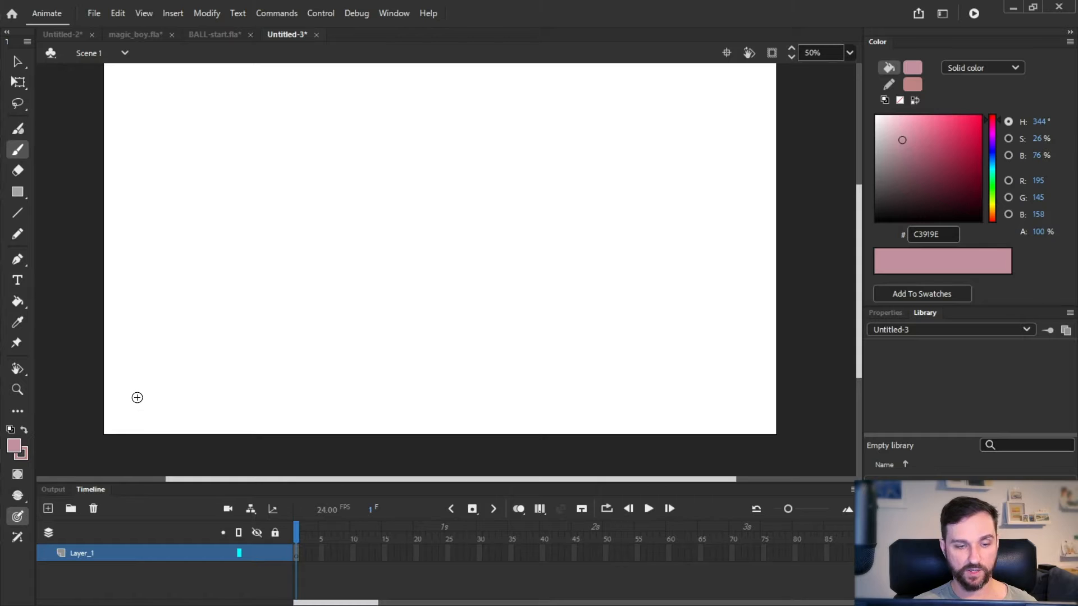
mouse_move(130, 403)
left_mouse_down()
mouse_move(475, 408)
mouse_move(721, 394)
mouse_move(762, 409)
left_mouse_up()
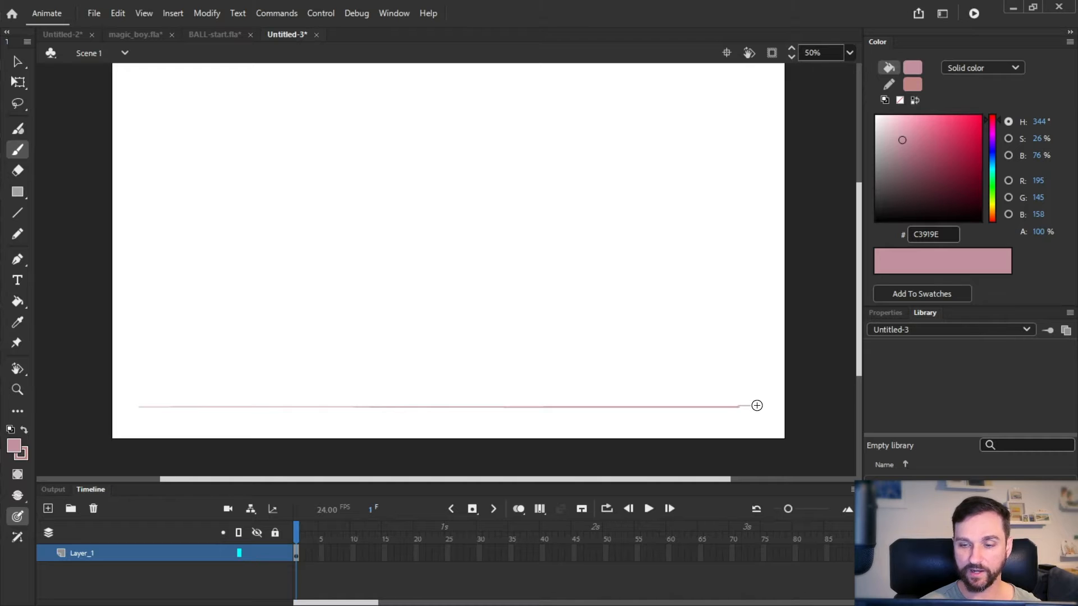
mouse_move(765, 397)
left_mouse_down()
mouse_move(778, 399)
mouse_move(766, 391)
left_mouse_up()
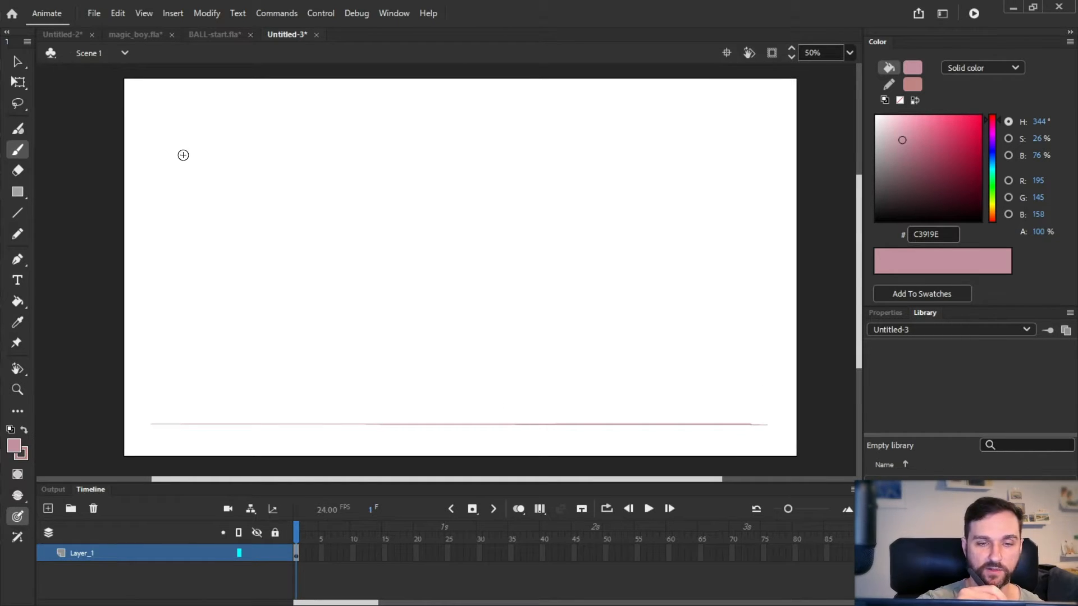
Paint a bouncing path of shrinking arcs above the ground line, starting high near the stage's upper-left corner and ending in a flat run
left_click_drag(161, 147, 188, 149)
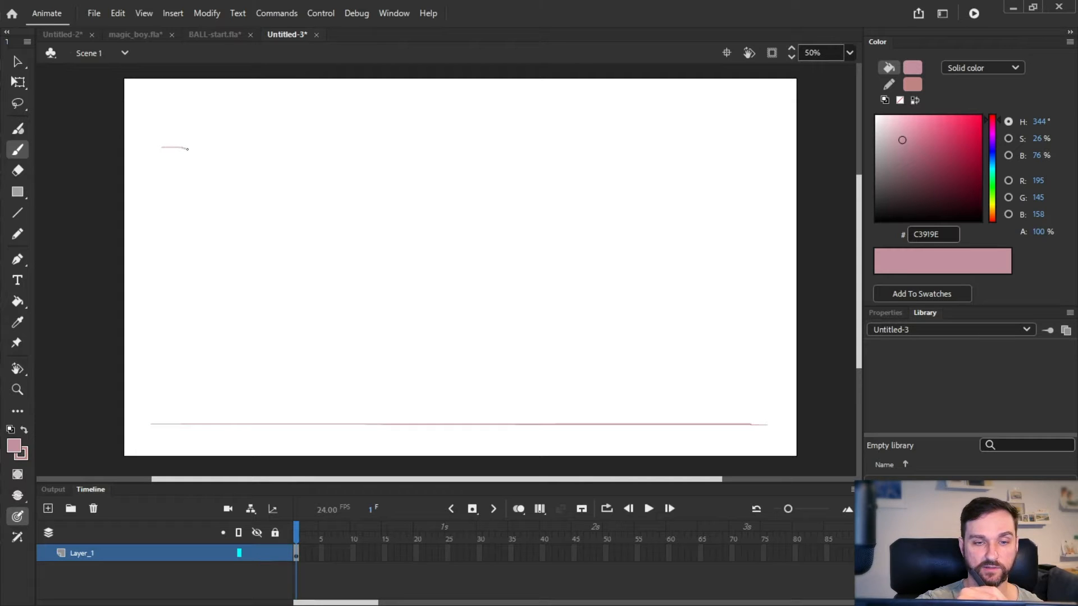
left_click_drag(258, 232, 279, 322)
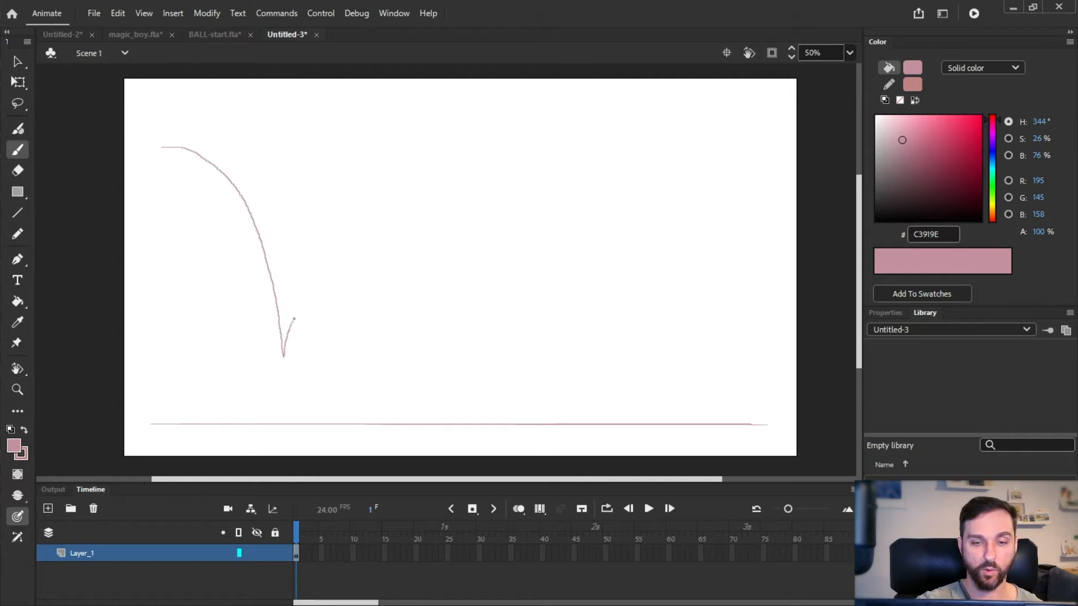
mouse_move(335, 268)
left_mouse_down()
mouse_move(362, 258)
mouse_move(401, 268)
mouse_move(427, 297)
mouse_move(444, 351)
left_mouse_up()
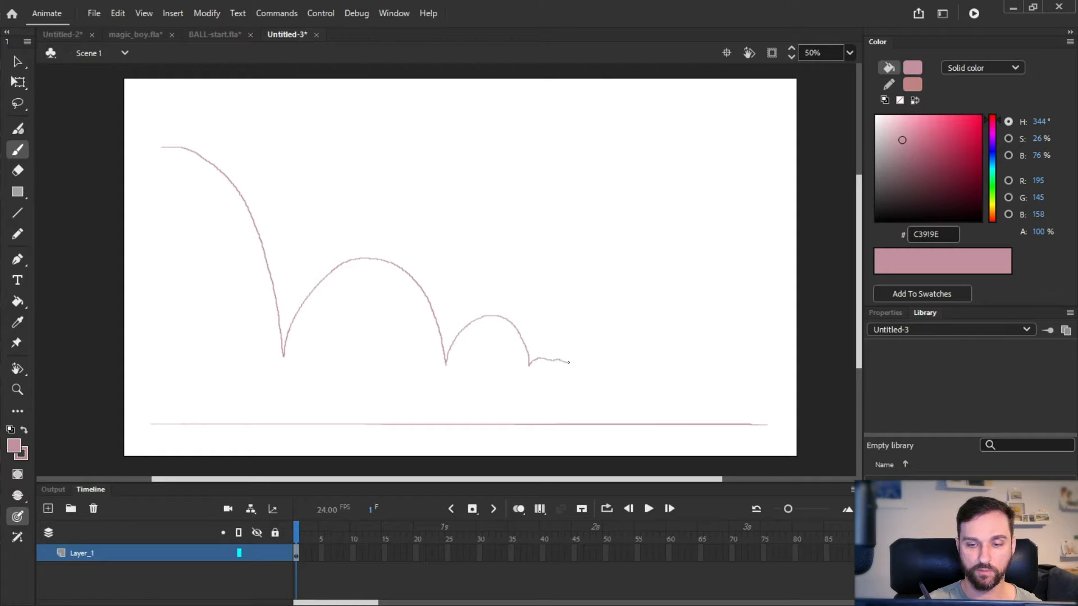
left_click_drag(599, 363, 627, 365)
Erase the uneven end of the bounce path and repaint it as a small arc followed by a flat line
key("e")
mouse_move(529, 363)
left_mouse_down()
mouse_move(567, 362)
mouse_move(540, 354)
mouse_move(612, 366)
left_mouse_up()
key("b")
key("e")
key("b")
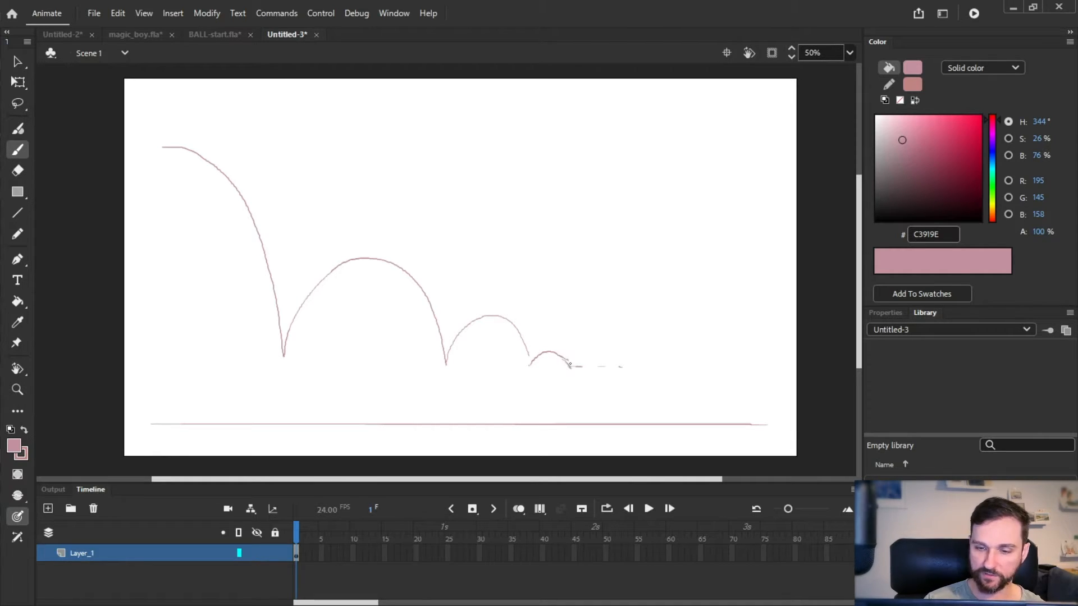
left_click_drag(571, 367, 633, 369)
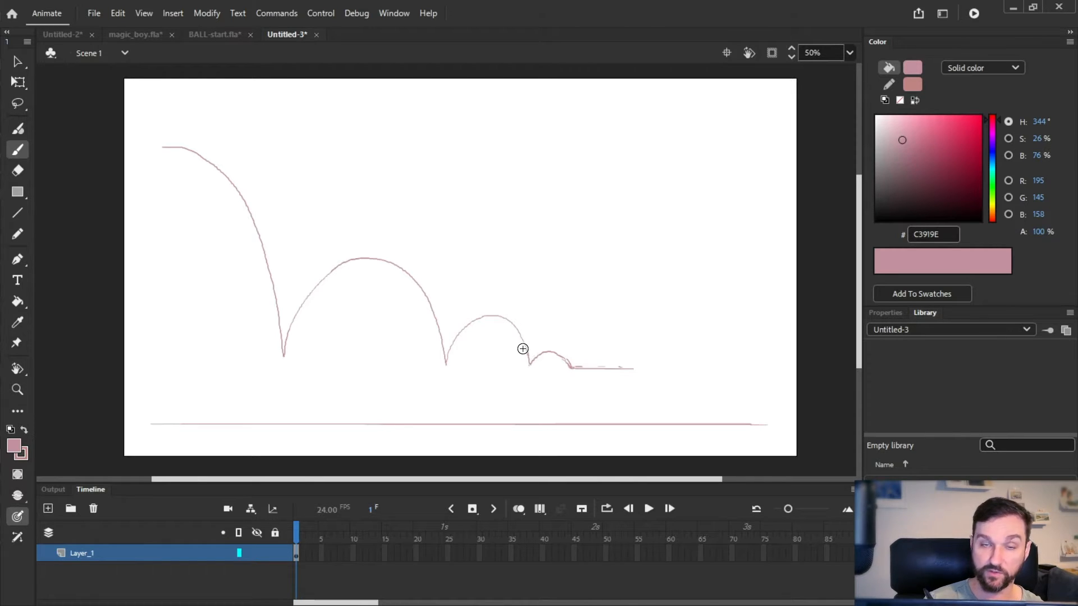
left_click_drag(489, 317, 449, 358)
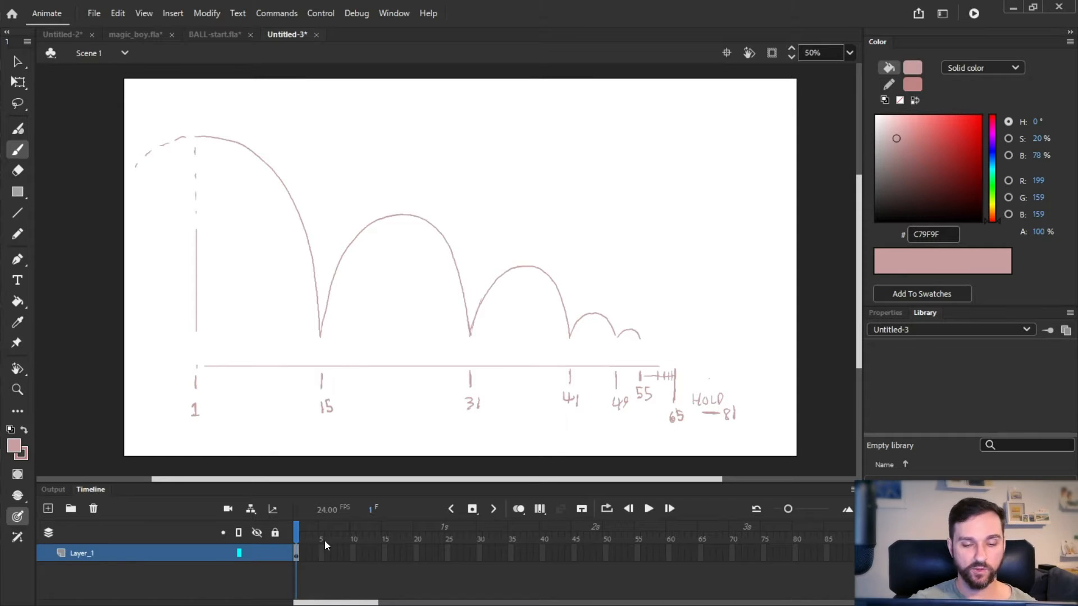
Add a new layer above the timing chart and set the brush's fill color to C79F9F
left_click(47, 508)
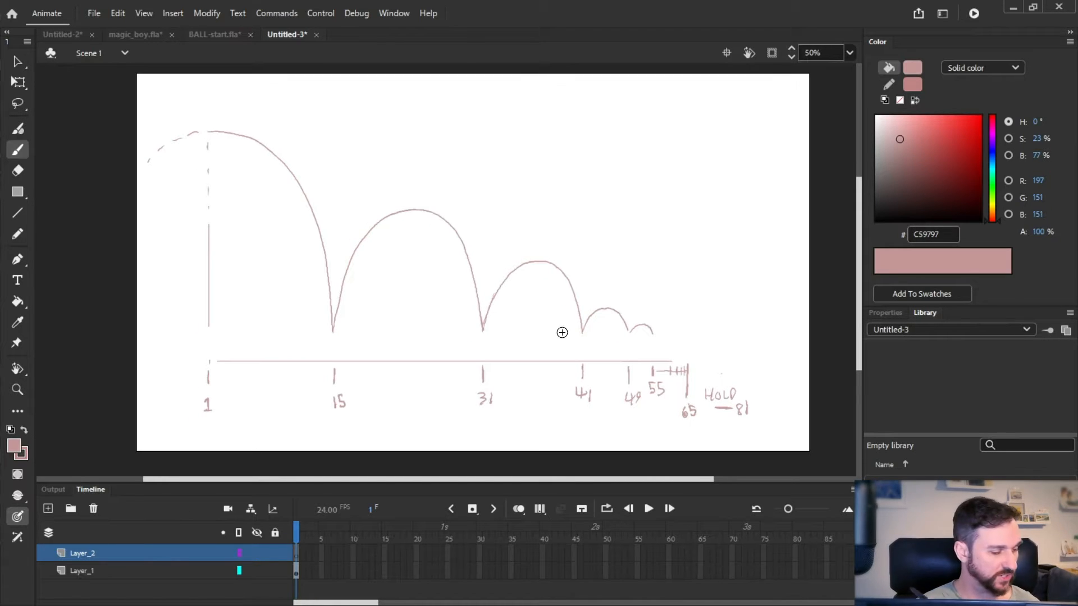
key("i")
left_click(574, 305)
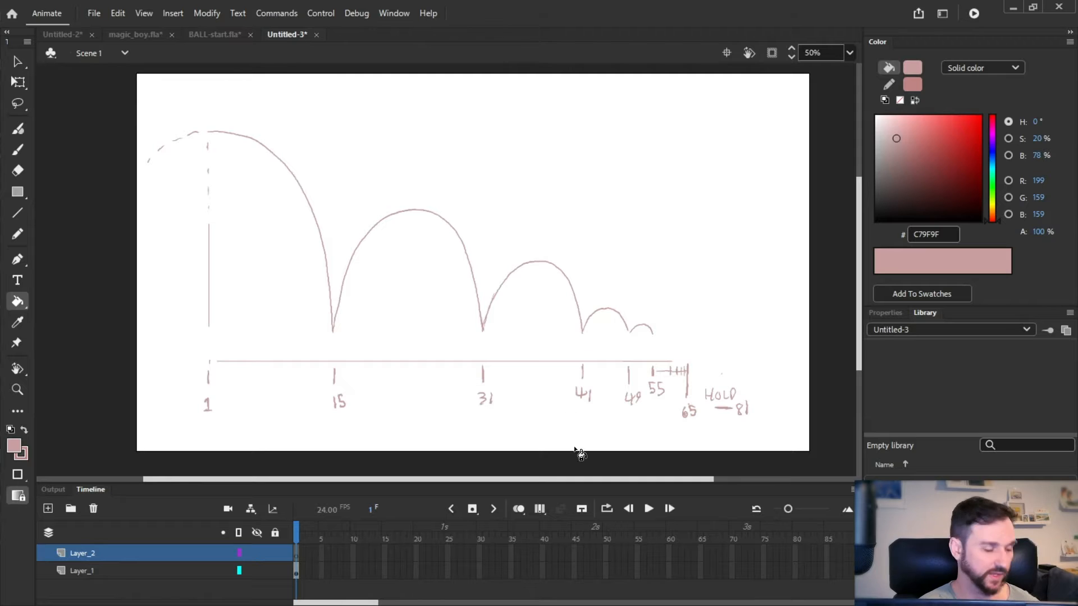
key("b")
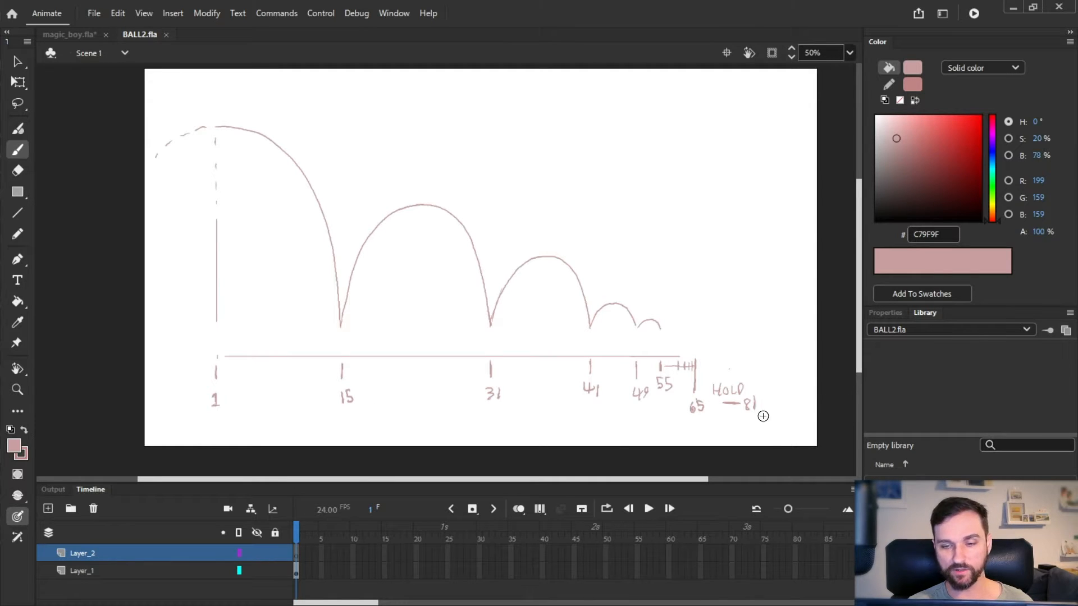
Insert frames on both layers until the timeline runs to frame 81
key("F5")
key("F5")
key("F5")
key("F5")
key("F5")
key("F5")
key("F5")
key("F5")
key("F5")
key("F5")
key("F5")
key("F5")
key("F5")
key("F5")
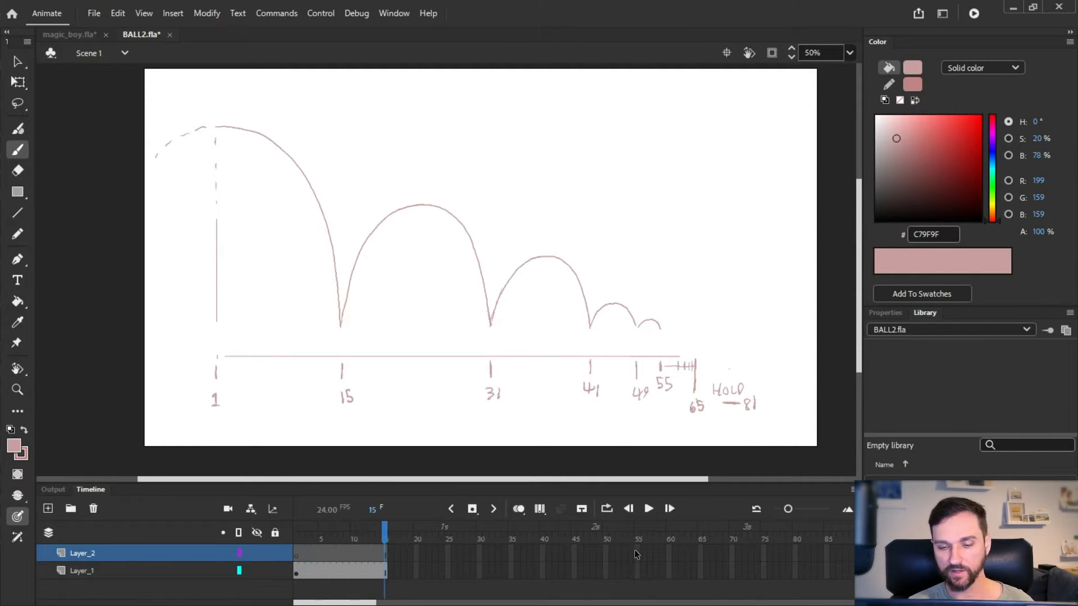
key("F5")
key("F5")
key("F5")
key("F5")
key("F5")
key("F5")
key("F5")
key("F5")
key("F5")
key("F5")
key("F5")
key("F5")
key("F5")
key("F5")
key("F5")
key("F5")
key("F5")
key("F5")
key("F5")
key("F5")
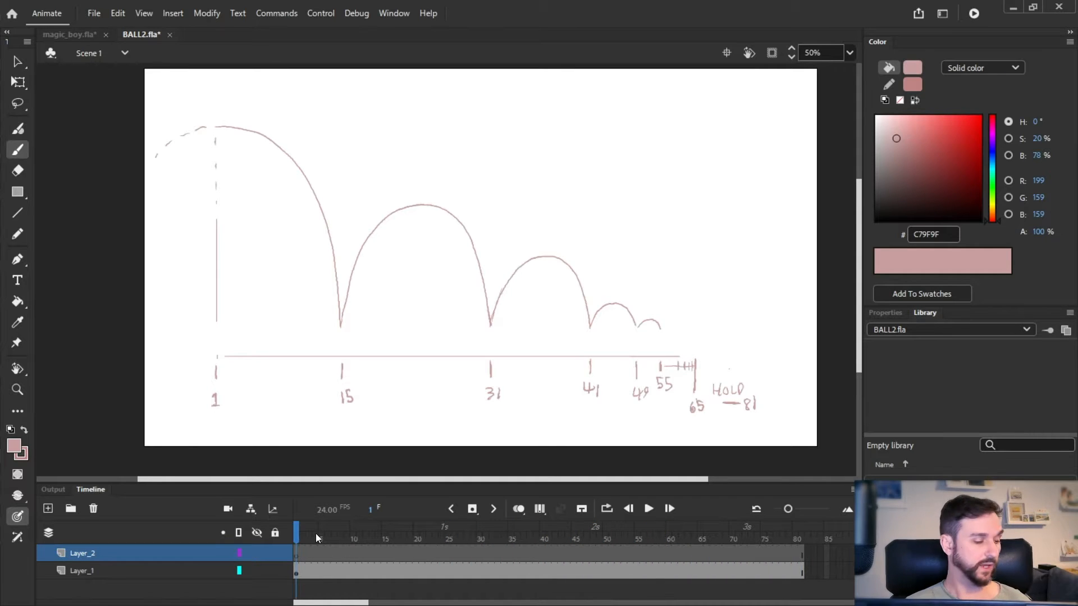
Try adding and removing frames on both layers around frame 72, keeping the timeline's end at frame 81
left_click_drag(346, 530, 742, 541)
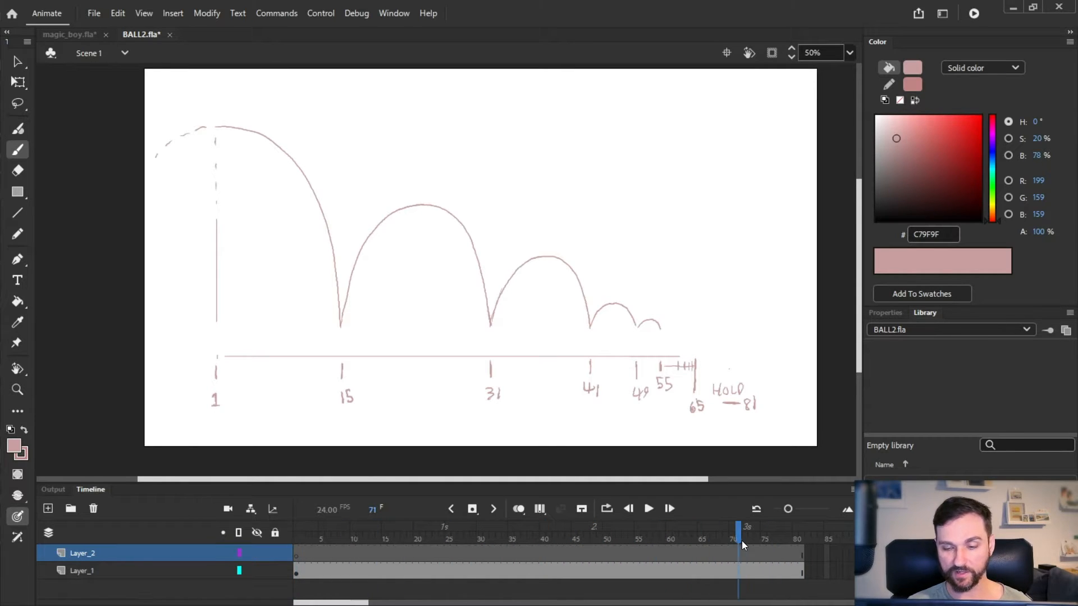
key("F5")
key("shift+F5")
key("shift+F5")
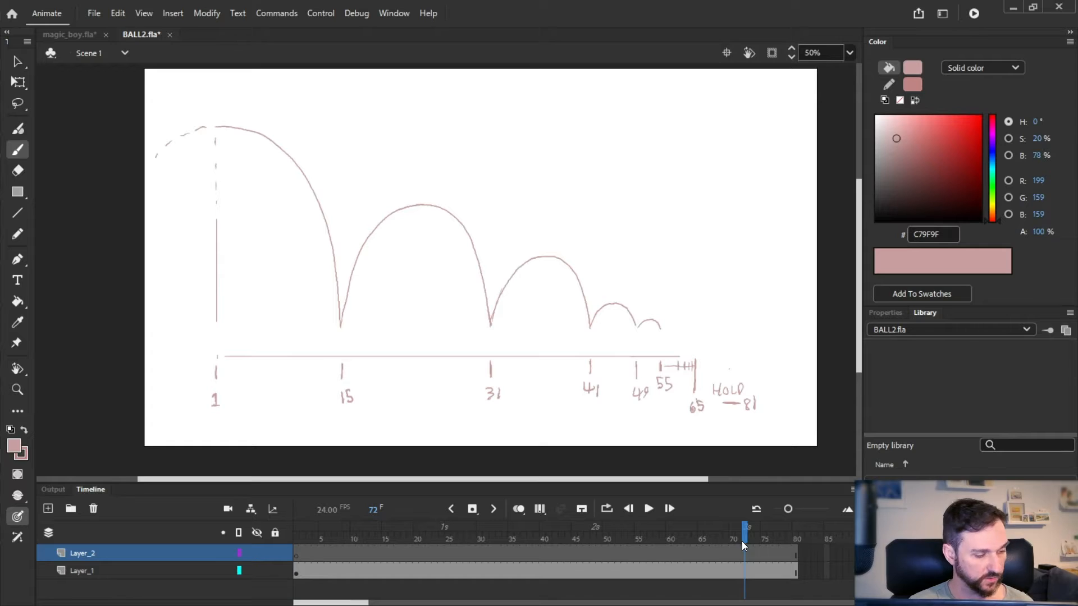
key("F5")
key("F5")
key("shift+F5")
left_click_drag(763, 534, 812, 533)
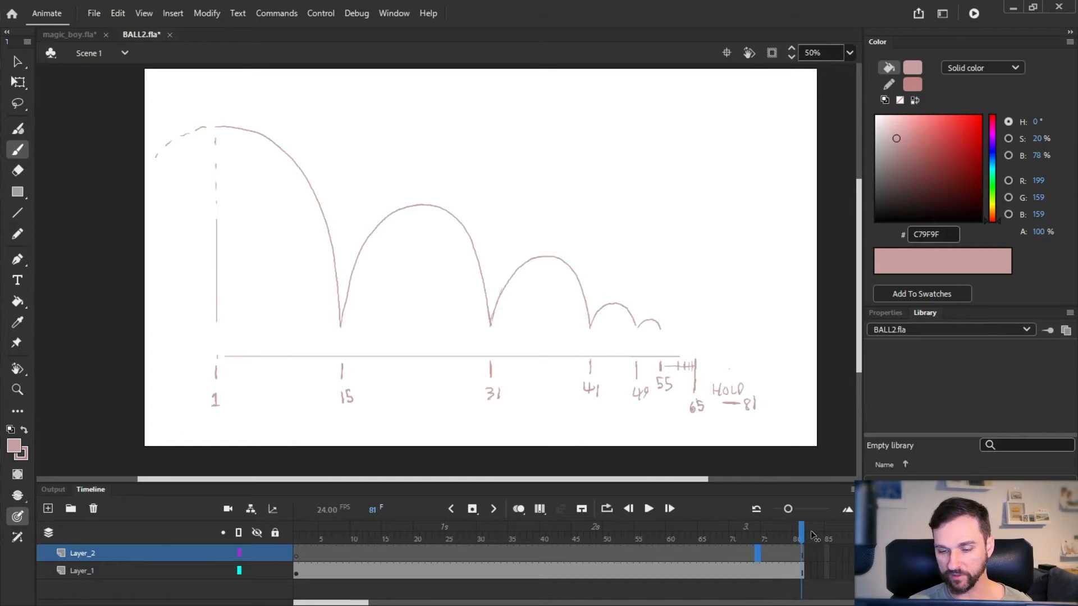
left_click(703, 536)
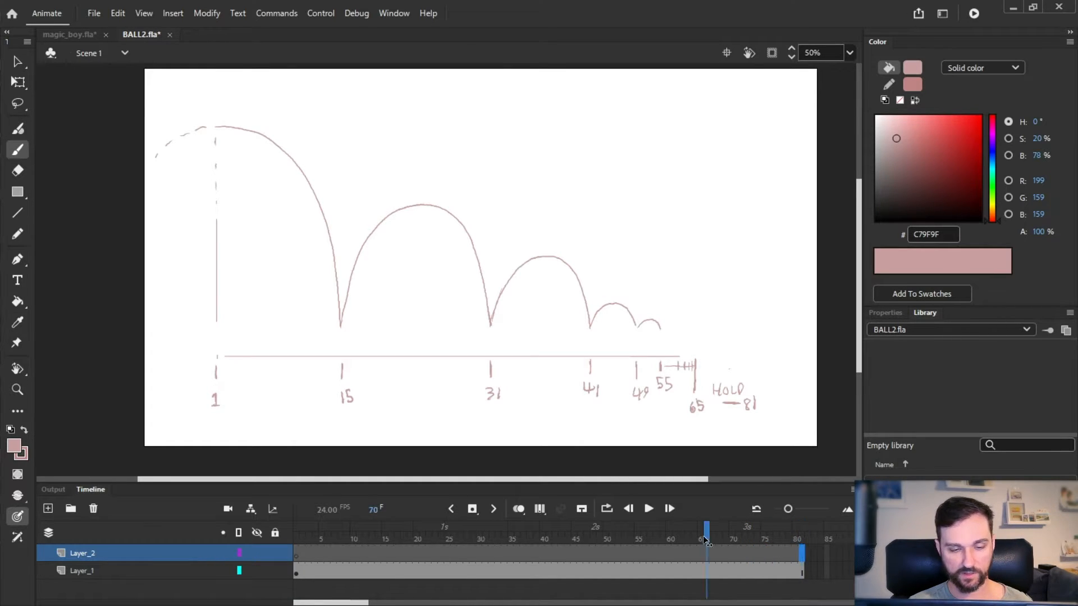
Delete Layer_2 and, back at frame 1, add a fresh layer above Layer_1
left_click(93, 509)
left_click(341, 534)
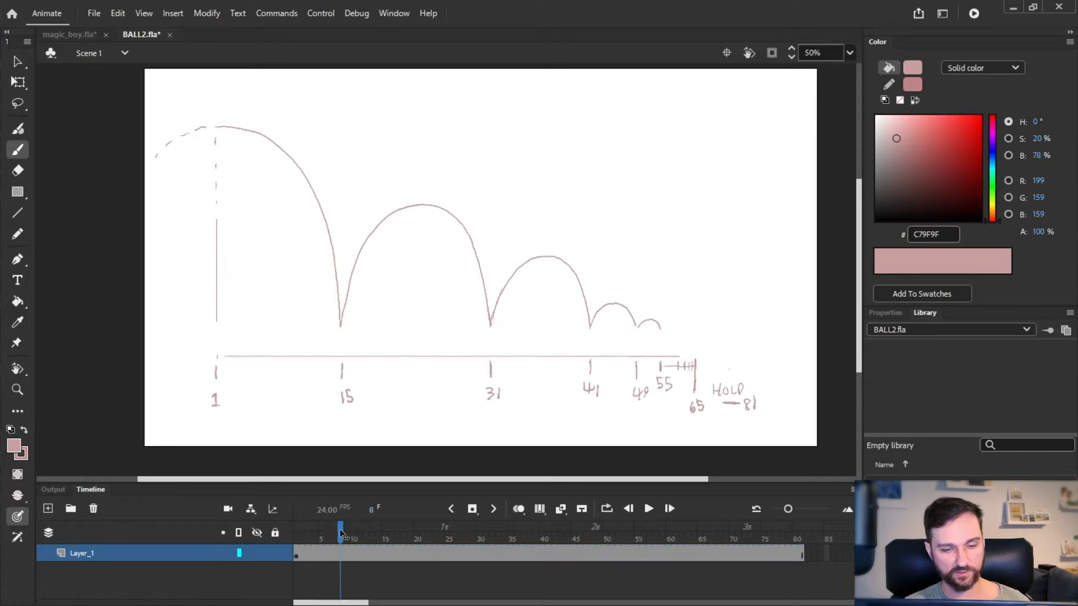
left_click_drag(341, 533, 295, 533)
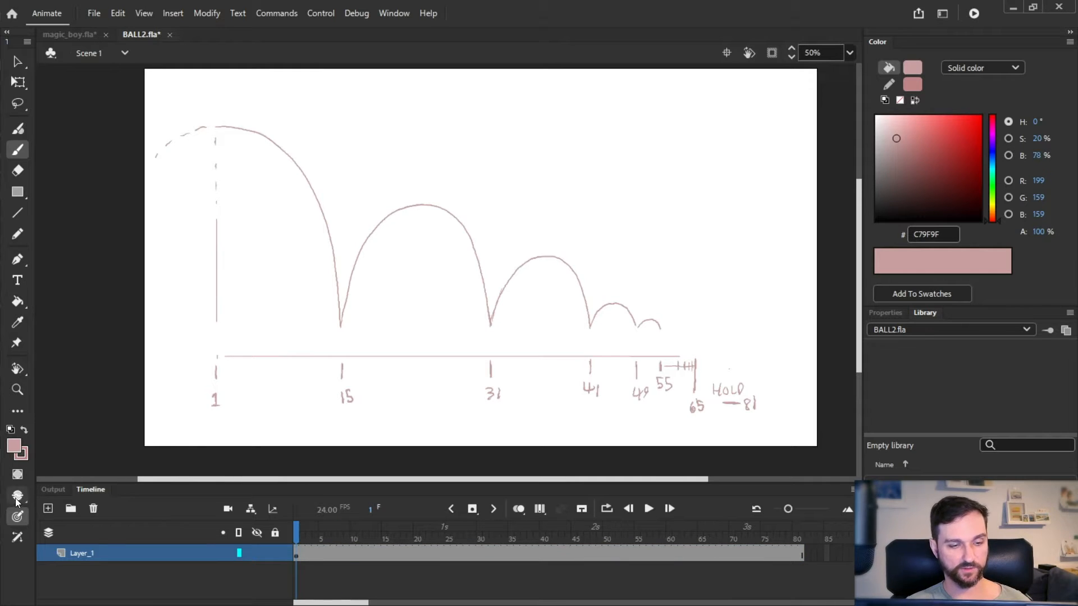
left_click(47, 509)
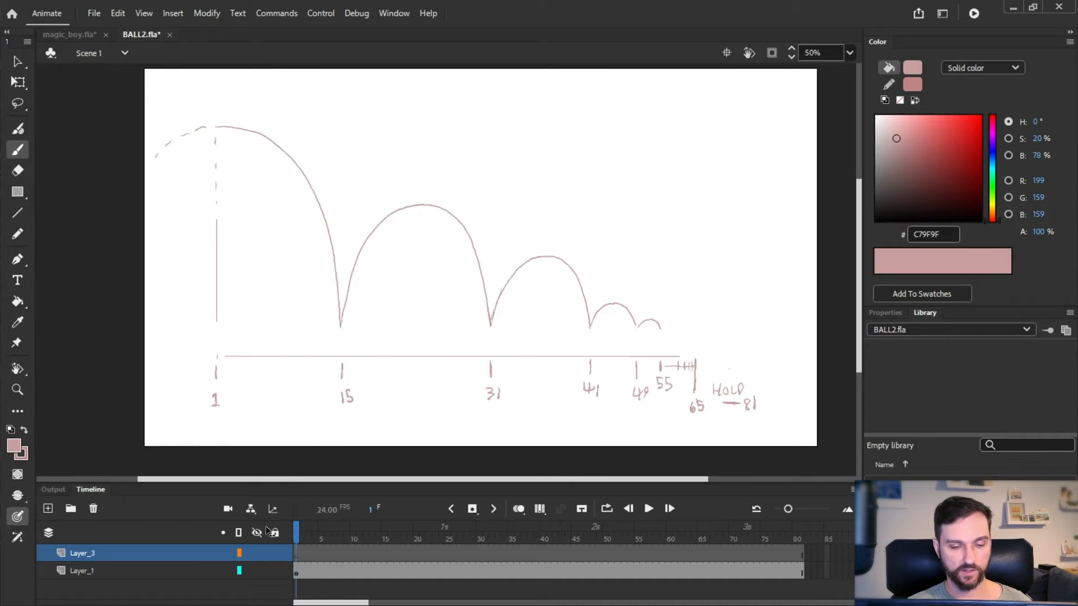
Set the fill color to black 000000 and paint a rough ball outline around the path's peak above mark 1 on frame 1
mouse_move(914, 144)
left_mouse_down()
mouse_move(921, 204)
mouse_move(837, 261)
left_mouse_up()
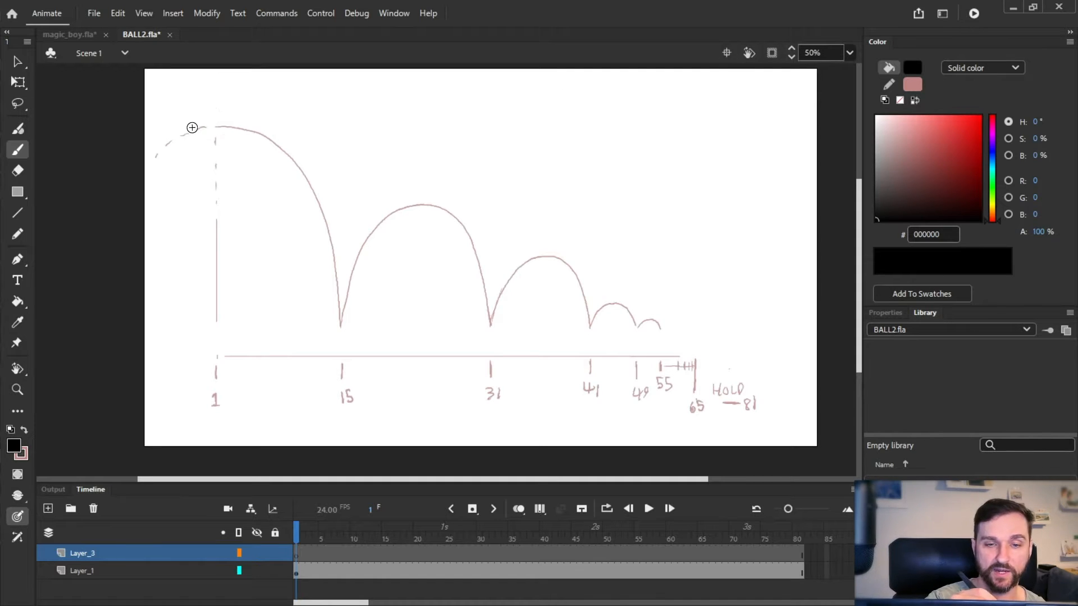
mouse_move(228, 104)
left_mouse_down()
mouse_move(196, 125)
mouse_move(239, 110)
mouse_move(209, 149)
mouse_move(193, 110)
left_mouse_up()
Insert a blank keyframe at frame 3 on Layer_3 and paint the ball slightly farther along the path
key("period")
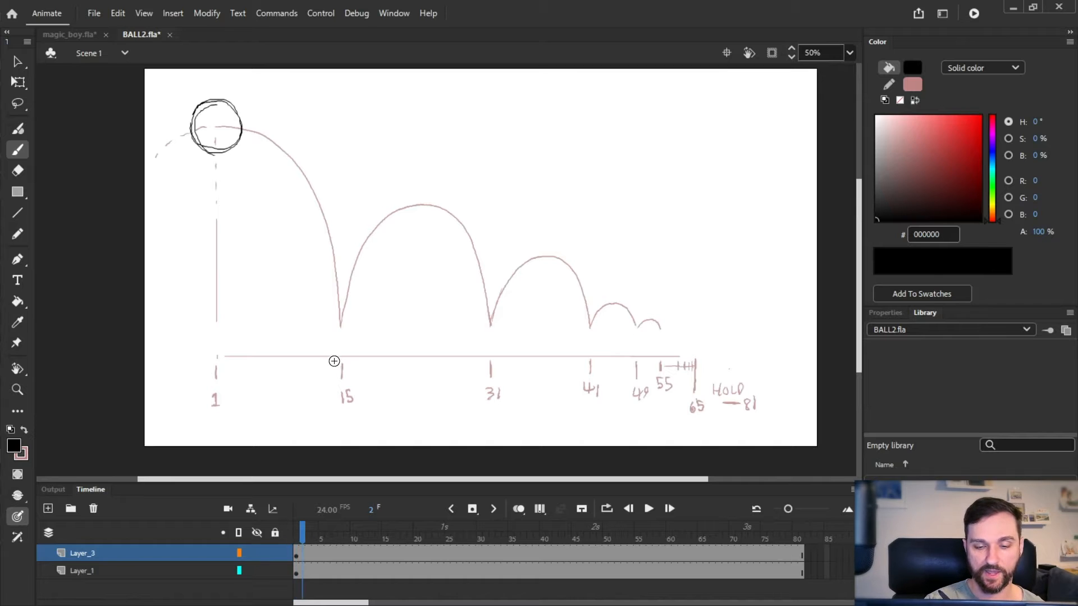
left_click(309, 553)
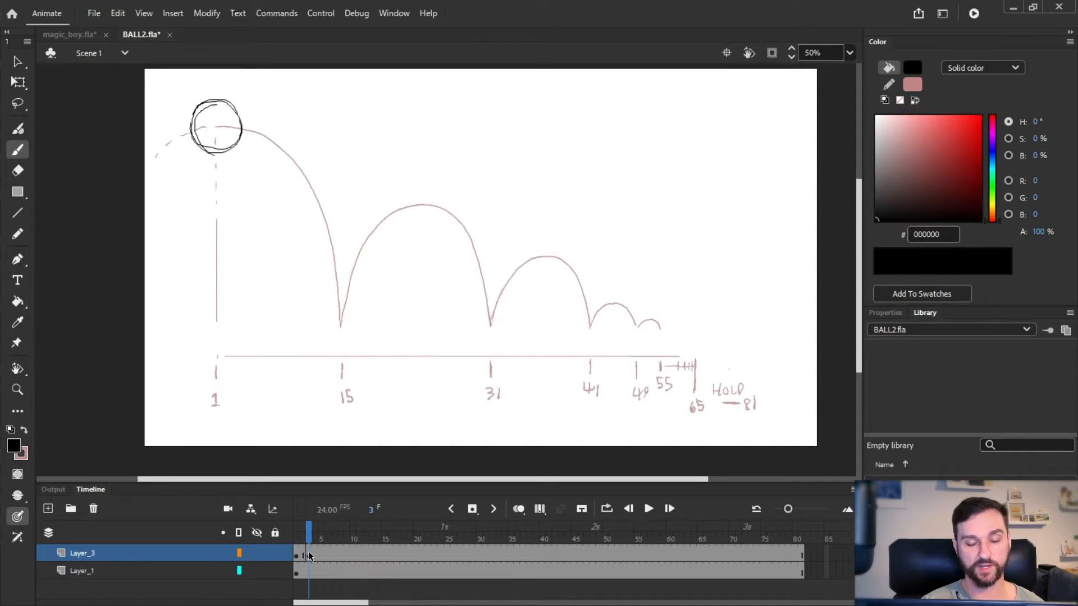
key("F7")
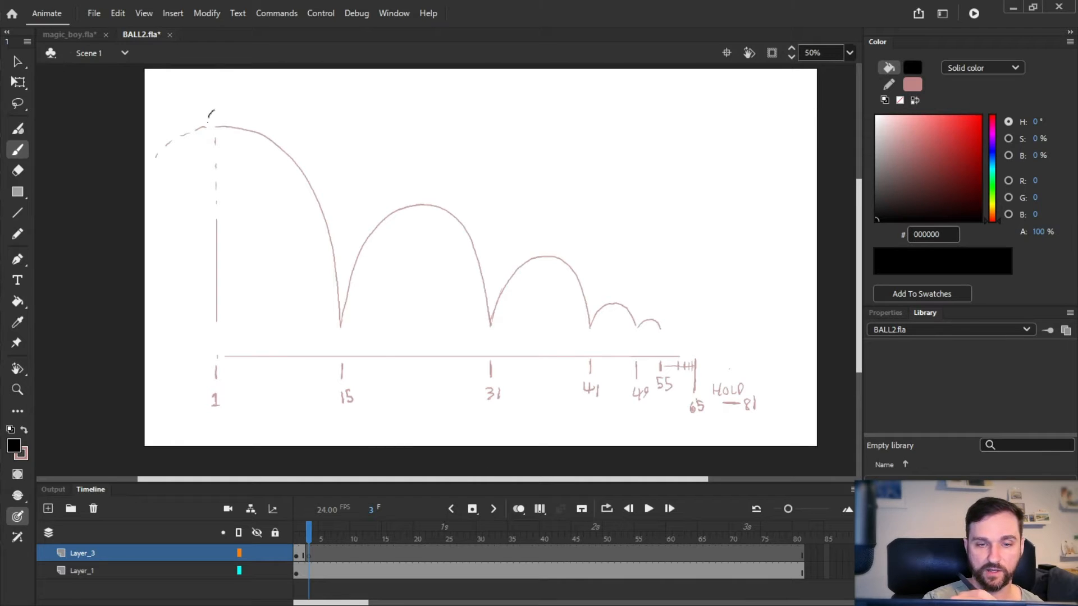
mouse_move(213, 115)
left_mouse_down()
mouse_move(236, 104)
mouse_move(247, 132)
mouse_move(217, 108)
left_mouse_up()
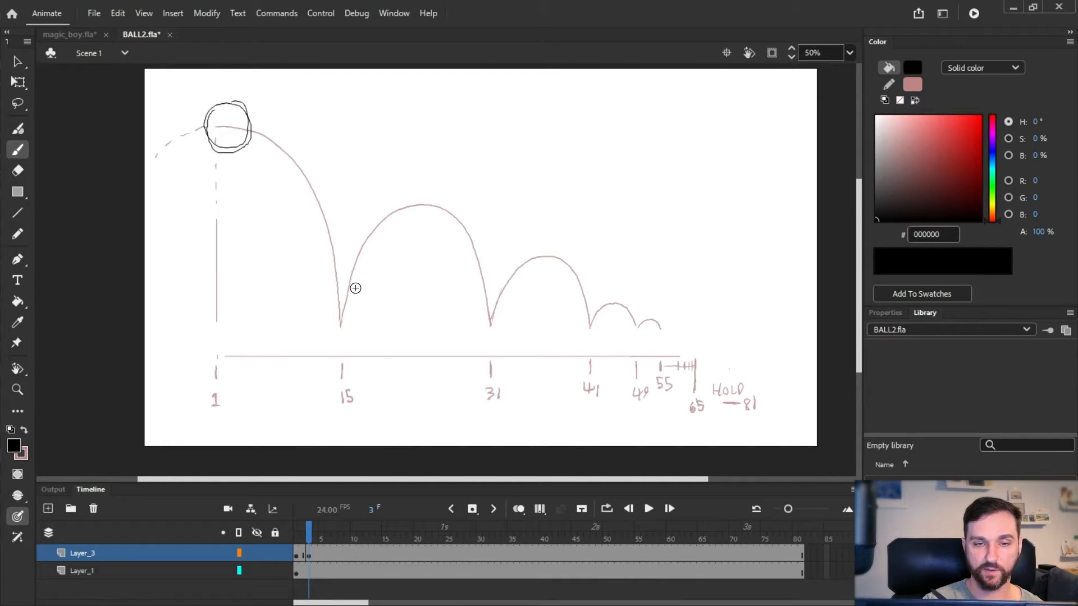
Flip repeatedly between the keyframes at frames 1 and 3 to compare the ball's two positions
key("alt+comma")
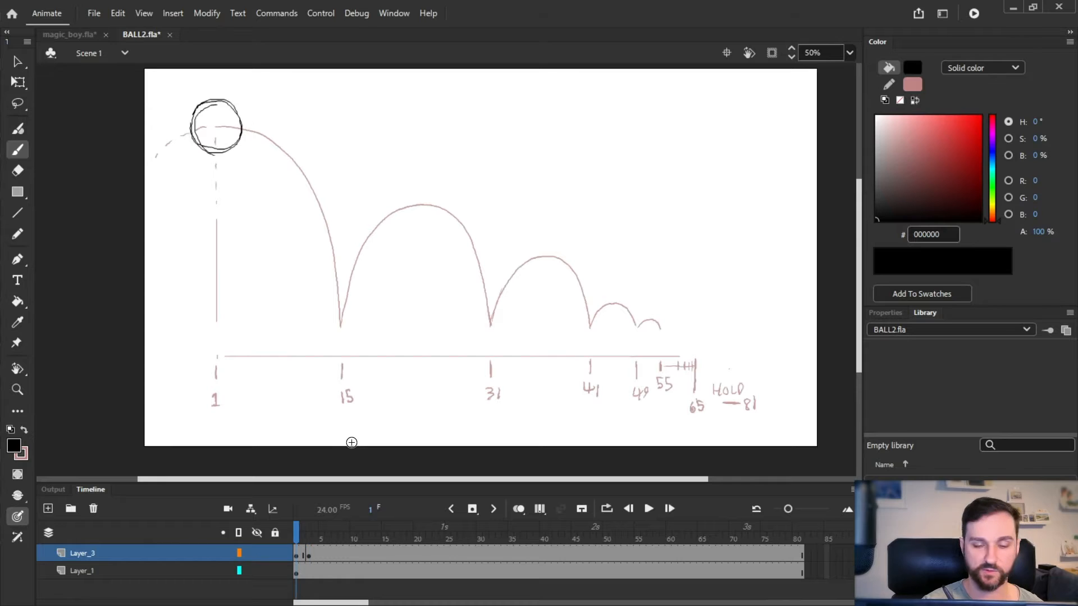
key("alt+period")
key("alt+comma")
key("alt+period")
key("alt+comma")
key("alt+period")
key("alt+comma")
key("alt+period")
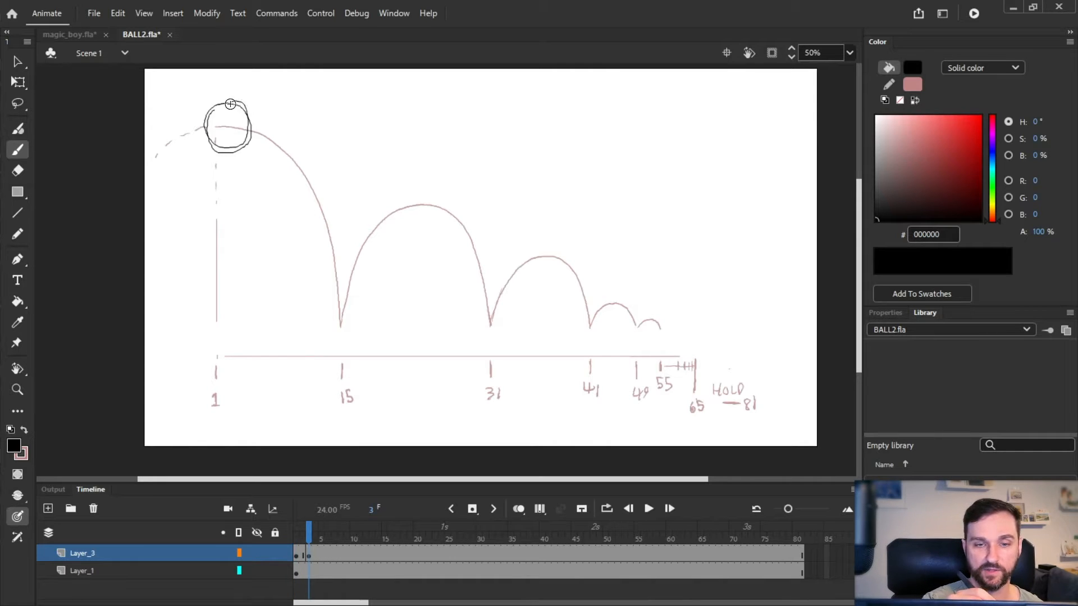
Retrace the ball's outline on frame 3 and flip it against the frame 1 drawing
mouse_move(240, 102)
left_mouse_down()
mouse_move(253, 140)
mouse_move(212, 102)
left_mouse_up()
key("alt+comma")
key("alt+period")
key("alt+comma")
key("alt+period")
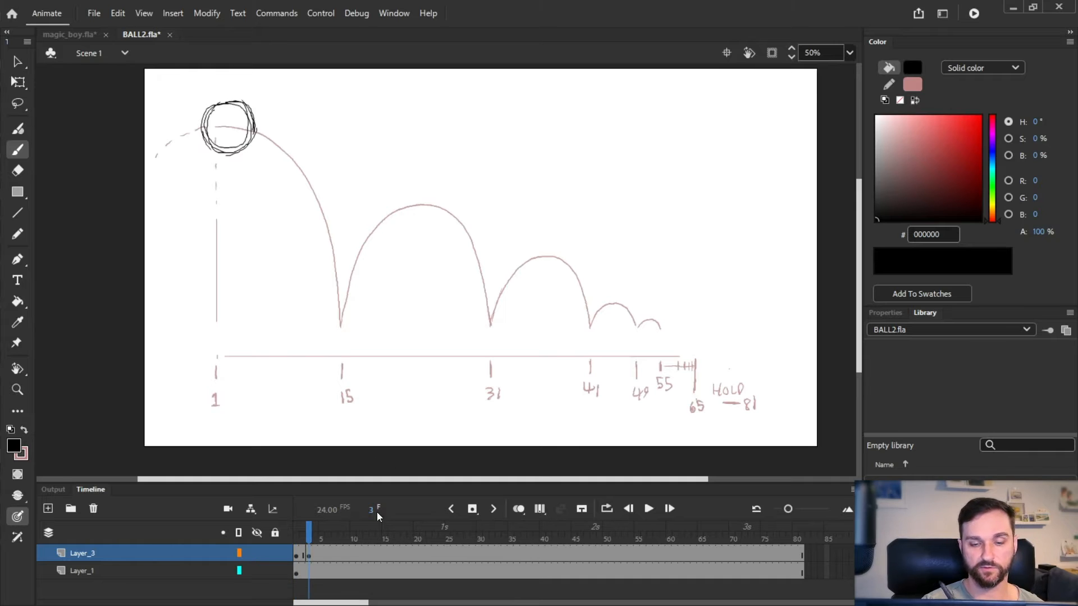
Clear the ball drawings from the keyframes at frames 1 and 3 of Layer_3 and return to frame 1
left_click(299, 556)
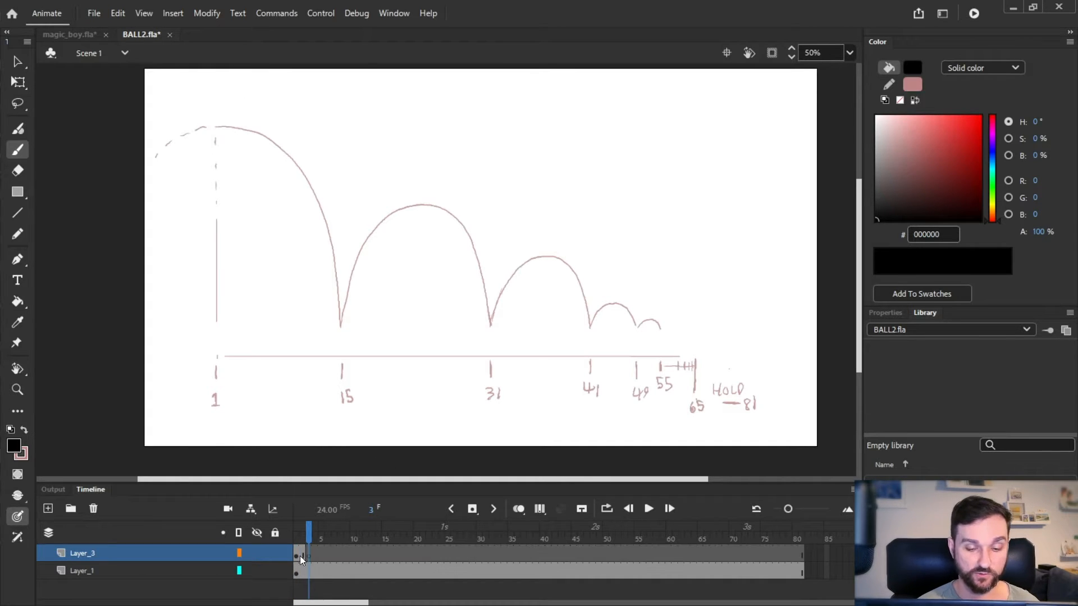
key("alt+period")
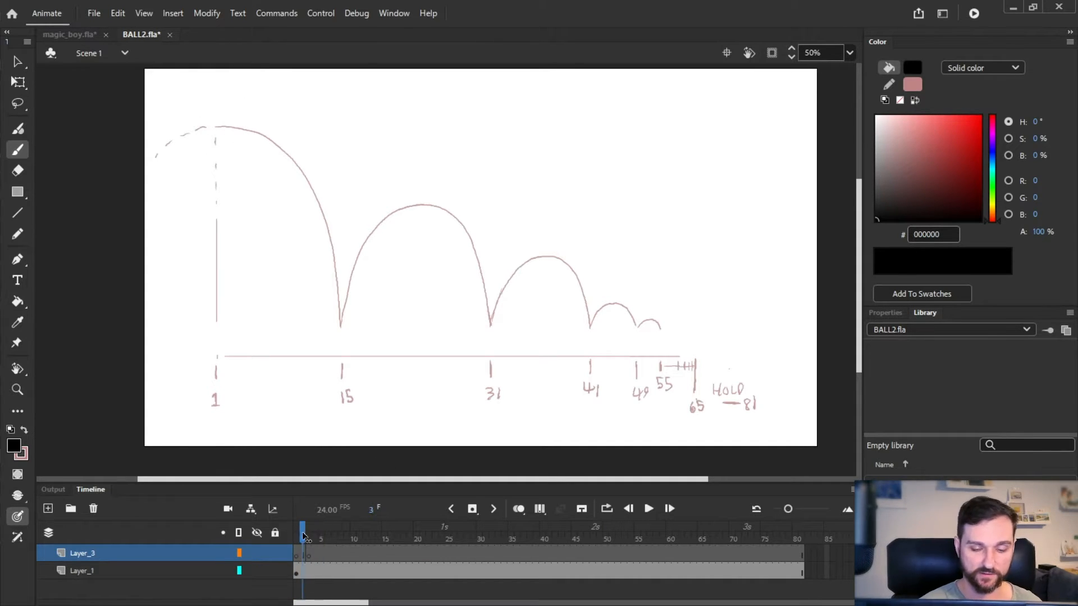
left_click(296, 531)
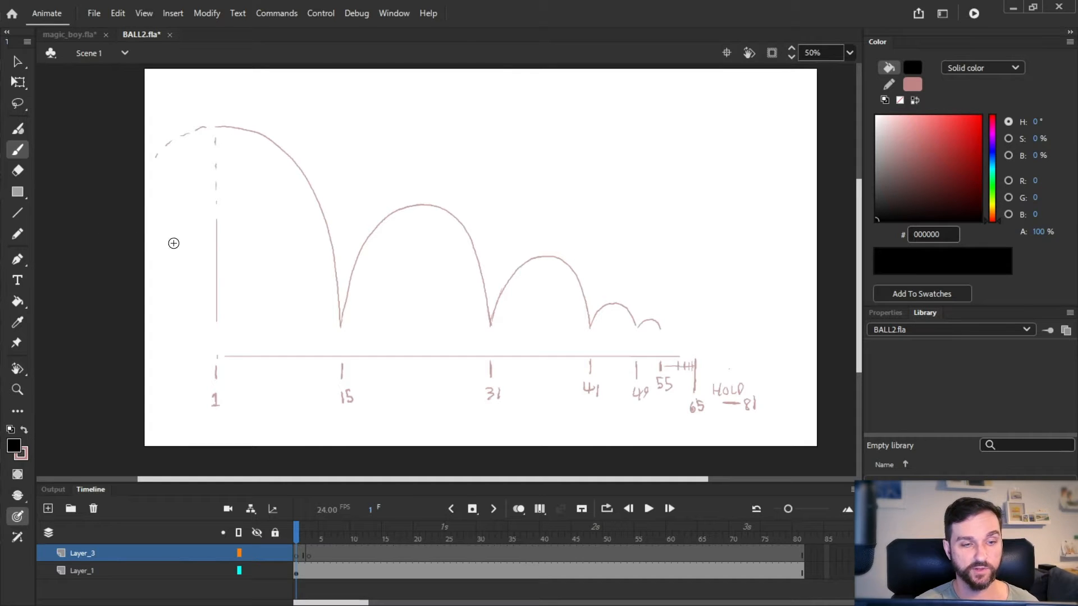
Draw a circle about 166 px wide with the Oval tool at the path's peak above mark 1, and delete its black fill
left_click(18, 194)
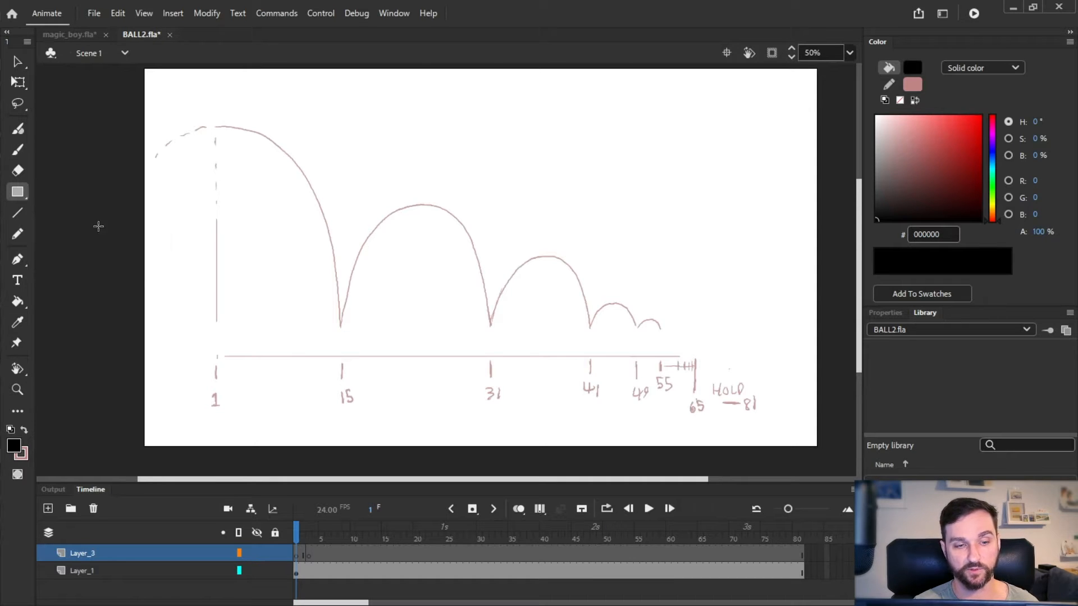
left_click_drag(196, 93, 244, 151)
key("q")
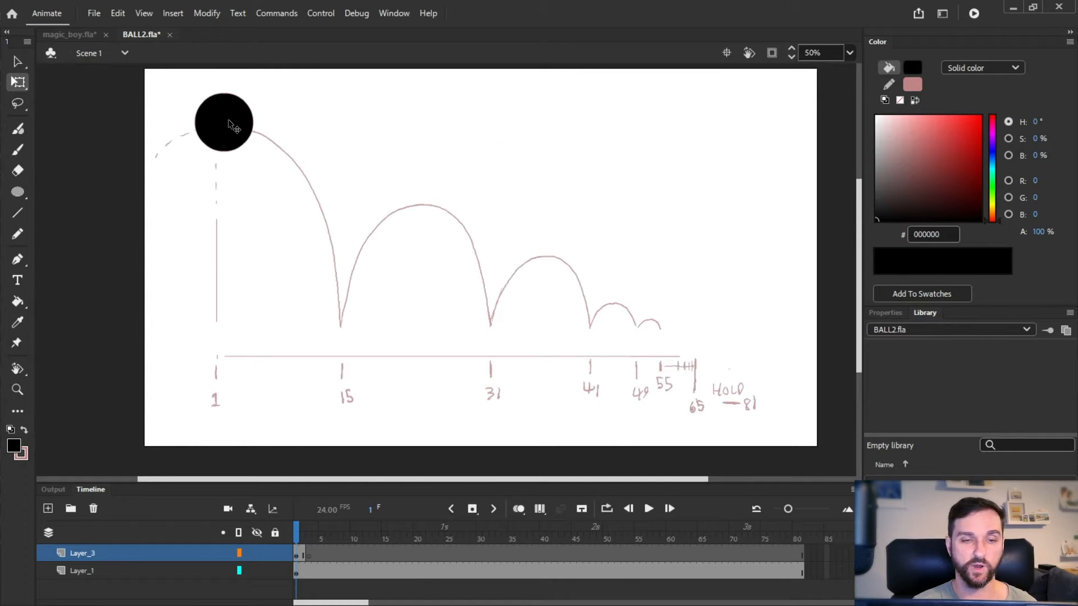
left_click(230, 123)
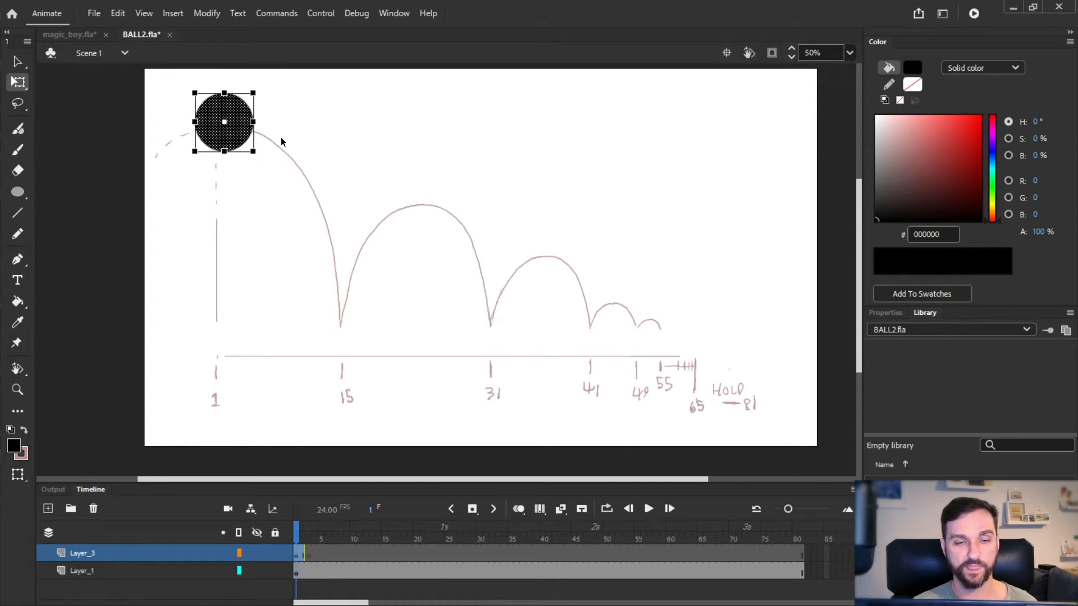
key("Delete")
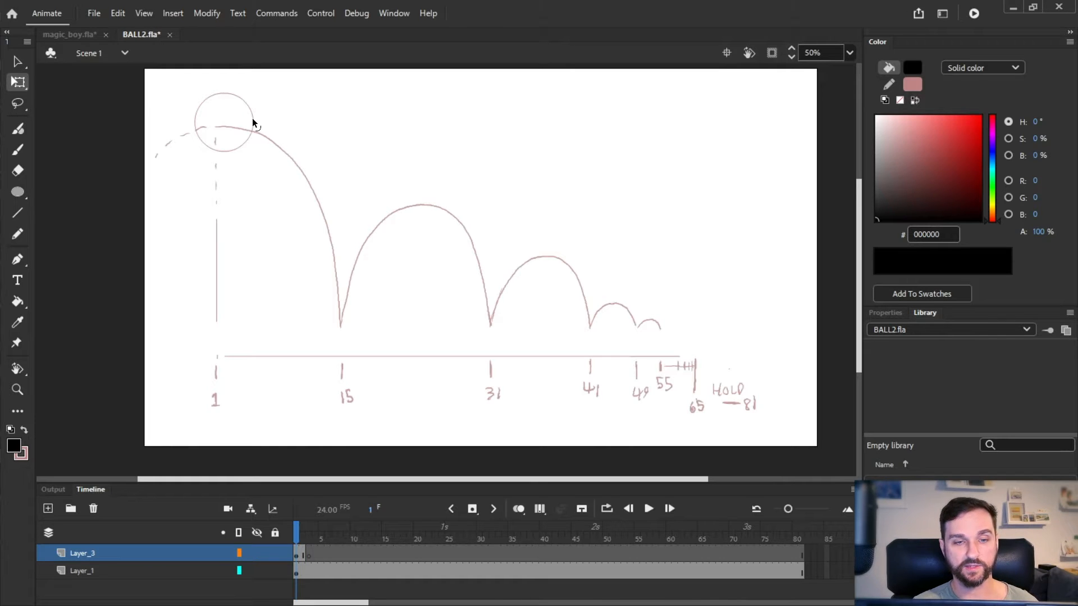
Recolor the circle's outline to black 000000 and open its object properties
left_click(252, 122)
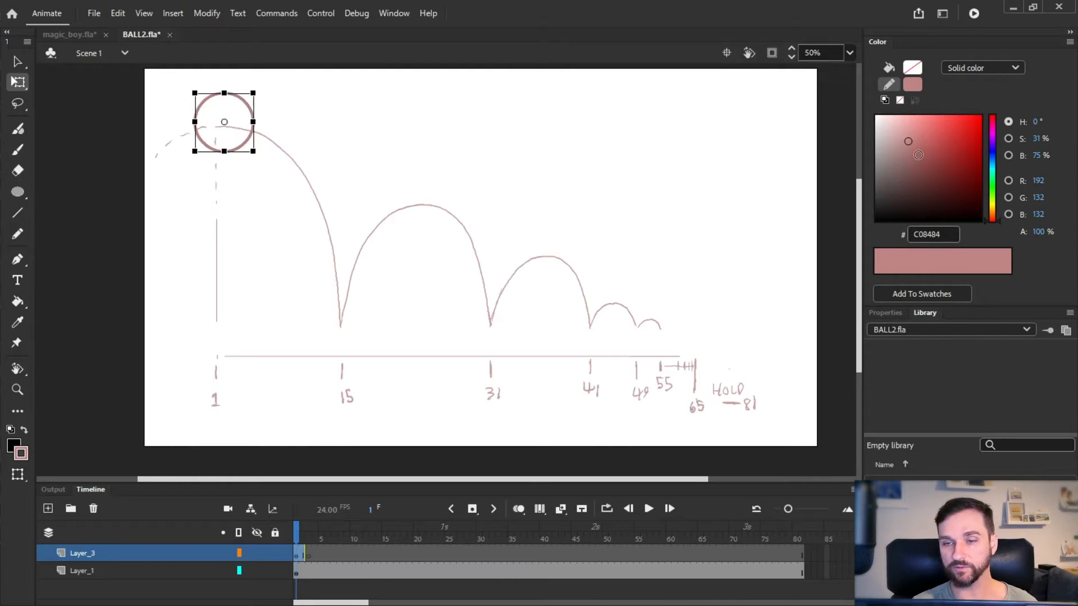
left_click_drag(909, 142, 1064, 285)
left_click(891, 314)
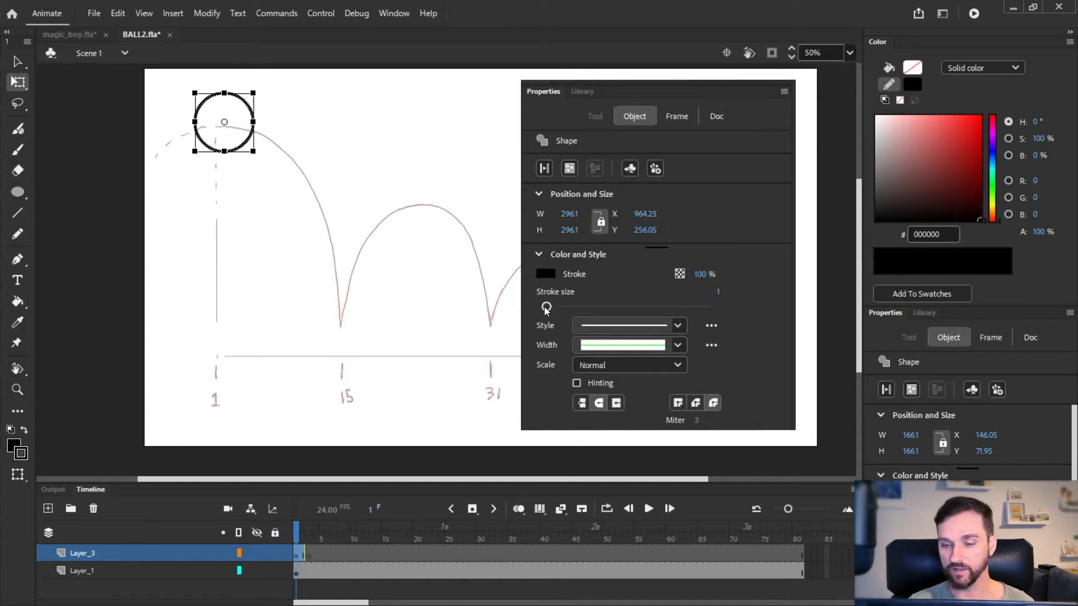
Adjust the circle's stroke size and center it on the path's peak above mark 1, at X 122.05, Y 85.95
left_click_drag(719, 295, 724, 295)
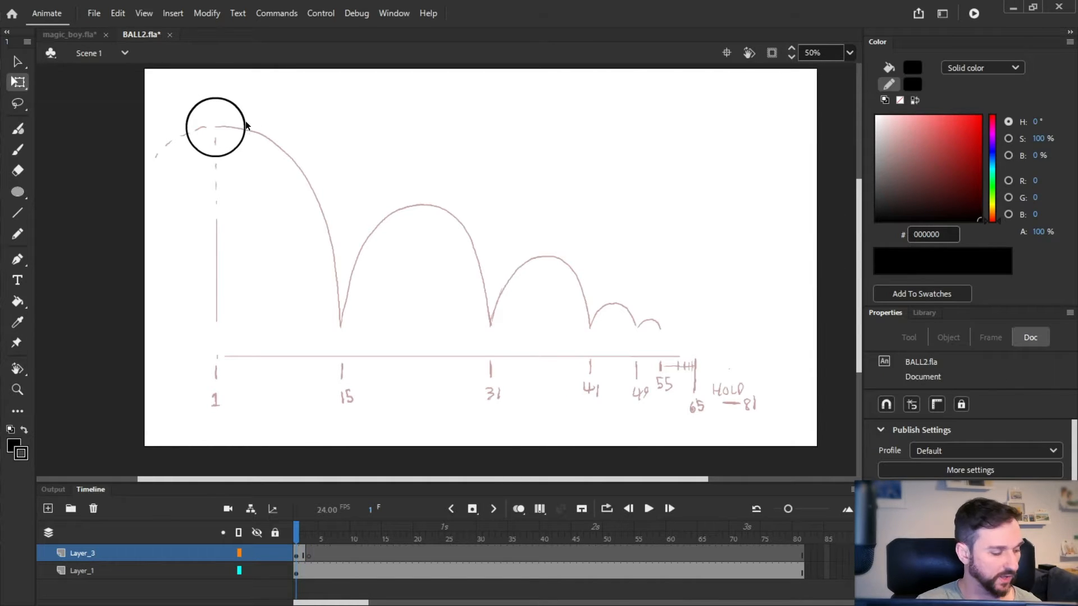
left_click(245, 119)
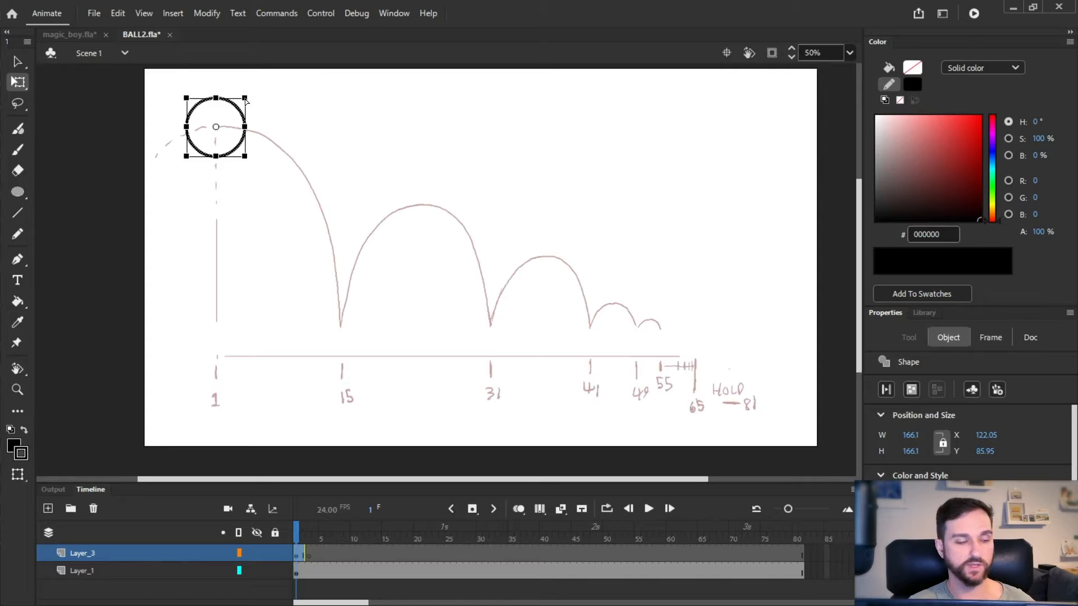
Duplicate the circle in place and scale the copy down around its center to about 15.5 px wide
key("ctrl+v")
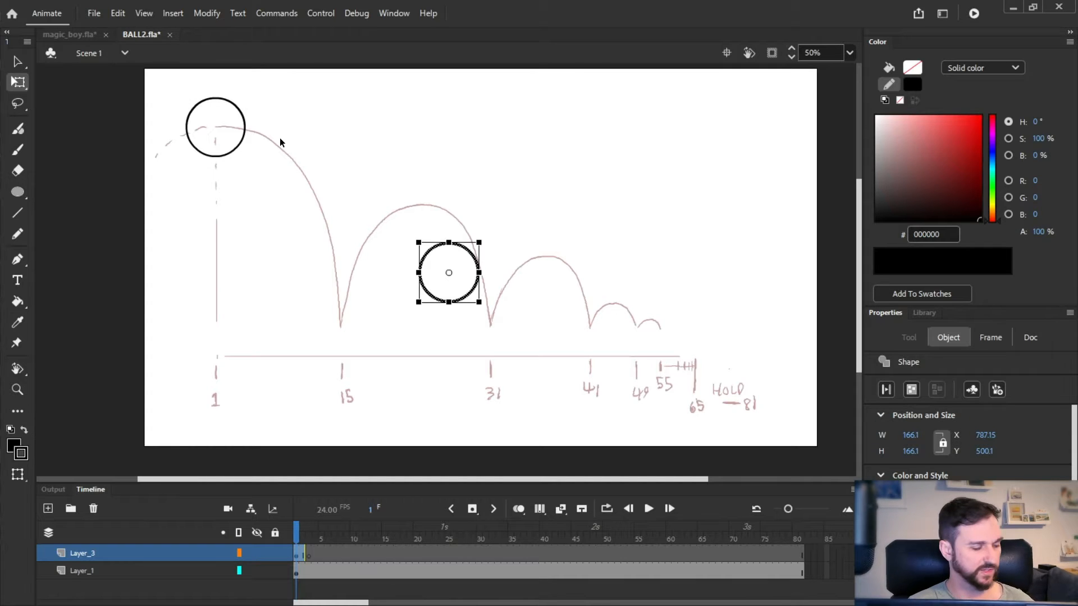
key("Delete")
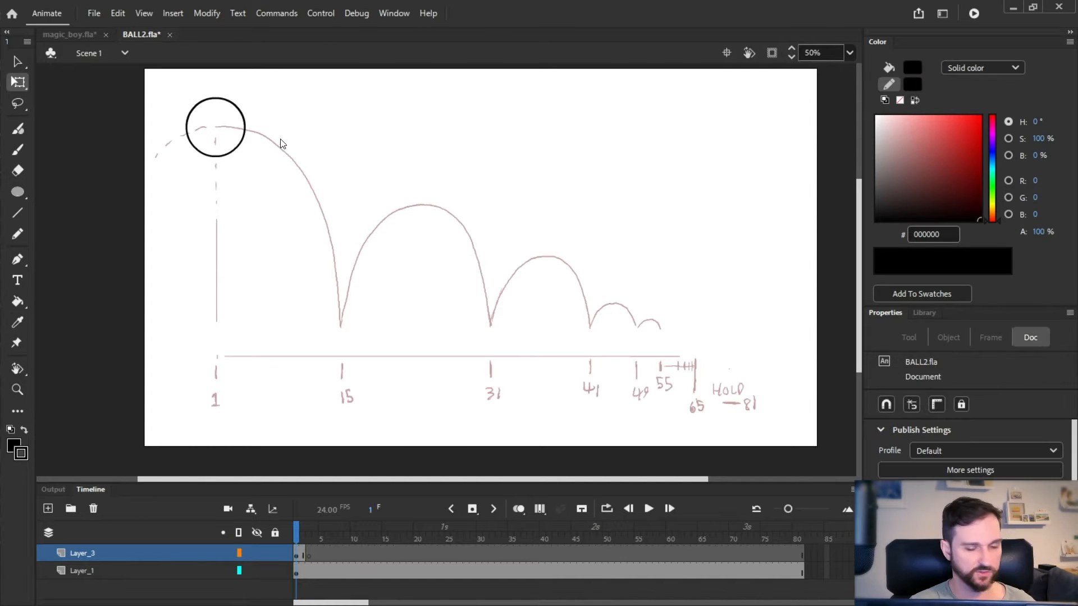
left_click(245, 127)
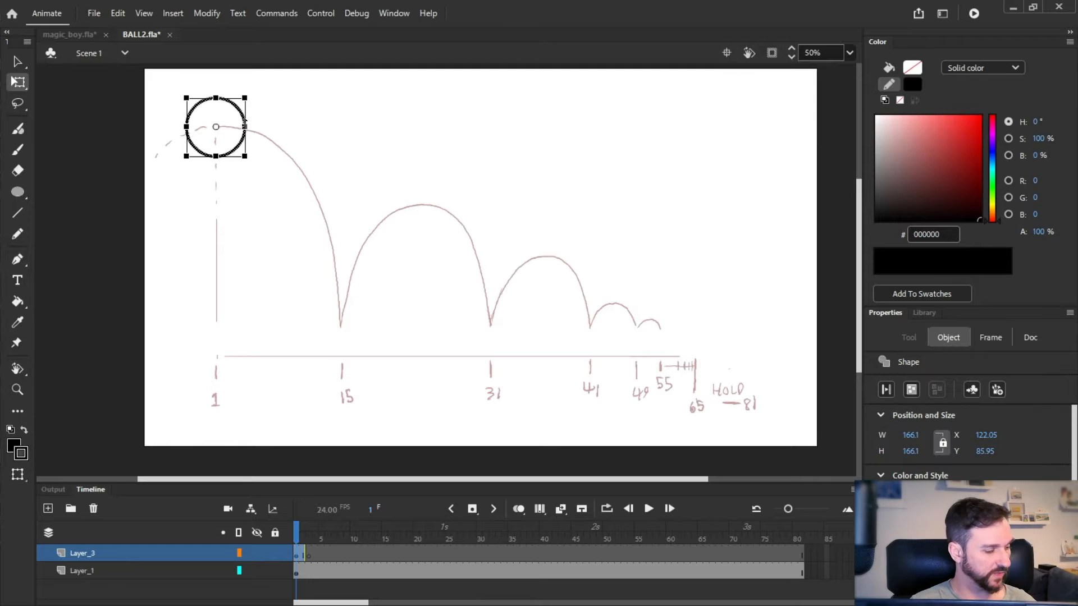
key("v")
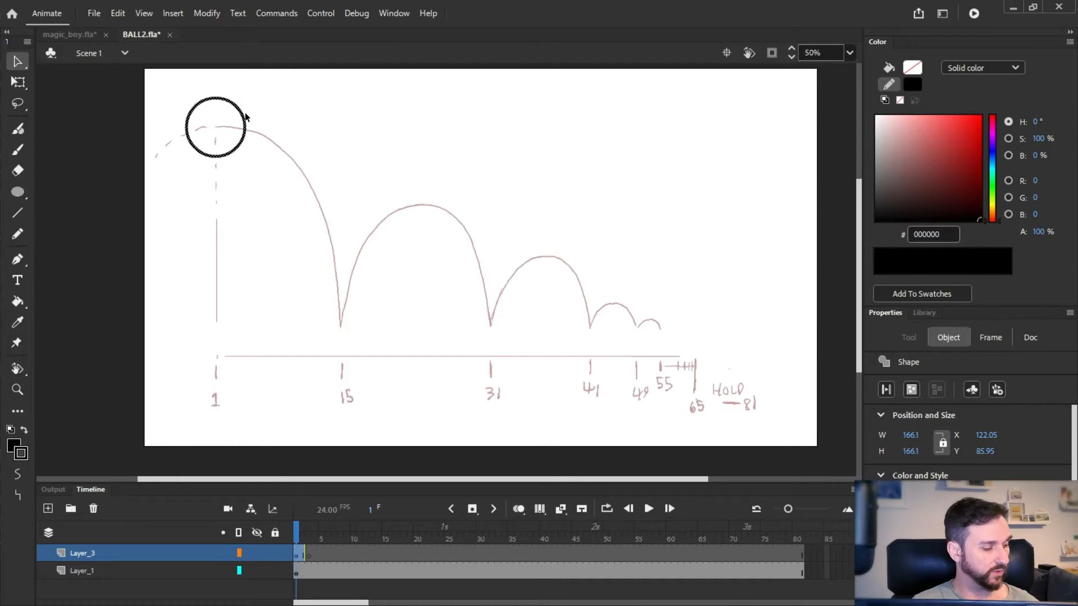
key("q")
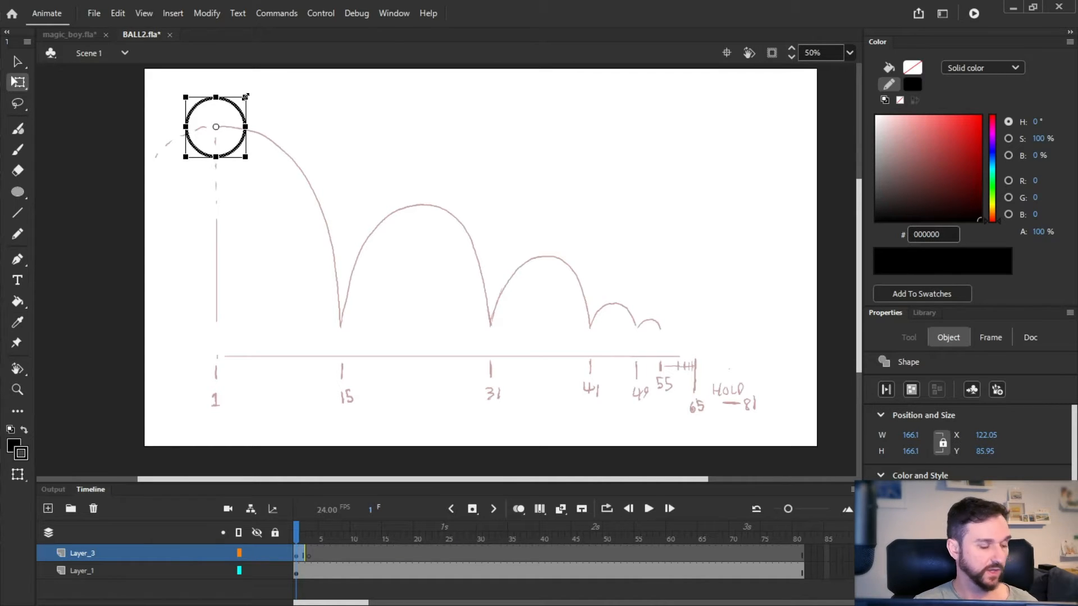
left_click_drag(245, 97, 218, 124)
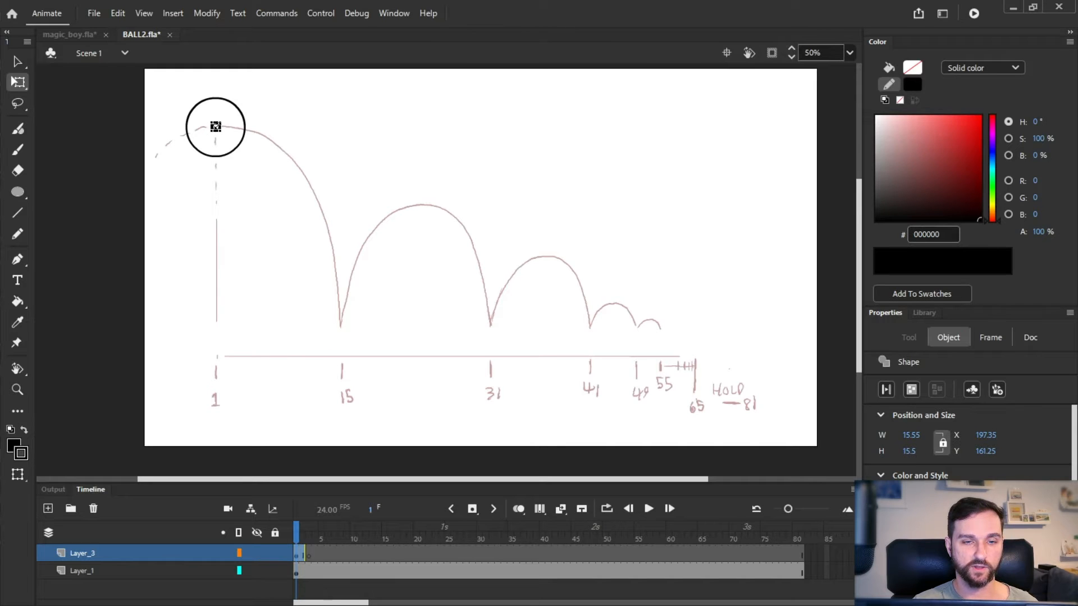
Shrink the small inner circle further into a dot marking the ball's center
left_click(227, 131)
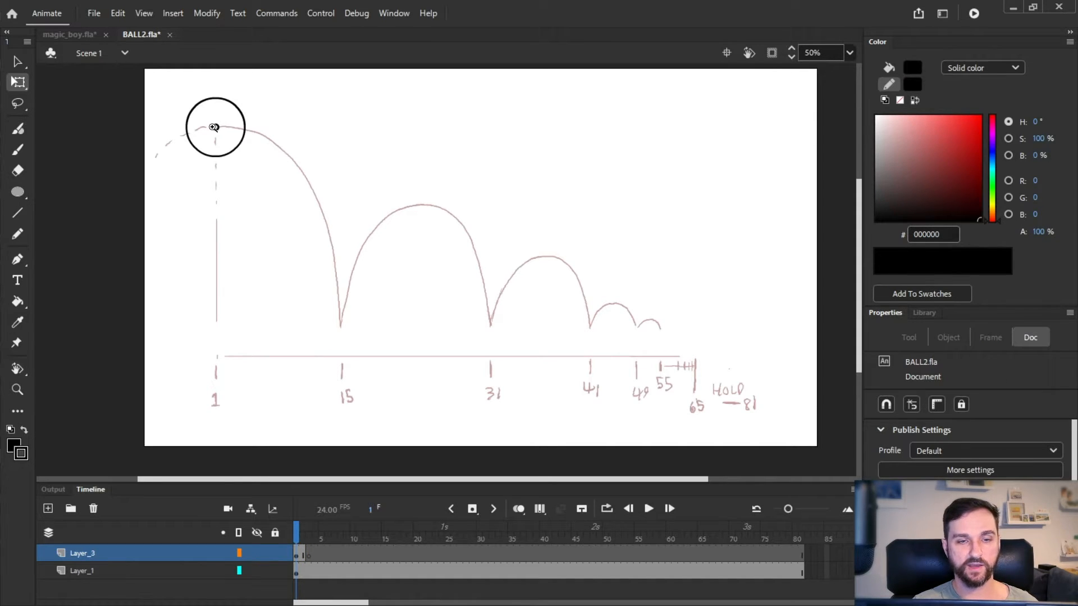
left_click_drag(173, 90, 309, 203)
left_click_drag(221, 156, 259, 188)
left_click(405, 225, "ctrl")
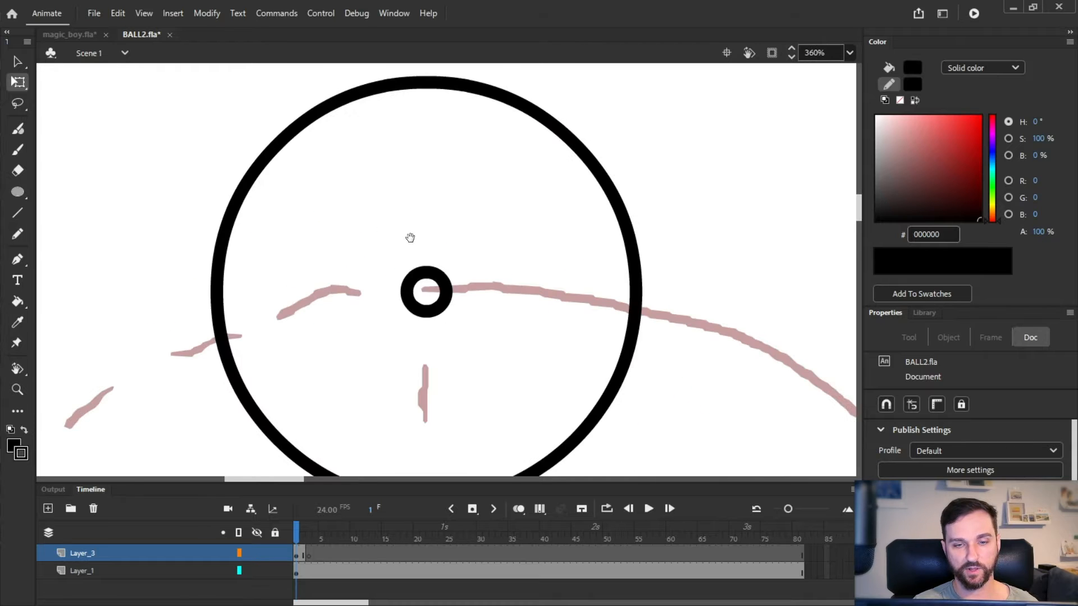
left_click(444, 278)
left_click(444, 277)
left_click_drag(445, 272, 438, 280)
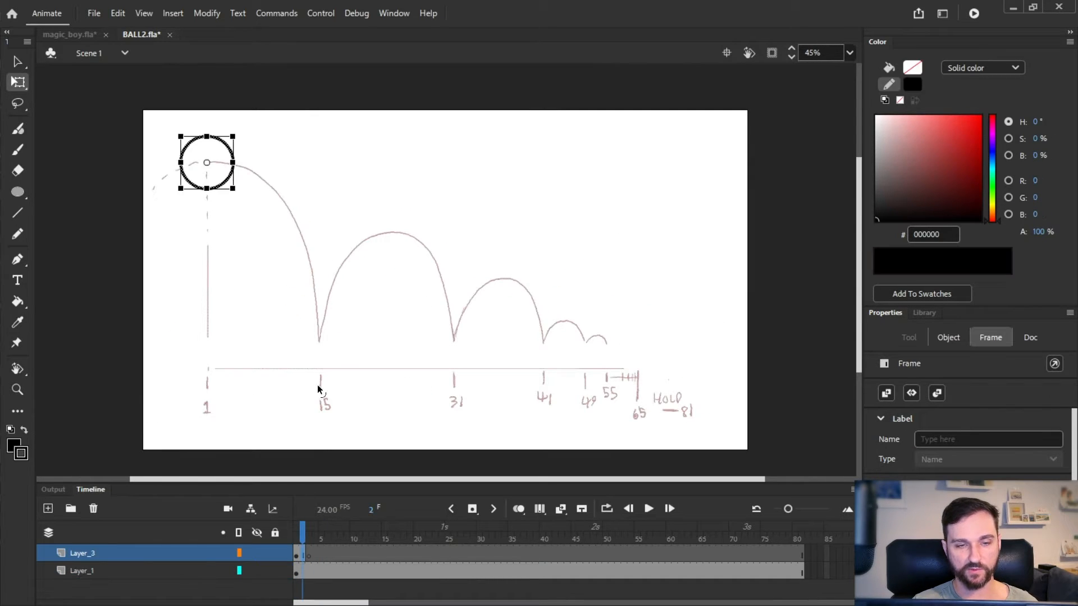
left_click(294, 147)
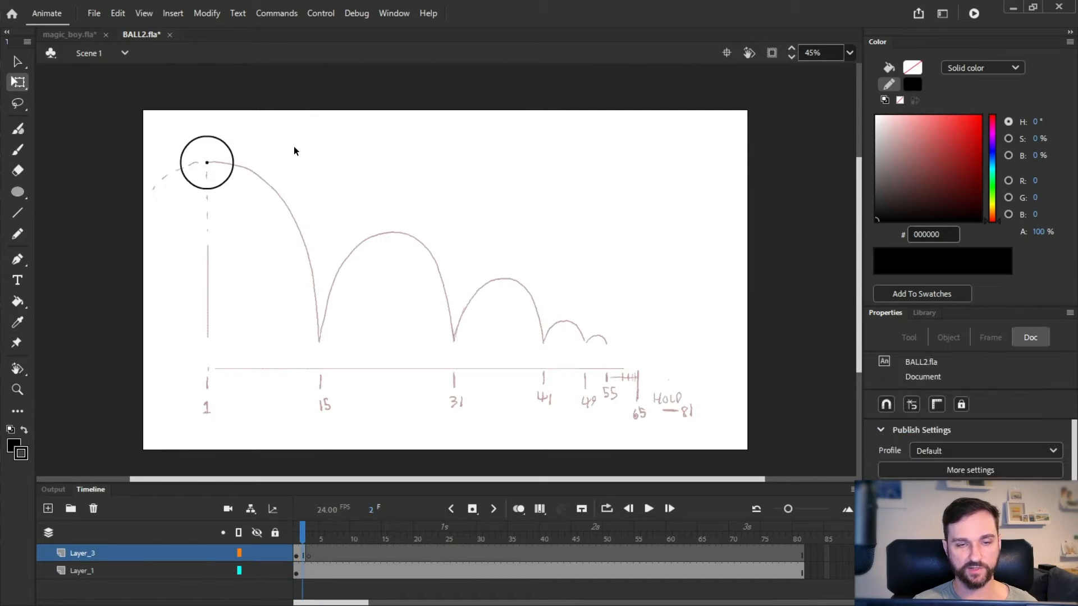
left_click_drag(120, 106, 267, 251)
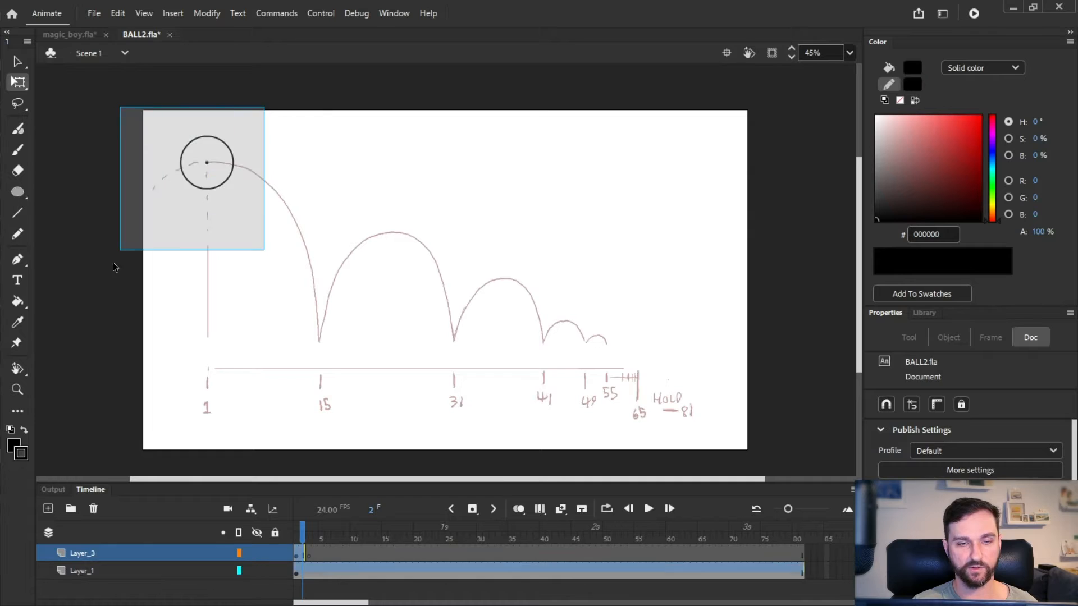
left_click(297, 538)
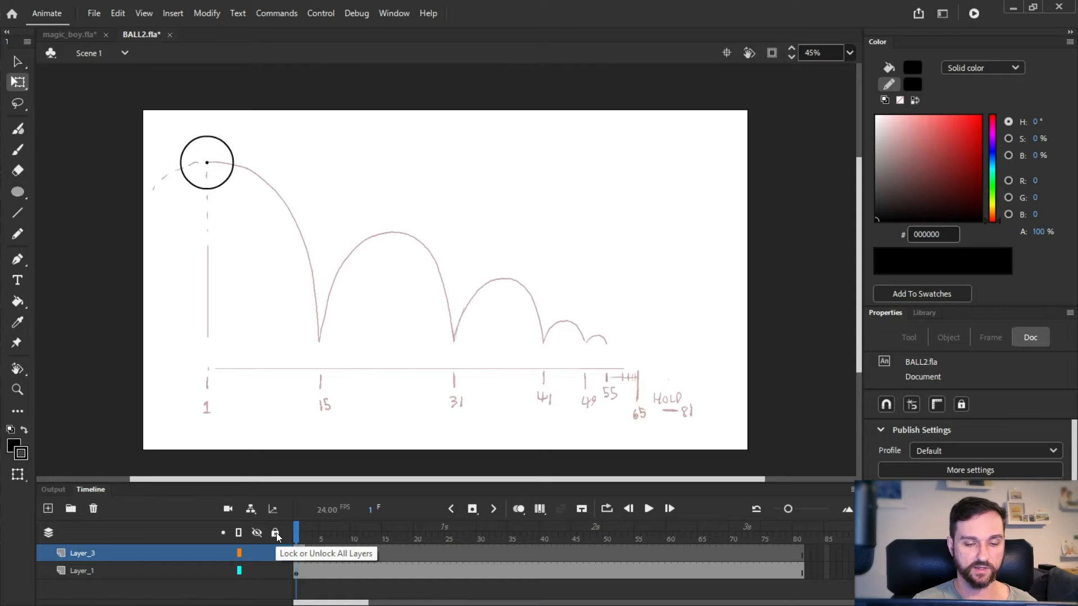
Add four empty layers above Layer_3 and lock all layers at once
left_click(48, 508)
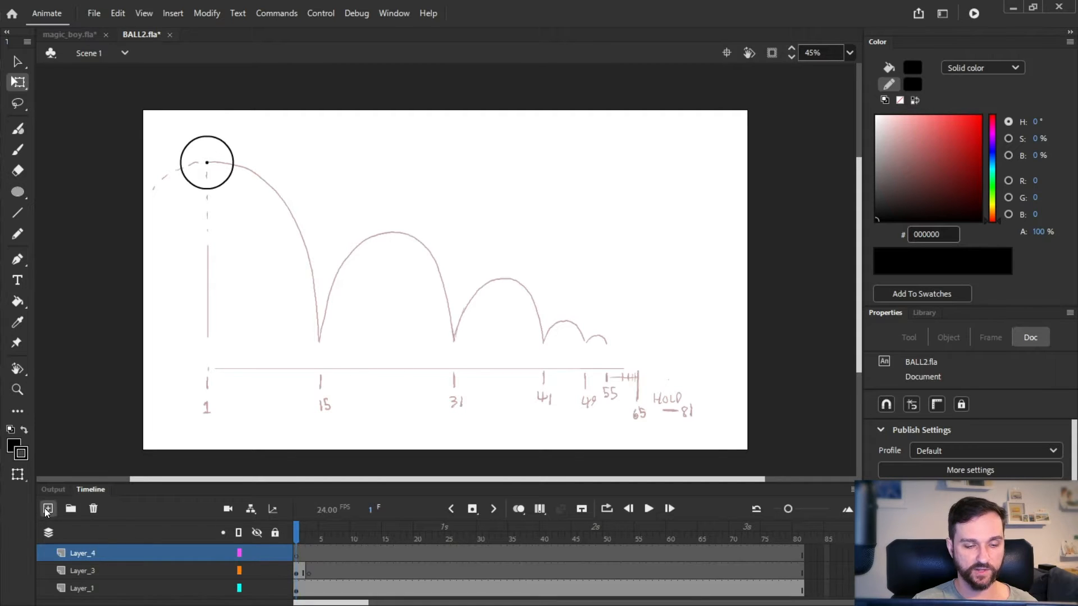
left_click(47, 508)
left_click(47, 508)
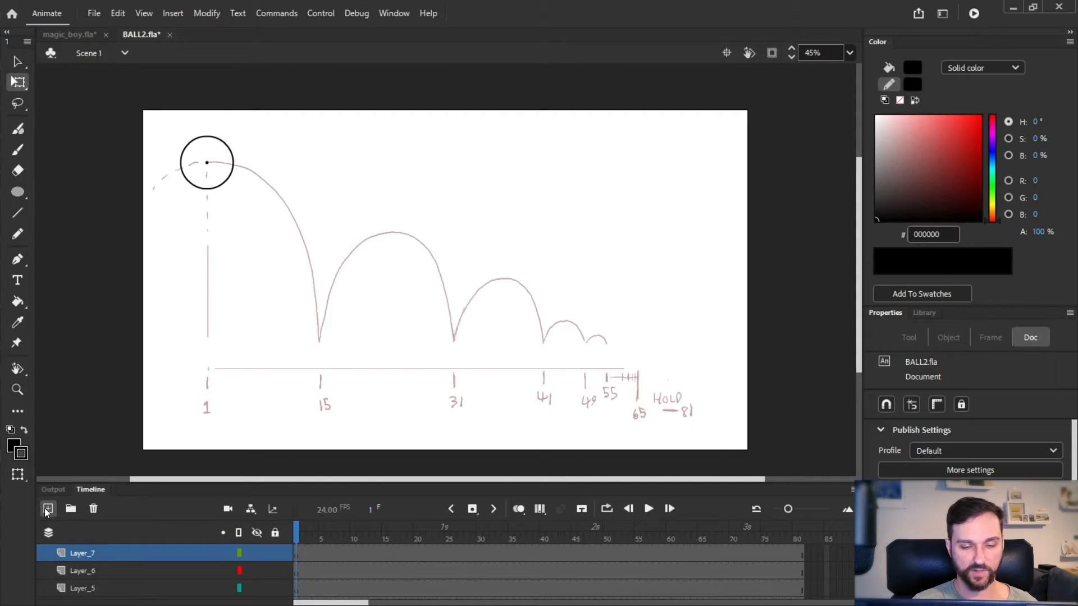
left_click(274, 533)
scroll(285, 563, "down", 2)
scroll(285, 564, "up", 3)
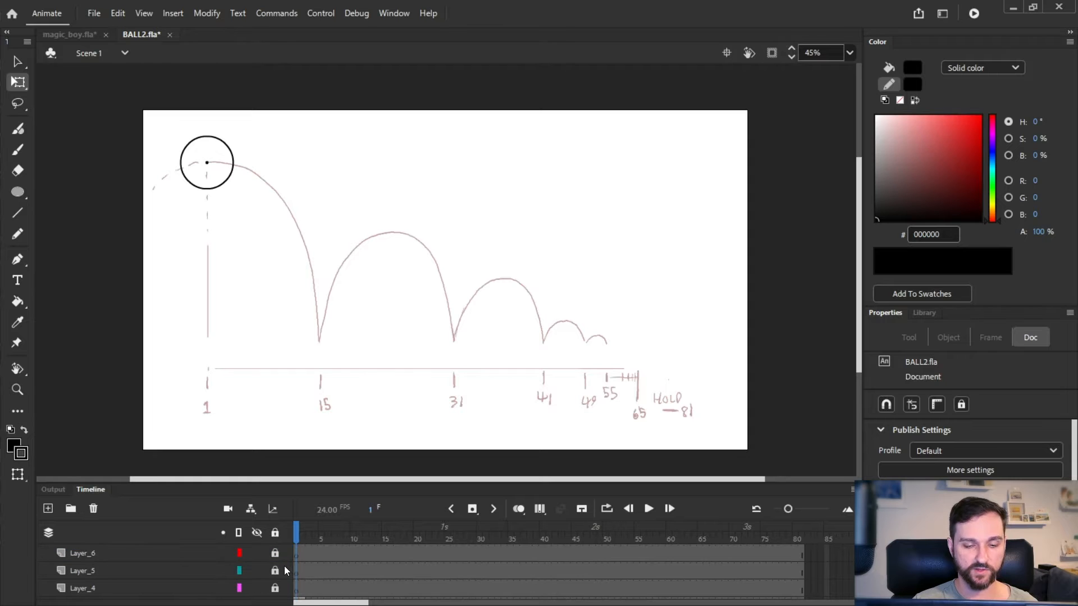
Enlarge the timeline area and undo the layer locks and the four added layers
left_click_drag(297, 484, 297, 396)
key("ctrl+z")
key("ctrl+z")
key("ctrl+z")
key("ctrl+z")
key("ctrl+z")
key("ctrl+z")
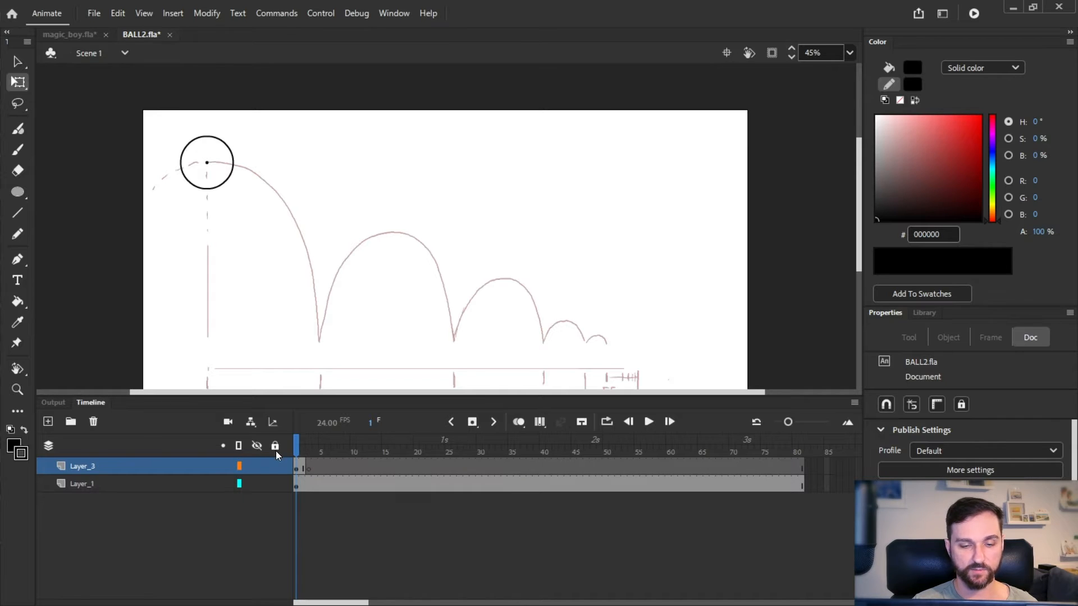
Lock only Layer_1, which holds the timing chart, and shrink the timeline area back down
left_click(276, 466)
mouse_move(298, 445)
left_mouse_down()
mouse_move(315, 444)
mouse_move(296, 441)
left_mouse_up()
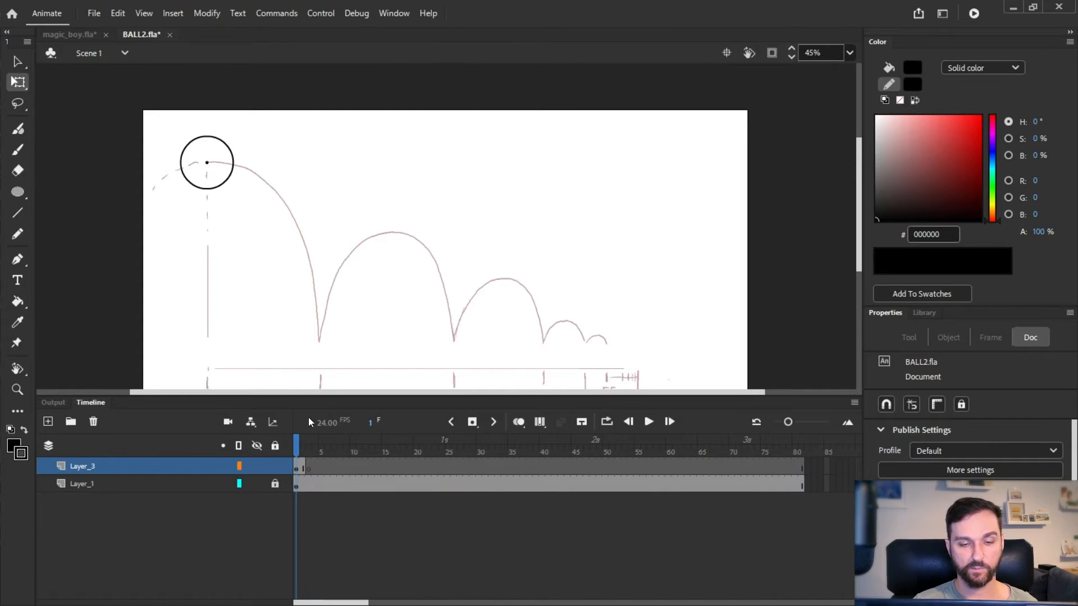
left_click_drag(319, 397, 320, 495)
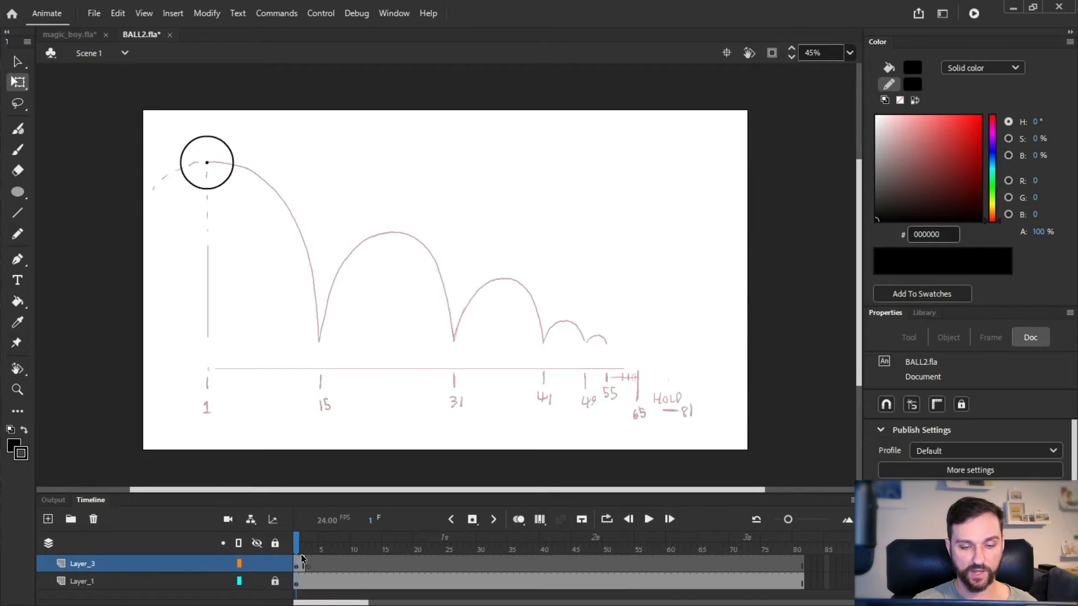
Copy the ball with its center dot to a new keyframe at frame 15 of Layer_3 and place it at the path's low point above mark 15
key("period")
left_click_drag(133, 108, 265, 260)
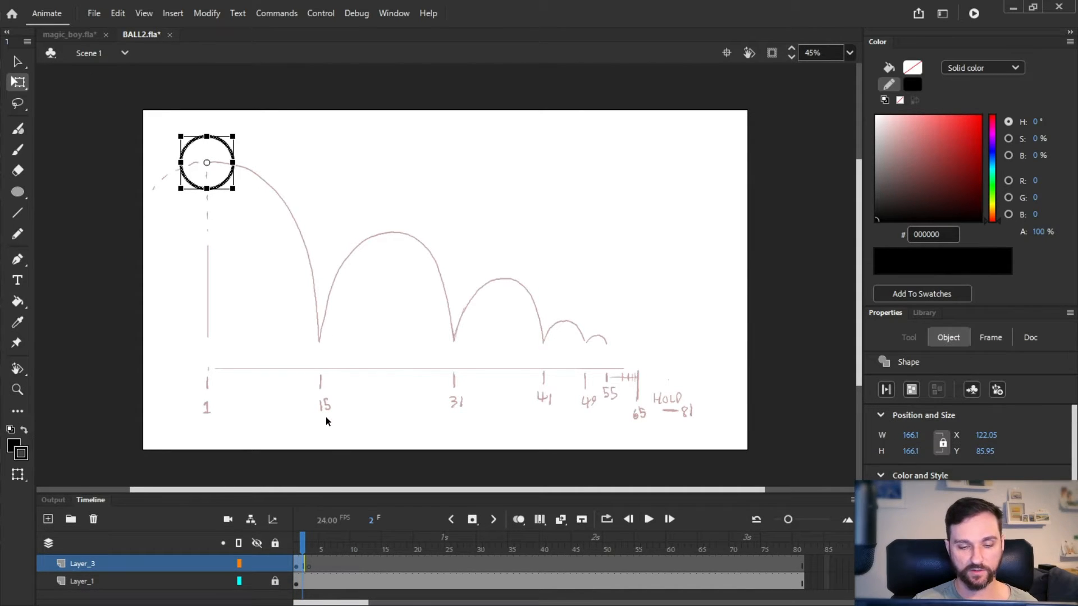
mouse_move(302, 552)
left_mouse_down()
mouse_move(295, 545)
mouse_move(300, 561)
left_mouse_up()
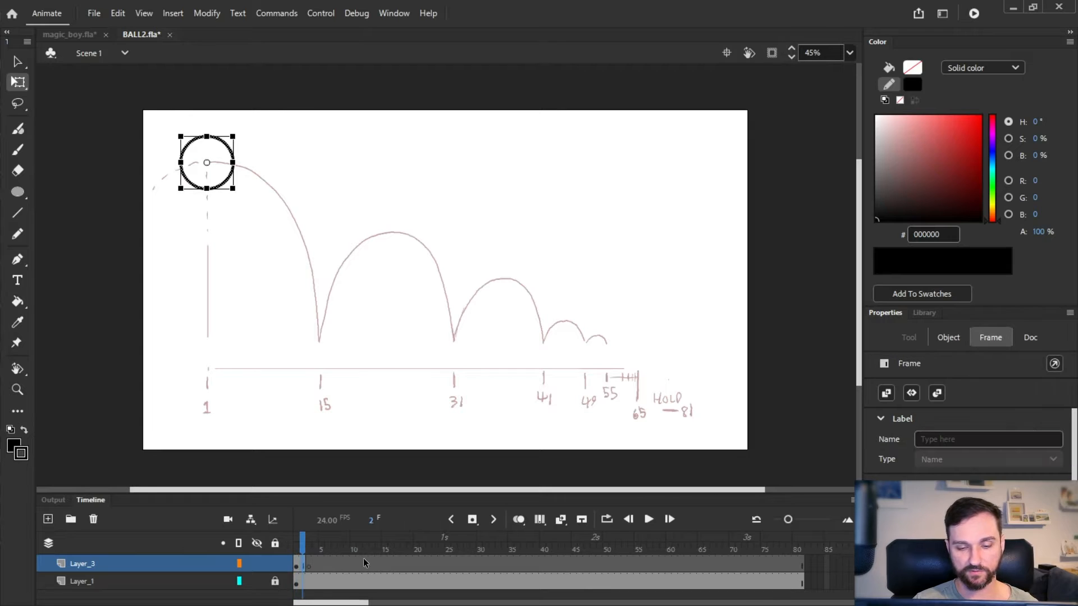
left_click(387, 557)
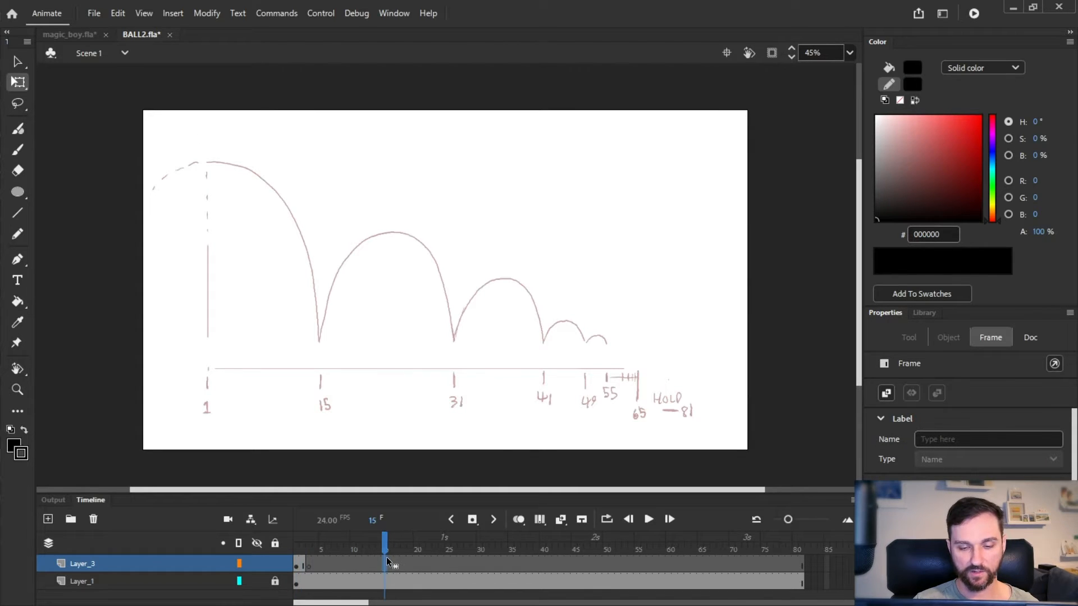
key("s")
key("ctrl+shift+v")
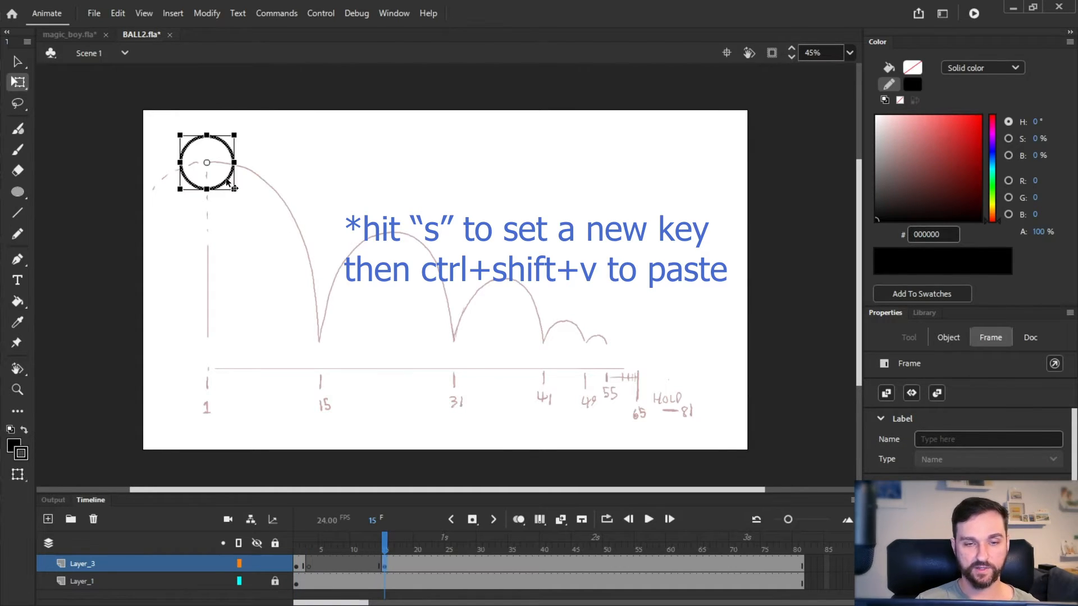
left_click_drag(231, 185, 346, 364)
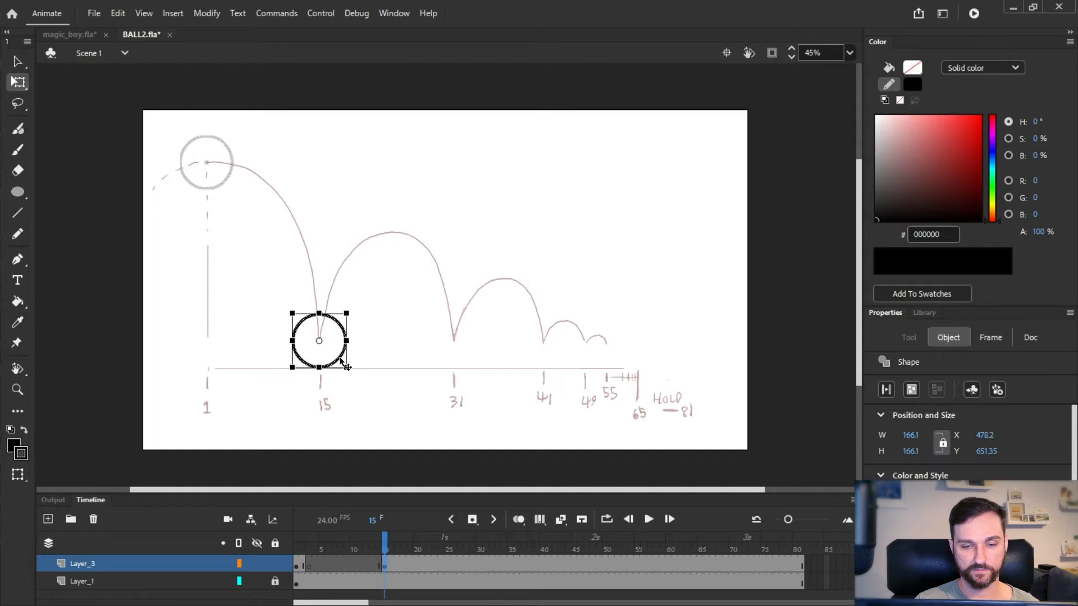
left_click(394, 462)
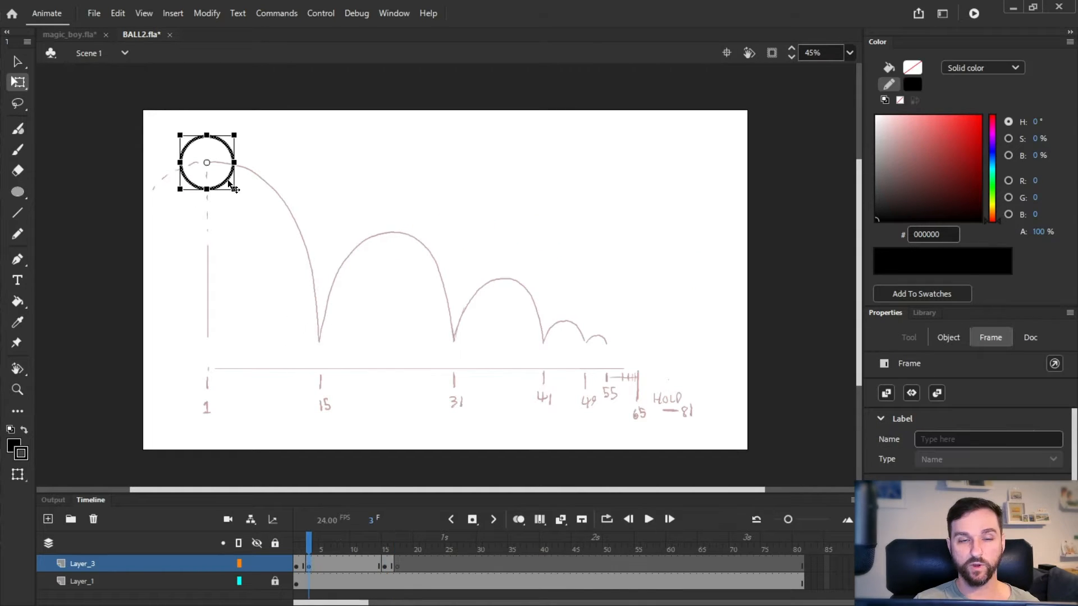
Shift the ball on frame 3 slightly forward along the first arc to about X 171, Y 86, with onion skinning enabled for spacing
left_click_drag(228, 180, 244, 180)
left_click(435, 338)
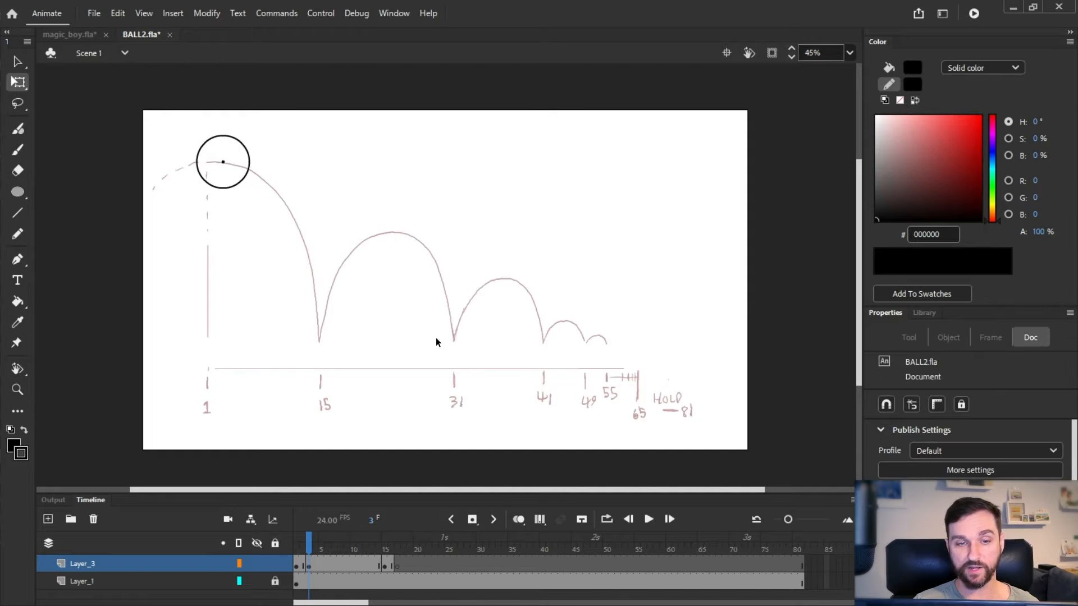
left_click(523, 516)
mouse_move(309, 548)
left_mouse_down()
mouse_move(368, 547)
mouse_move(291, 545)
mouse_move(322, 549)
left_mouse_up()
left_click(309, 560)
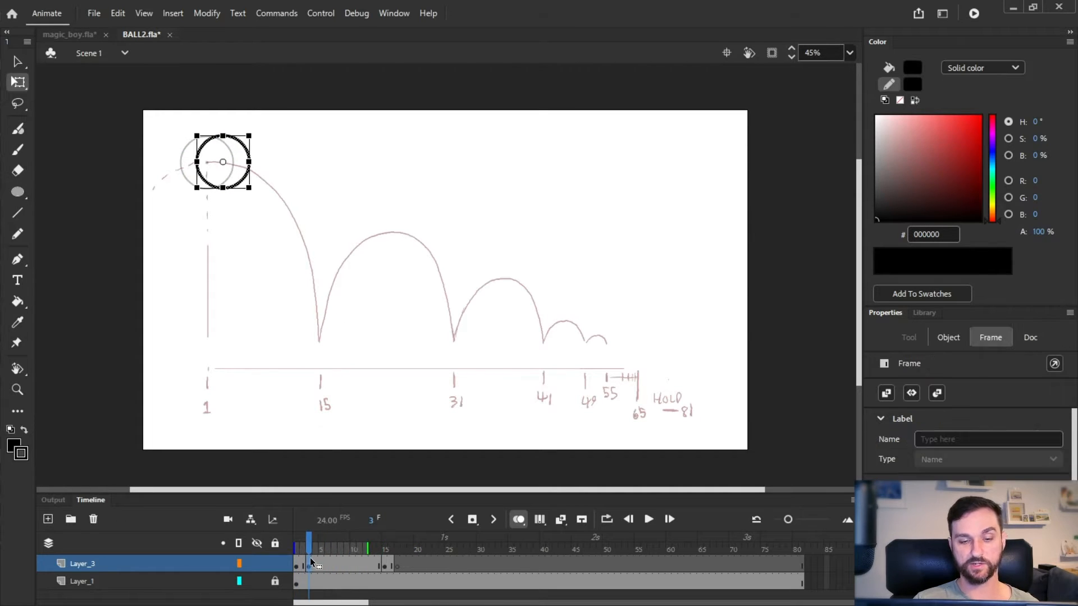
left_click_drag(244, 177, 243, 178)
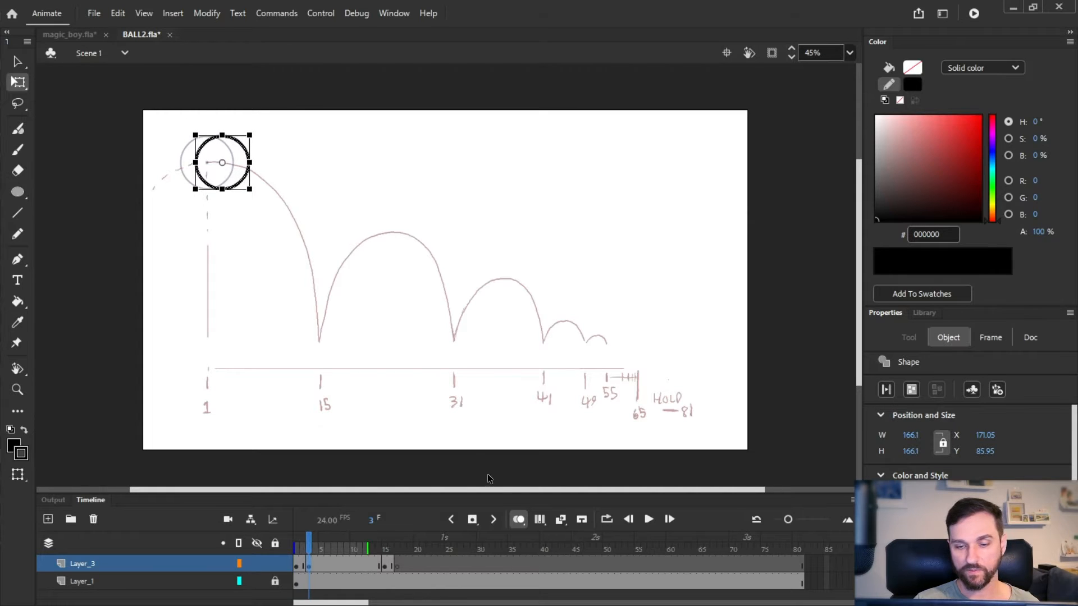
Look over the onion skin range options and examine the overlaid ball drawings from frame 2
left_click(524, 524)
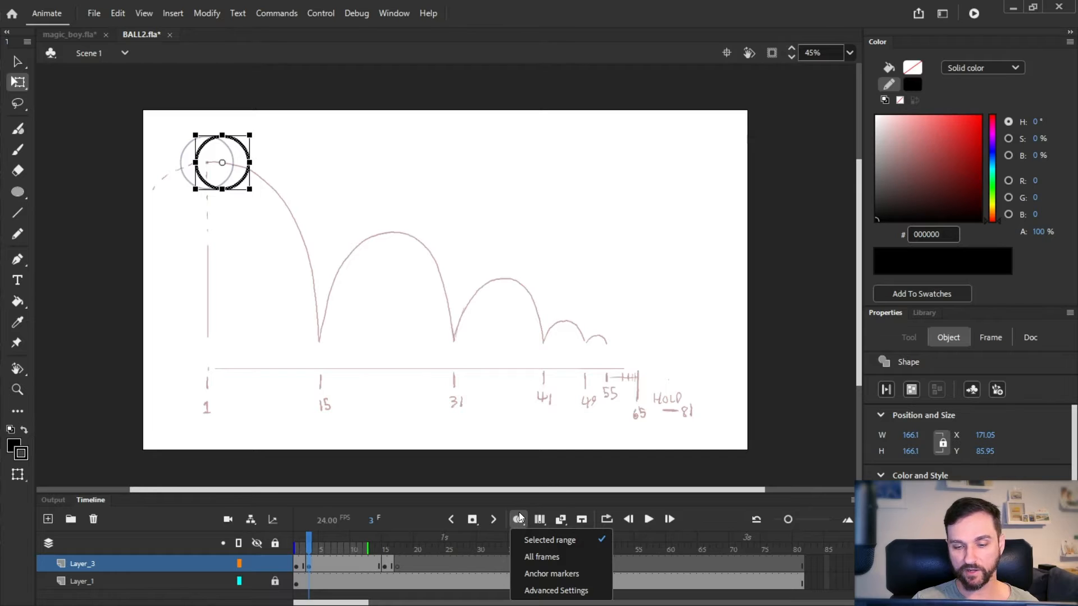
left_click(315, 544)
left_click(303, 548)
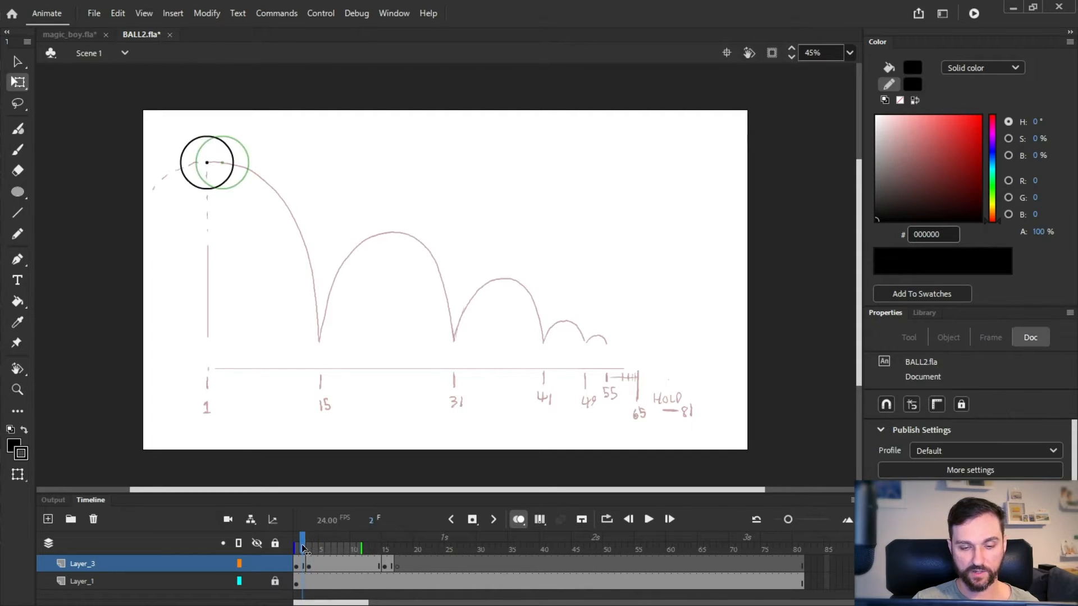
Add a keyframe at frame 5 and move the ball farther along the first arc to about X 227, Y 97
left_click_drag(304, 548, 320, 548)
key("F6")
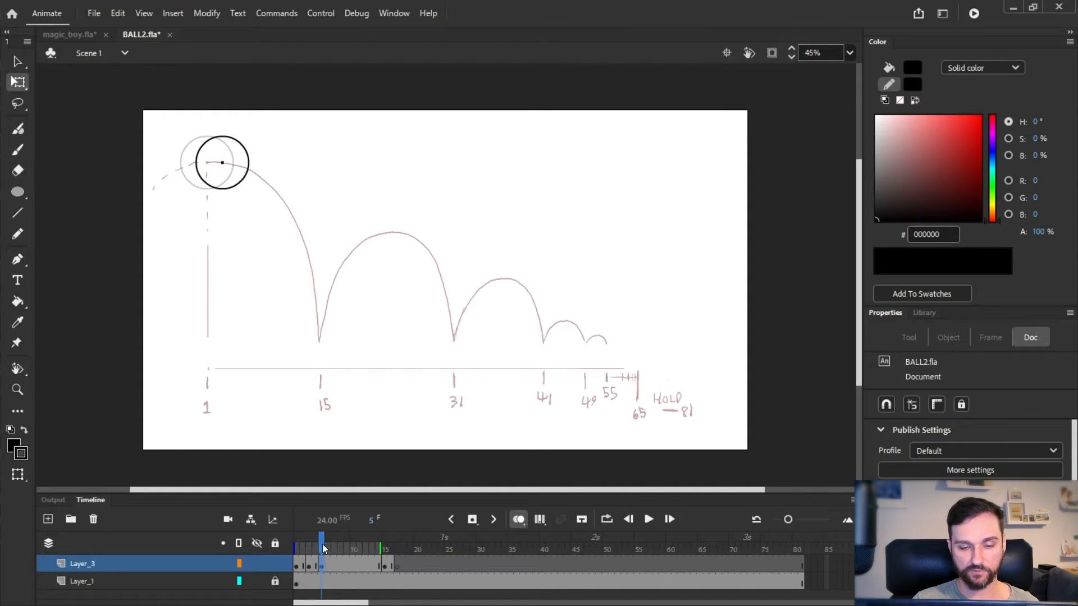
left_click(321, 565)
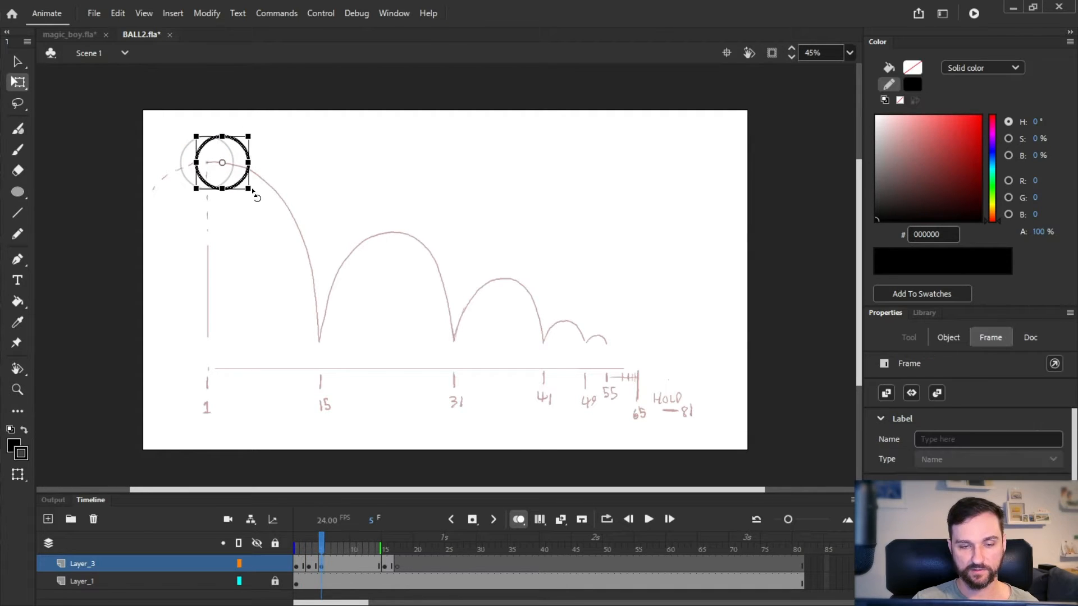
left_click_drag(247, 189, 267, 192)
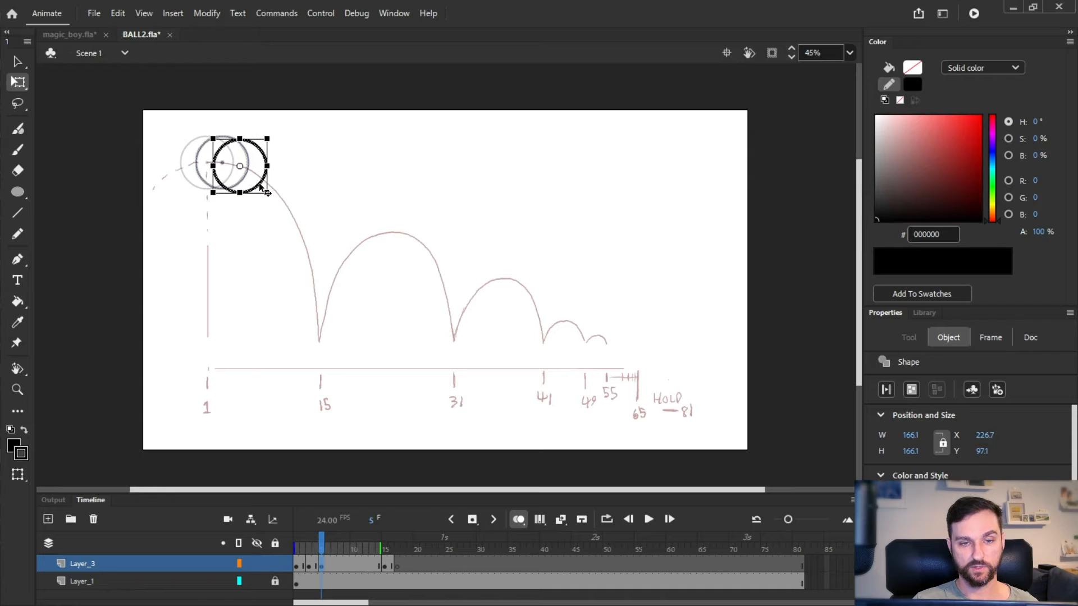
Add a keyframe at frame 7 and move the ball farther down the first arc
left_click(334, 543)
key("F6")
left_click(335, 566)
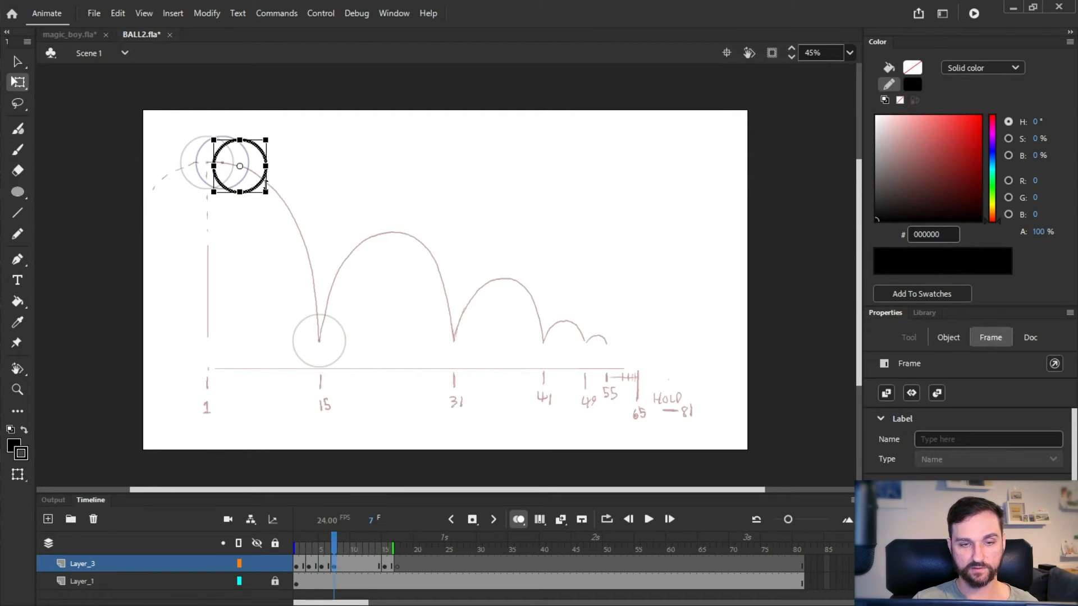
left_click_drag(262, 182, 331, 284)
Add keyframes at frames 9, 11 and 13, stepping the ball down the first arc to about X 454, Y 415 on frame 13
left_click(347, 543)
key("F6")
left_click(359, 565)
key("F6")
key("period")
key("period")
key("F6")
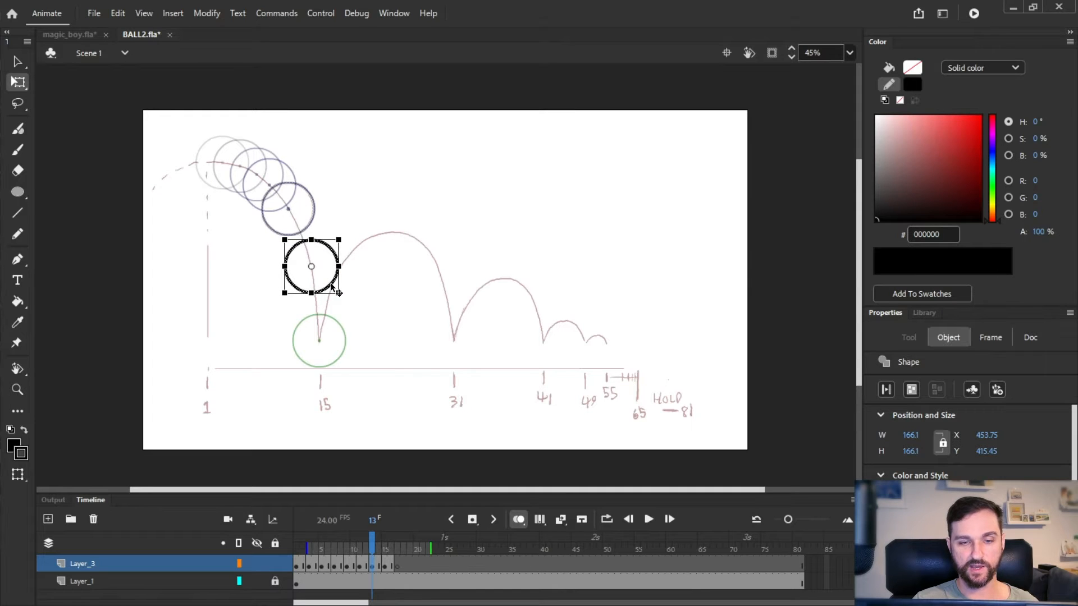
left_click(357, 234)
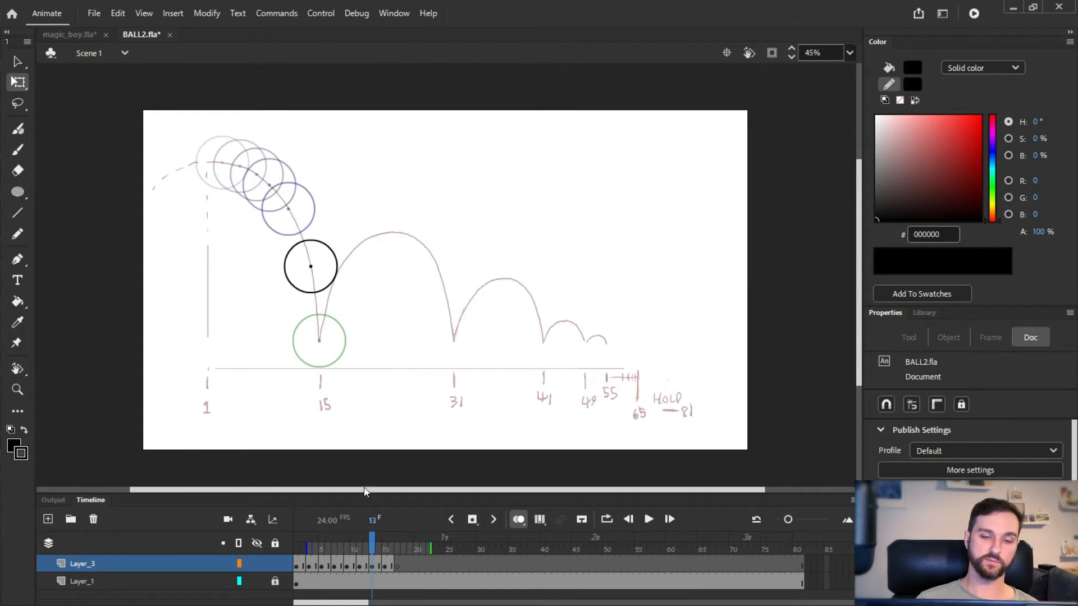
Play back the fall, and lower the frame 13 ball along the first arc to about X 460, Y 453
left_click(650, 519)
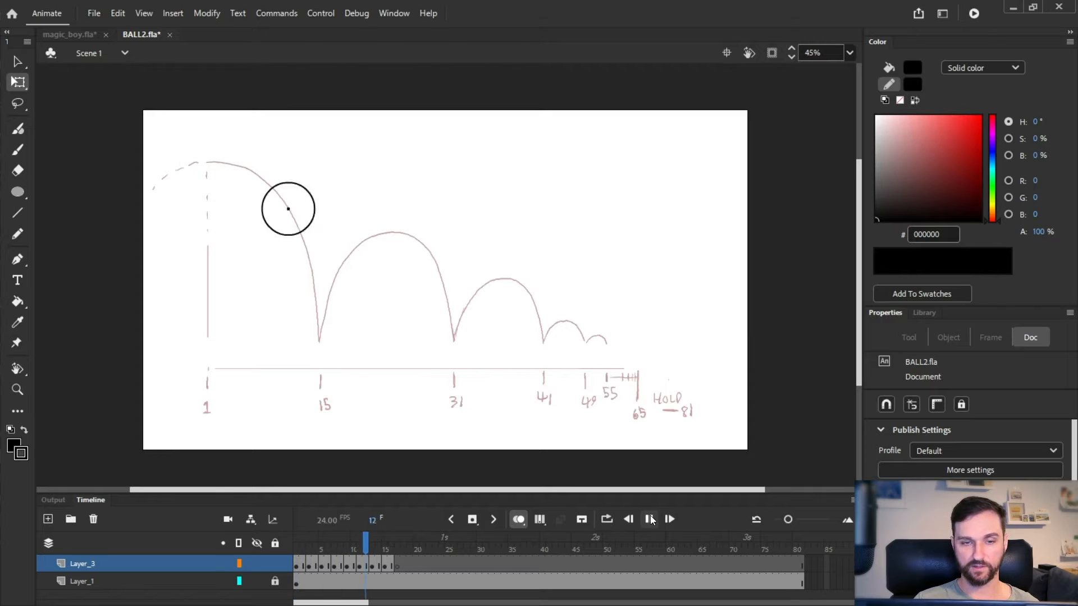
left_click_drag(440, 549, 389, 559)
left_click(379, 558)
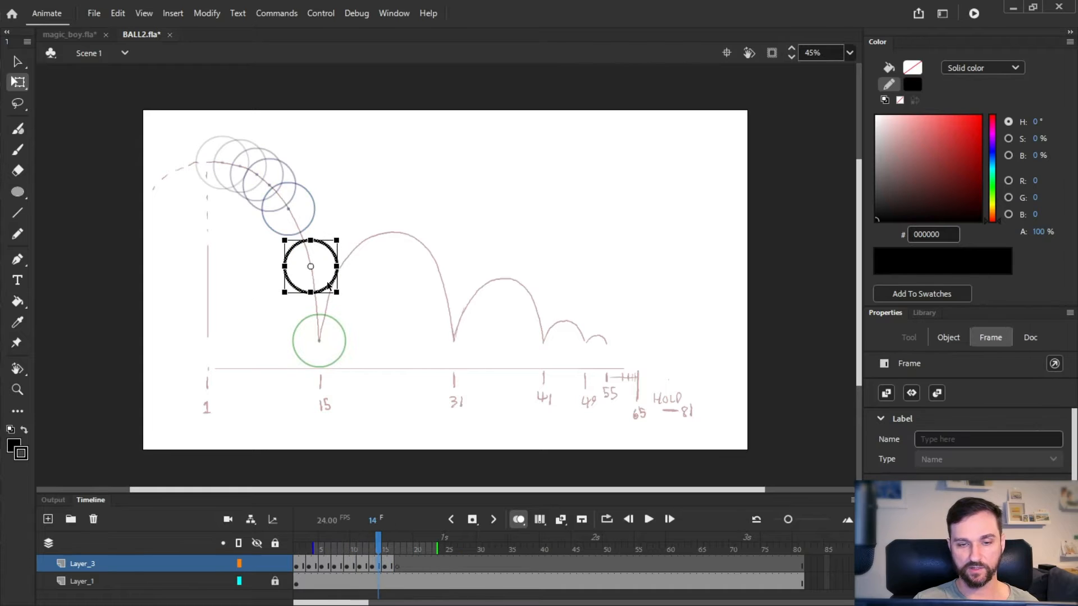
left_click_drag(331, 289, 334, 301)
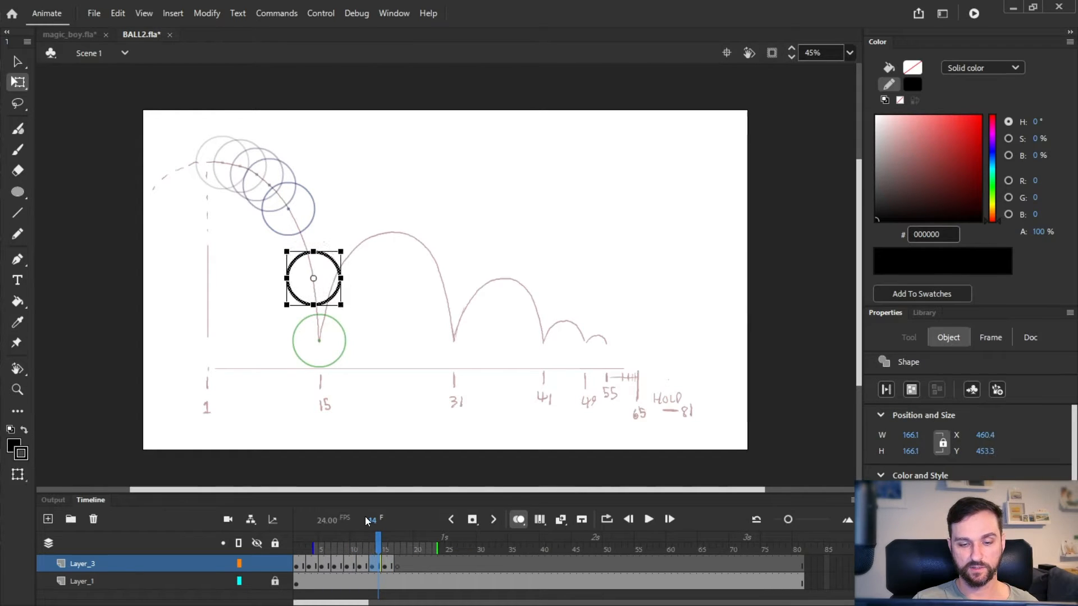
Respace the balls on frames 11 back to 3 along the first arc, placing frame 3's at about X 189, Y 90
left_click(360, 560)
left_click_drag(309, 226, 321, 246)
left_click(347, 560)
mouse_move(290, 204)
left_mouse_down()
mouse_move(302, 214)
mouse_move(289, 201)
left_mouse_up()
left_click(334, 561)
left_click(328, 561)
left_click_drag(261, 185, 249, 182)
left_click(309, 560)
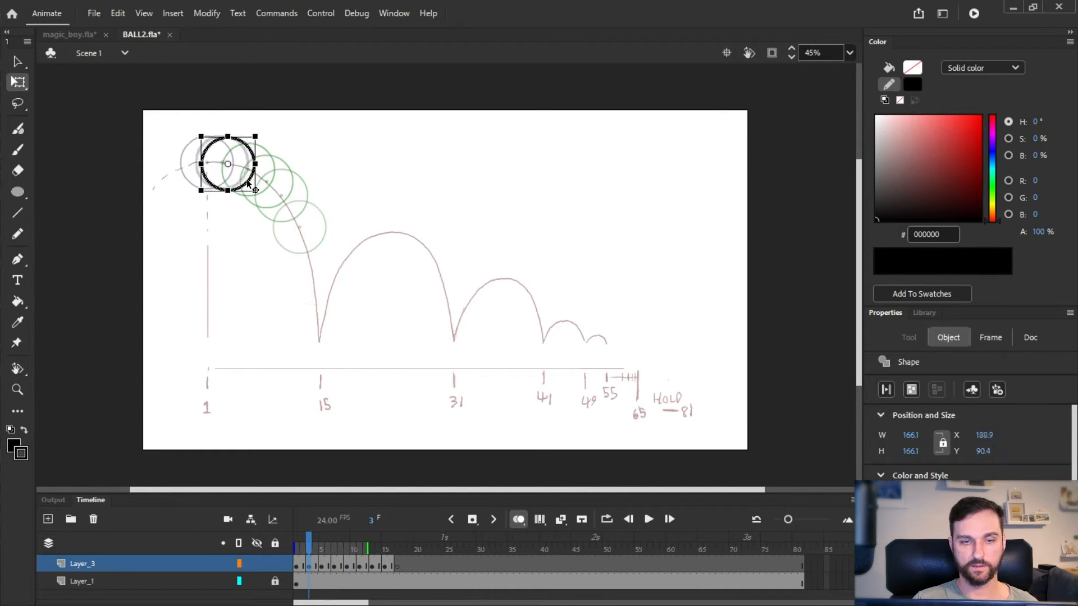
Play back the first fall from frame 1 to check the adjusted spacing
left_click_drag(308, 550, 286, 554)
key("Return")
left_click(294, 550)
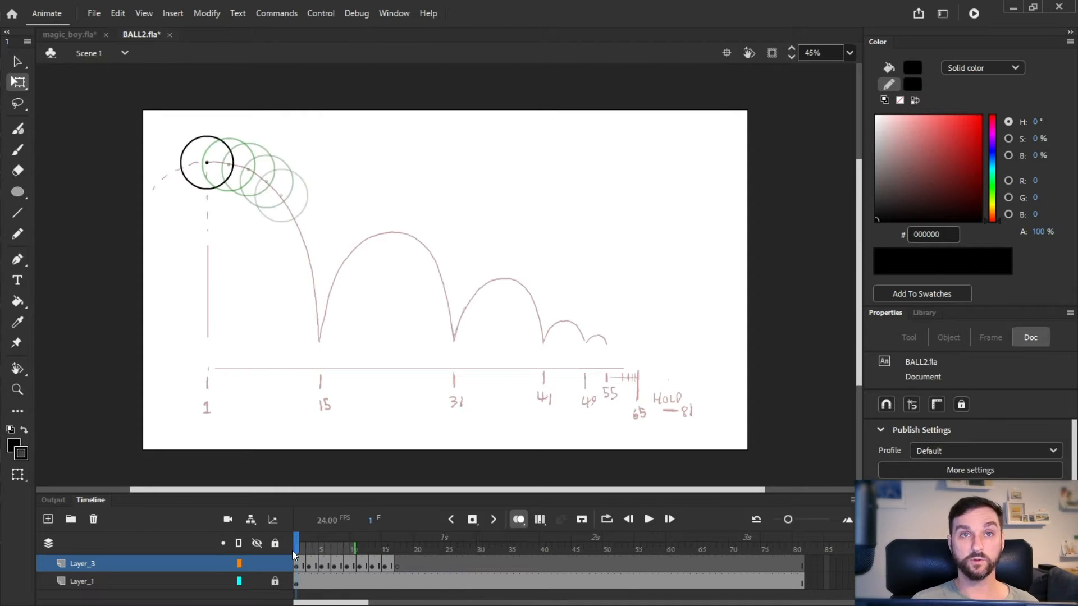
Paste the ball in place on frame 17 of Layer_3, over the first contact point above mark 15
left_click_drag(311, 548, 392, 571)
left_click(388, 567)
left_click(403, 569)
left_click(397, 568)
key("ctrl+shift+v")
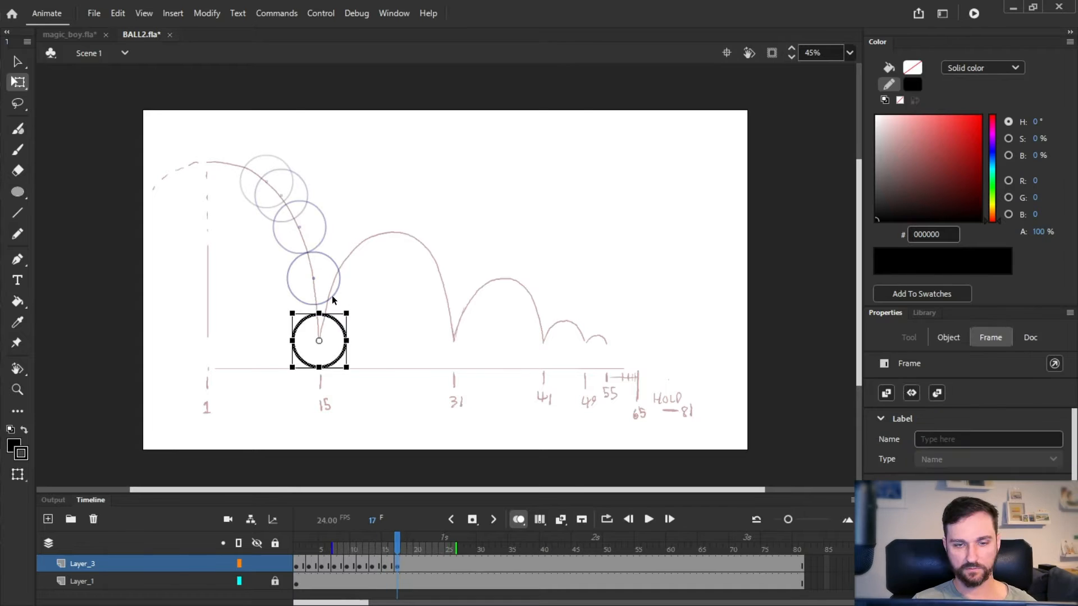
Place the ball at the low point above mark 31 on frame 31 and insert blank keyframes between frames 17 and 31
left_click(409, 569)
left_click_drag(337, 359, 501, 356)
key("F7")
left_click(486, 568)
left_click_drag(352, 312, 478, 353)
left_click(403, 550)
left_click(438, 566)
key("F7")
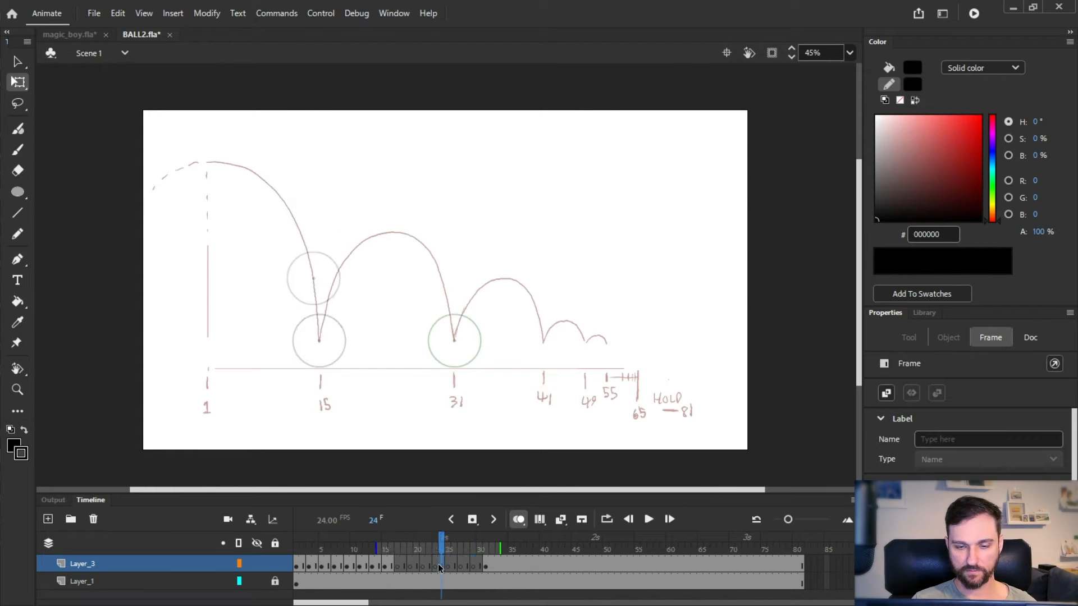
Position the ball along the second arc on frames 17 to 29, placing it at about X 845, Y 393 on frame 27
left_click(388, 567)
left_click(403, 567)
left_click_drag(345, 283, 344, 303)
left_click(479, 567)
left_click_drag(341, 362, 365, 294)
left_click(429, 567)
left_click(416, 567)
left_click(403, 567)
left_click_drag(350, 339, 351, 320)
left_click(448, 567)
left_click_drag(343, 362, 458, 279)
left_click(460, 567)
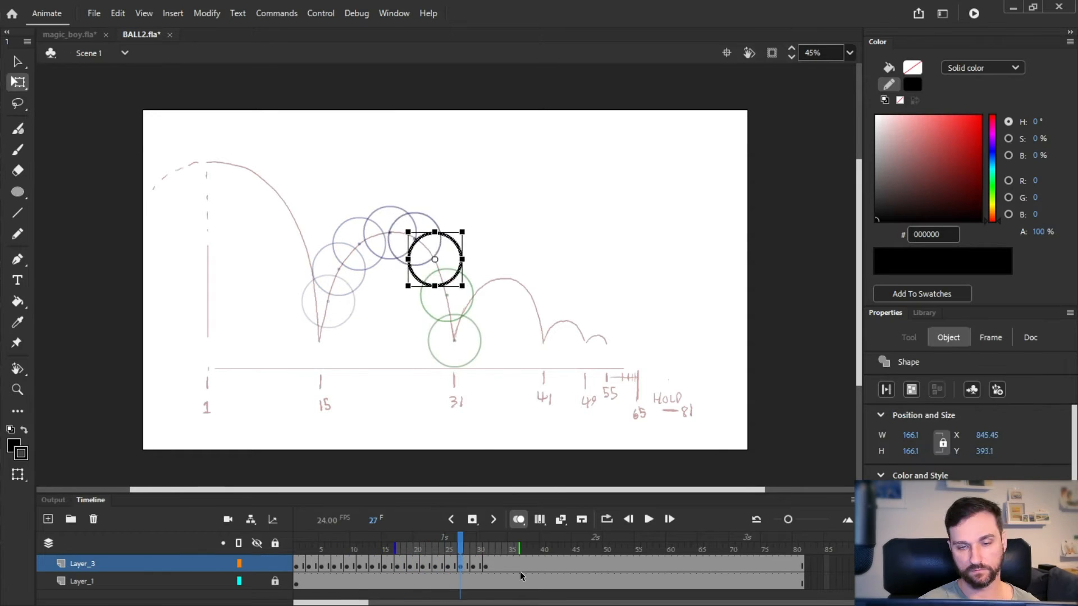
Add keyframes at frames 41, 49, 55 and 65 and place the ball above each matching chart mark
left_click(542, 568)
key("F6")
left_click(563, 565)
left_click_drag(476, 356, 659, 357)
left_click(599, 567)
key("F6")
left_click(637, 566)
left_click(701, 564)
key("Return")
Position the ball along the third arc on frames 33 to 39, placing it at about X 1159, Y 540 on frame 39
left_click(500, 567)
left_click(512, 567)
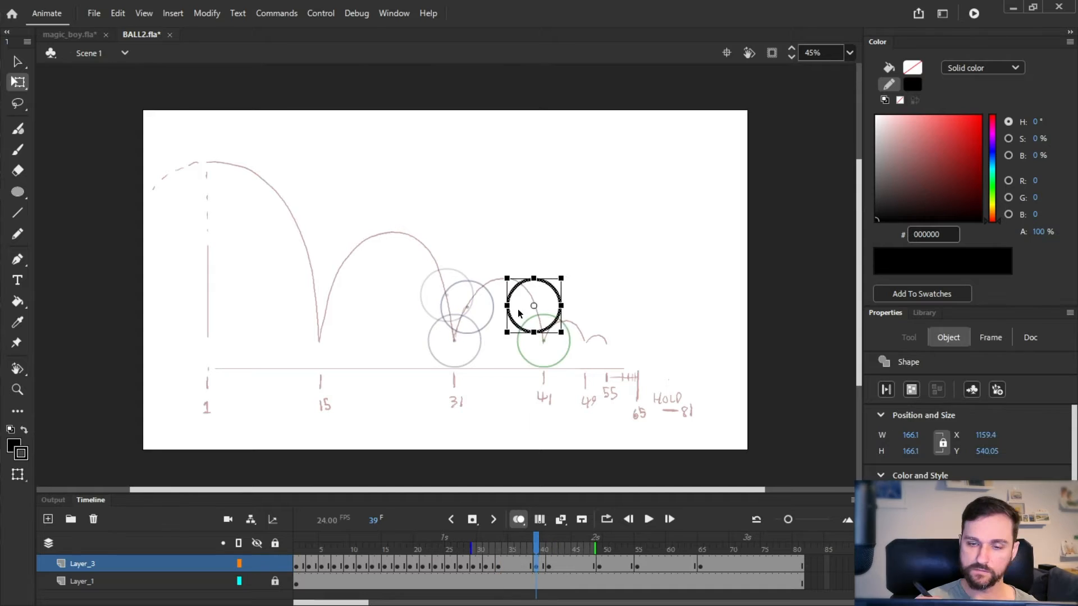
left_click(504, 568)
key("period")
left_click_drag(487, 324, 571, 320)
left_click(523, 567)
Add the keyframes between frames 41 and 55 and place the ball along the two small arcs
left_click(580, 567)
key("F6")
left_click(548, 567)
left_click(564, 567)
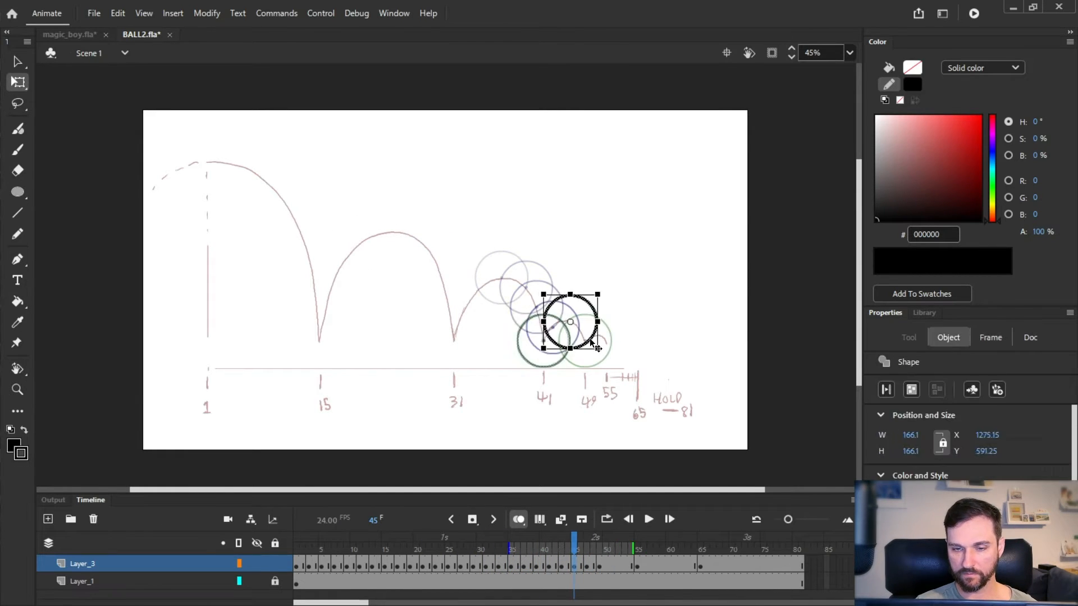
left_click(618, 563)
left_click(637, 550)
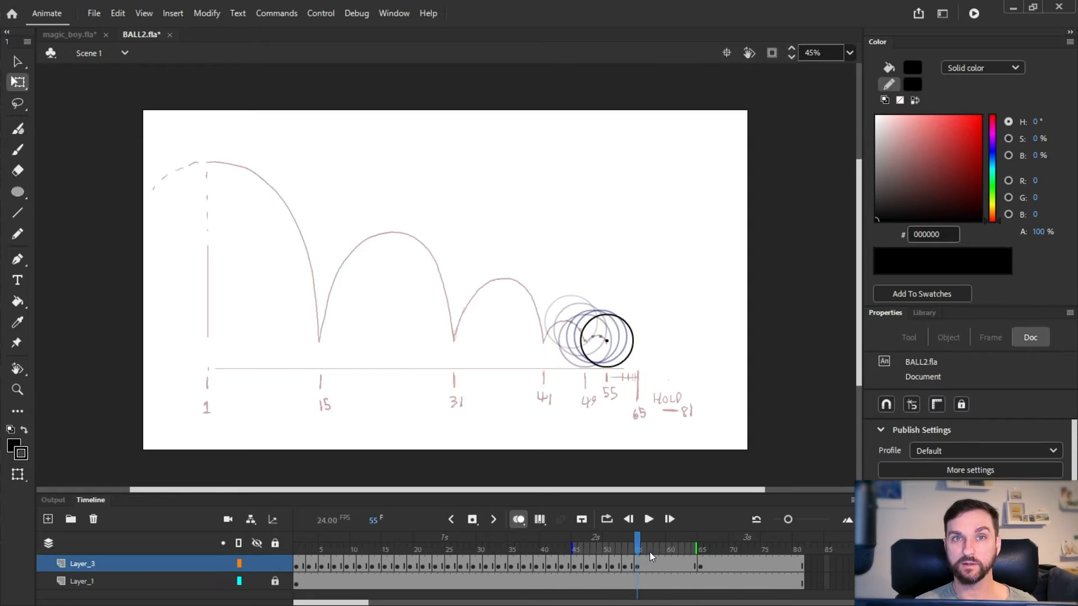
Add keyframes on frames 57 to 63, sliding the ball forward in shrinking increments to about X 1464, Y 651 on frame 63
left_click_drag(638, 546, 645, 554)
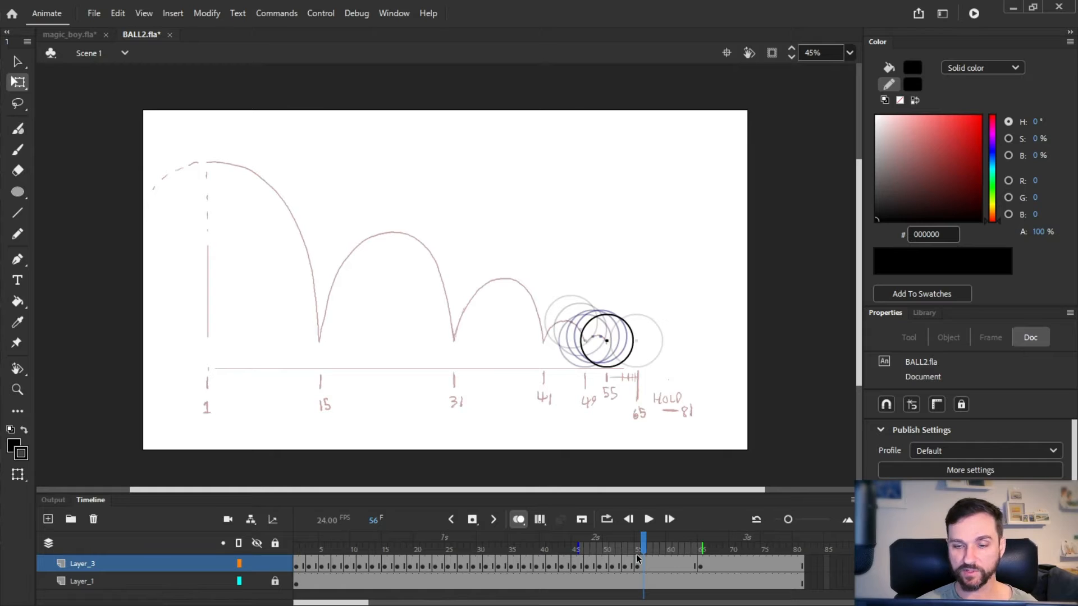
left_click(645, 563)
key("F6")
key("F6")
key("F6")
left_click_drag(630, 365, 653, 363)
key("F6")
key("F6")
key("F6")
key("F6")
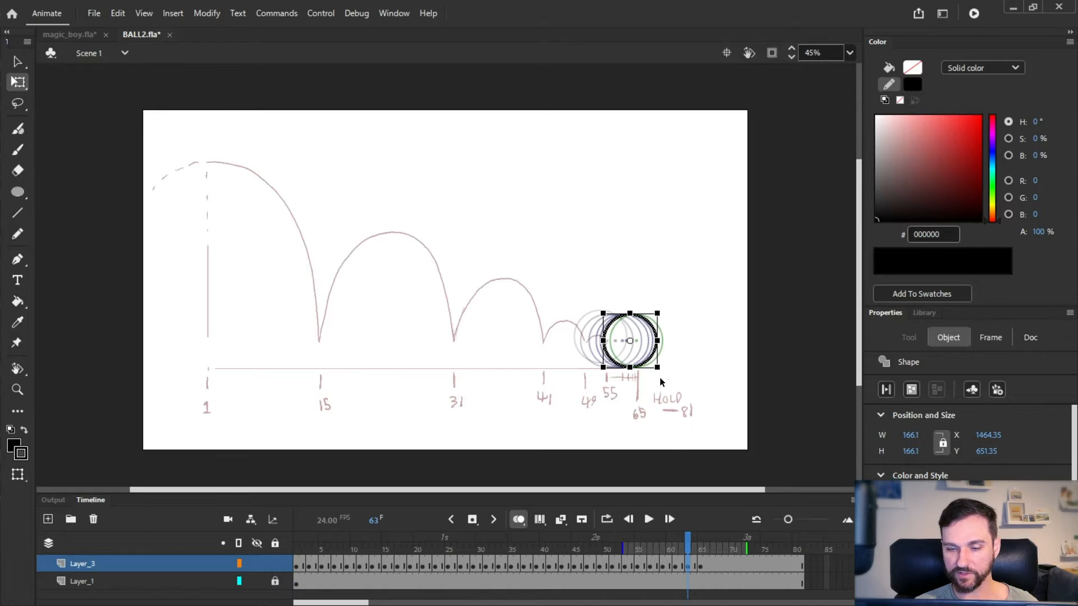
Nudge the frame 63 ball slightly back and move the final resting ball to about X 1468, Y 651
scroll(640, 343, "up", 4)
left_click_drag(333, 353, 614, 352)
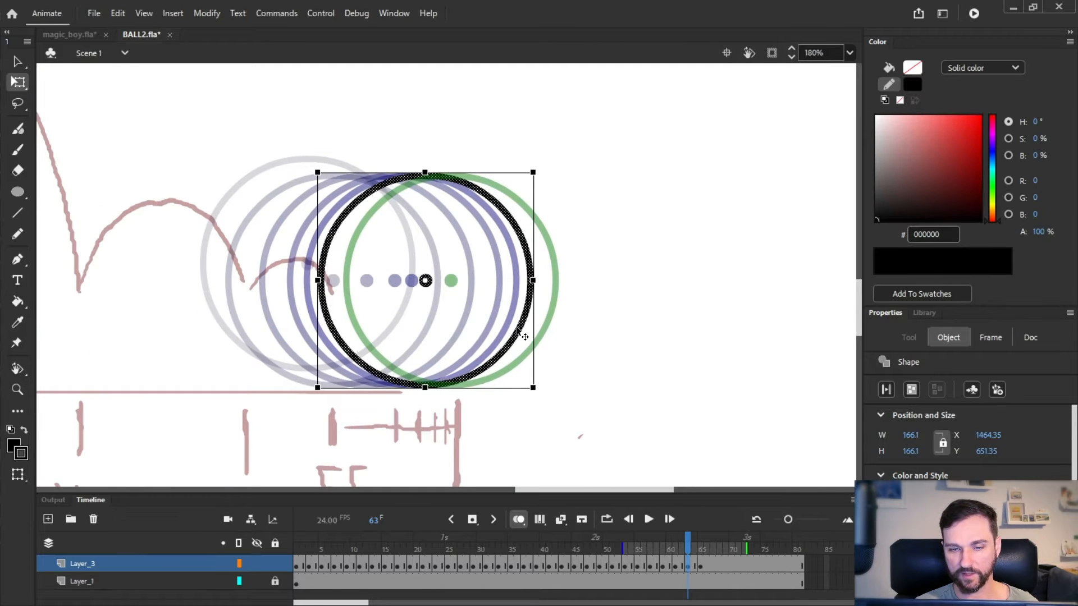
left_click_drag(519, 334, 517, 334)
left_click(707, 570)
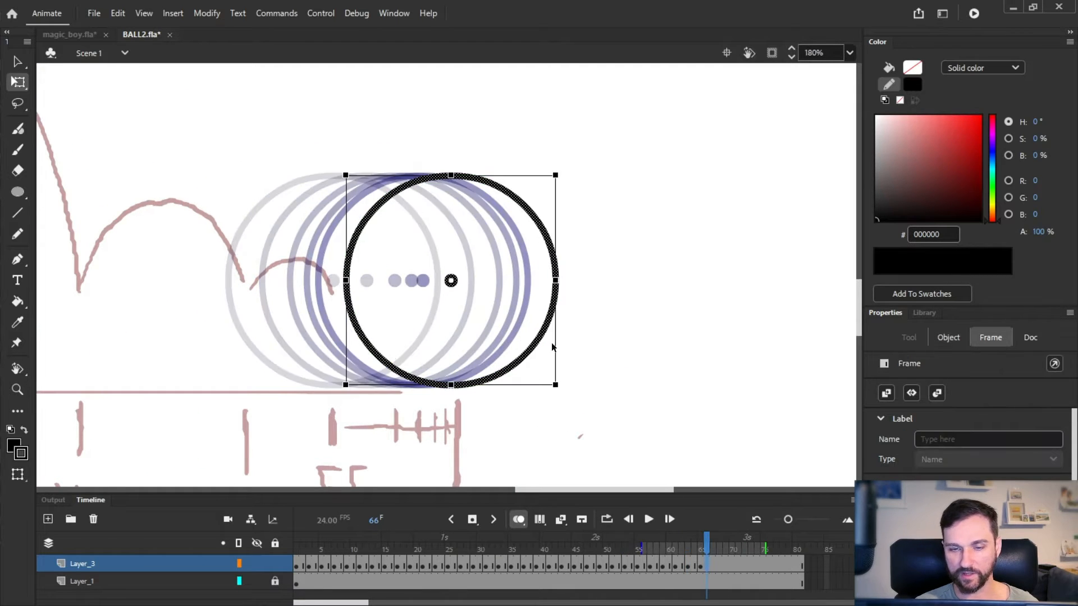
left_click(540, 336)
scroll(578, 352, "down", 2)
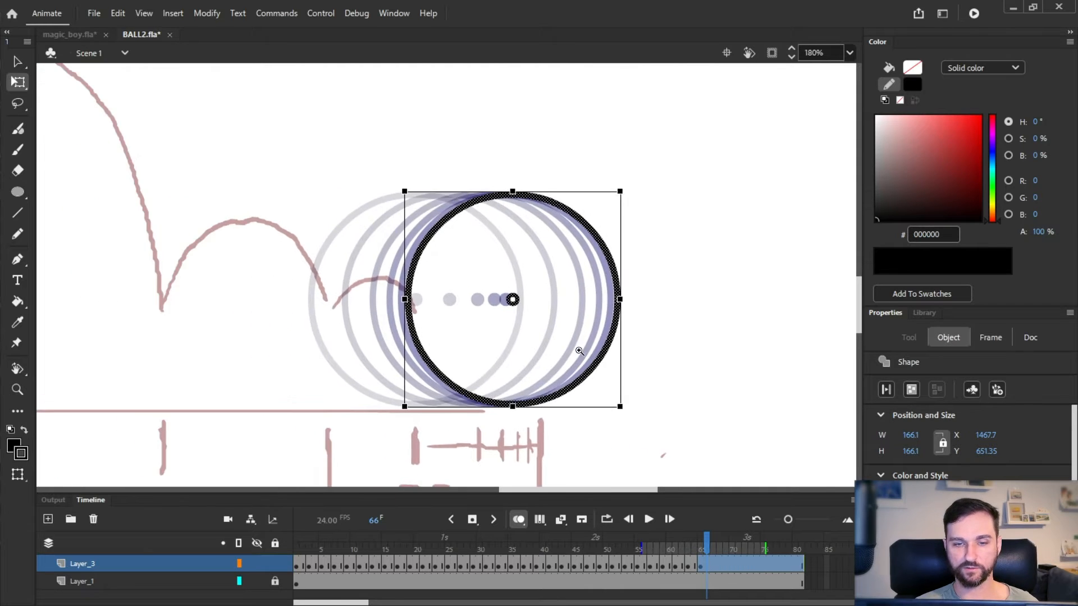
Play back the whole bouncing-ball animation and return to frame 1
scroll(627, 377, "down", 2)
key("Return")
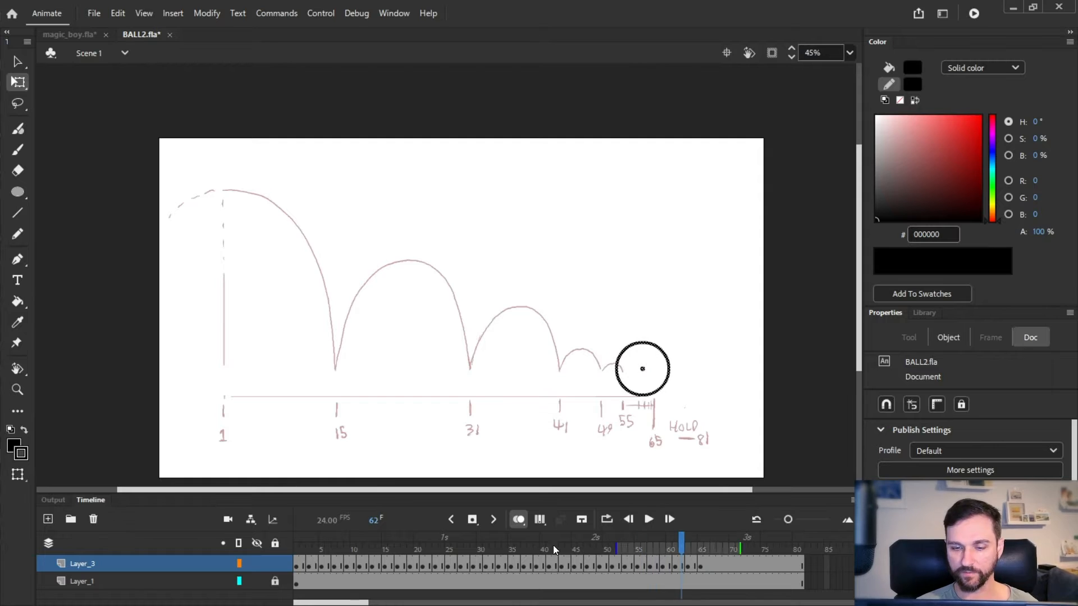
left_click(297, 540)
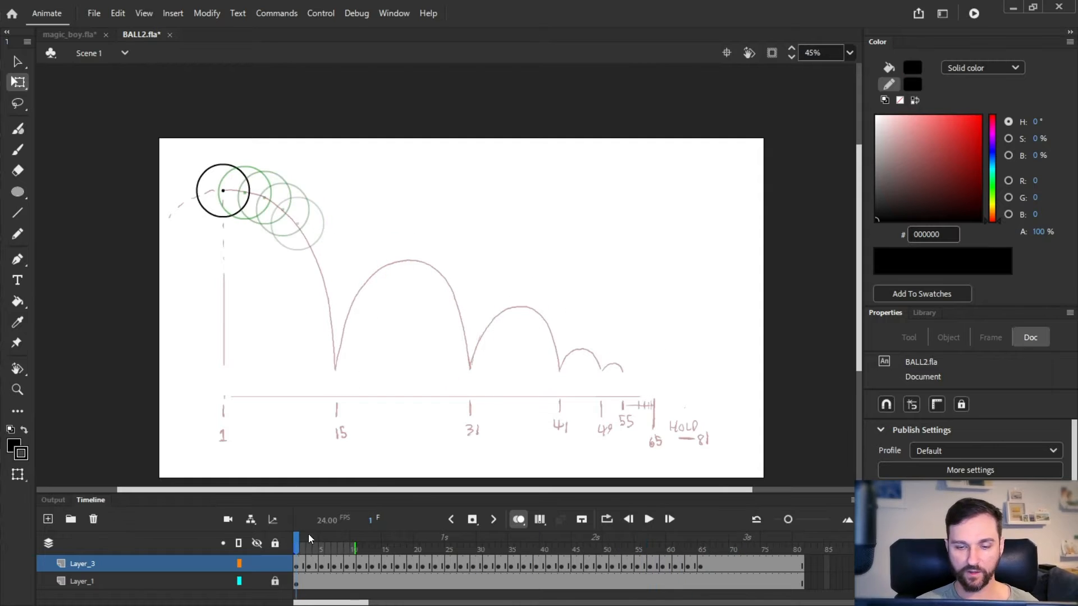
Turn on looped playback over frames 1 to 81 and play the animation
left_click(611, 516)
left_click(605, 518)
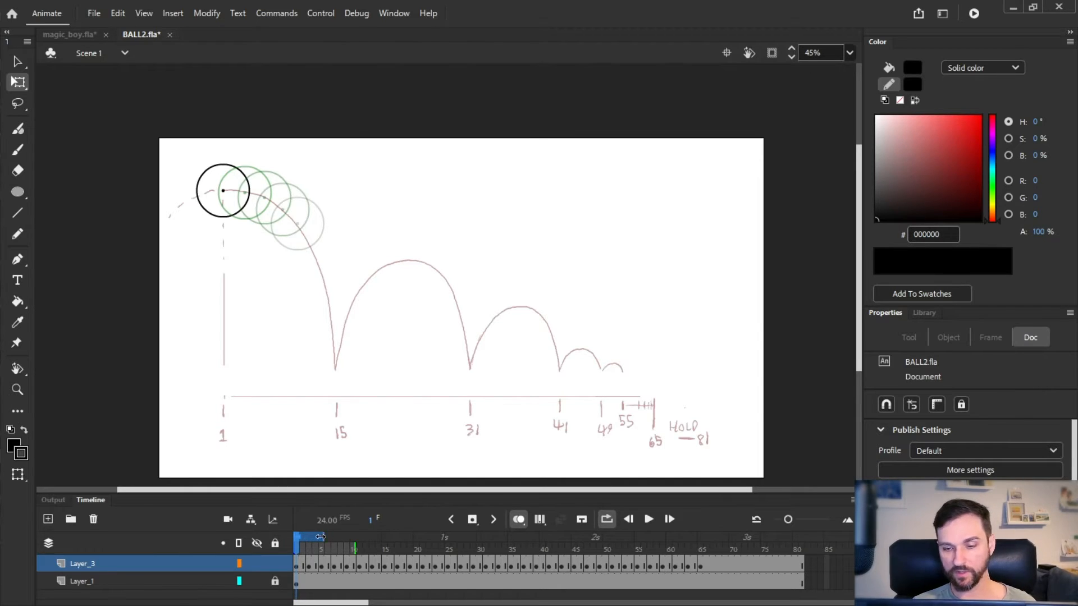
left_click_drag(320, 537, 833, 537)
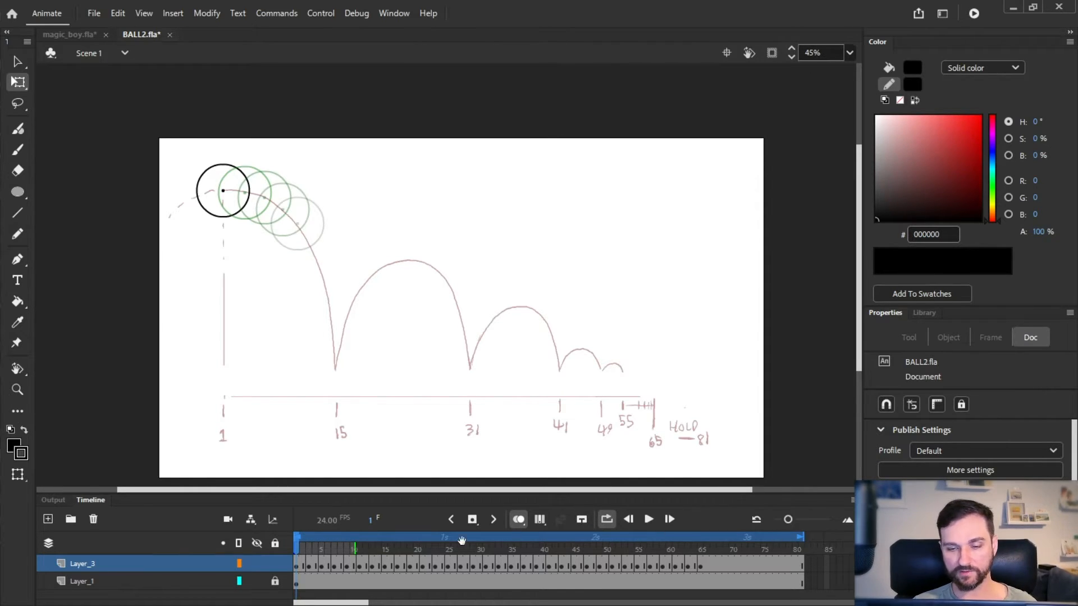
left_click(648, 519)
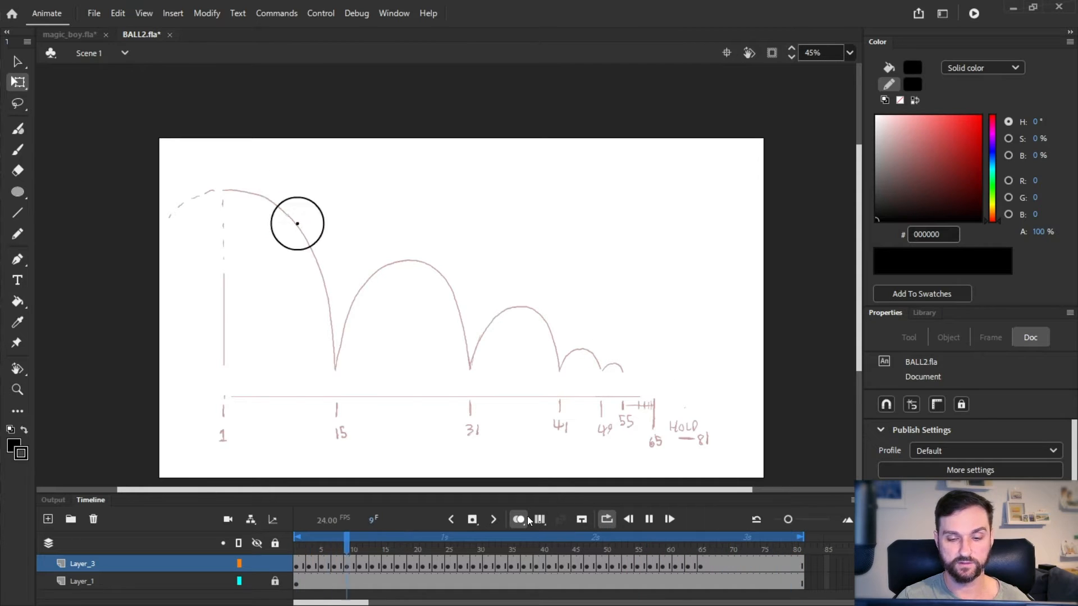
Extend the exposure of the first two ball drawings on Layer_3 by one frame each
left_click(298, 564)
key("F5")
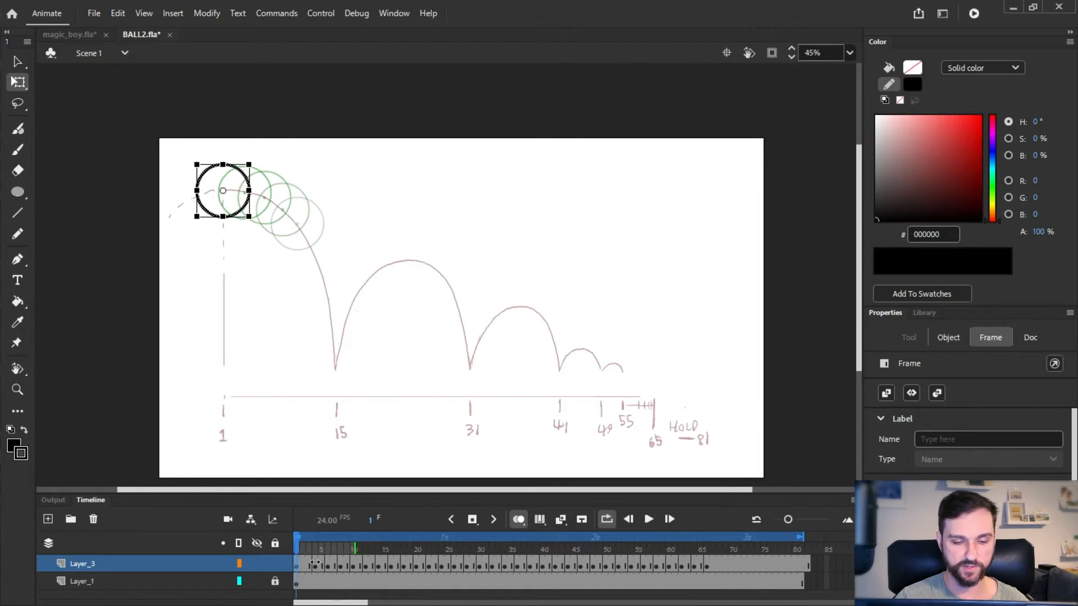
left_click(313, 562)
key("F5")
Extend the three ball drawings around the top of the second arc by one frame each
left_click_drag(318, 543, 437, 564)
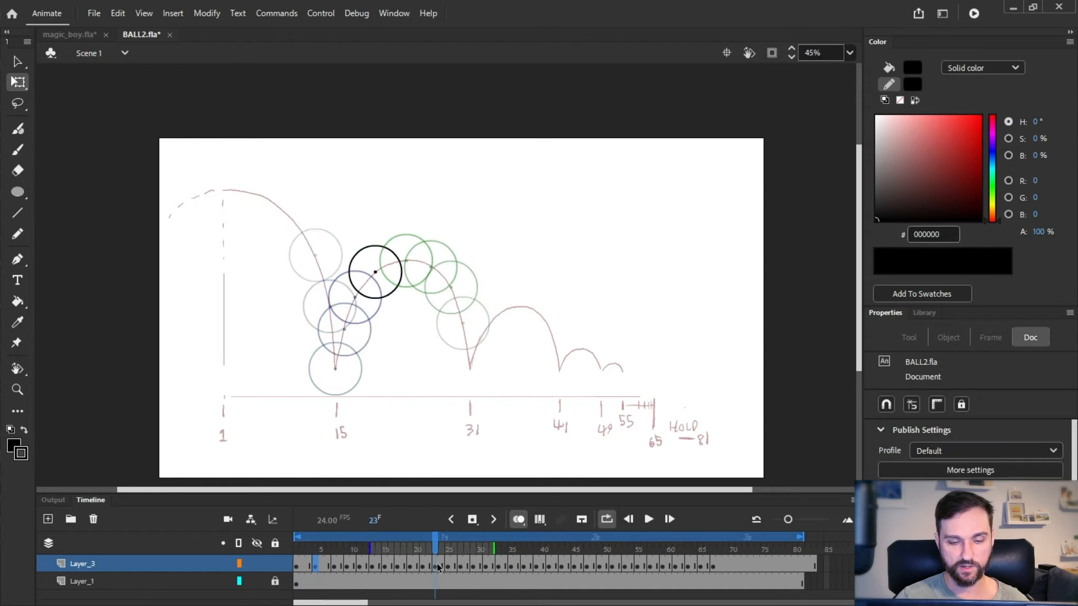
left_click(437, 566)
key("F5")
left_click(450, 564)
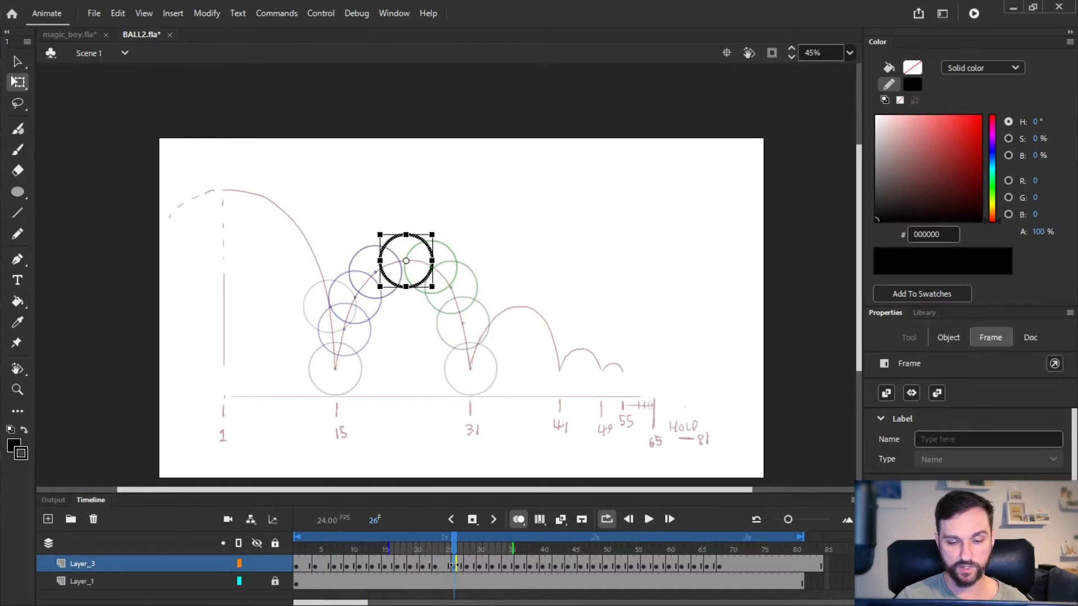
key("F5")
left_click(471, 565)
key("F5")
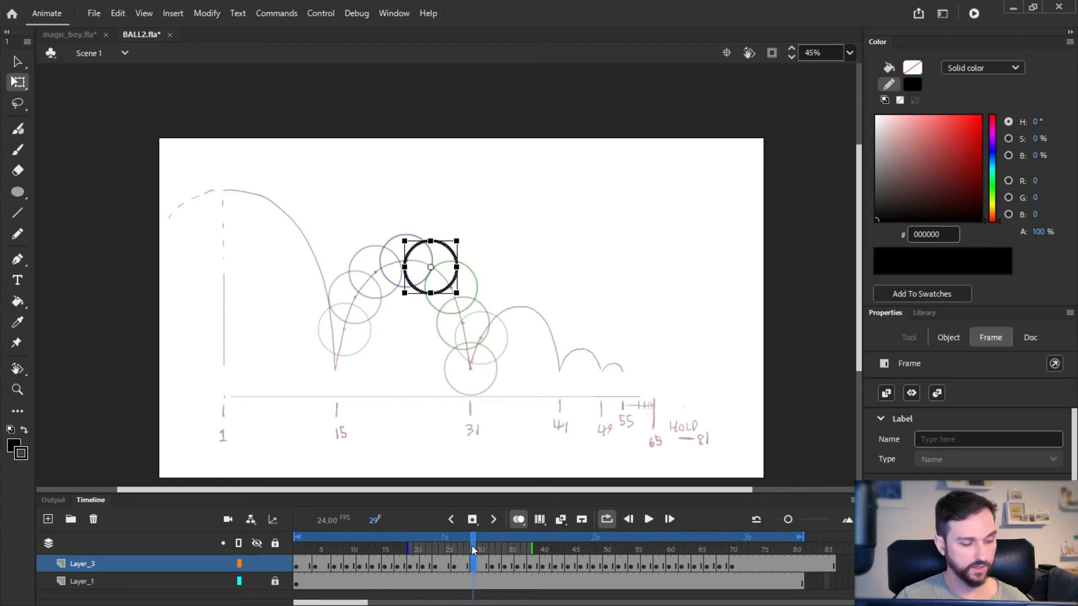
Extend the two ball drawings around the top of the third arc by one frame each
left_click_drag(477, 541, 386, 553)
left_click(541, 564)
key("F5")
left_click(564, 567)
key("F5")
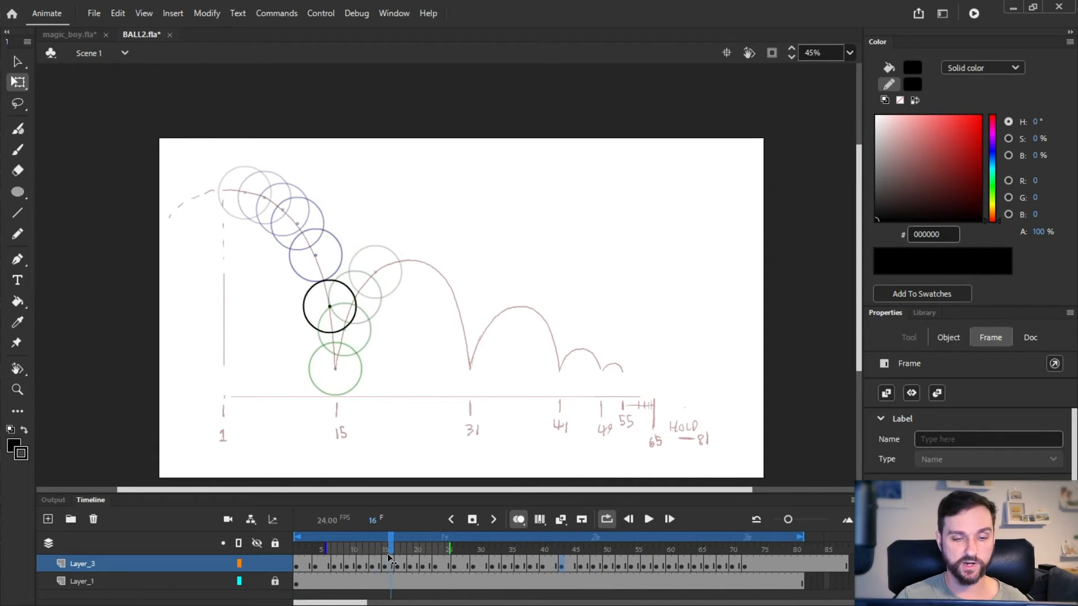
Shorten the ball drawings' exposure around the first ground contact, starting with the one on frame 15
left_click(385, 563)
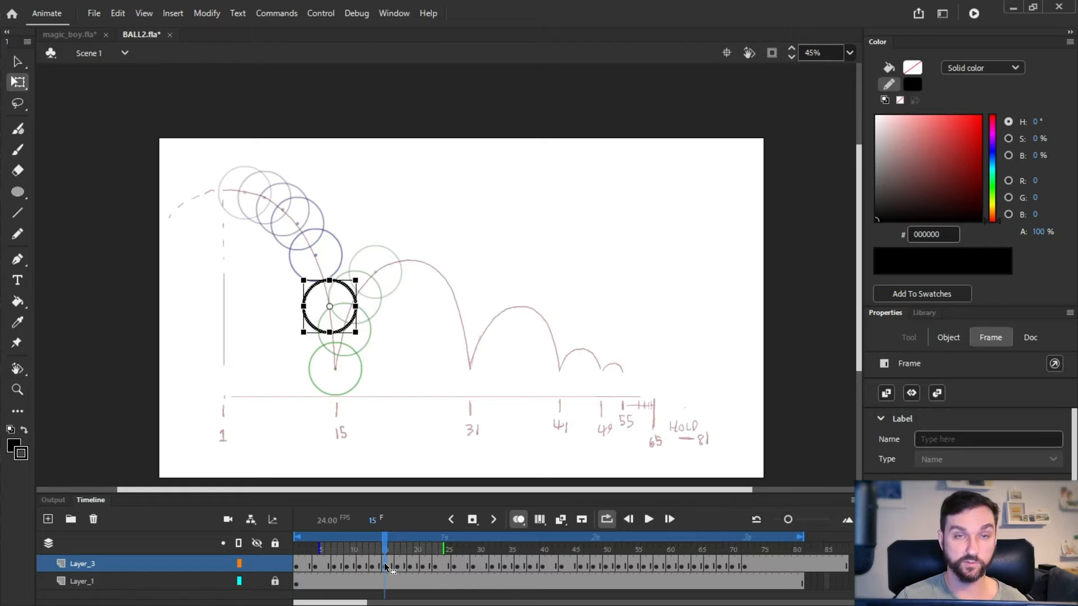
key("shift+F5")
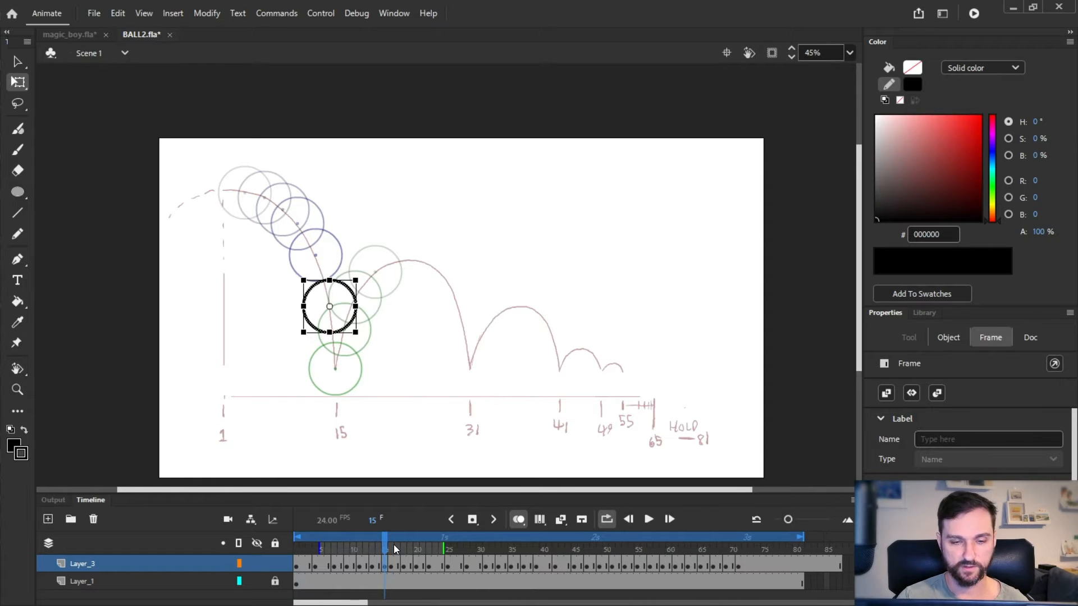
left_click_drag(385, 547, 497, 555)
left_click(403, 561)
Remove a frame from the ball drawing on frame 32 and shorten the drawings around the second and third ground contacts
left_click(492, 566)
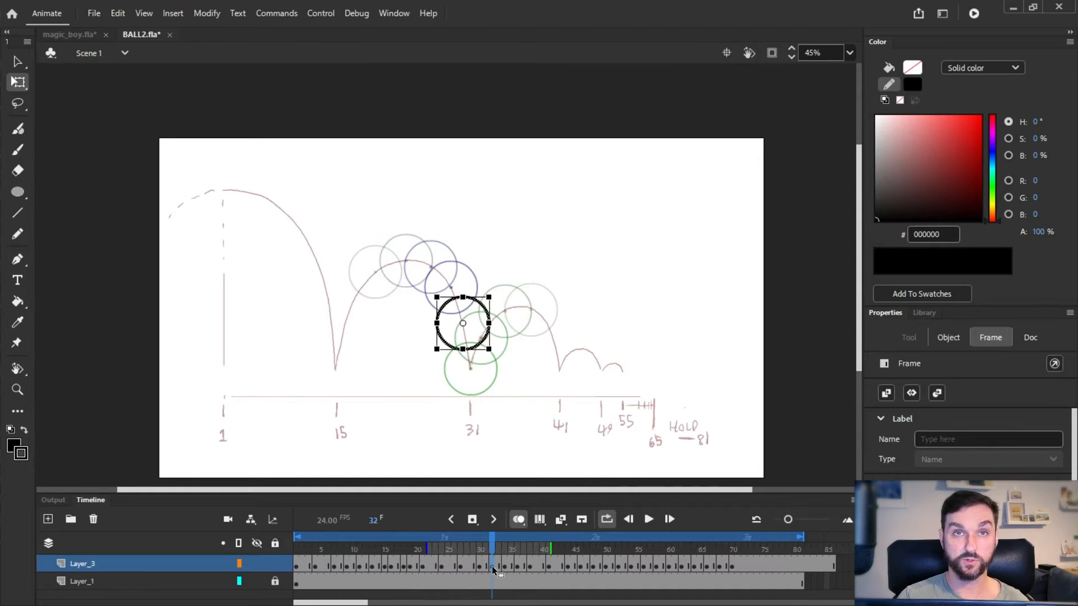
key("shift+F5")
mouse_move(503, 547)
left_mouse_down()
mouse_move(556, 561)
mouse_move(515, 549)
left_mouse_up()
key("shift+F5")
left_click(558, 565)
key("shift+F5")
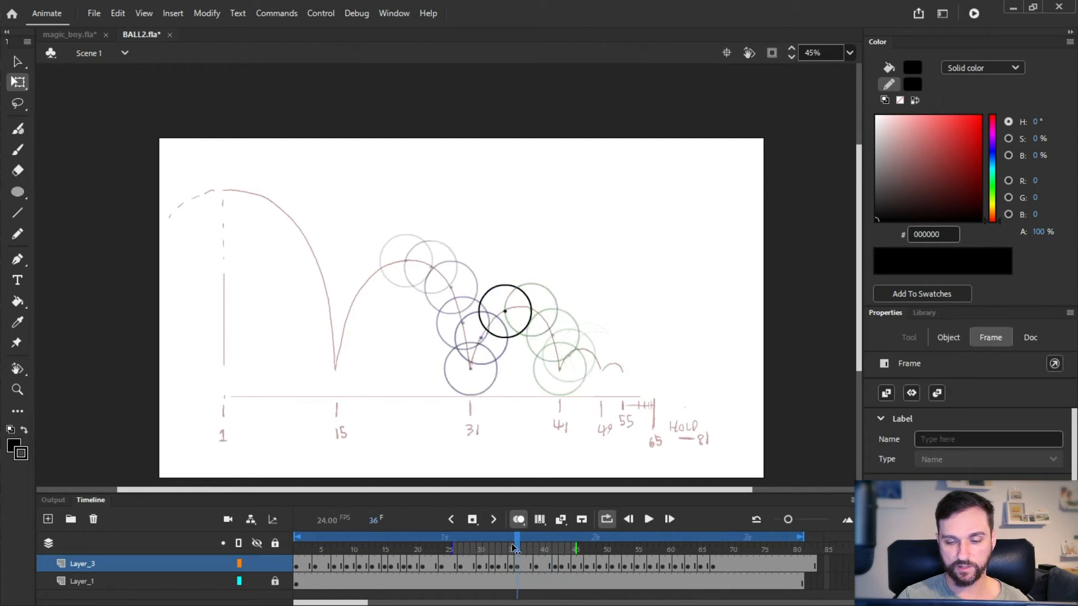
Play back the bounce and remove the ball layer's surplus frames beyond frame 81
key("Return")
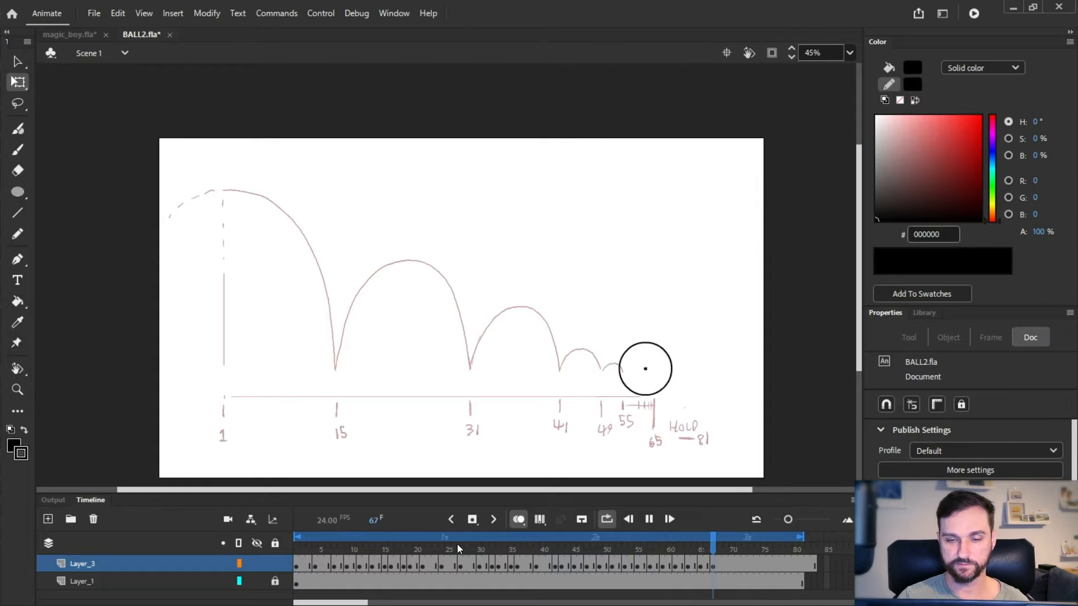
left_click(808, 565)
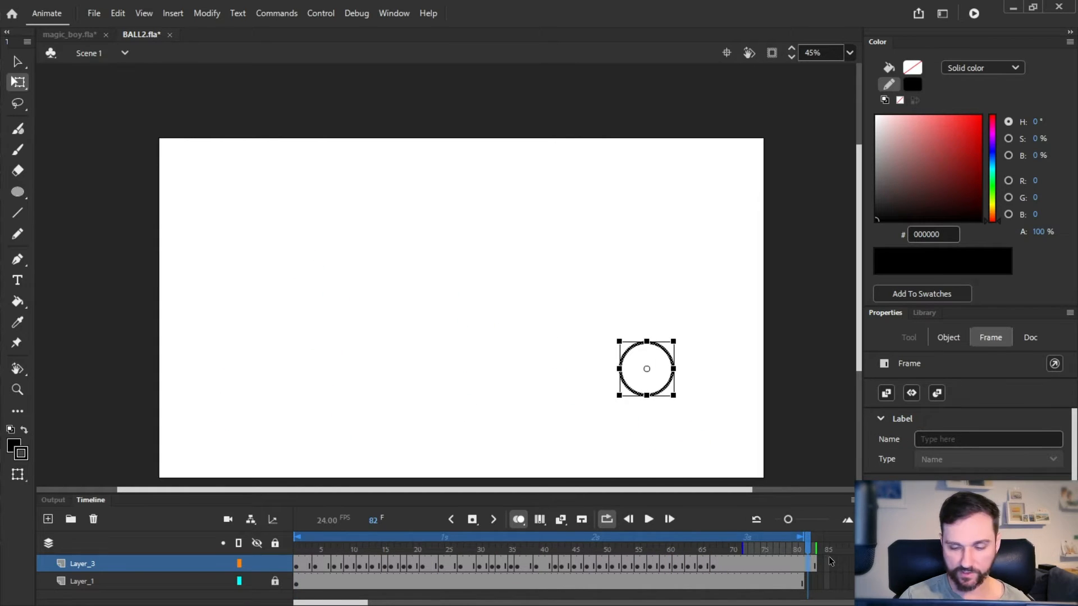
key("shift+F5")
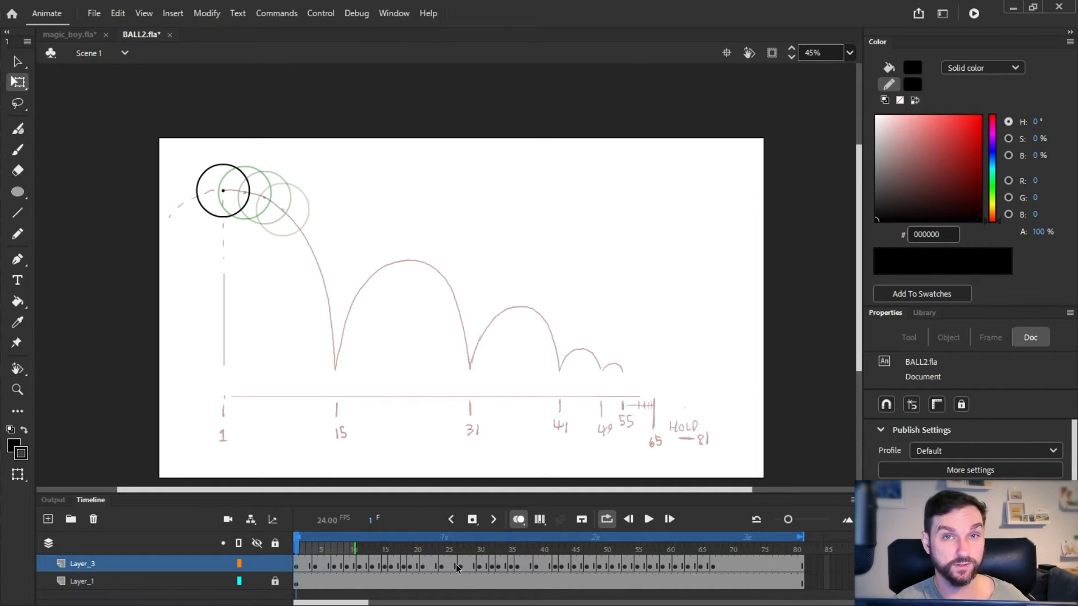
key("Return")
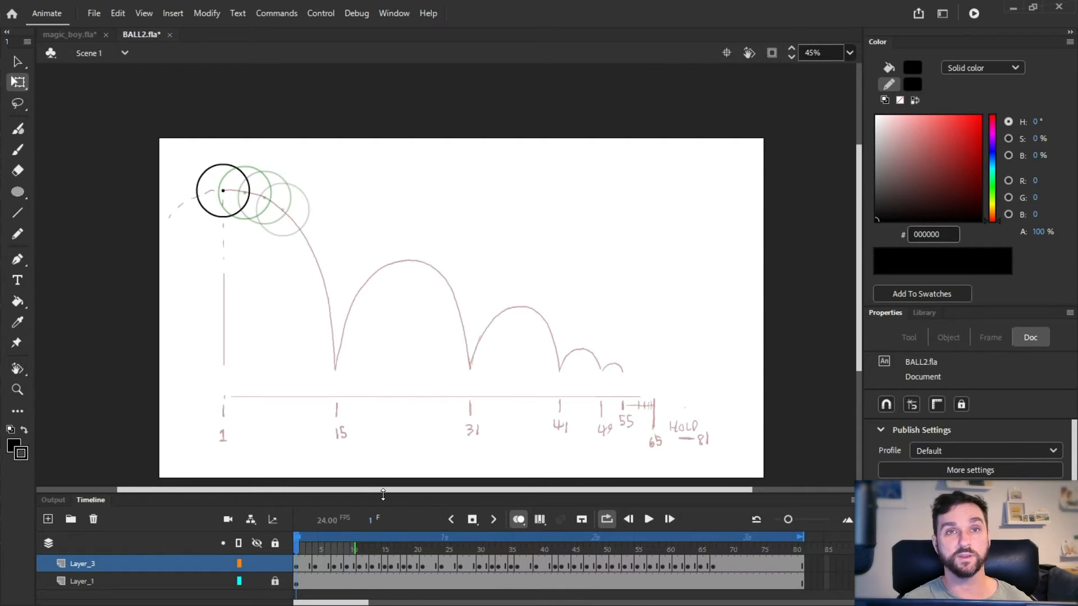
Enlarge the timeline area and rename the chart layer guide_layer and the ball drawings' layer ball
left_click_drag(382, 494, 383, 466)
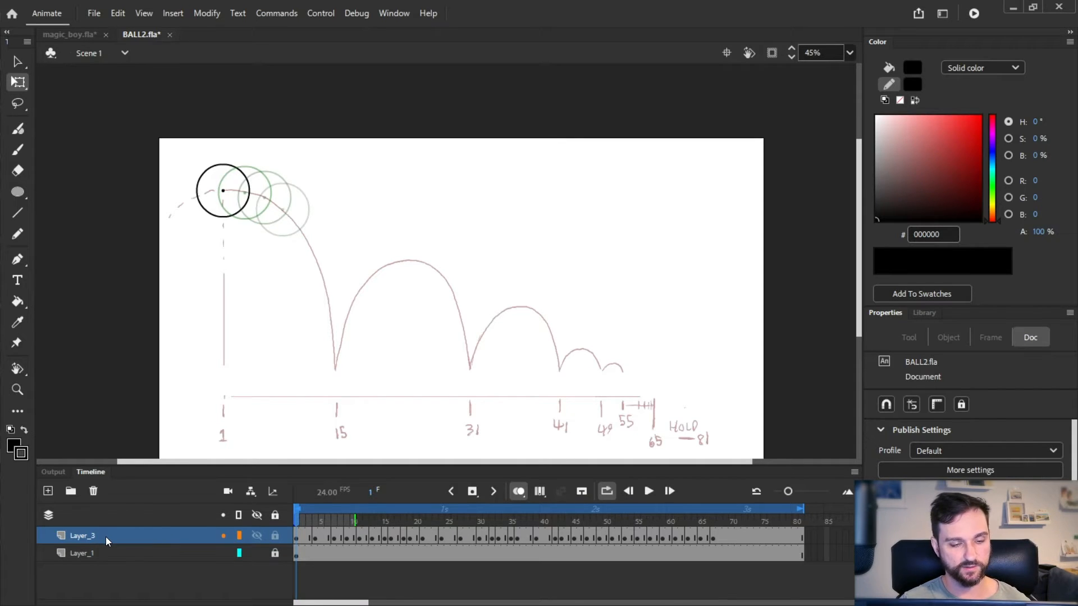
left_click(104, 553)
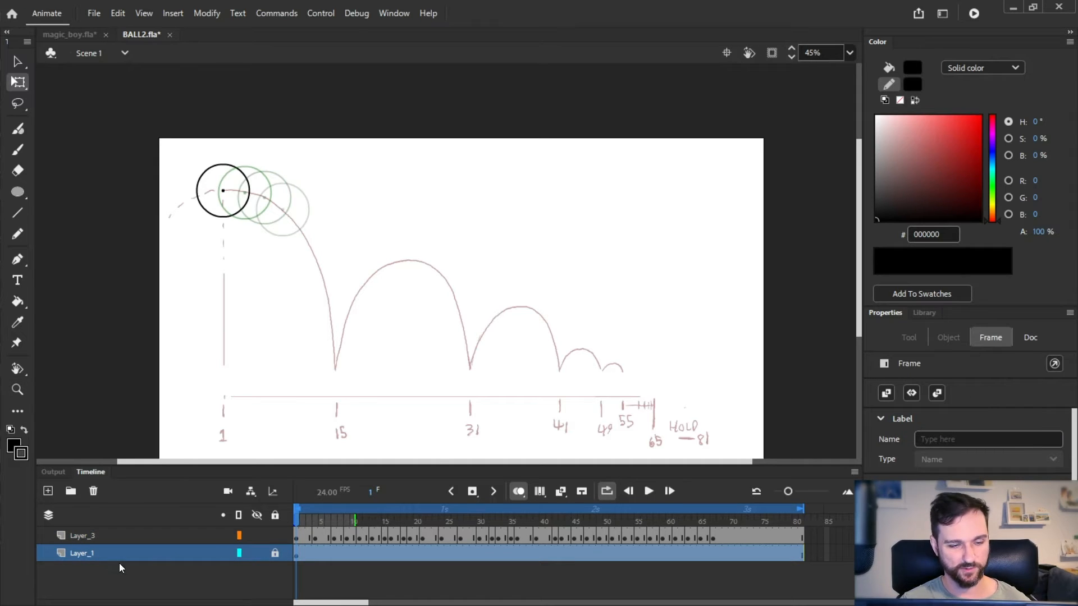
left_click(127, 531)
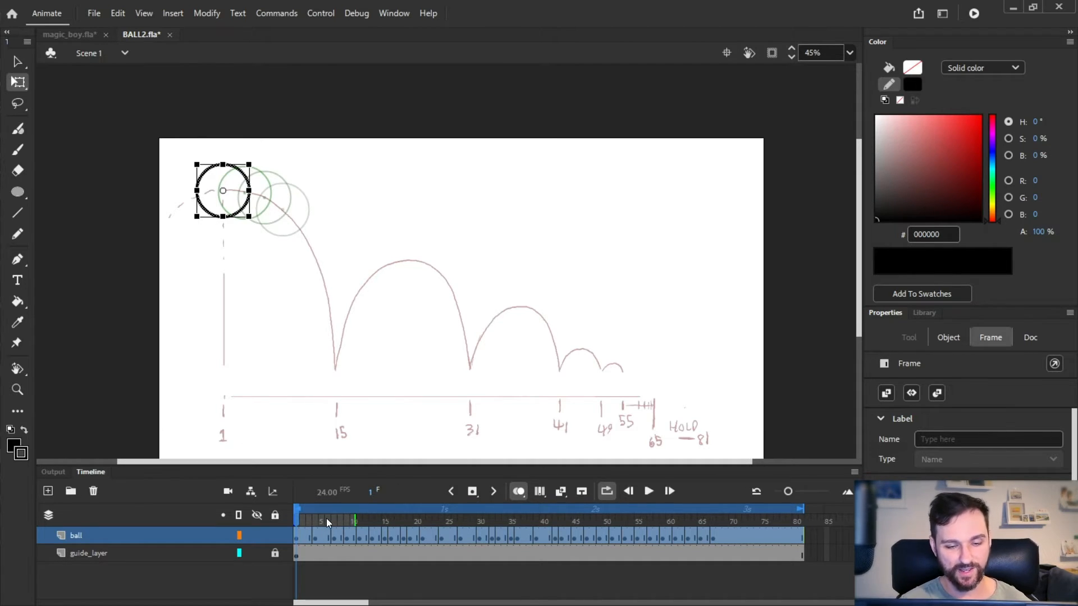
left_click_drag(334, 520, 289, 512)
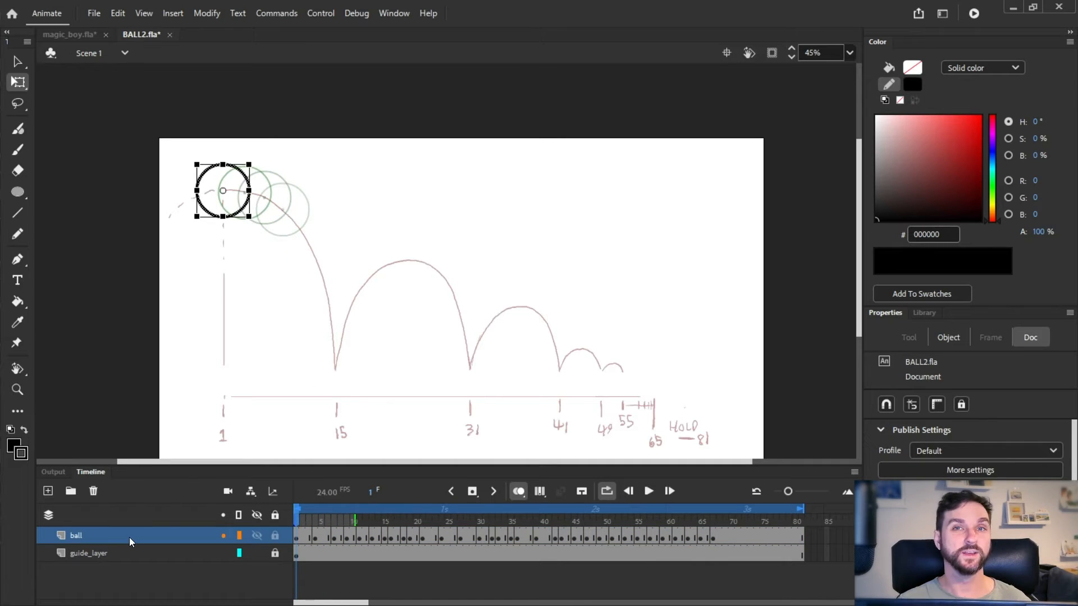
Duplicate the ball layer with all its drawings and turn off onion skinning
right_click(97, 537)
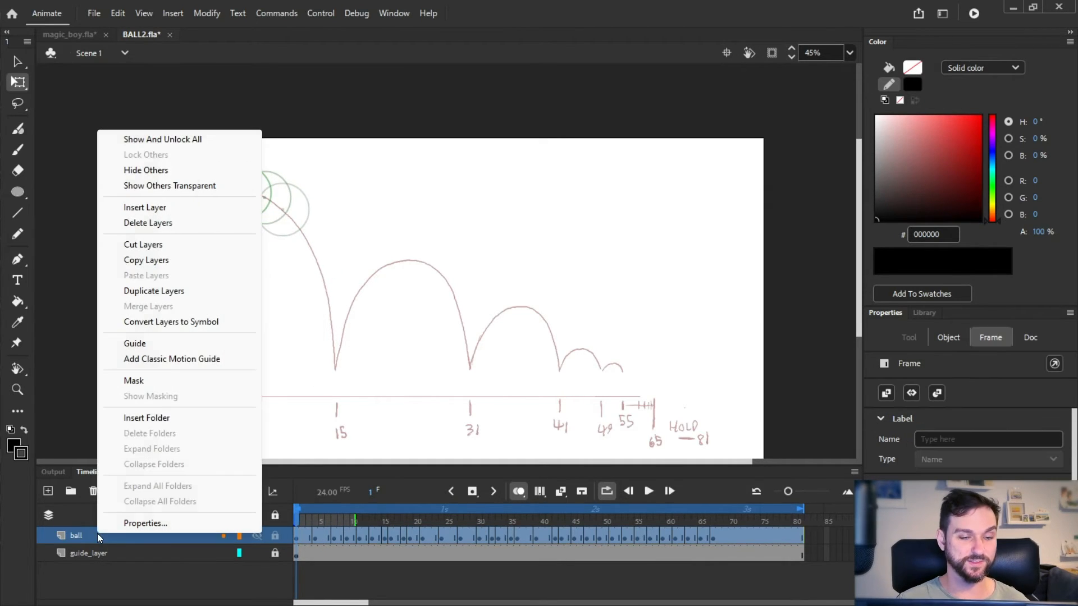
left_click(196, 293)
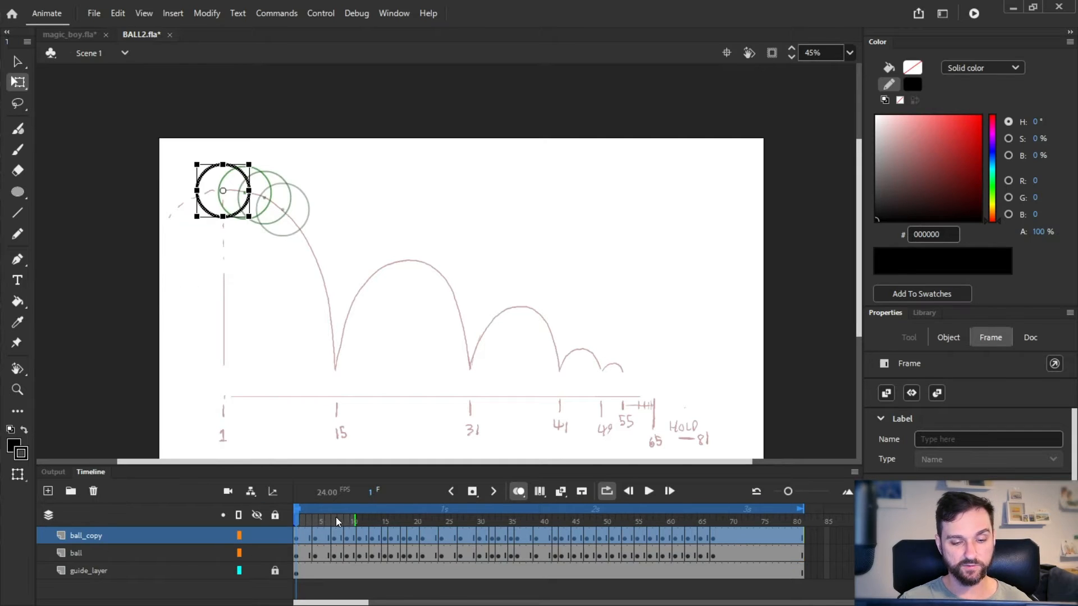
left_click_drag(336, 519, 296, 520)
left_click(518, 491)
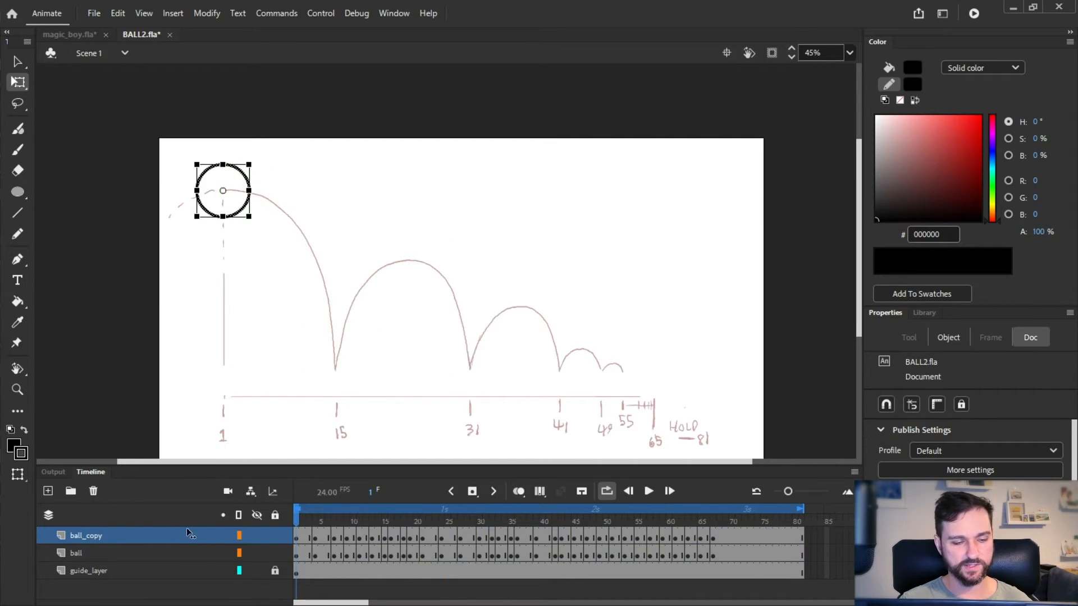
Rename the duplicated ball layer ball_reference
right_click(129, 534)
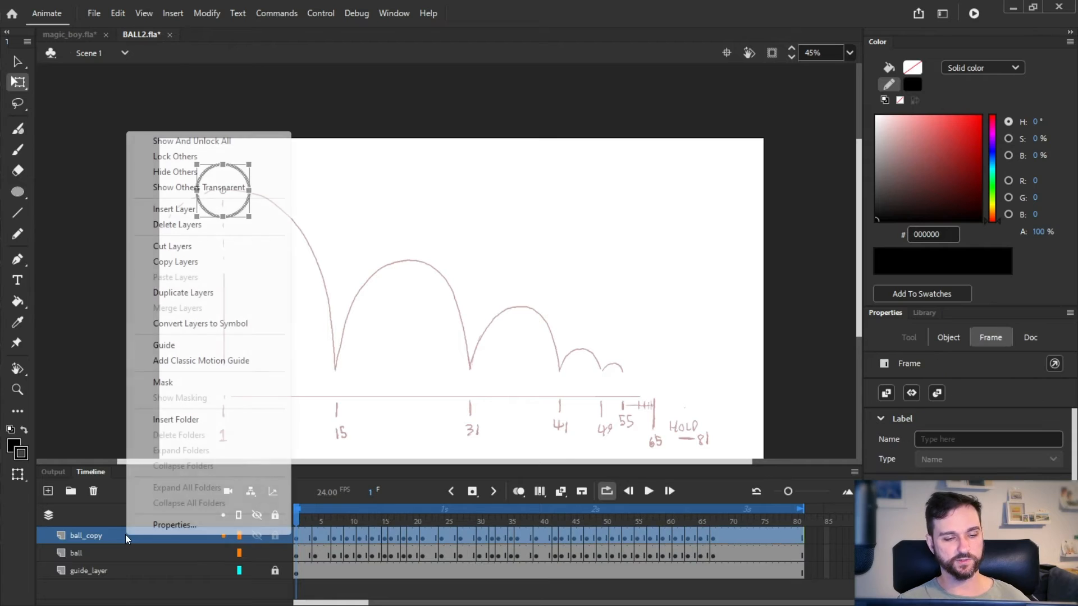
left_click(90, 538)
double_click(90, 535)
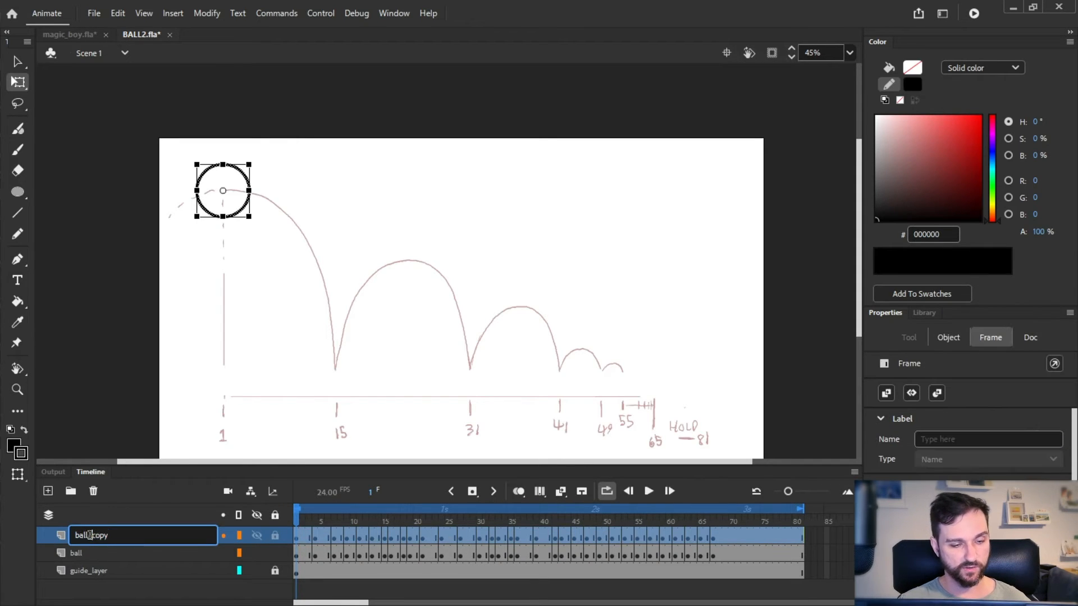
double_click(94, 535)
type("refe")
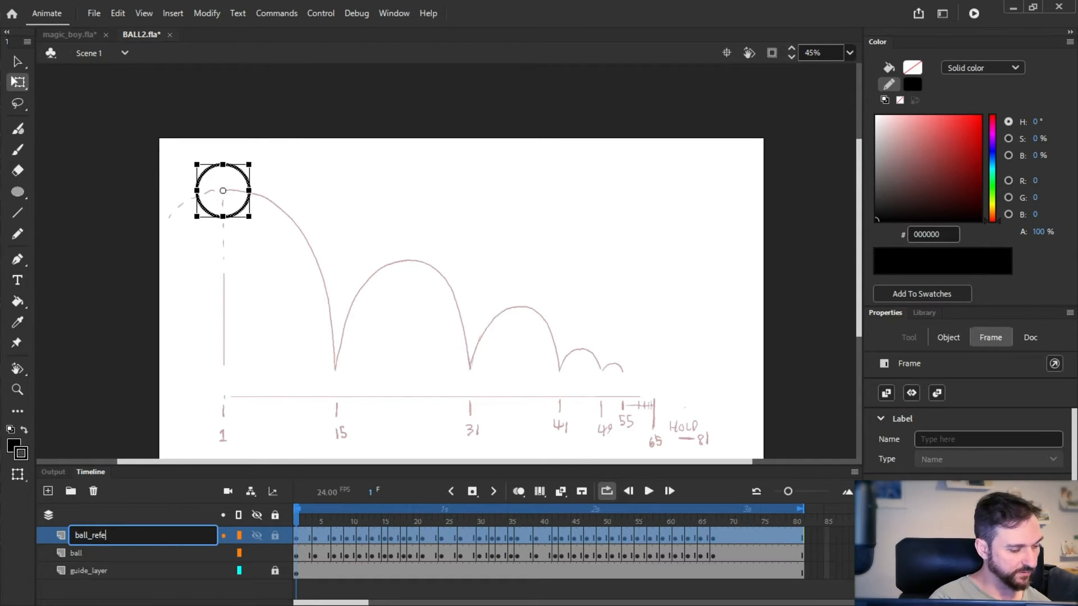
type("rence")
key("Return")
Open the layer commands for ball_reference
right_click(156, 539)
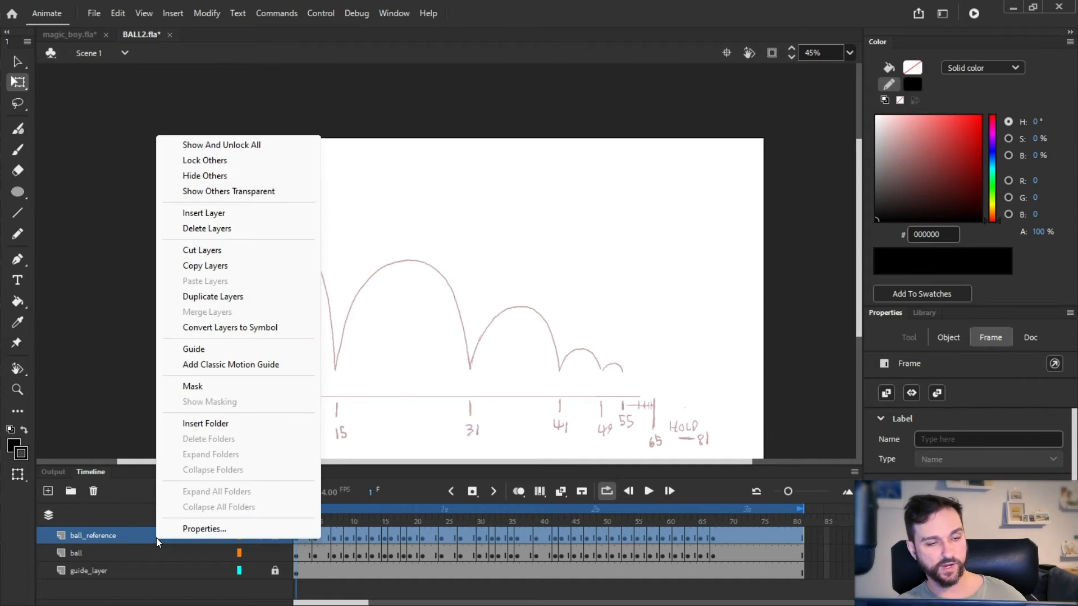
Convert the ball_reference layer to a Graphic symbol named ball_symbol
left_click(267, 332)
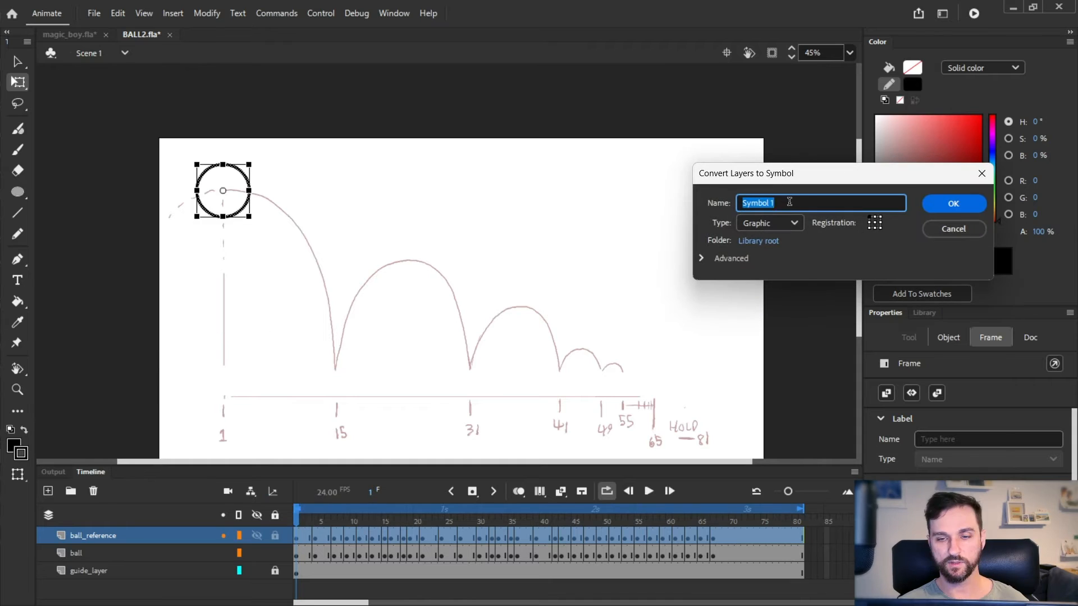
type("ball")
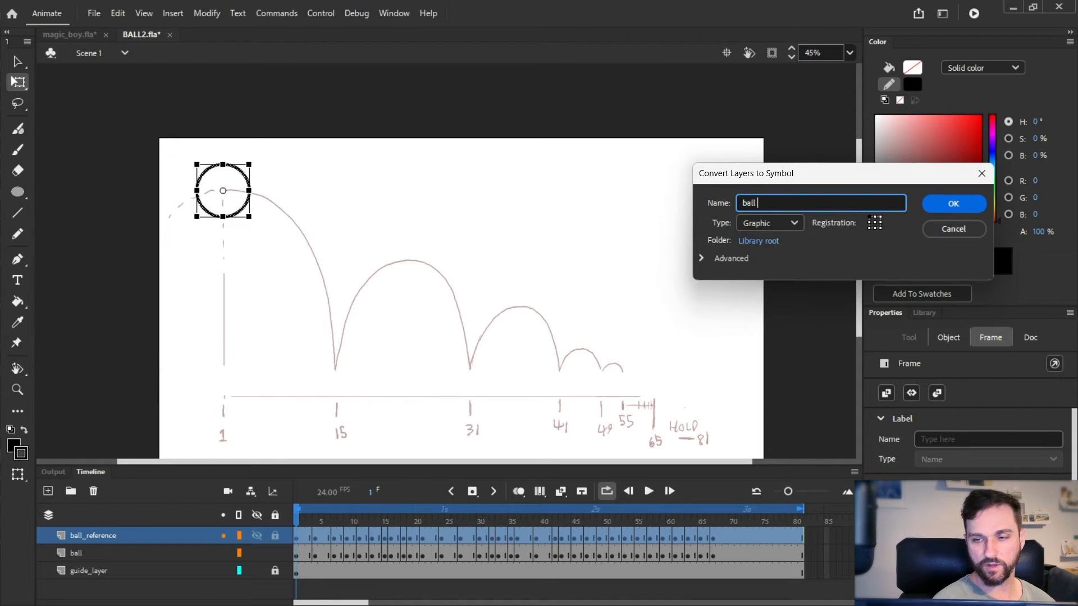
type("_symbol")
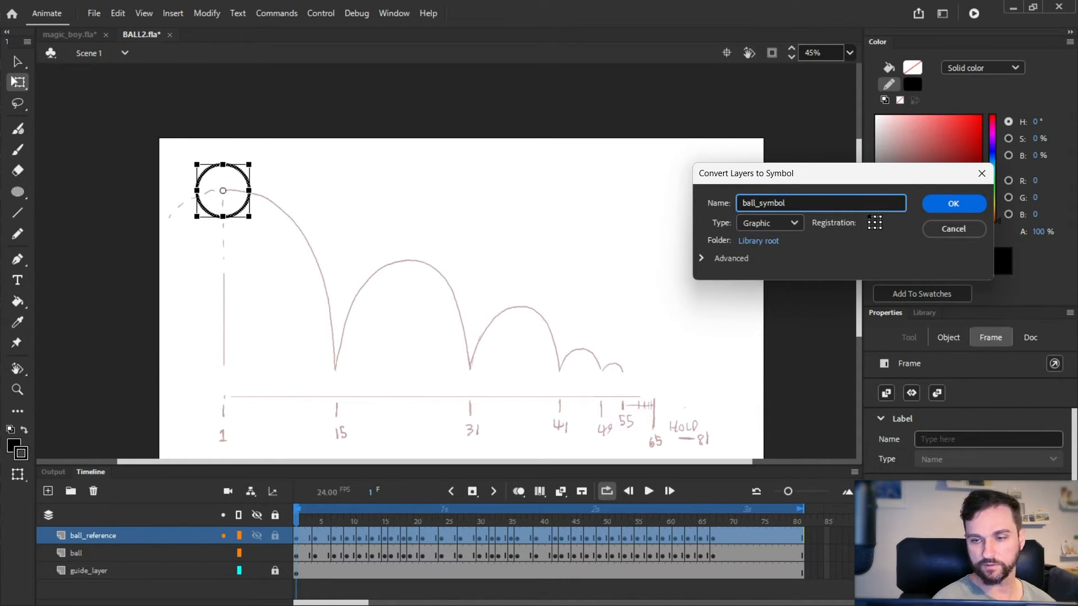
left_click(953, 203)
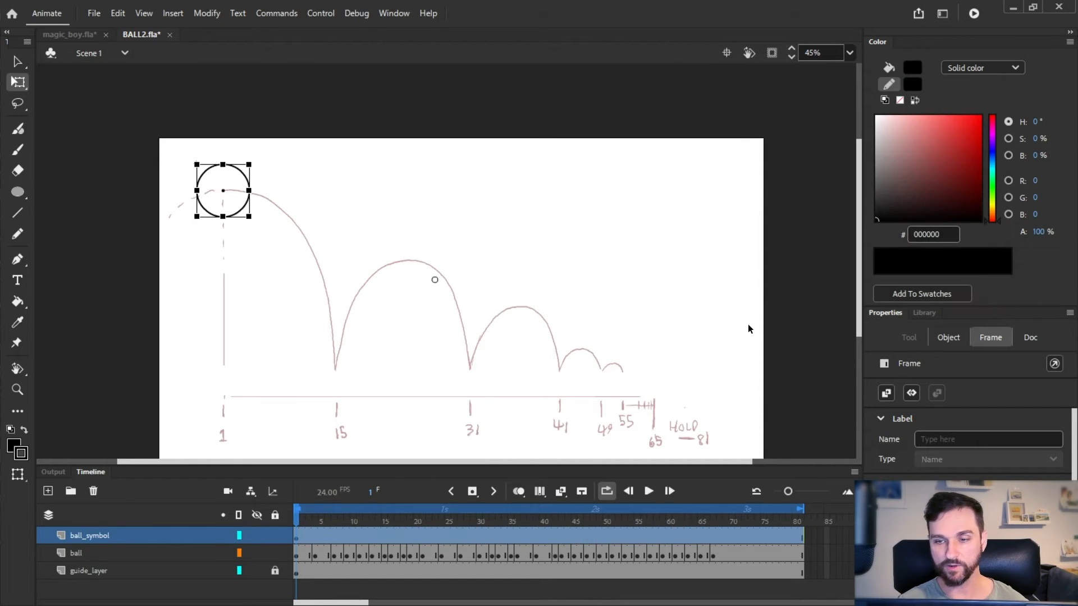
Open ball_symbol to inspect its nested ball_reference frames, and return to Scene 1 to compare the layer timelines
double_click(245, 209)
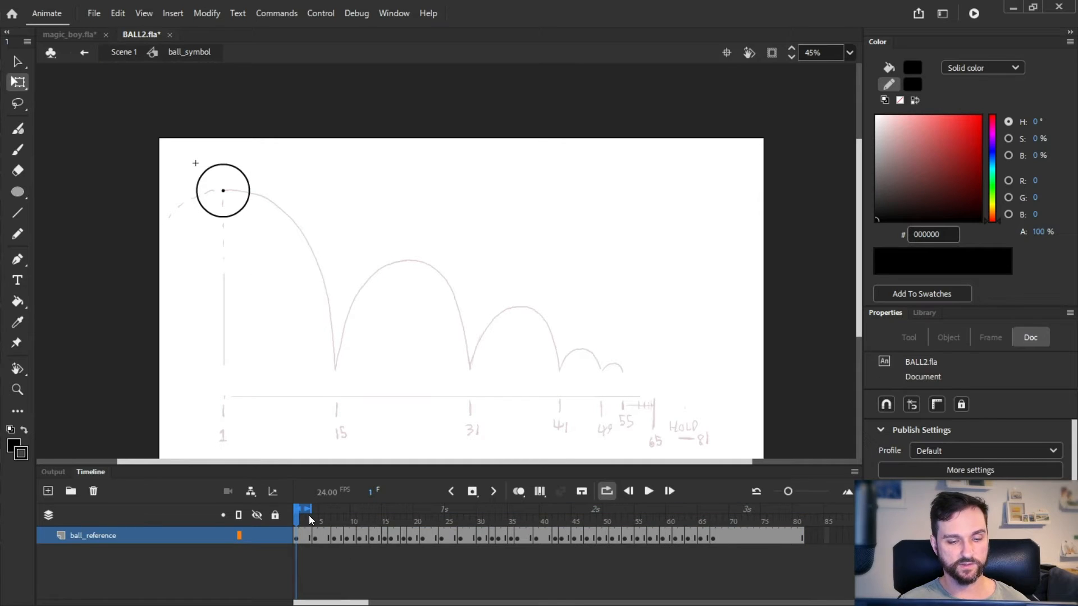
left_click_drag(309, 521, 243, 510)
left_click_drag(354, 524, 261, 513)
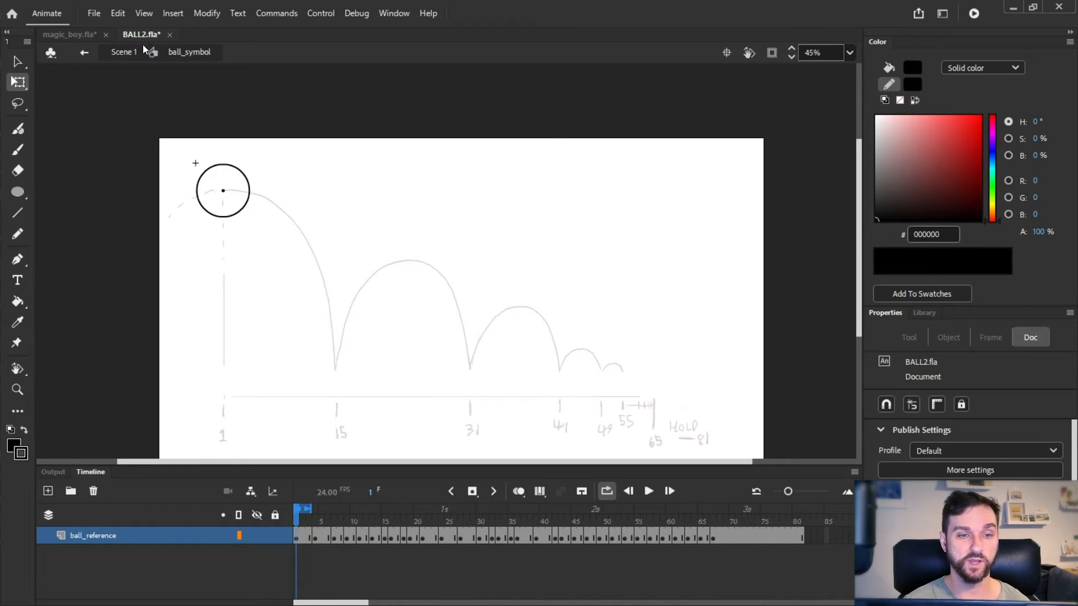
left_click(83, 53)
left_click_drag(395, 556, 298, 556)
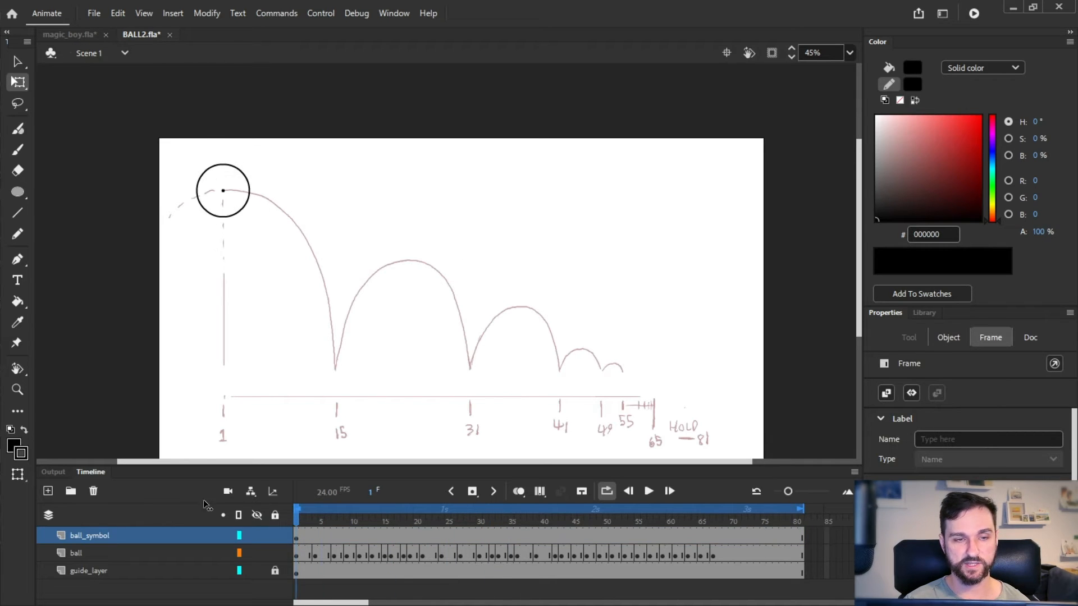
left_click(348, 417)
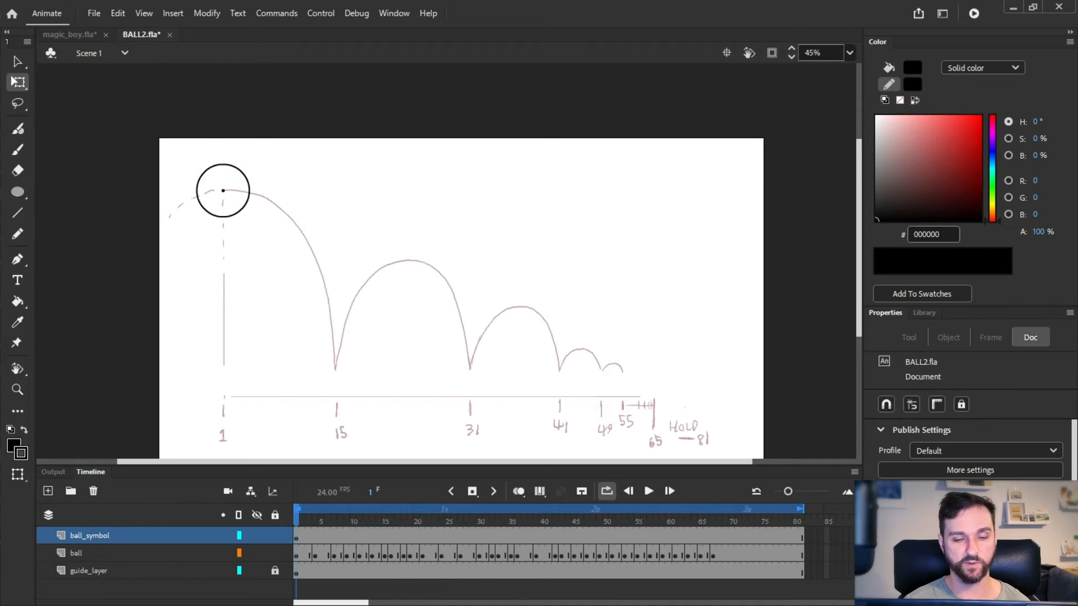
left_click(62, 539)
left_click(315, 202)
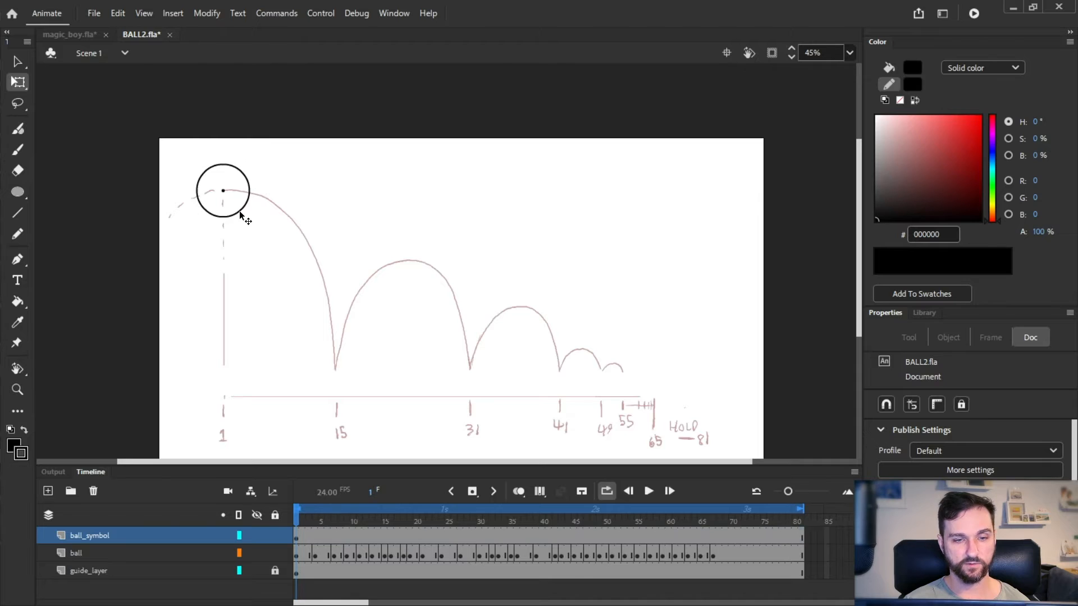
Inside ball_symbol, make the ball_reference layer a Guide layer with its opacity set to 21%
double_click(241, 214)
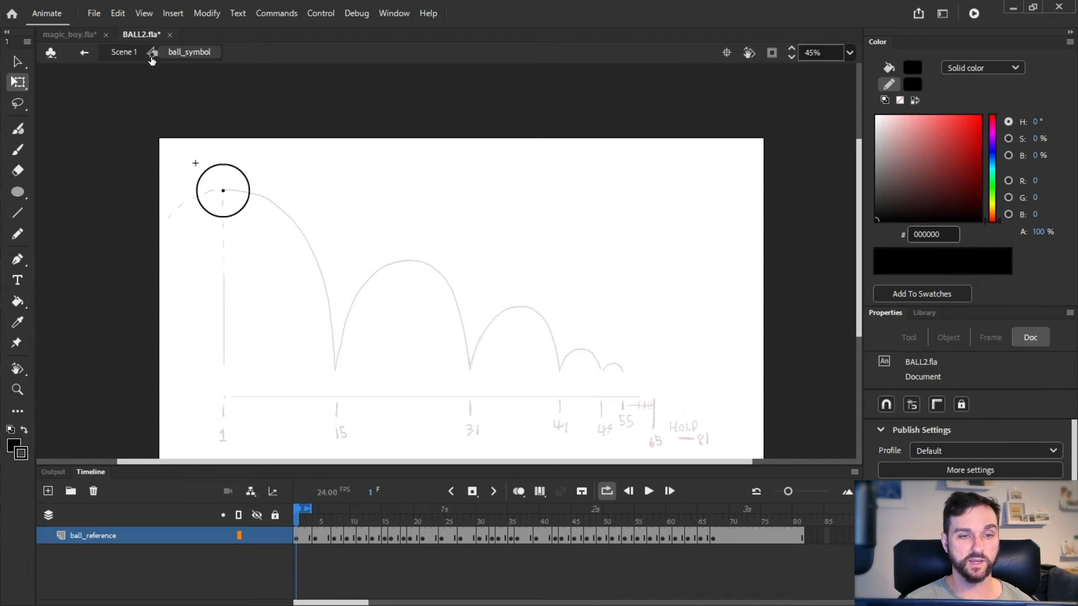
mouse_move(153, 56)
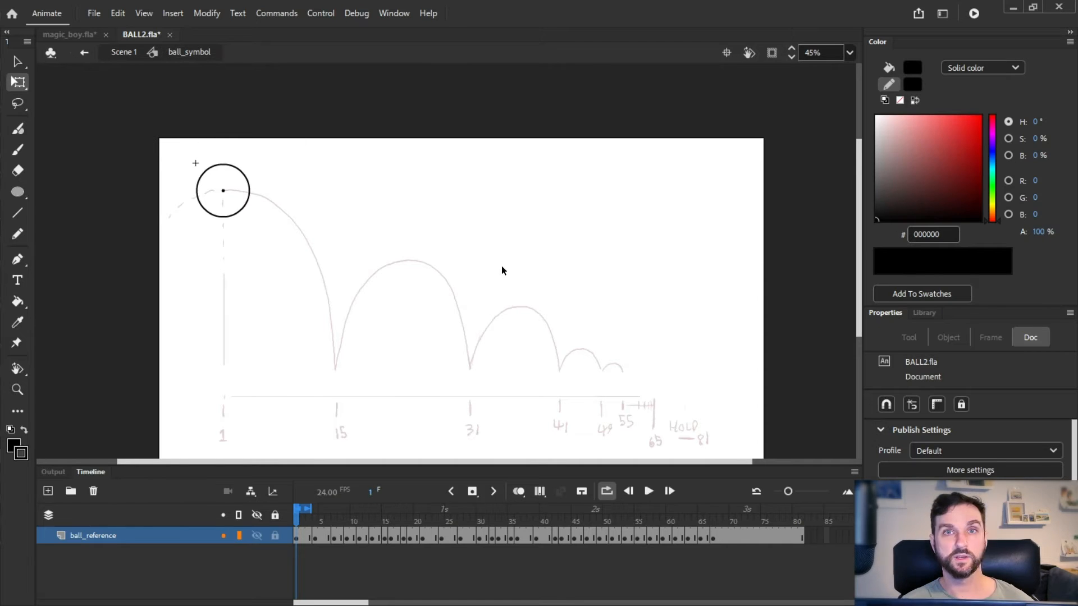
double_click(62, 536)
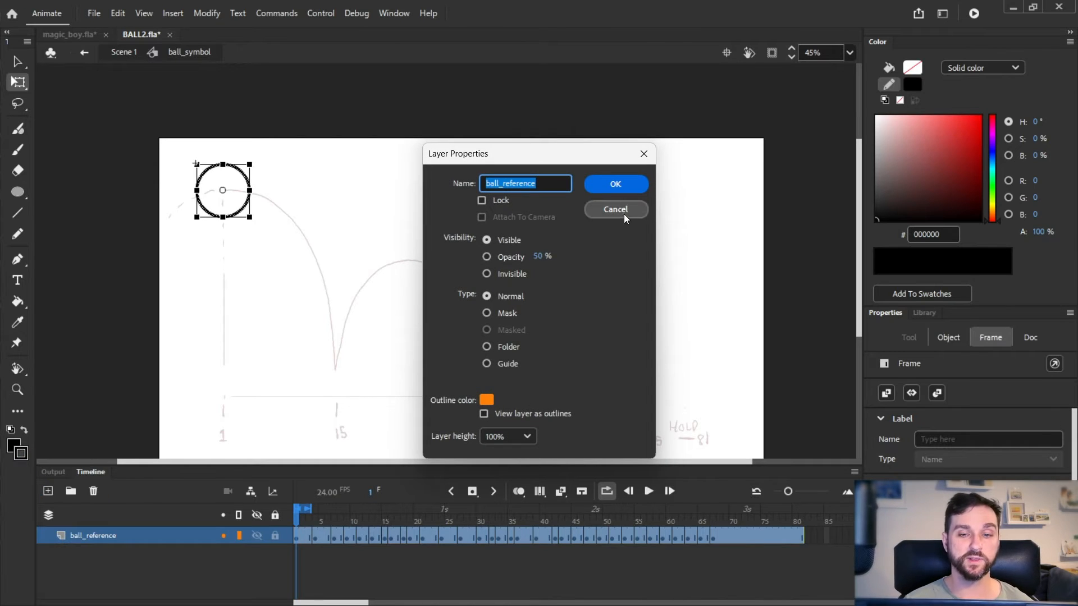
left_click_drag(551, 159, 539, 148)
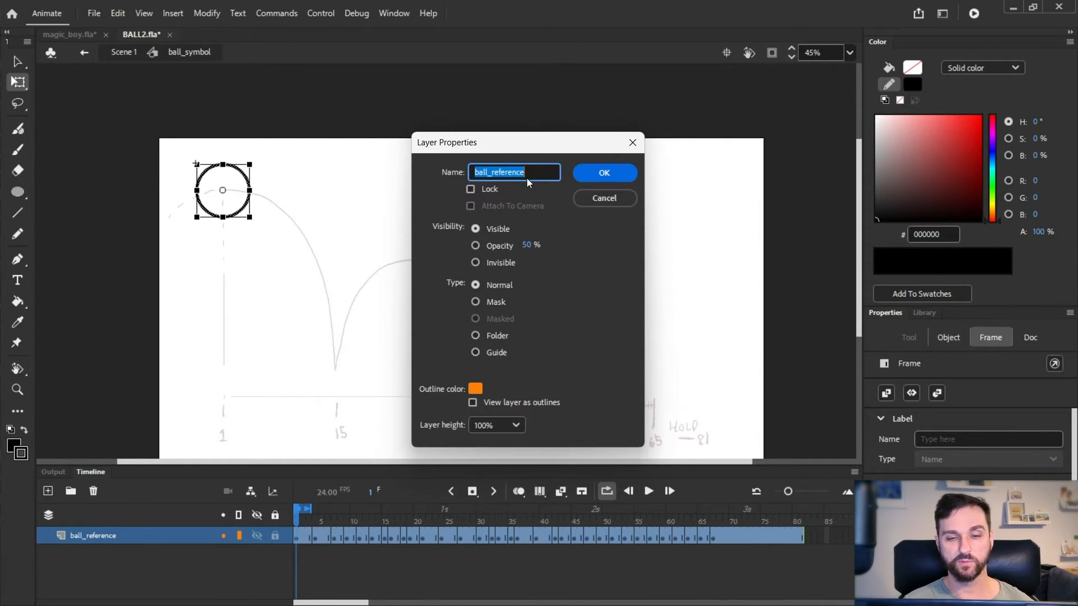
left_click(476, 246)
left_click_drag(534, 245, 527, 263)
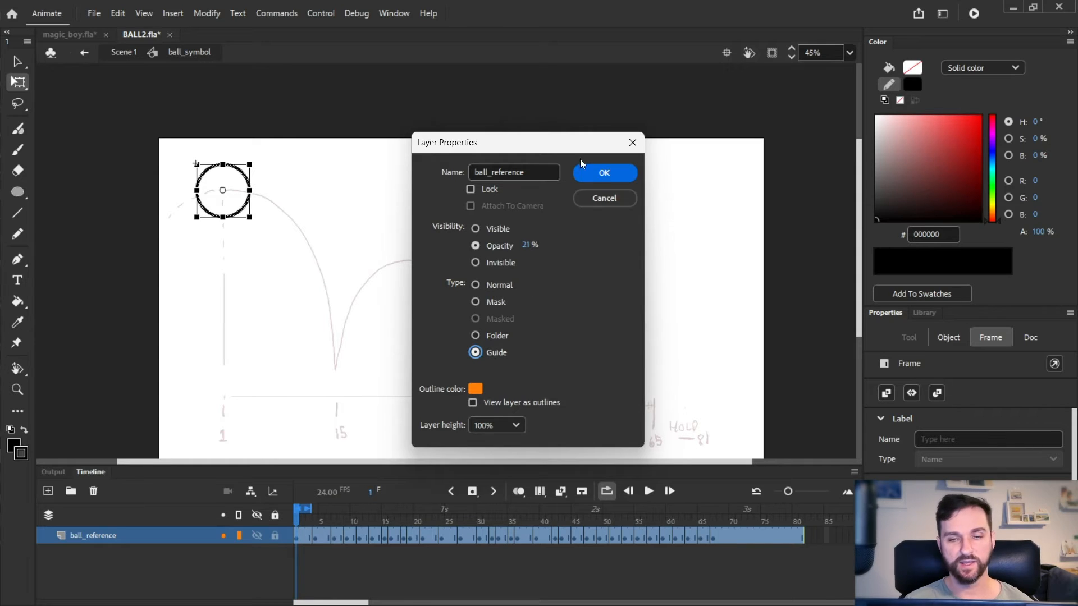
left_click(595, 174)
left_click(92, 547)
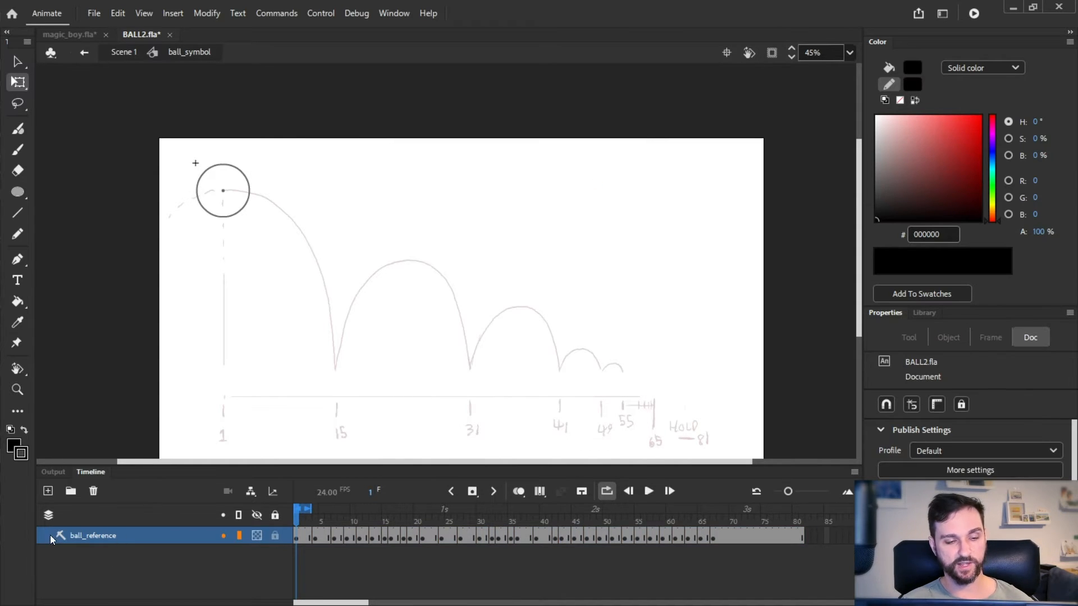
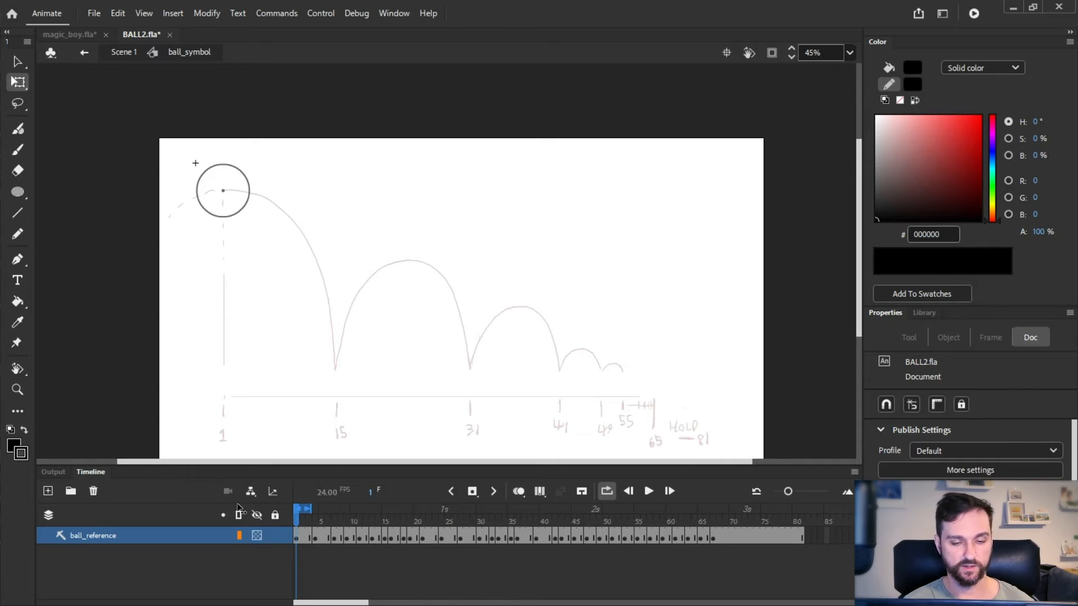
Add a layer above ball_reference and draw an unfilled black-stroked circle, about 171.5 px wide, over the reference ball at frame 1
left_click(49, 491)
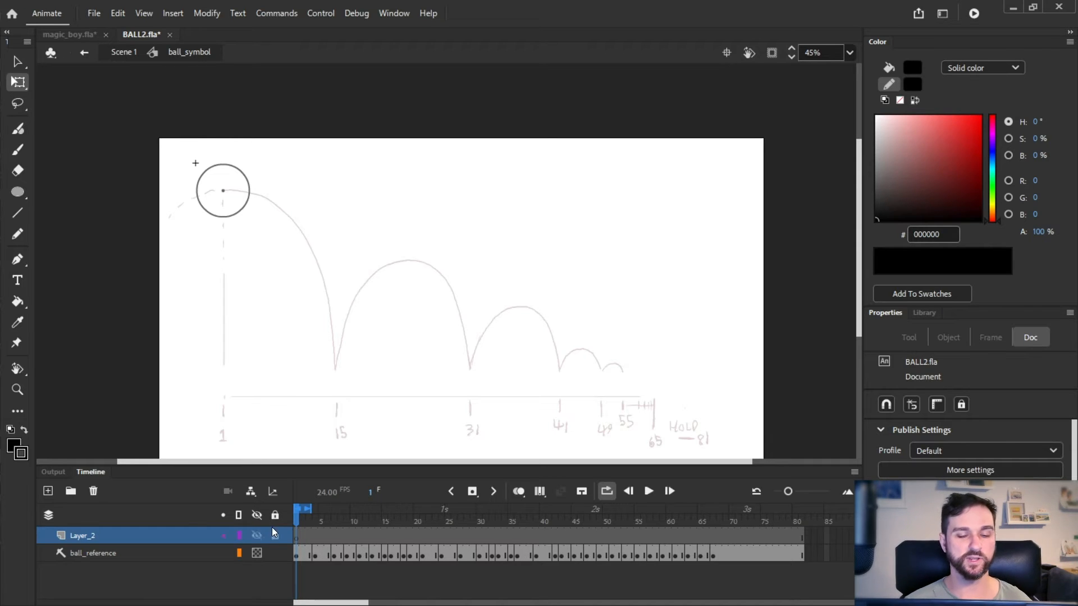
left_click(17, 192)
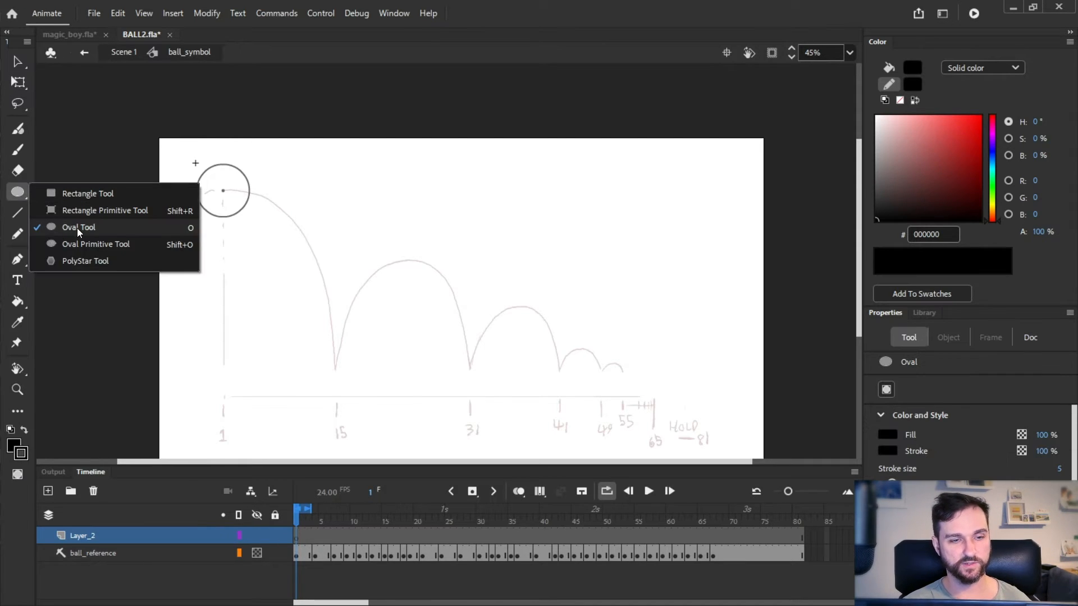
left_click(78, 228)
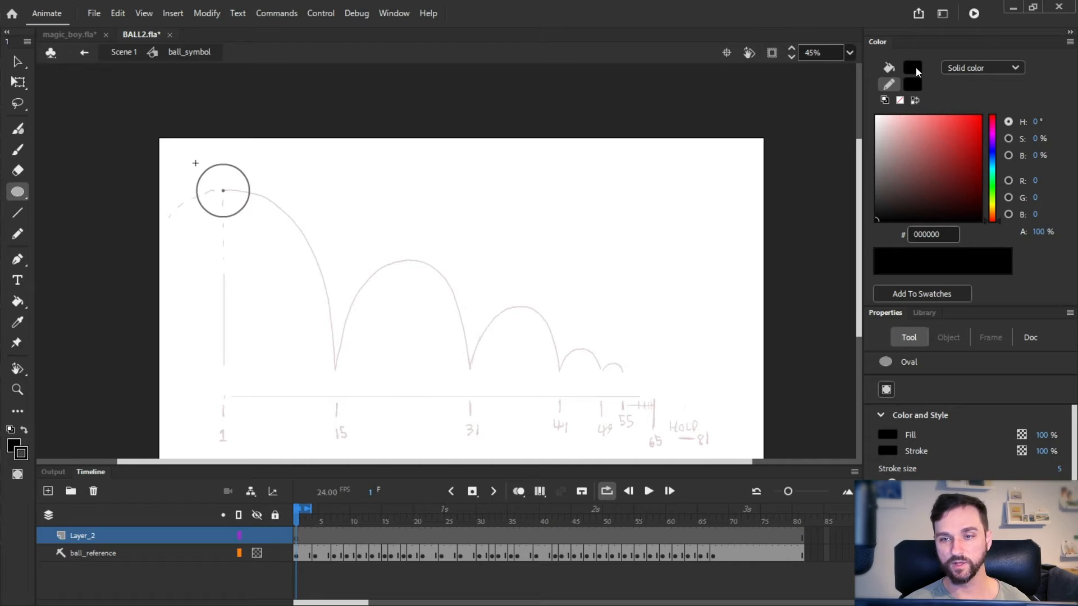
left_click(910, 66)
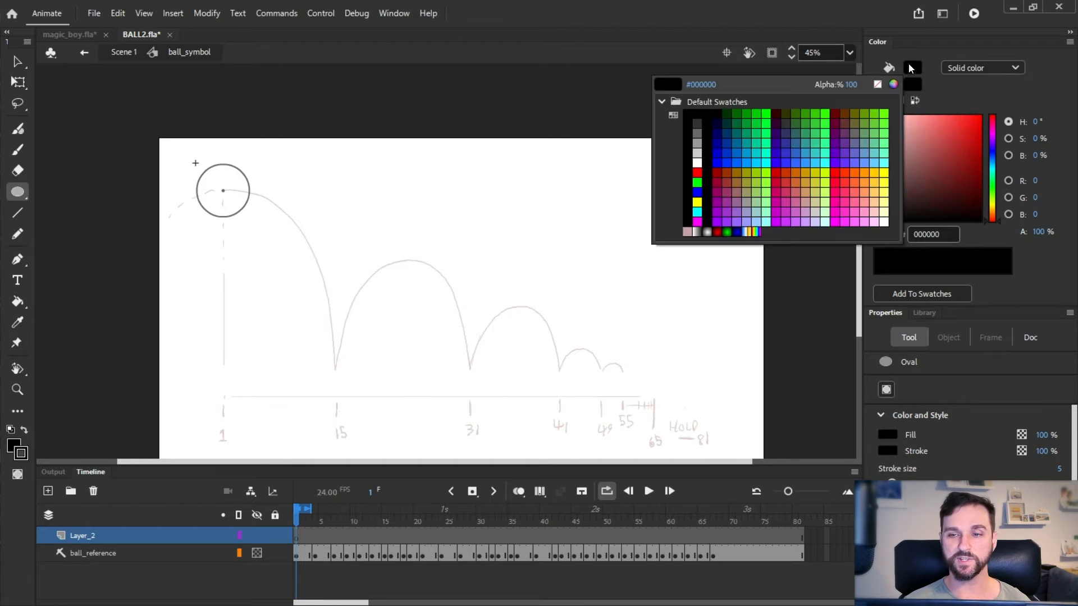
left_click(876, 84)
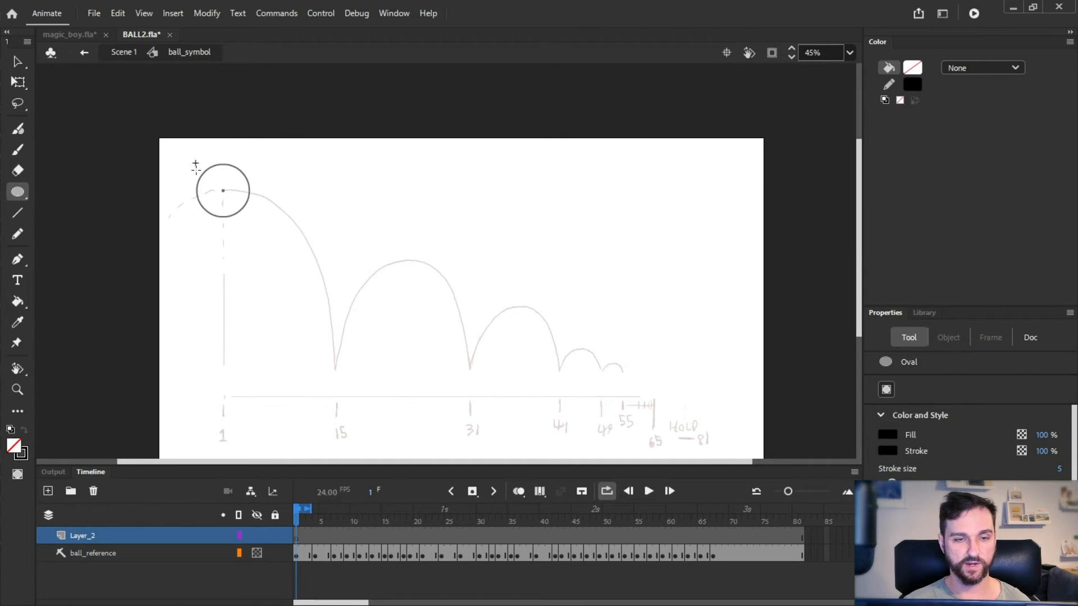
left_click_drag(195, 167, 243, 212)
Move the new circle with Free Transform until its centre sits on the reference ball's centre dot
key("q")
left_click(242, 221)
left_click_drag(183, 146, 342, 265)
left_click_drag(237, 167, 394, 286)
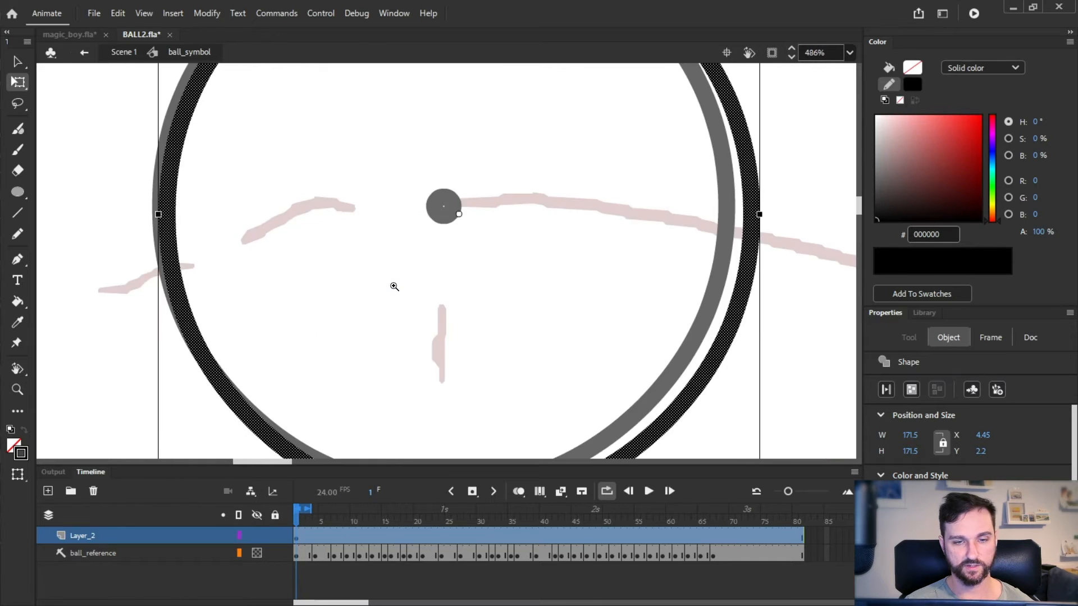
left_click_drag(357, 217, 337, 246)
left_click(354, 247, "ctrl+alt")
left_click_drag(487, 287, 453, 268)
left_click_drag(538, 355, 530, 350)
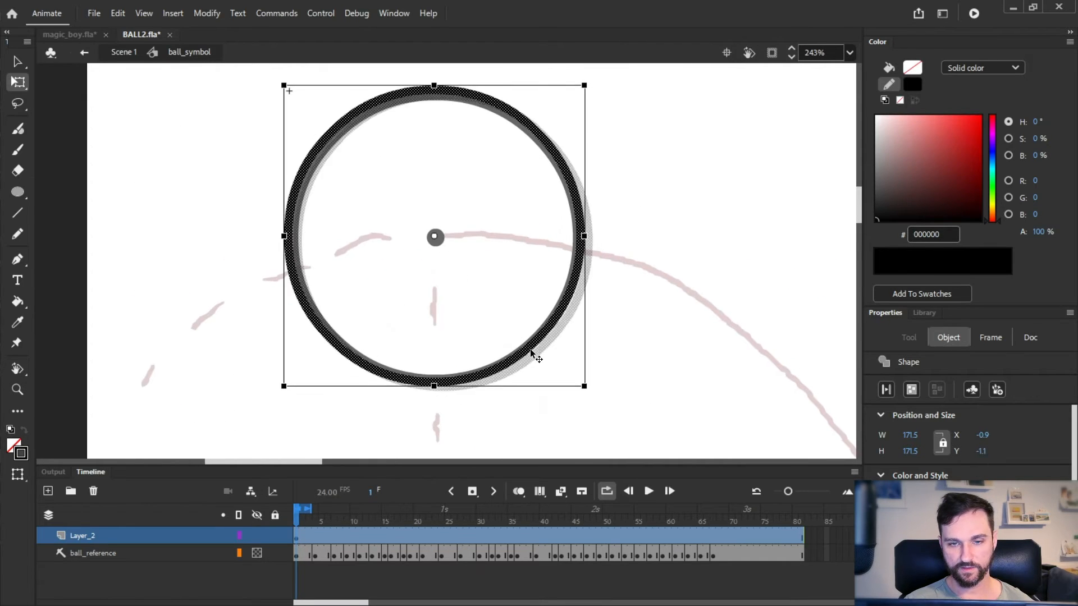
Scale the circle down to about 166 px and align its outline with the reference ball
left_click_drag(585, 386, 614, 385)
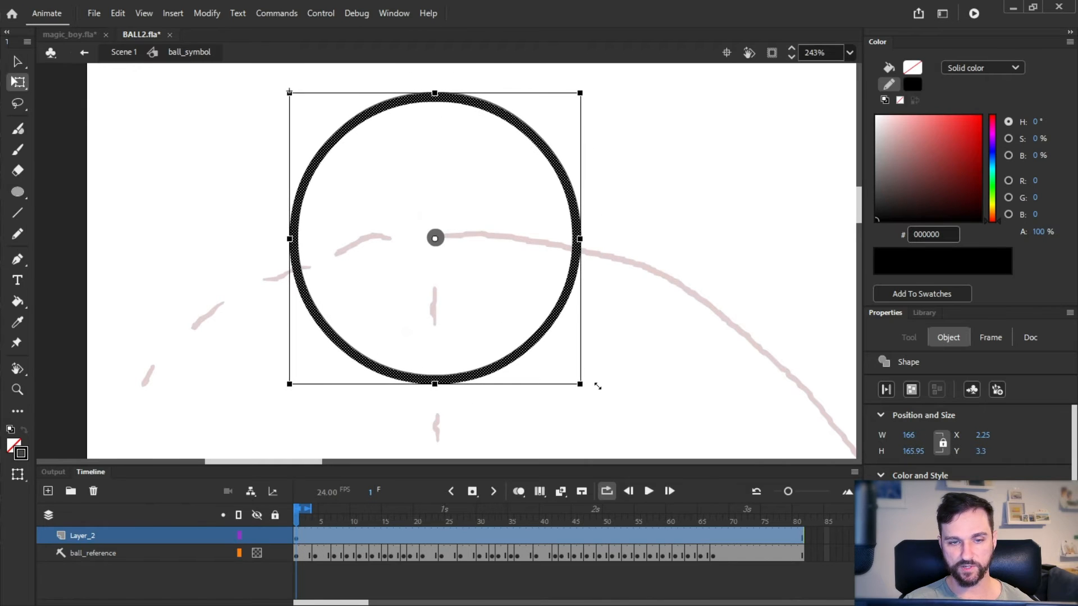
left_click_drag(543, 333, 517, 343)
left_click(495, 317, "ctrl+alt")
left_click_drag(525, 236, 512, 265)
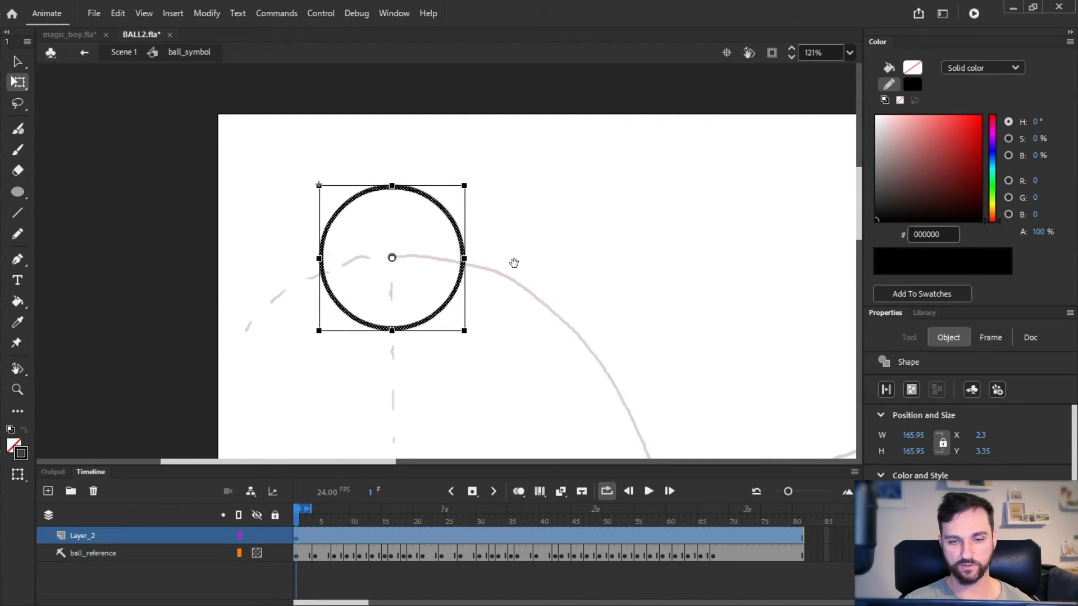
left_click(564, 268)
left_click(572, 269, "ctrl+alt")
left_click(375, 253, "ctrl")
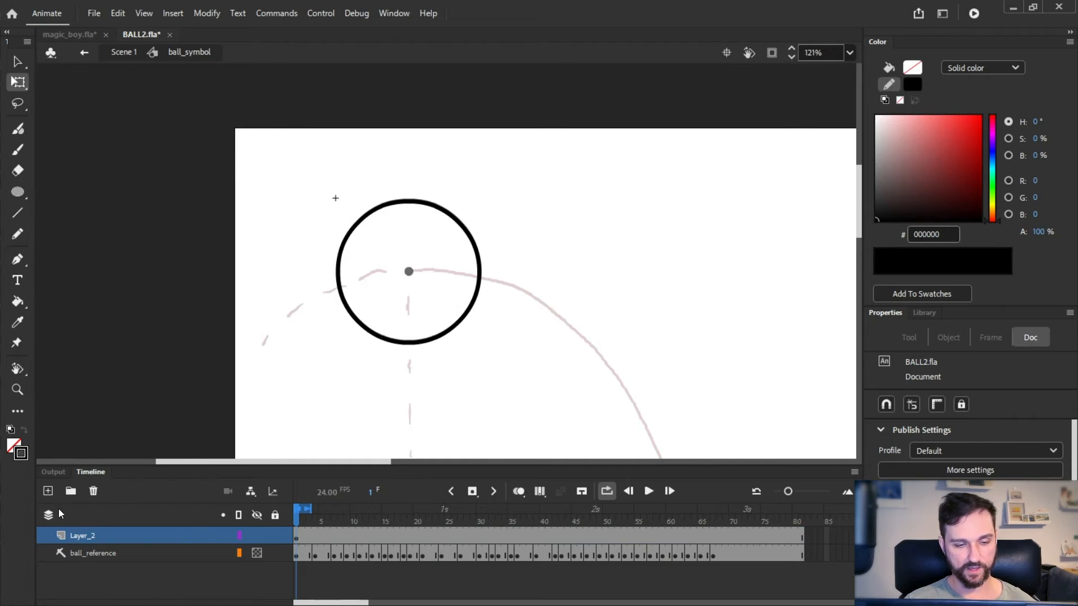
Add a layer above the circle and paint two dot eyes and a smile on the ball at frame 1 with the Classic Brush
left_click(49, 492)
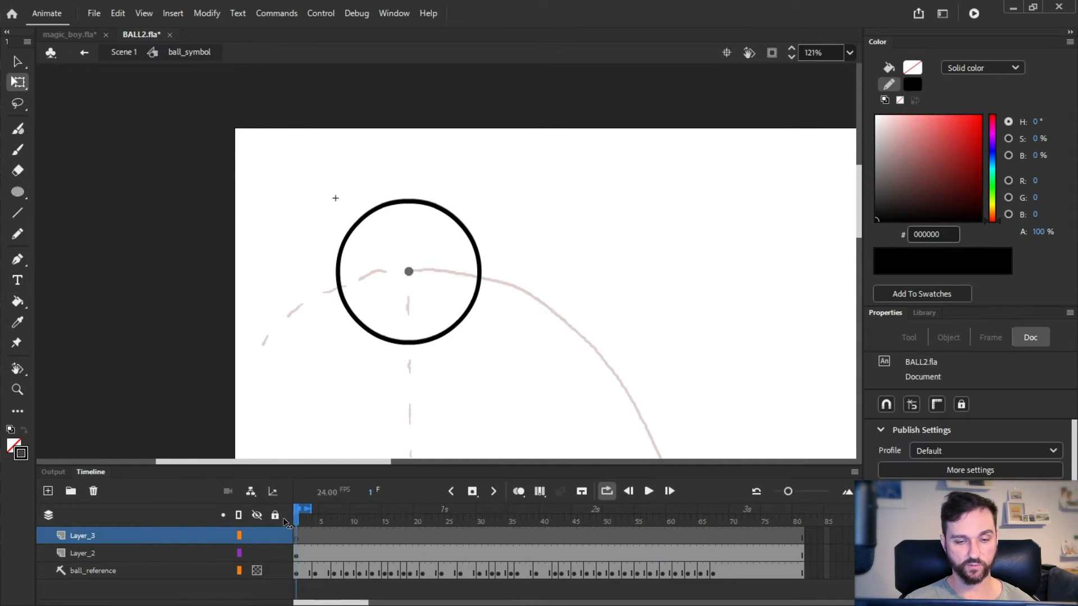
left_click(321, 571)
left_click(340, 572)
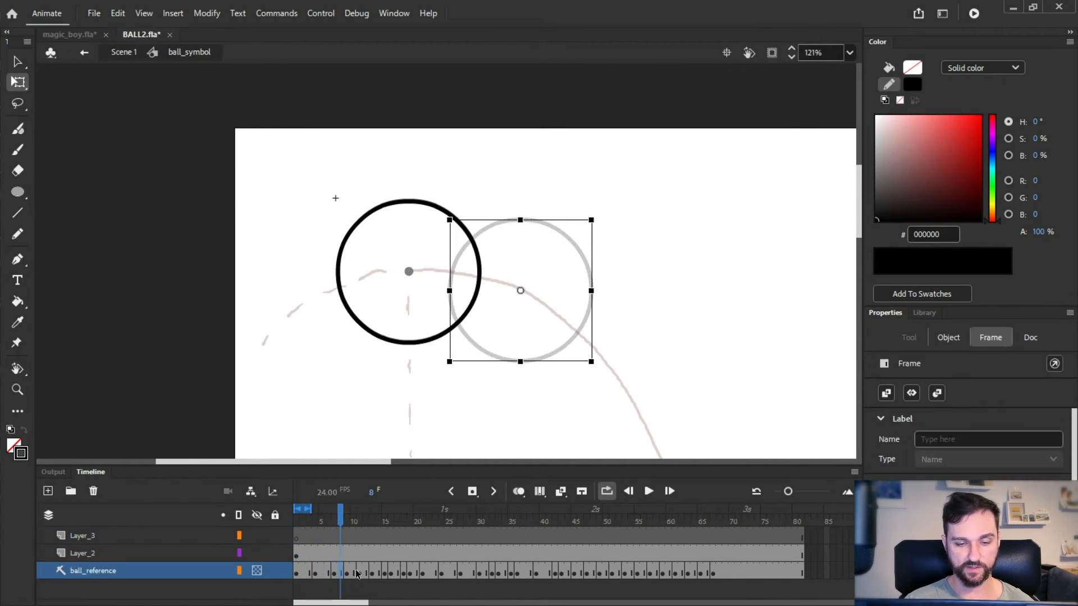
left_click(360, 572)
left_click(390, 571)
left_click(315, 572)
left_click(296, 537)
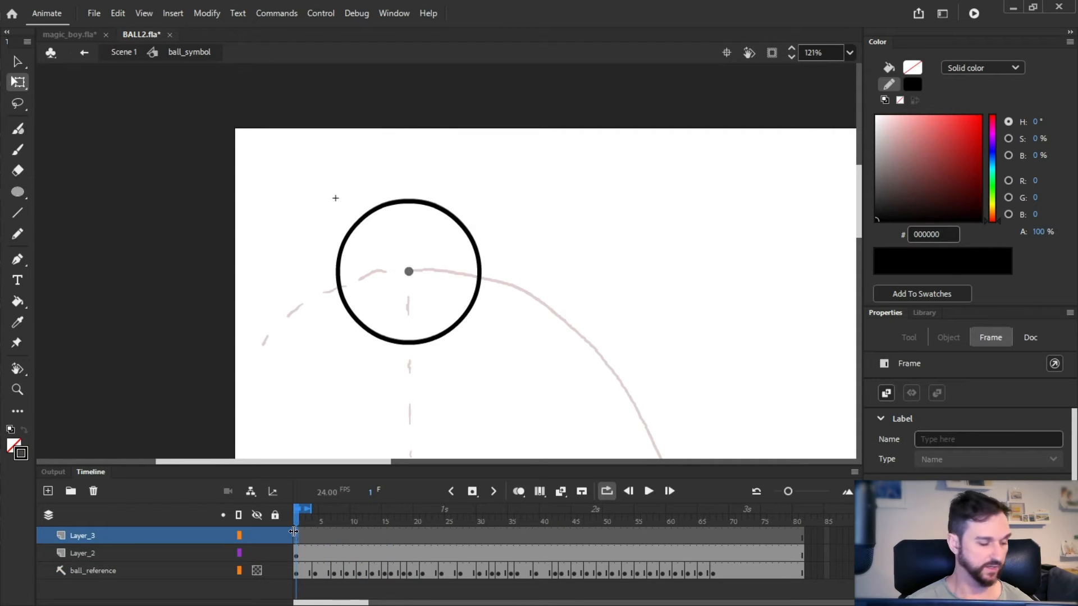
key("b")
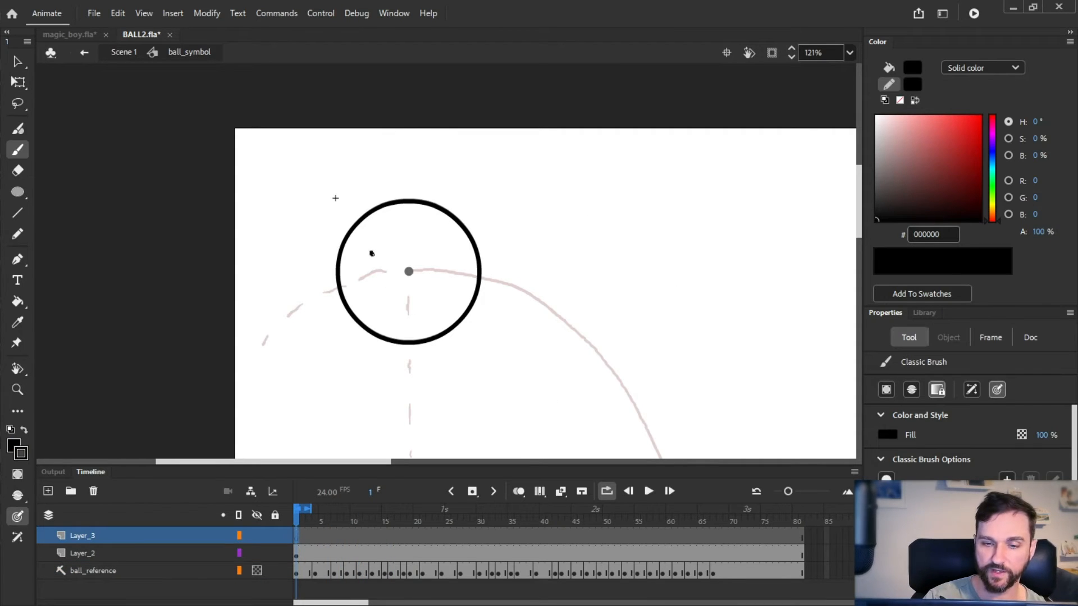
left_click(371, 253)
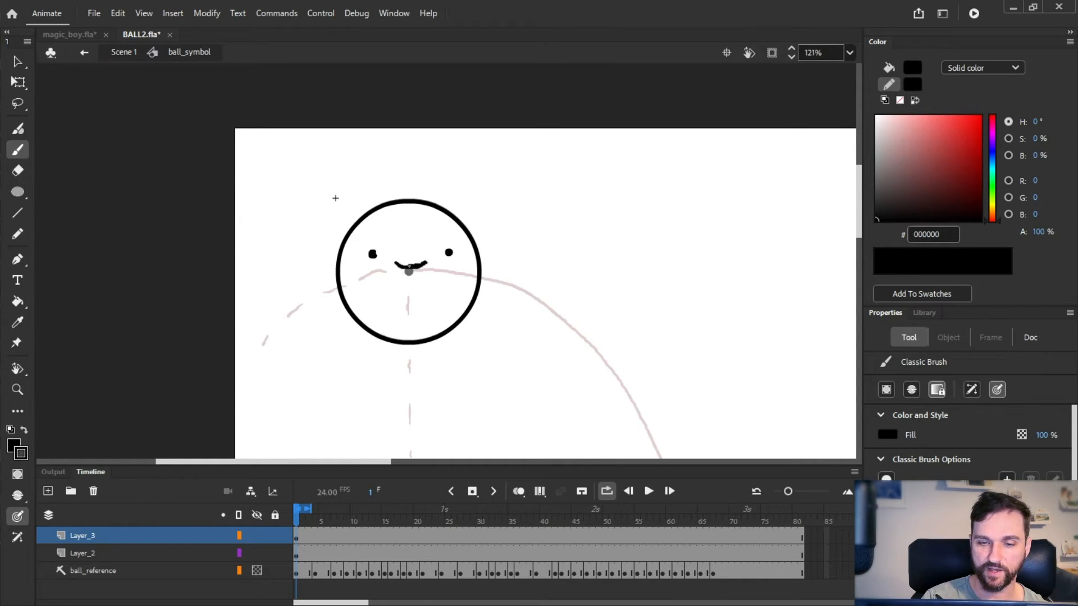
With onion skinning on, insert a keyframe at frame 4 of the face layer and delete the face from it
left_click(314, 537)
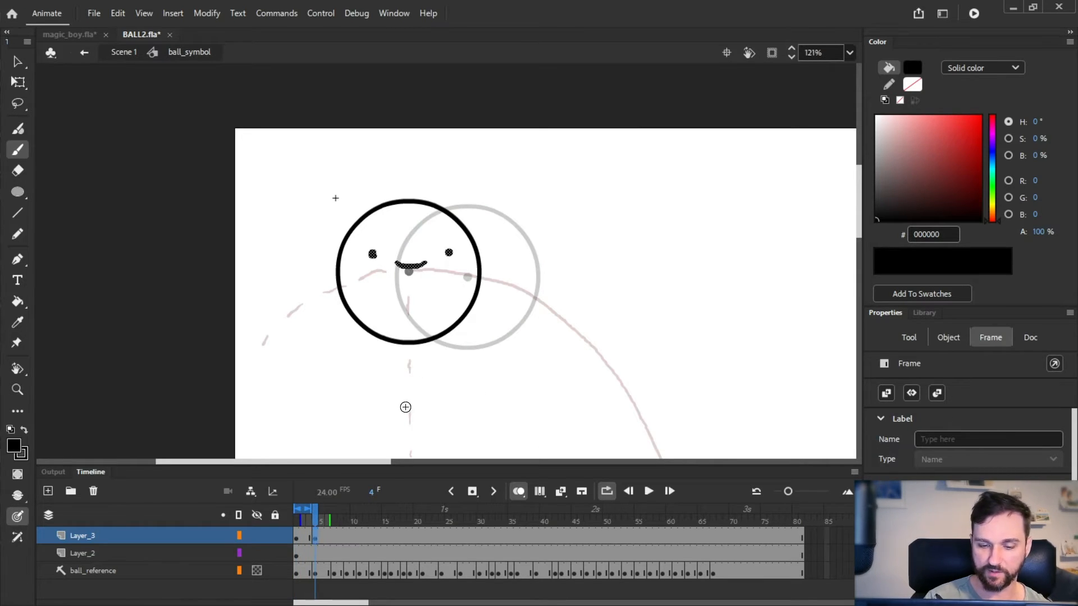
key("ctrl+equal")
key("q")
left_click_drag(425, 289, 426, 270)
key("Delete")
Step through the frames up to frame 16 to examine the reference ball's path relative to the stationary circle
left_click(322, 537)
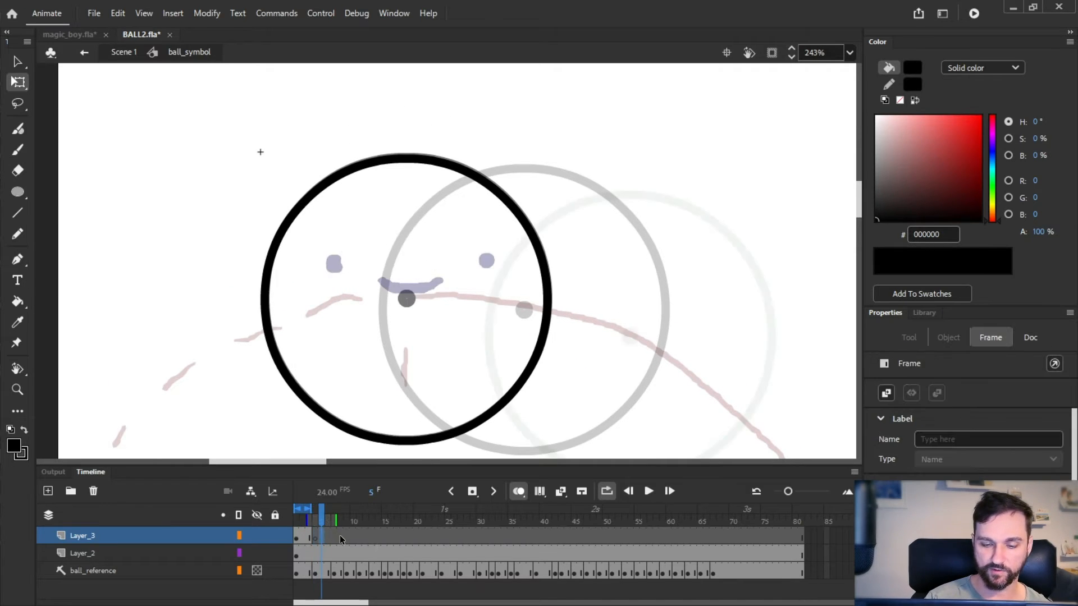
left_click(337, 536)
left_click_drag(361, 537, 366, 536)
key("ctrl+minus")
key("ctrl+minus")
key("ctrl+minus")
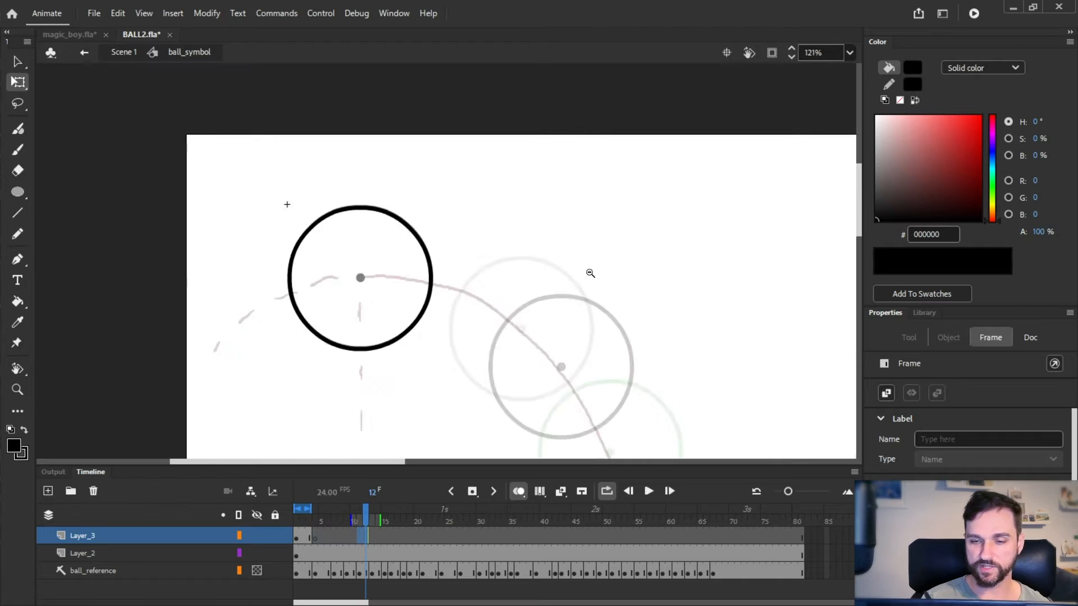
left_click_drag(363, 513, 393, 517)
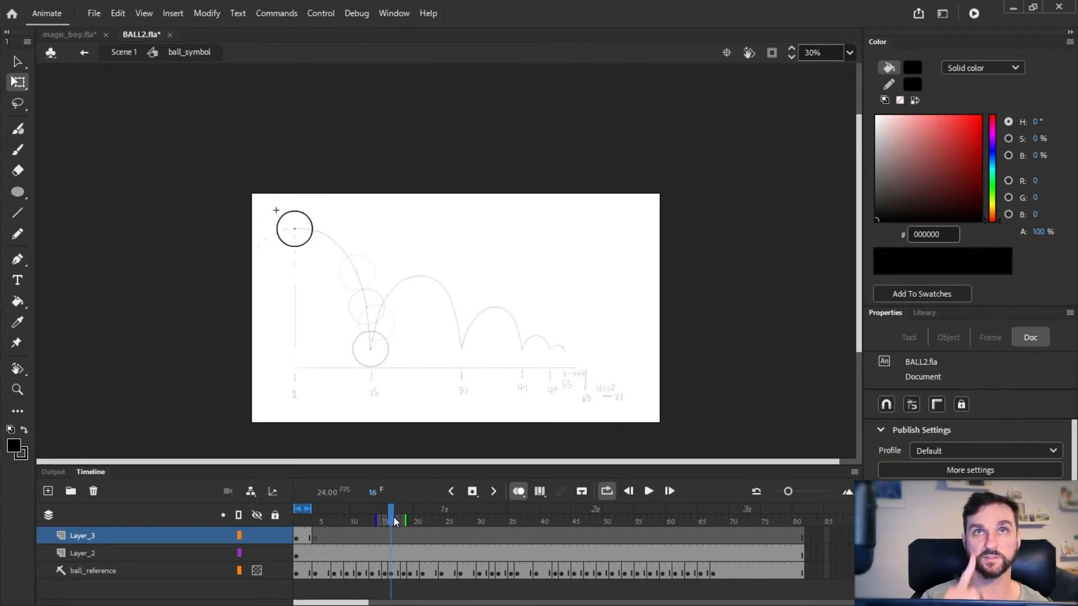
Paint the eyes and smile at the ball's top edge in a new face-layer keyframe at frame 16, and slightly lower at frame 15
left_click(394, 540)
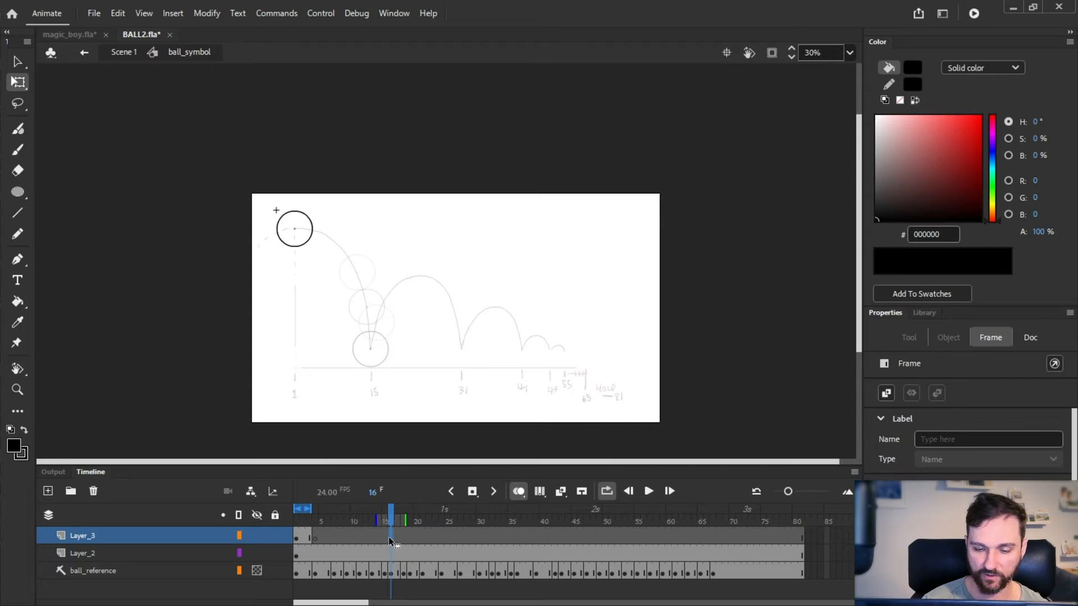
key("s")
left_click(363, 303, "ctrl")
left_click(378, 262, "ctrl")
left_click_drag(316, 103, 433, 255)
left_click(436, 255, "ctrl")
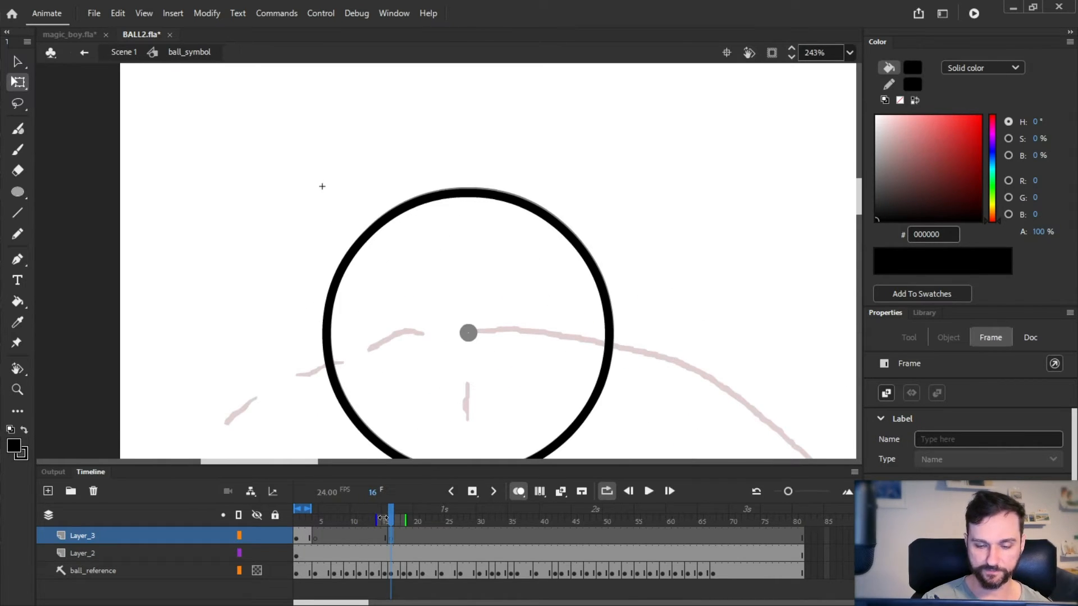
left_click_drag(383, 518, 229, 502)
key("b")
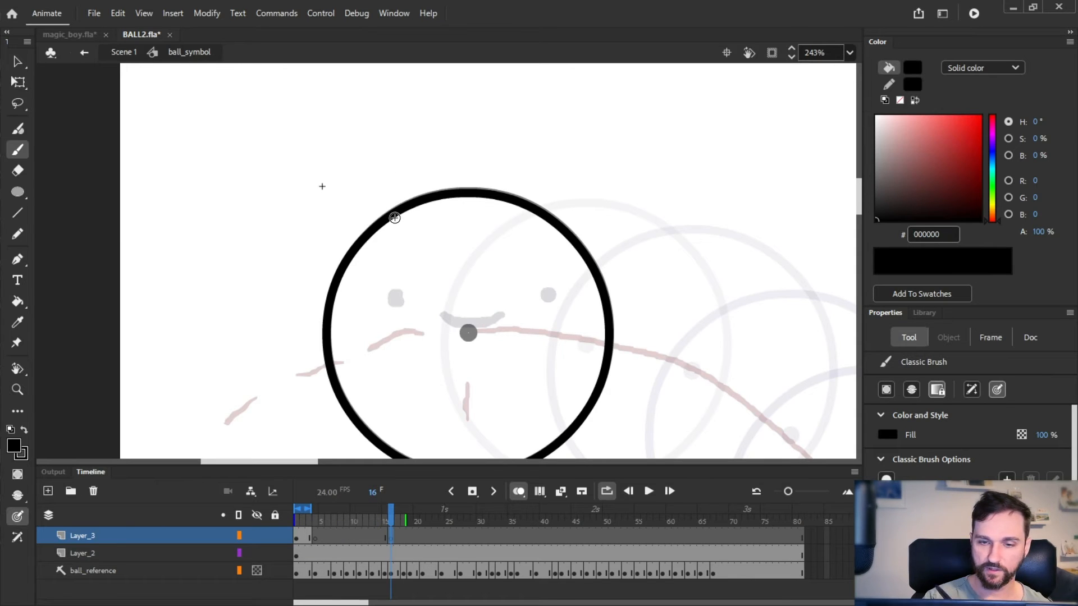
left_click_drag(400, 215, 399, 215)
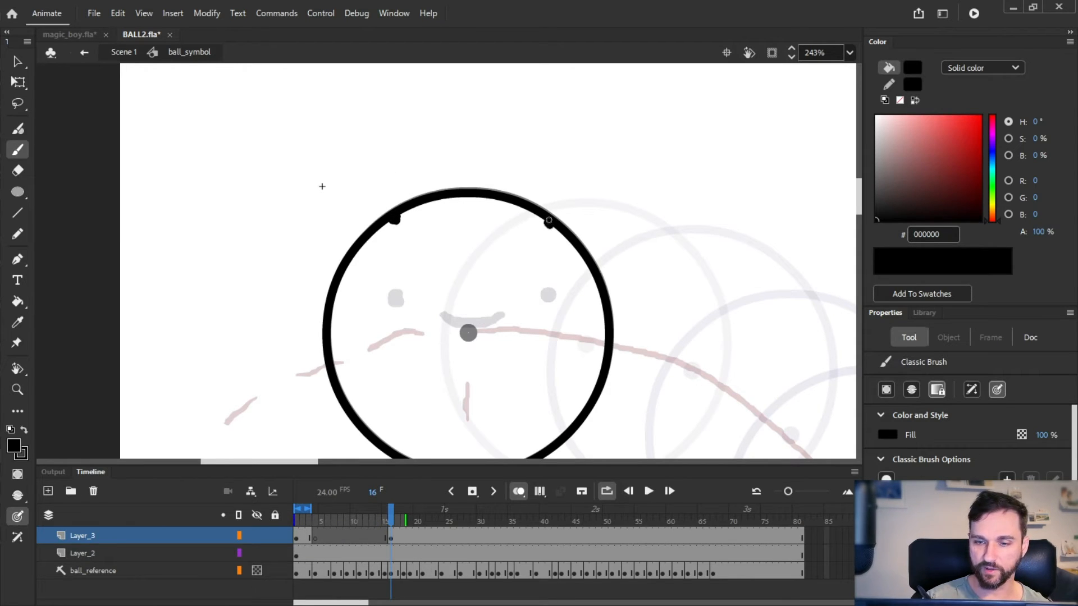
left_click_drag(487, 233, 504, 228)
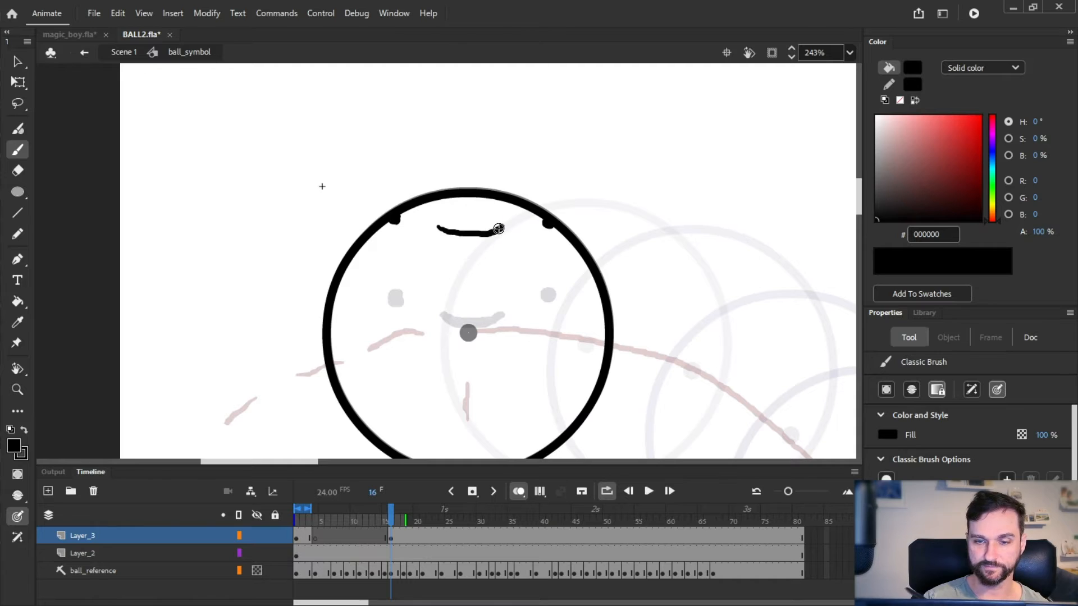
key("comma")
left_click_drag(396, 239, 402, 238)
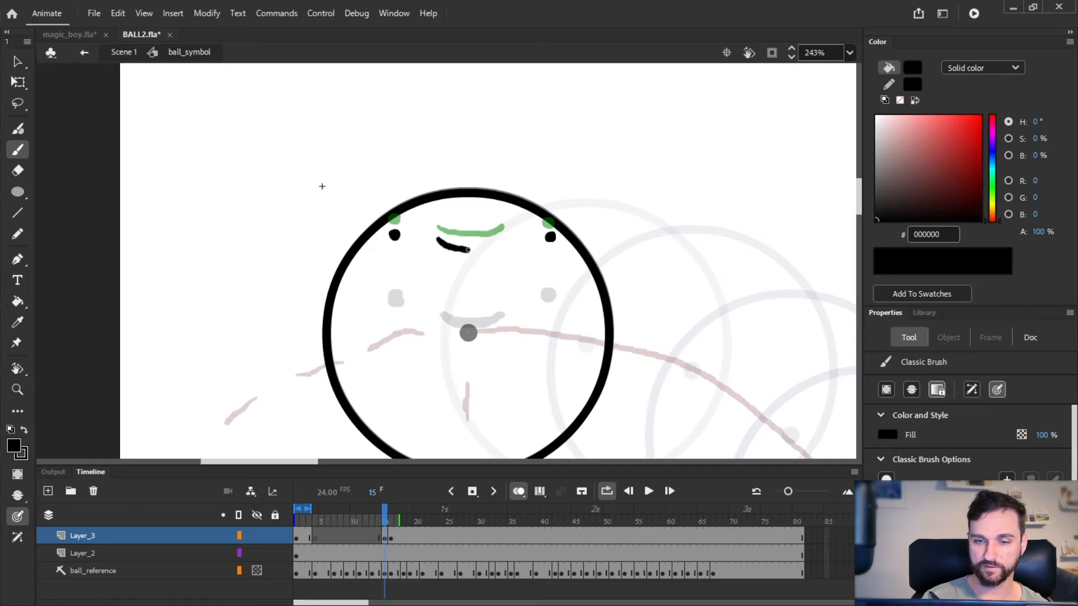
Insert blank keyframes at frames 7, 9, 11 and 13 of the face layer
key("alt+comma")
left_click(335, 537)
key("F7")
left_click(349, 539)
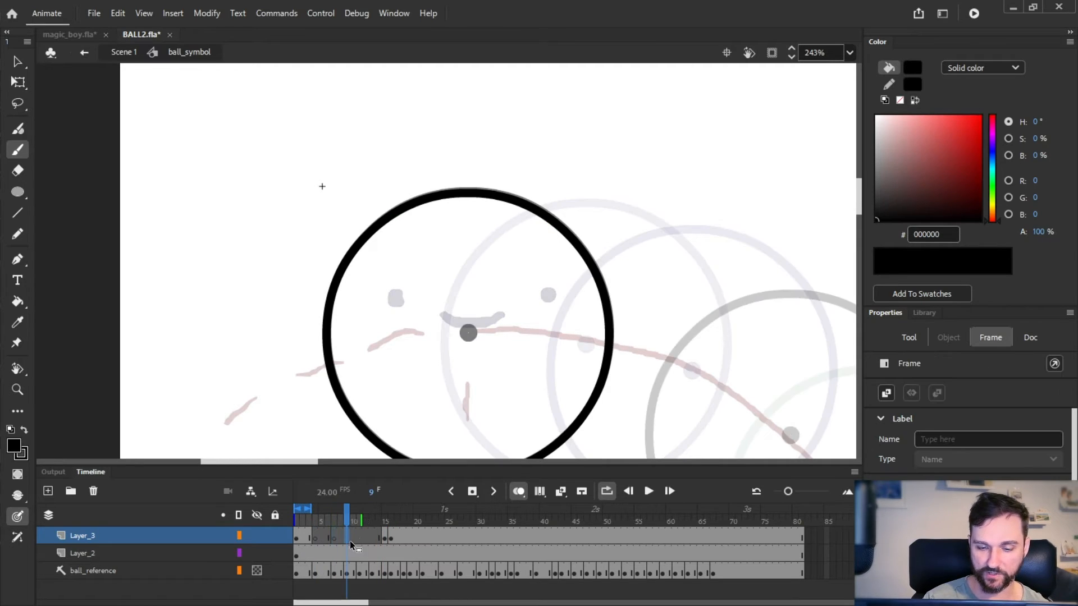
key("F7")
left_click(361, 537)
left_click(373, 538)
key("F7")
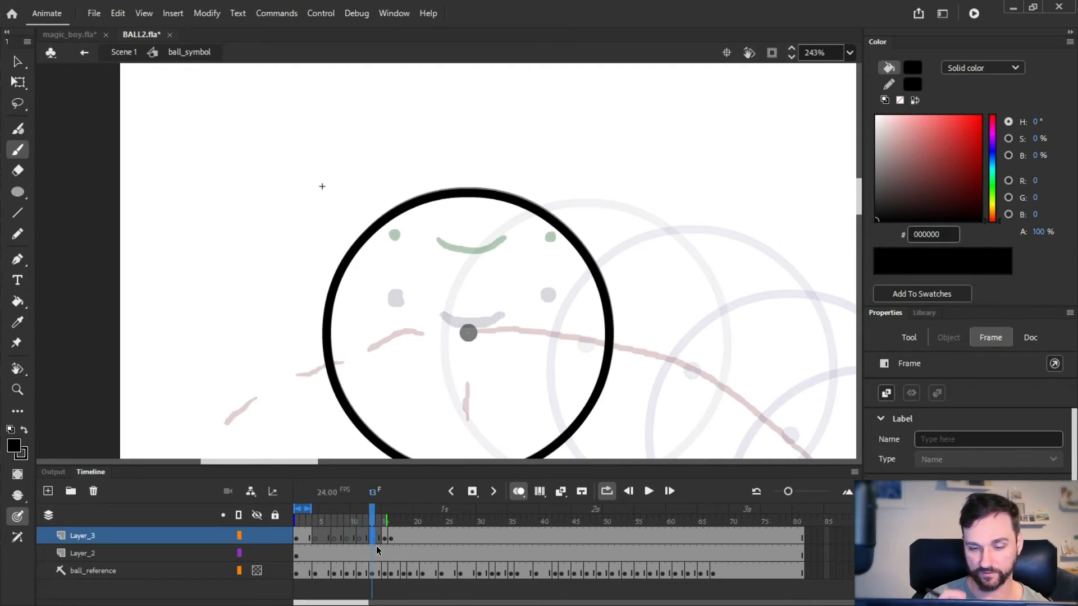
Paint the eyes and smile at frames 4, 7 and 9, placing the face progressively higher on the ball
key("alt+comma")
key("alt+comma")
key("alt+comma")
key("alt+comma")
left_click(395, 287)
left_click(549, 289)
left_click_drag(441, 309, 501, 312)
key("alt+period")
left_click(396, 275)
left_click(549, 279)
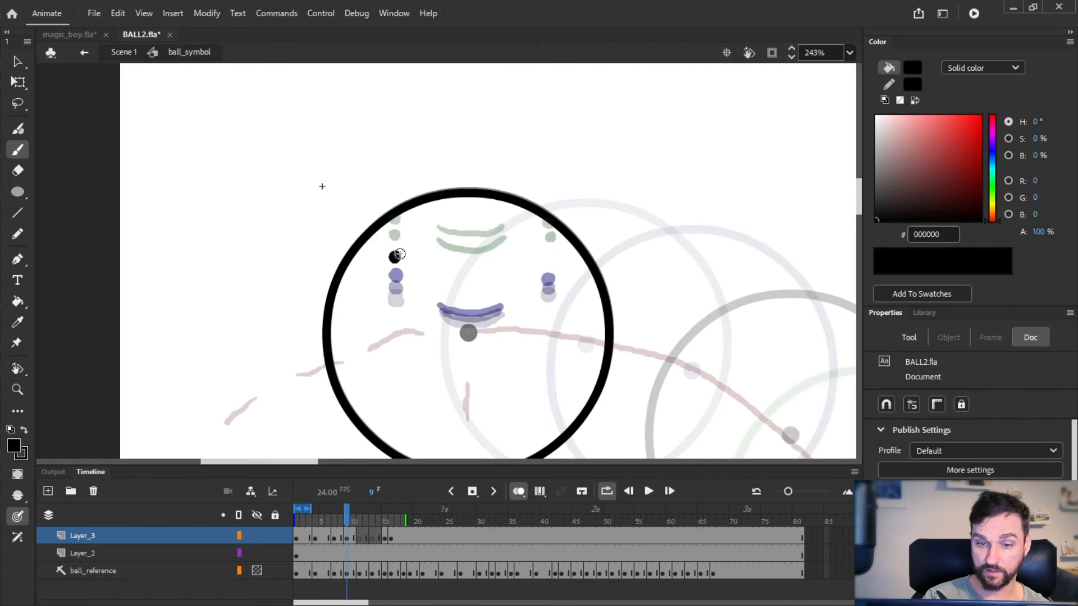
left_click(549, 261)
left_click_drag(441, 296, 501, 294)
Paint the eyes and smile at frame 11, above the face of frame 9
key("alt+period")
left_click(395, 246)
left_click(551, 246)
left_click_drag(443, 272, 502, 272)
Compare the spacing of the neighbouring faces and nudge the eyes at frame 9 downward
key("q")
left_click(487, 303)
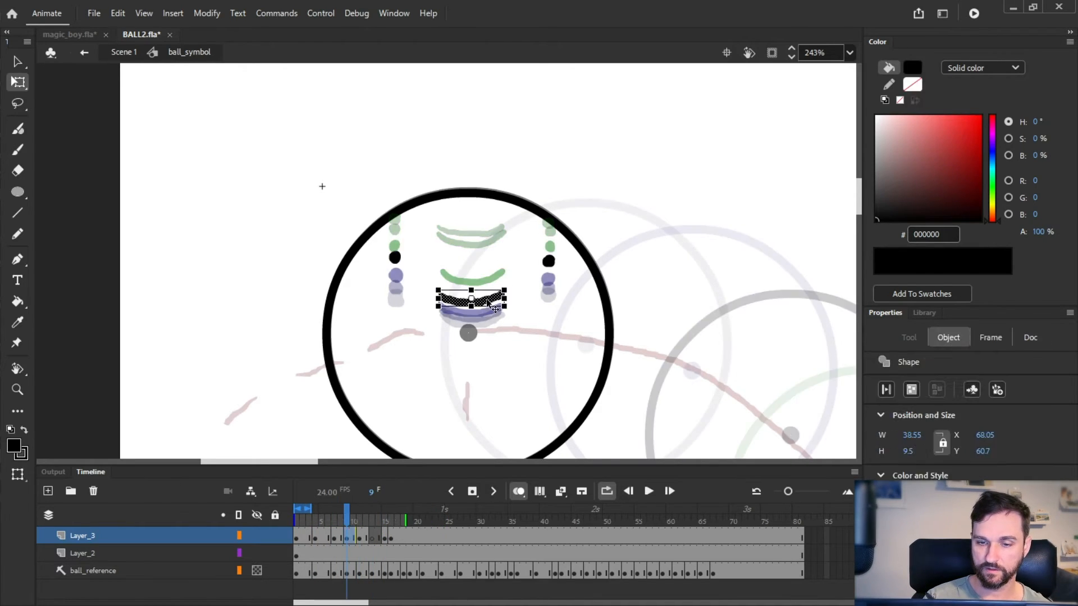
key("alt+comma")
key("alt+comma")
key("alt+period")
key("alt+period")
left_click_drag(564, 249, 363, 273)
key("shift+Down")
Clear and repaint the face at frame 11, and paint the next, higher face at frame 13
key("alt+period")
key("b")
left_click(360, 536)
key("Delete")
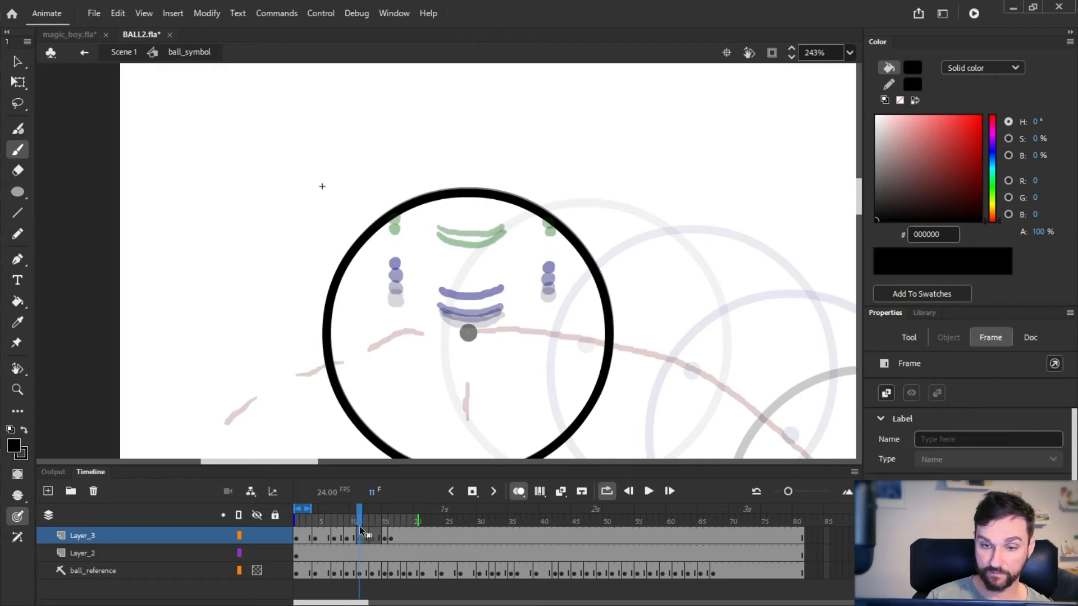
left_click(396, 255)
left_click(549, 255)
left_click_drag(441, 280, 505, 273)
key("alt+period")
left_click(397, 241)
left_click(549, 244)
left_click_drag(442, 255, 502, 256)
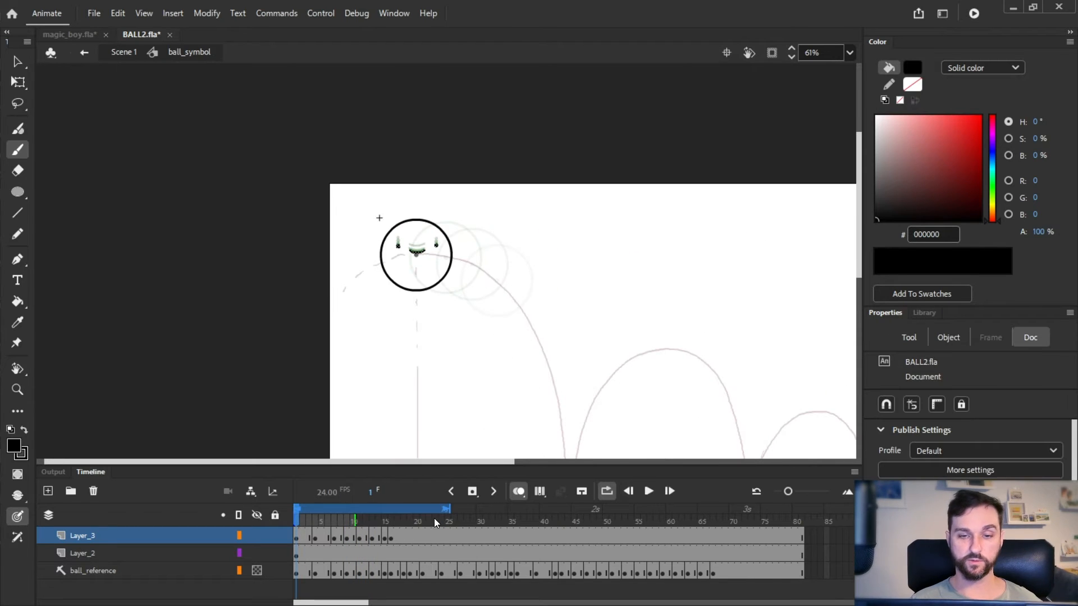
Play back the looped range to review the face rising up the ball
left_click_drag(591, 335, 517, 274)
key("Return")
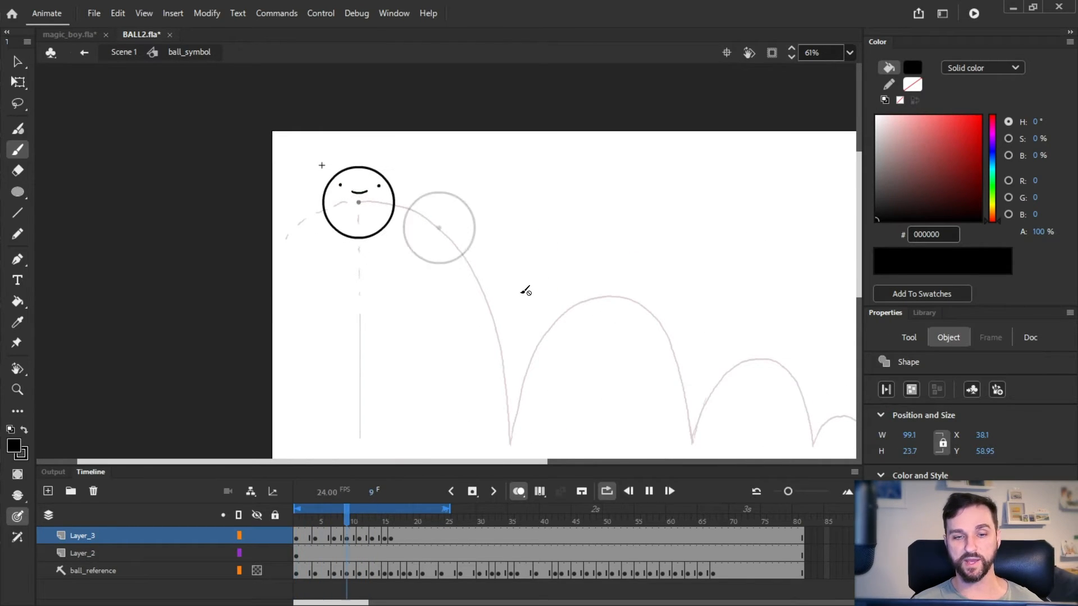
key("Return")
Insert blank keyframes at frames 18 and 21 of the face layer and paint two eyes near the ball's lower edge at frame 21
mouse_move(403, 521)
left_mouse_down()
mouse_move(285, 521)
mouse_move(386, 521)
mouse_move(284, 511)
mouse_move(344, 517)
mouse_move(298, 522)
mouse_move(341, 527)
mouse_move(402, 517)
left_mouse_up()
left_click(404, 536)
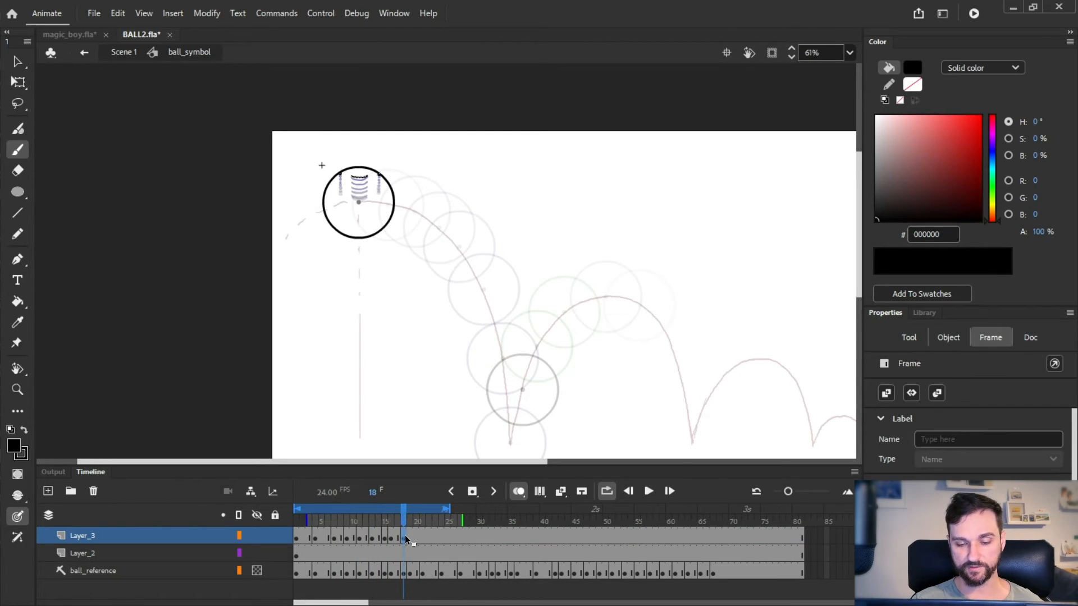
key("F7")
left_click_drag(405, 510, 429, 520)
left_click(421, 538)
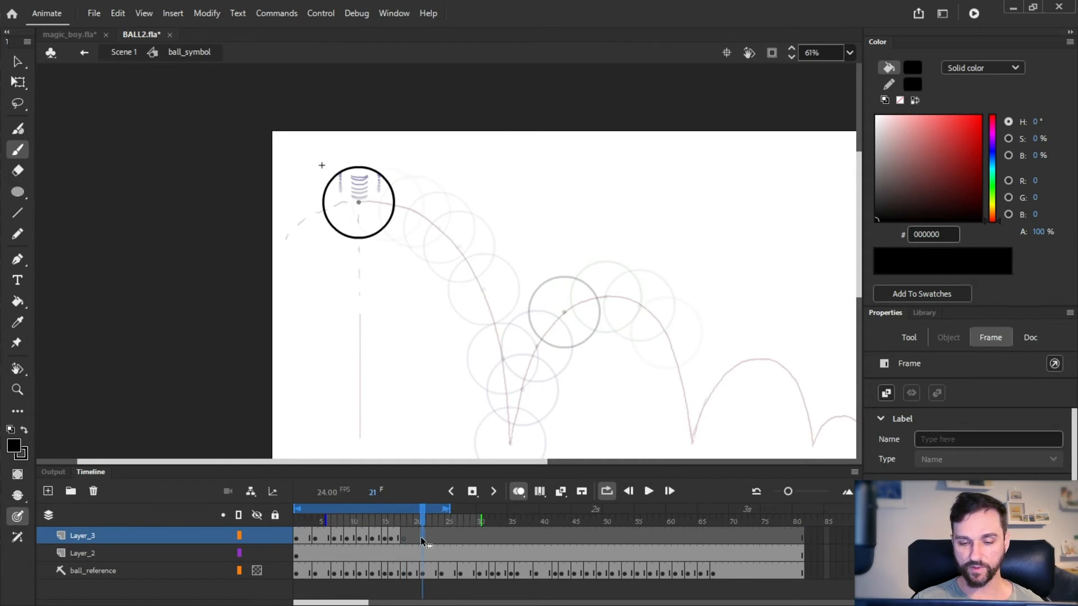
key("F7")
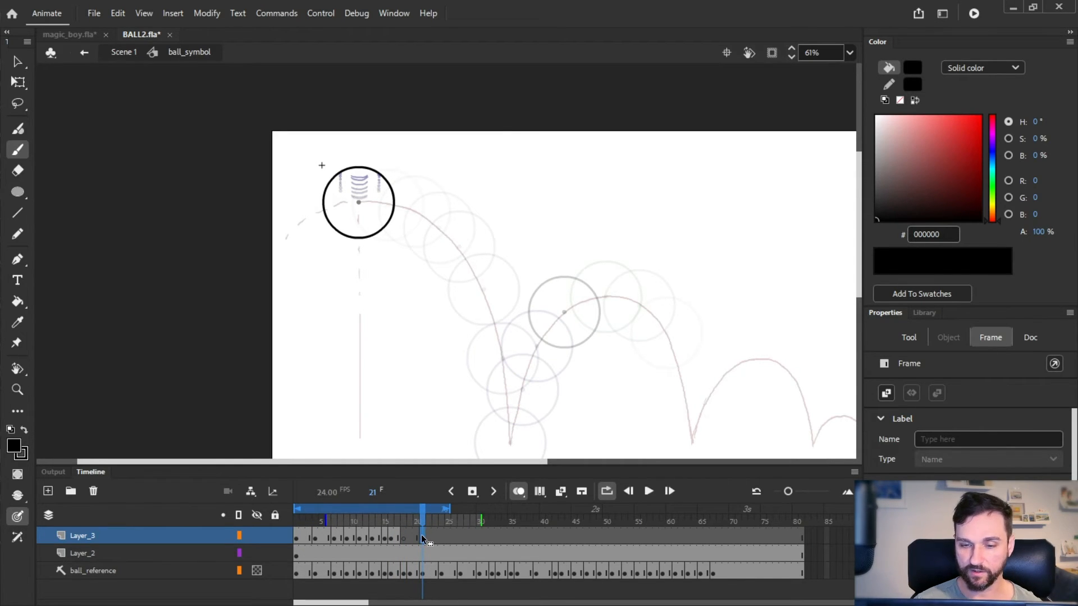
left_click(390, 216)
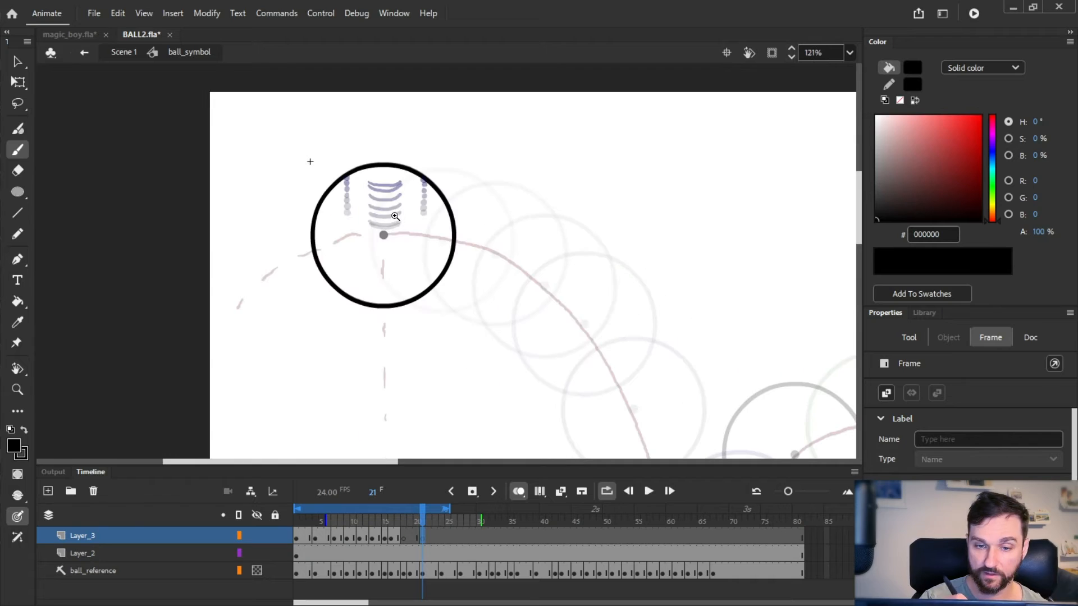
left_click(345, 285)
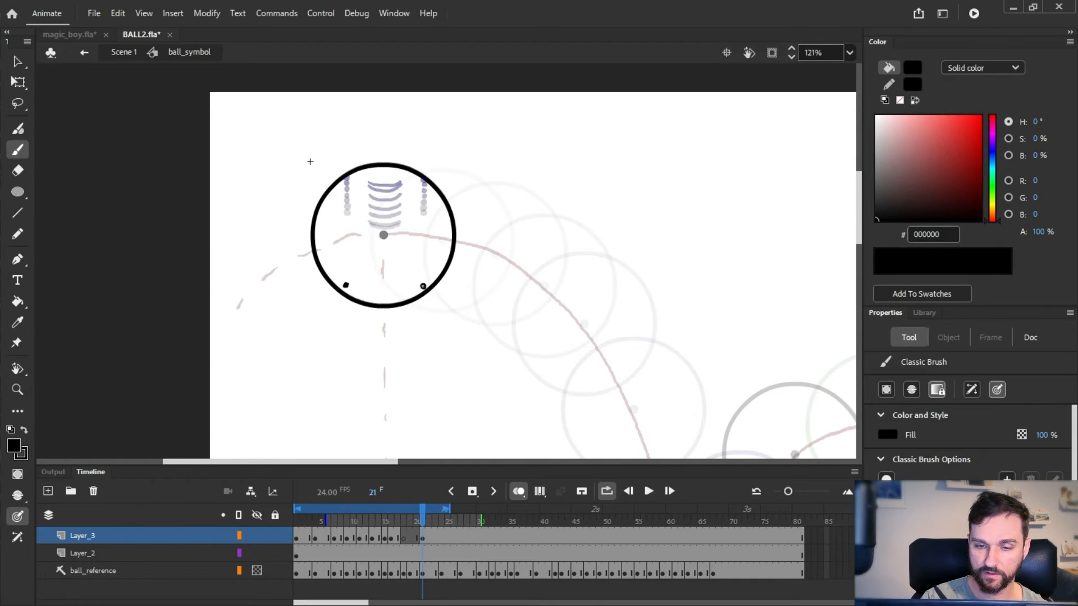
Insert keyframes without any face artwork at frames 24, 27, 30 and 32 of the face layer
left_click(445, 541)
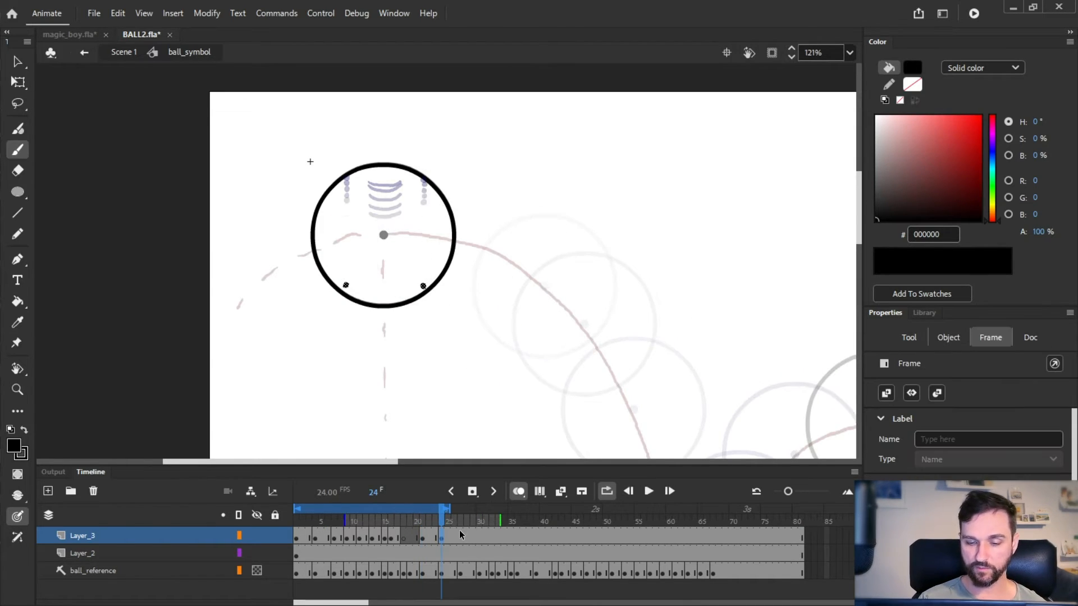
left_click(461, 536)
left_click(443, 539)
key("Delete")
left_click(460, 540)
key("Delete")
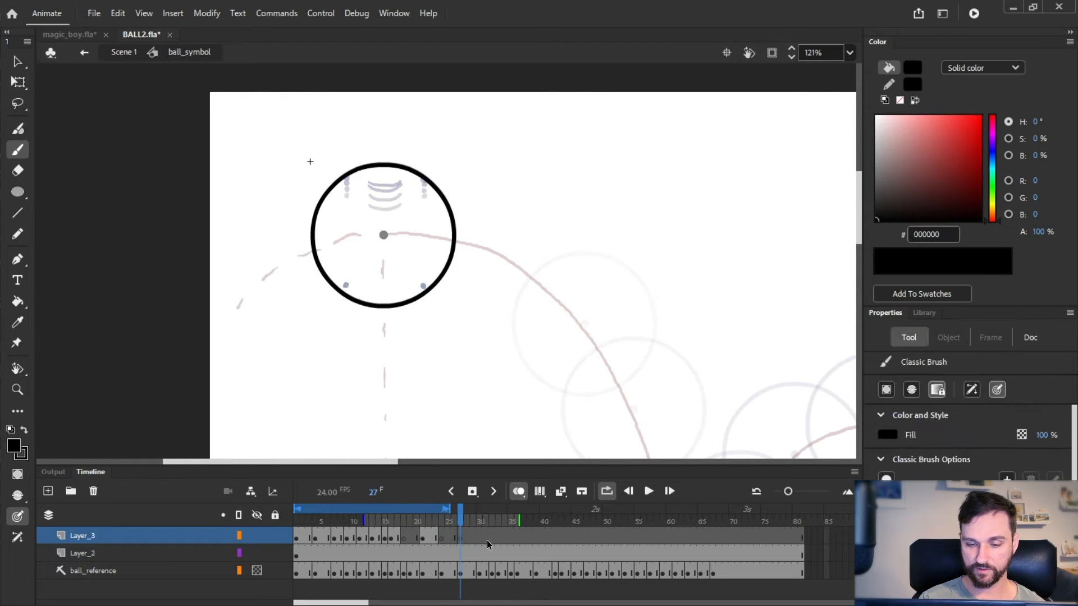
left_click(487, 542)
left_click_drag(842, 381, 695, 288)
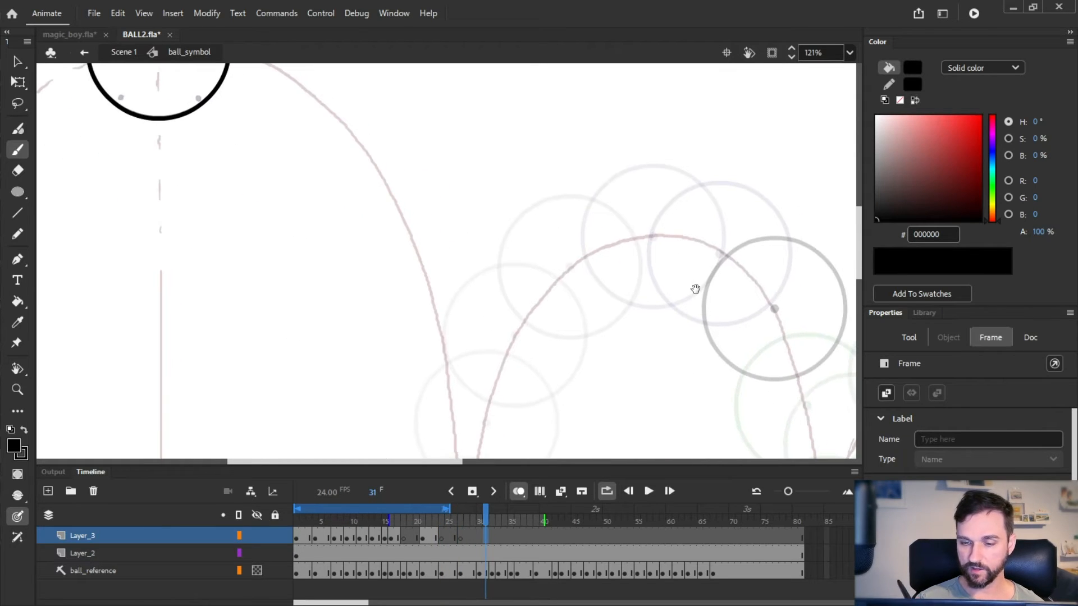
left_click(490, 539)
left_click_drag(477, 365, 672, 389)
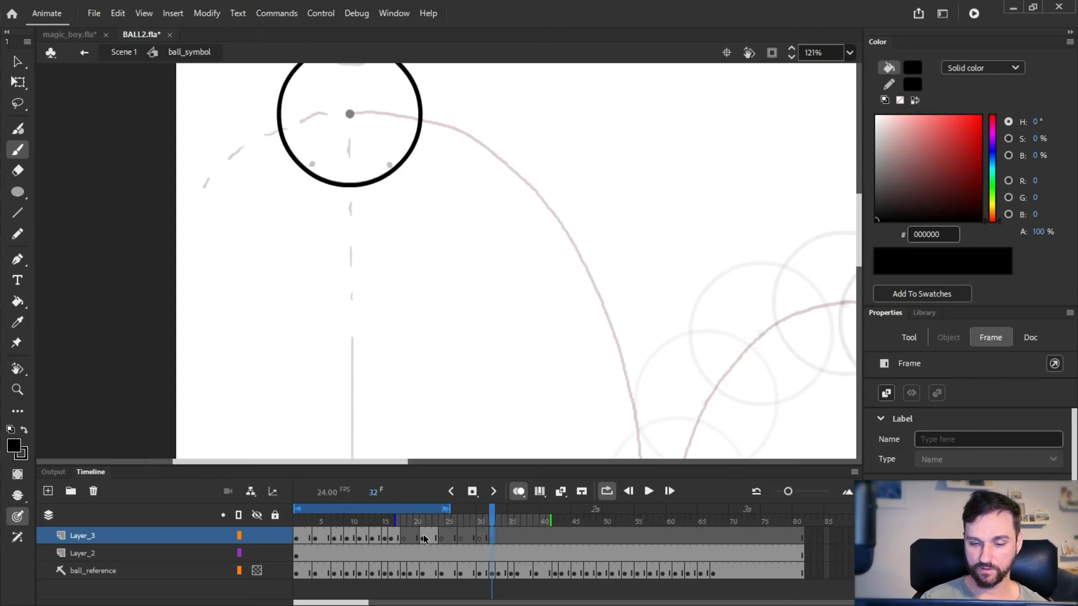
Paint the eyes and smile at frames 24 and 27, moving the face upward from the ball's lower edge
left_click(442, 539)
left_click_drag(467, 252, 494, 359)
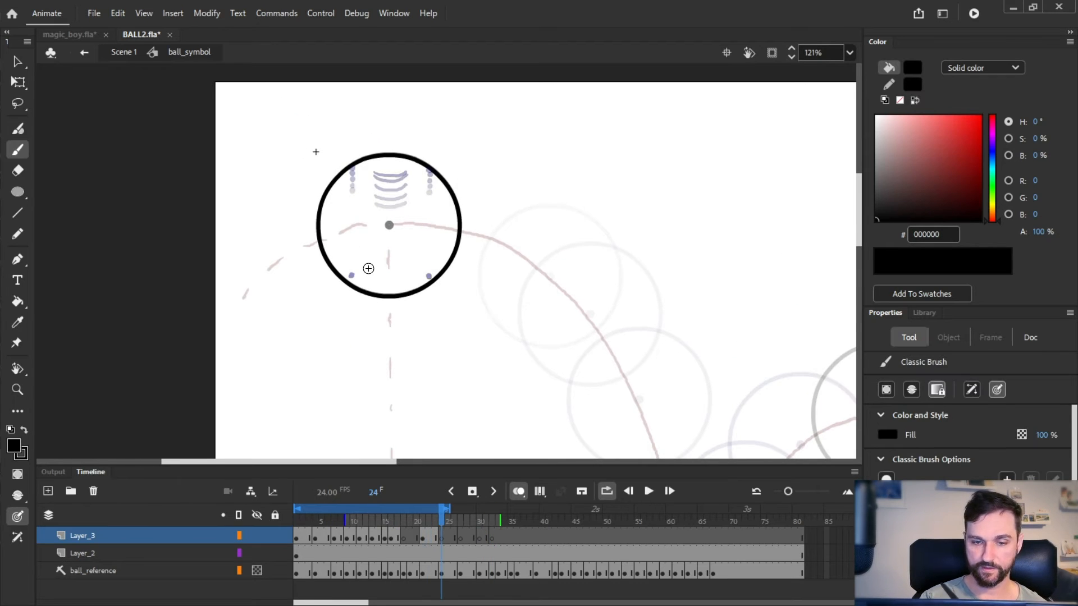
left_click(369, 268)
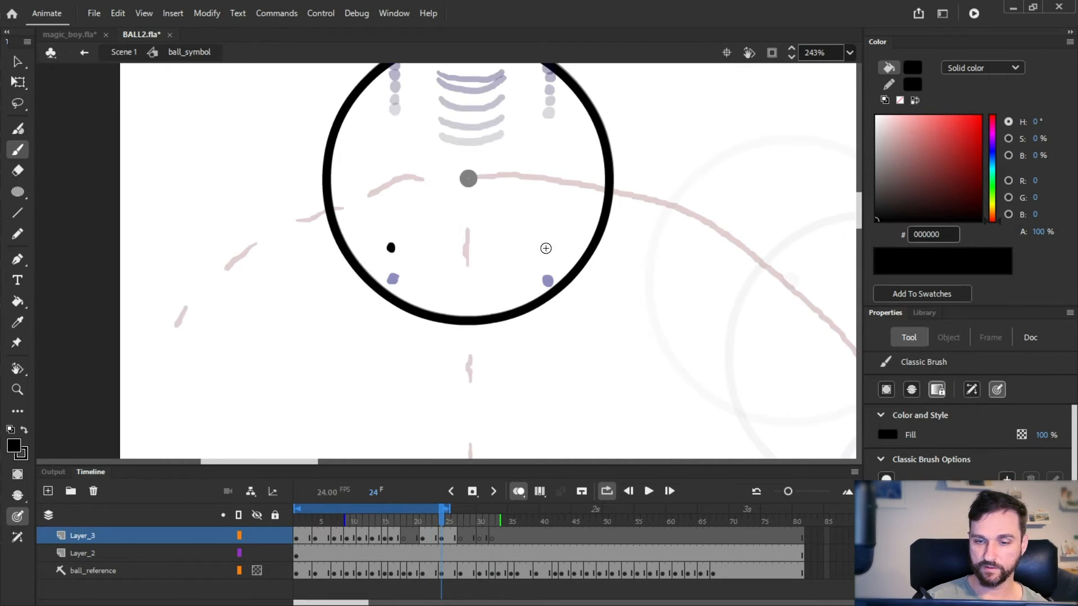
left_click_drag(439, 283, 499, 279)
key("alt+period")
left_click(390, 280)
left_click(549, 282)
left_click_drag(436, 309, 503, 309)
Paint the eyes and smile at frame 30, slightly above the face of frame 27
key("alt+period")
key("ctrl+minus")
key("ctrl+minus")
key("ctrl+equal")
key("ctrl+equal")
left_click(353, 315)
left_click(509, 318)
mouse_move(401, 344)
left_mouse_down()
mouse_move(447, 355)
mouse_move(463, 345)
left_mouse_up()
key("ctrl+minus")
key("ctrl+minus")
Insert a blank keyframe at frame 33 of the face layer and step through the preceding keyframes to compare the face positions
left_click(493, 537)
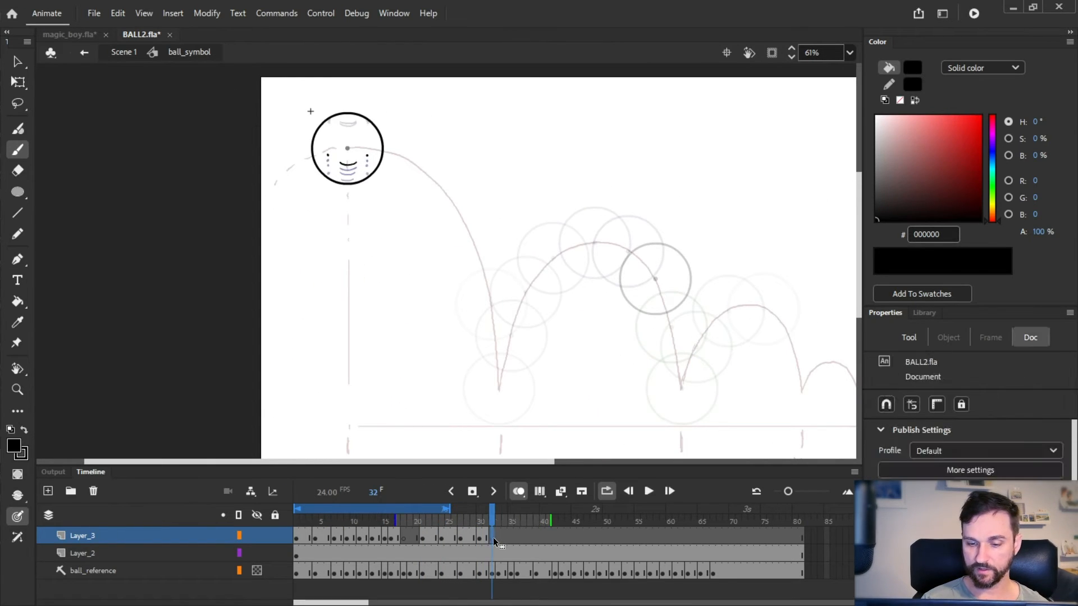
left_click(499, 540)
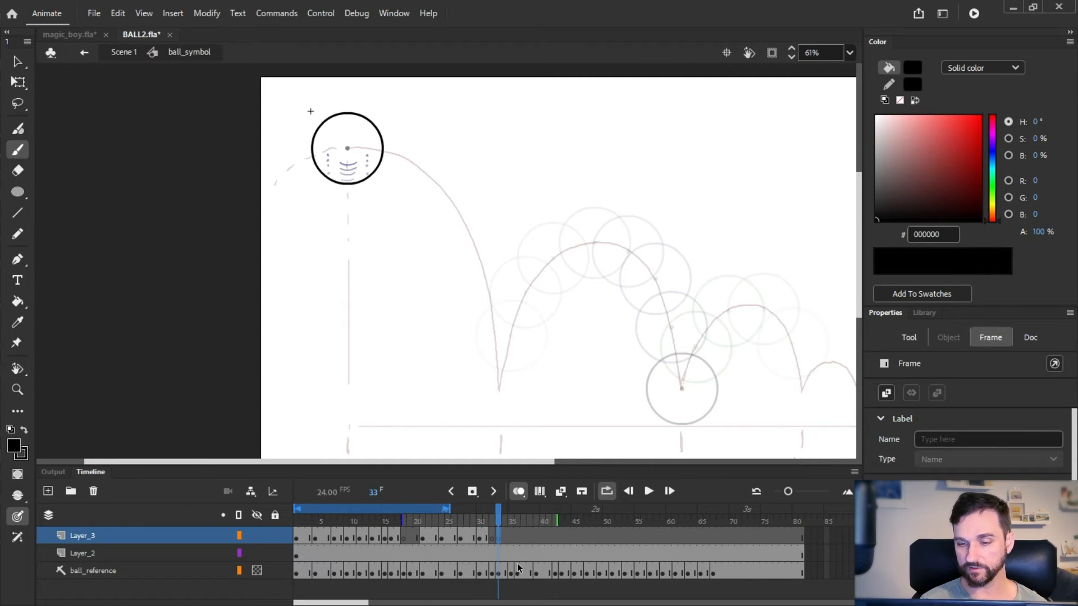
key("alt+comma")
key("alt+comma")
key("alt+period")
key("alt+period")
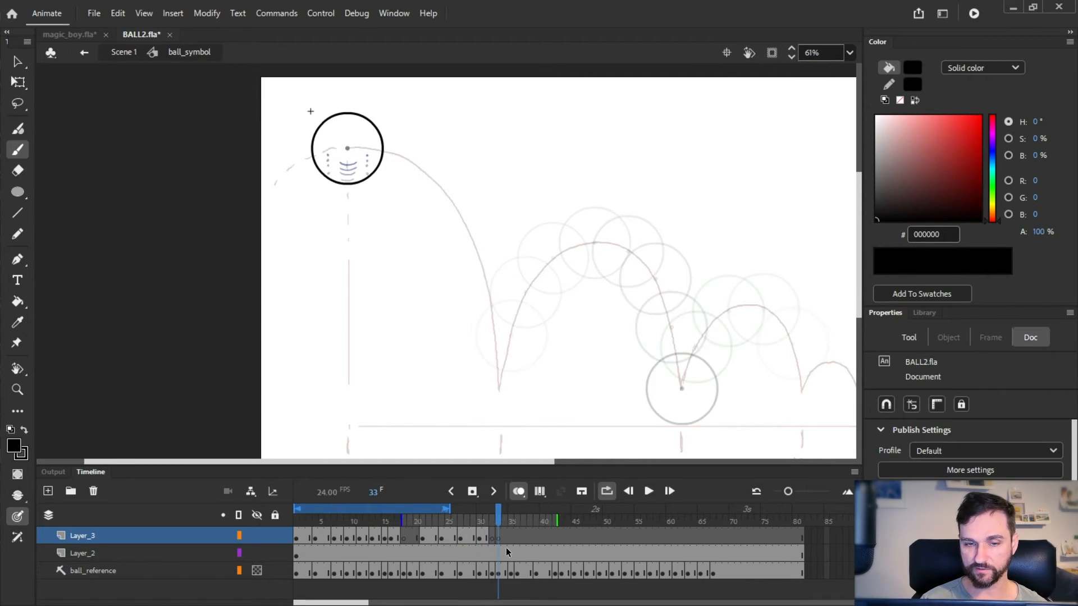
key("alt+comma")
key("alt+comma")
key("alt+period")
Paint slightly stretched vertical eyes and a smile at frame 32, above the face of frame 30
key("ctrl+equal")
key("ctrl+equal")
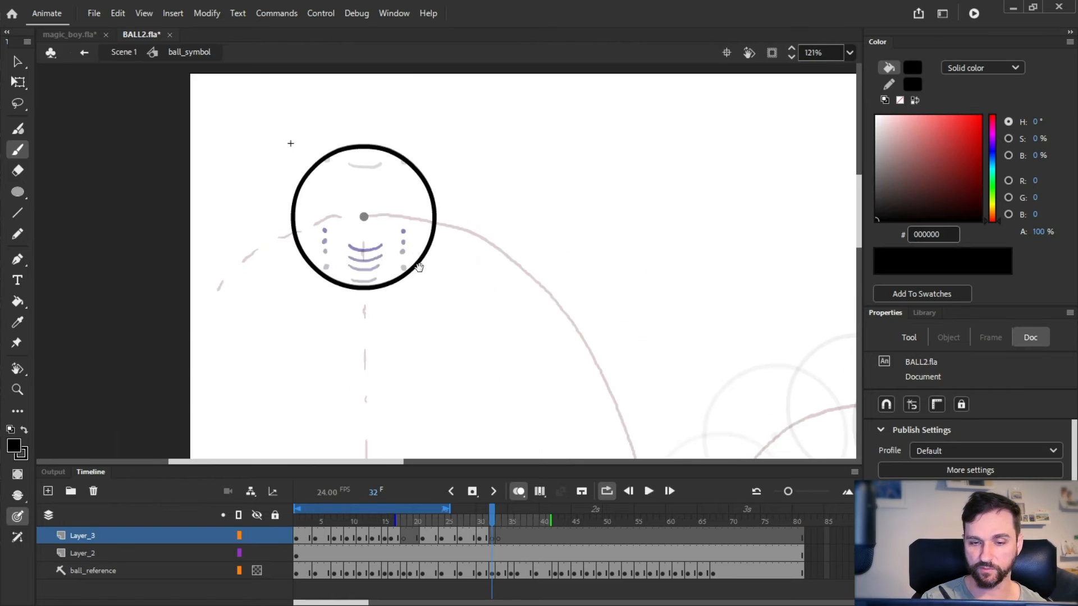
left_click_drag(498, 314, 511, 321)
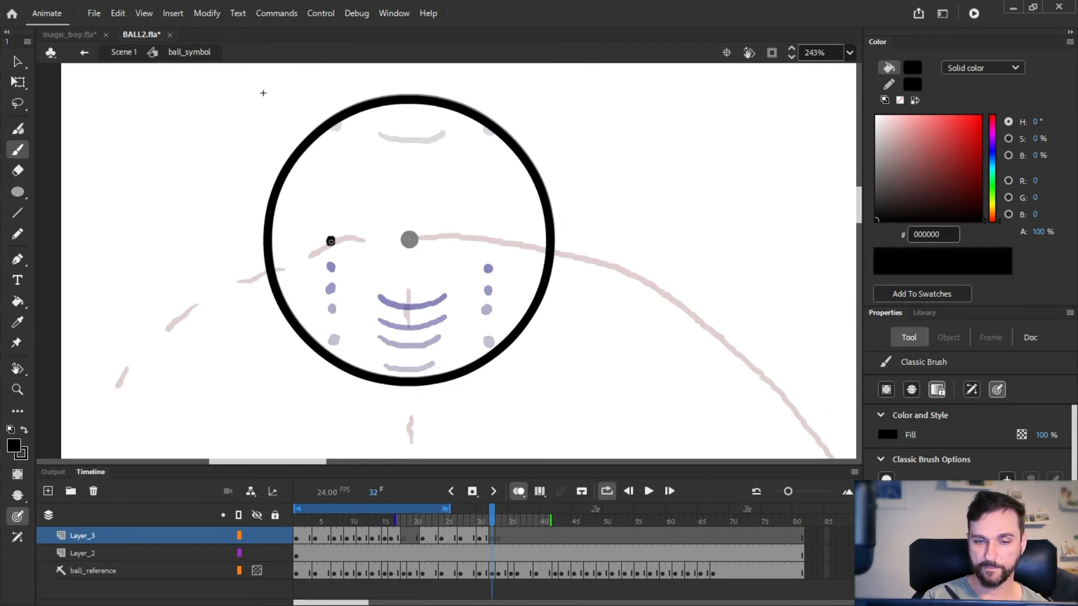
key("ctrl+z")
mouse_move(331, 227)
left_mouse_down()
mouse_move(332, 237)
mouse_move(331, 226)
left_mouse_up()
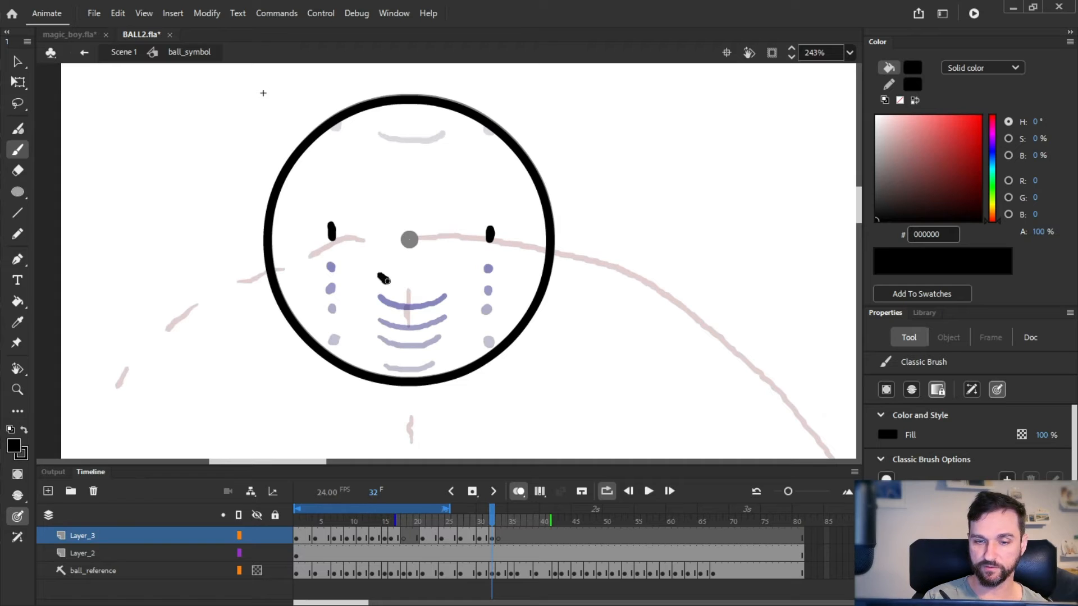
mouse_move(385, 279)
left_mouse_down()
mouse_move(435, 283)
mouse_move(442, 273)
left_mouse_up()
Insert a blank keyframe at frame 35 and paint long vertical eyes and an open oval mouth at frame 33
left_click(511, 538)
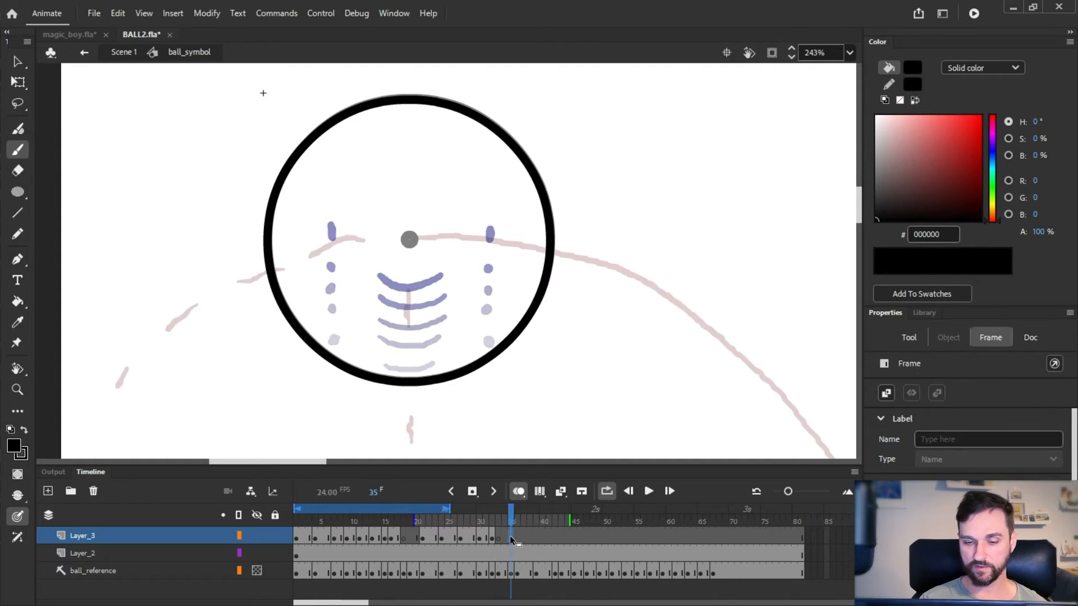
left_click(500, 537)
left_click_drag(327, 159, 328, 193)
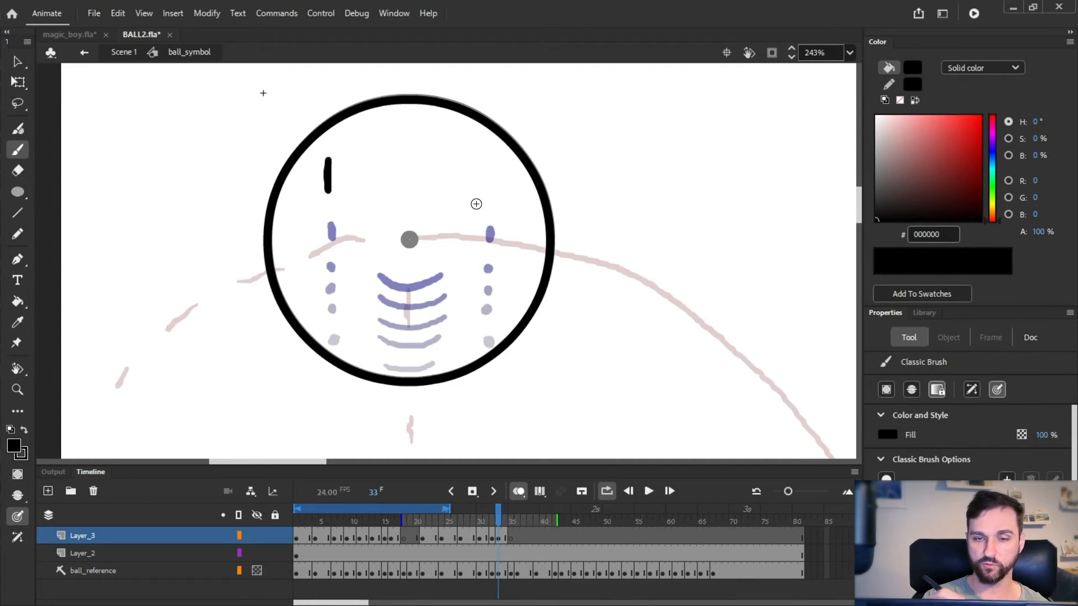
left_click_drag(487, 170, 489, 198)
mouse_move(380, 233)
left_mouse_down()
mouse_move(388, 248)
mouse_move(442, 227)
mouse_move(393, 207)
mouse_move(396, 252)
left_mouse_up()
Paint a tall oval mouth and two short vertical eyes near the ball's upper edge at frame 36 of Layer_3
left_click(516, 539)
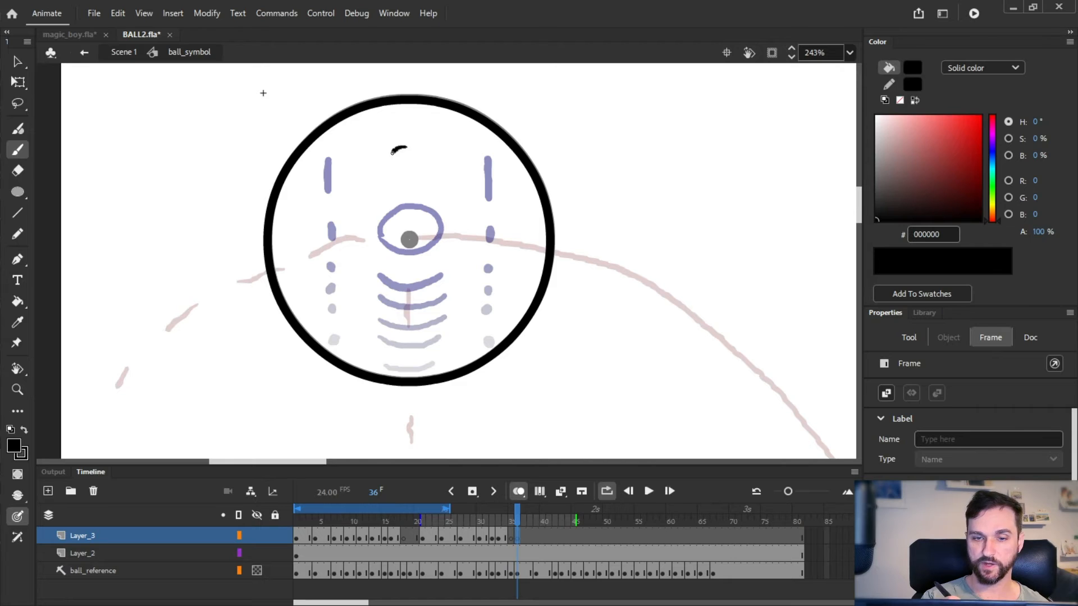
mouse_move(392, 143)
left_mouse_down()
mouse_move(382, 180)
mouse_move(389, 217)
mouse_move(414, 232)
mouse_move(430, 140)
left_mouse_up()
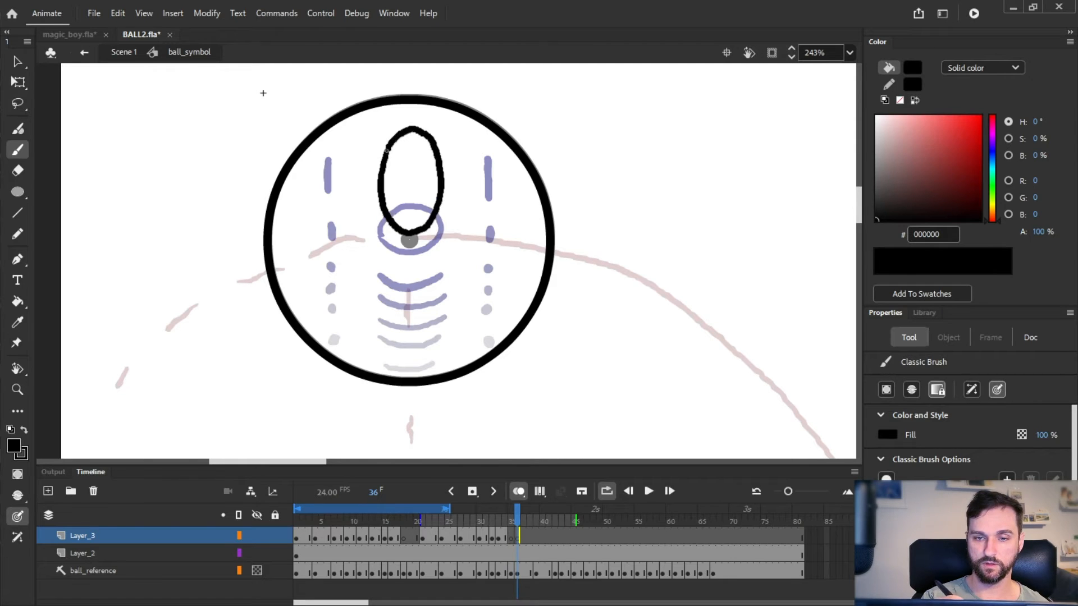
left_click_drag(330, 125, 329, 150)
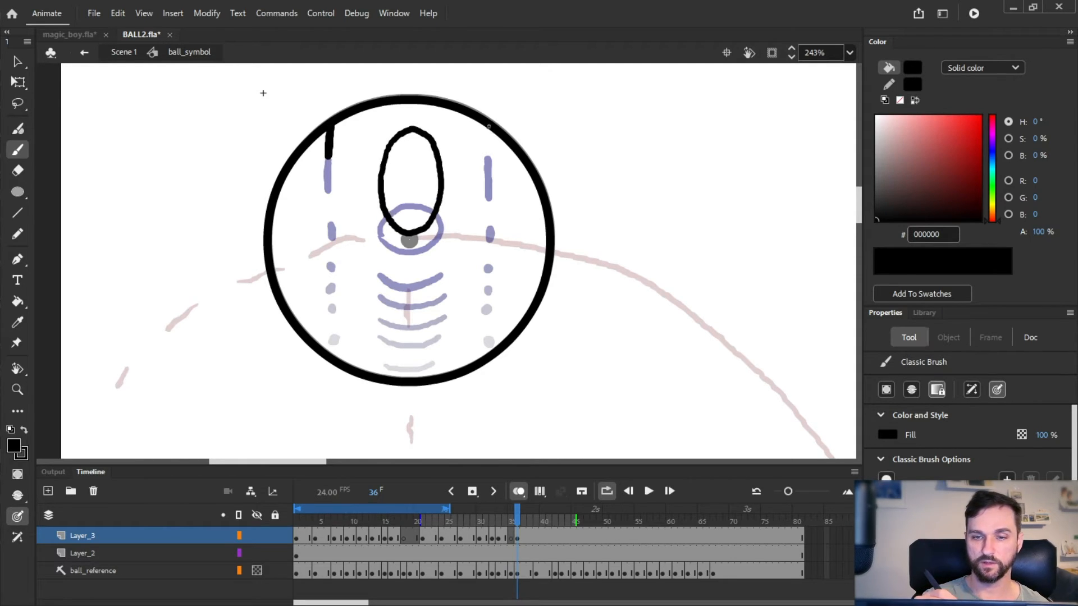
left_click_drag(489, 125, 489, 157)
Cut the face drawn at frame 36 and paste it in place at frame 35 of Layer_3
scroll(554, 308, "down", 1)
left_click(513, 540)
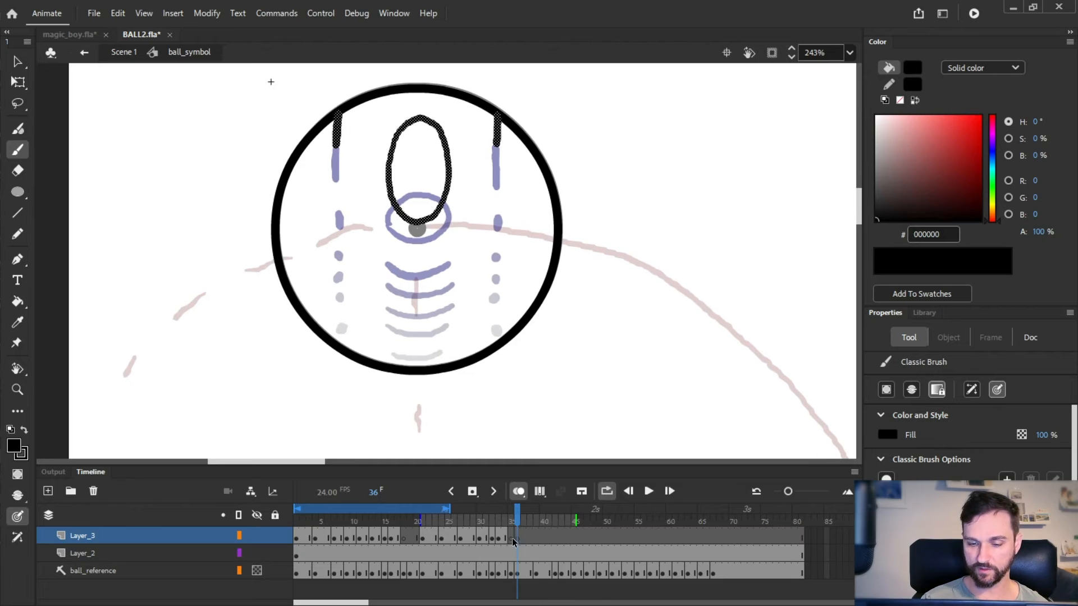
key("ctrl+x")
left_click(512, 542)
key("ctrl+shift+v")
Insert blank keyframes at frames 36 and 39 of Layer_3 and paint the mouth's lower arc at the ball's upper edge from frame 36
left_click(520, 545)
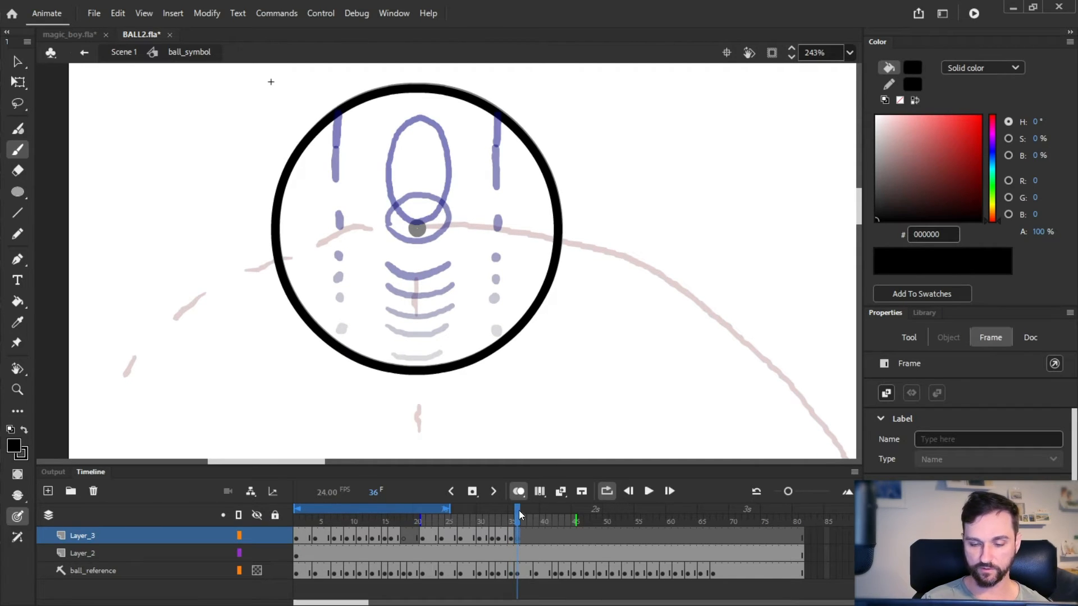
left_click_drag(519, 510, 535, 537)
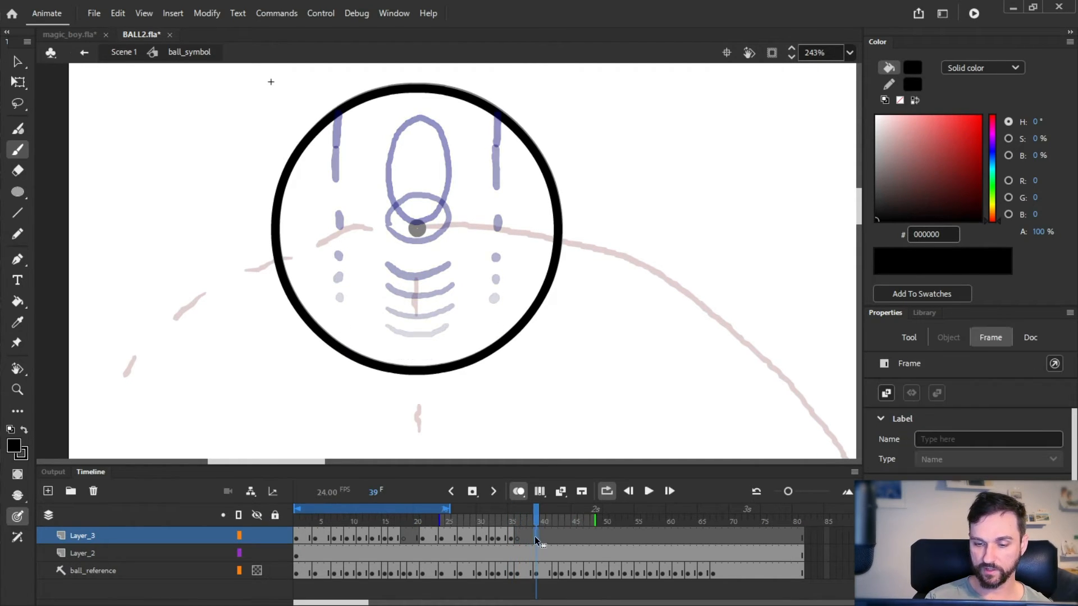
left_click(521, 532)
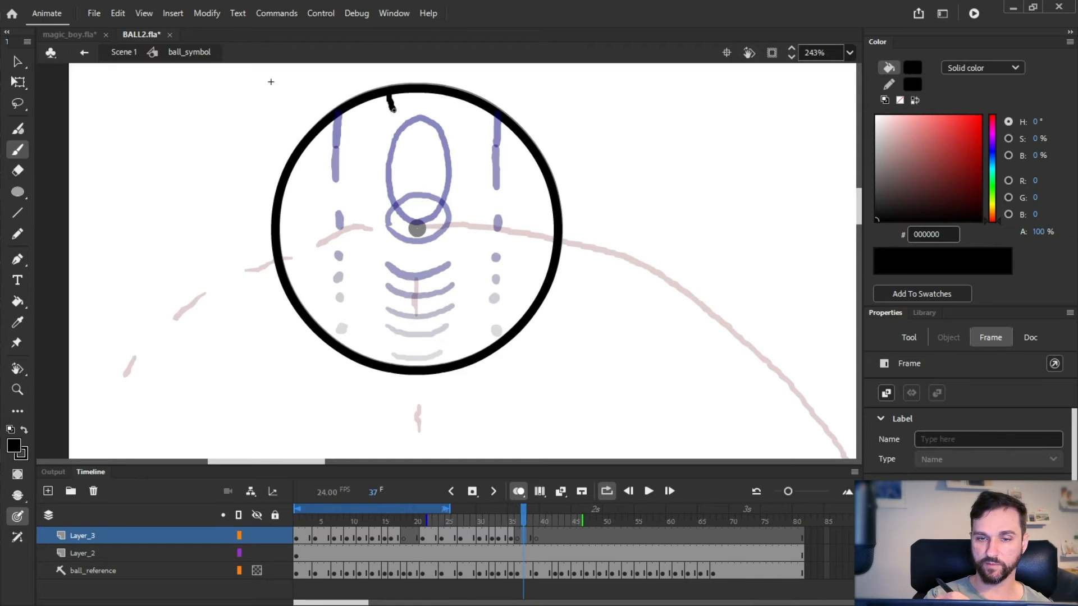
Extend the playback loop range to frame 42 and play the face roll inside the symbol
key("ctrl+minus")
key("ctrl+minus")
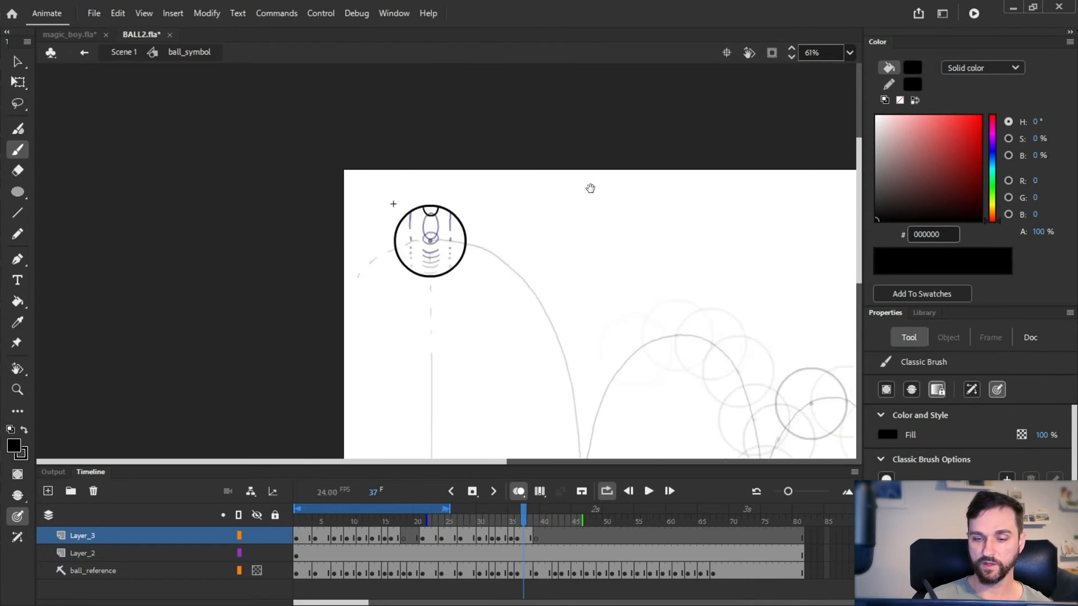
left_click_drag(447, 510, 555, 509)
key("Return")
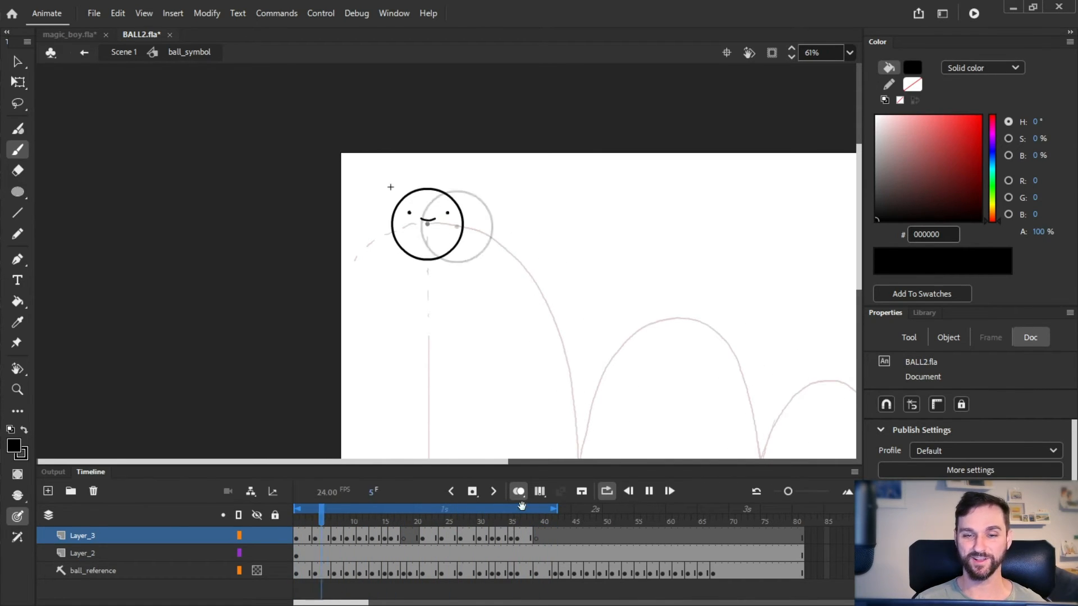
key("Return")
left_click(467, 517)
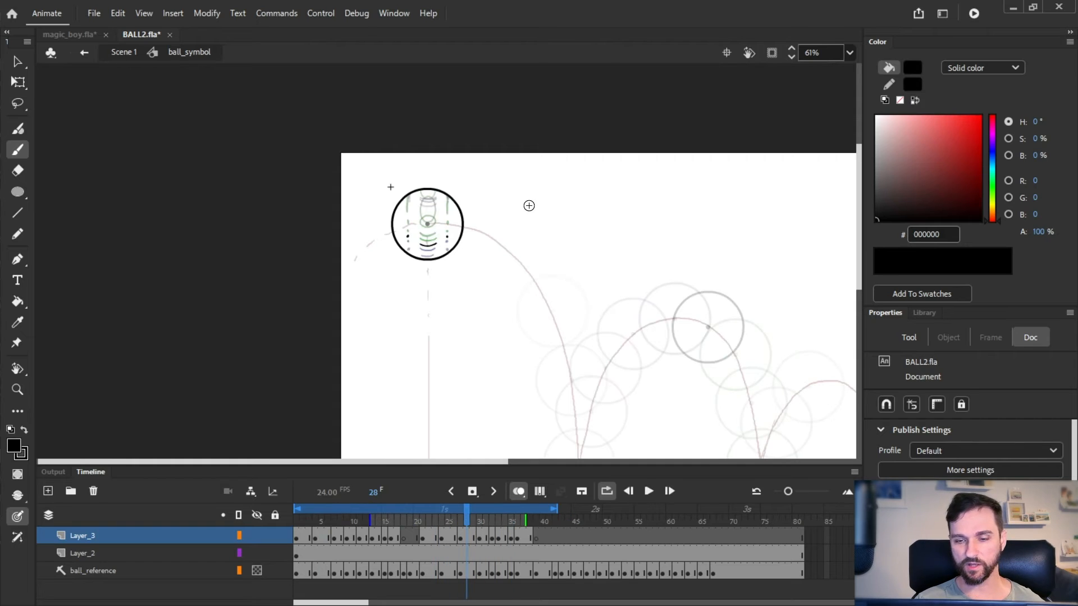
Return to Scene 1, insert a keyframe at frame 4 of the ball_symbol layer and align the ball with the reference circle
left_click_drag(620, 402, 171, 156)
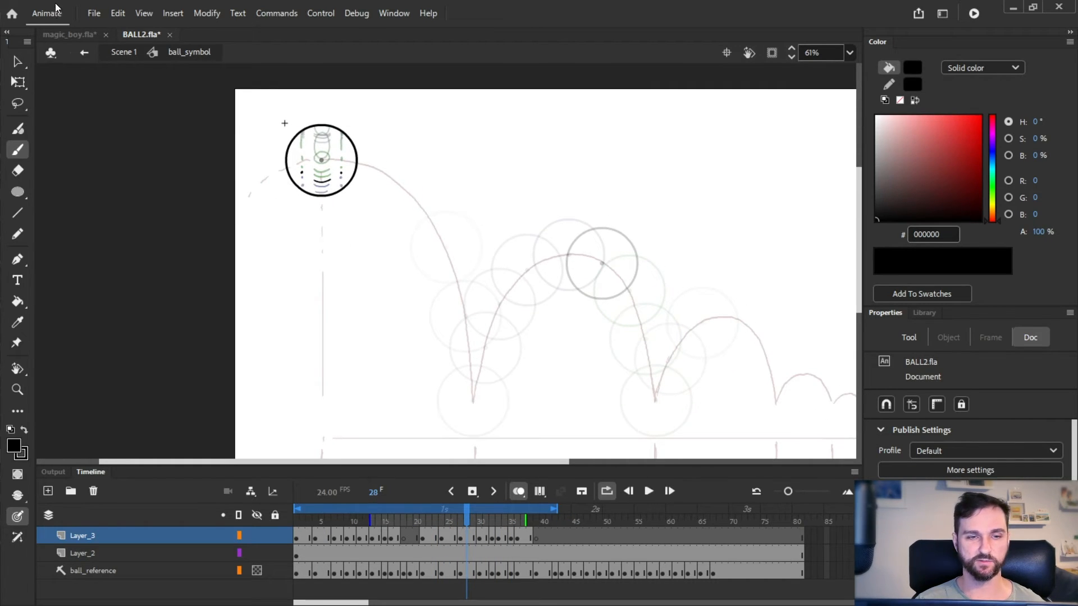
left_click(85, 49)
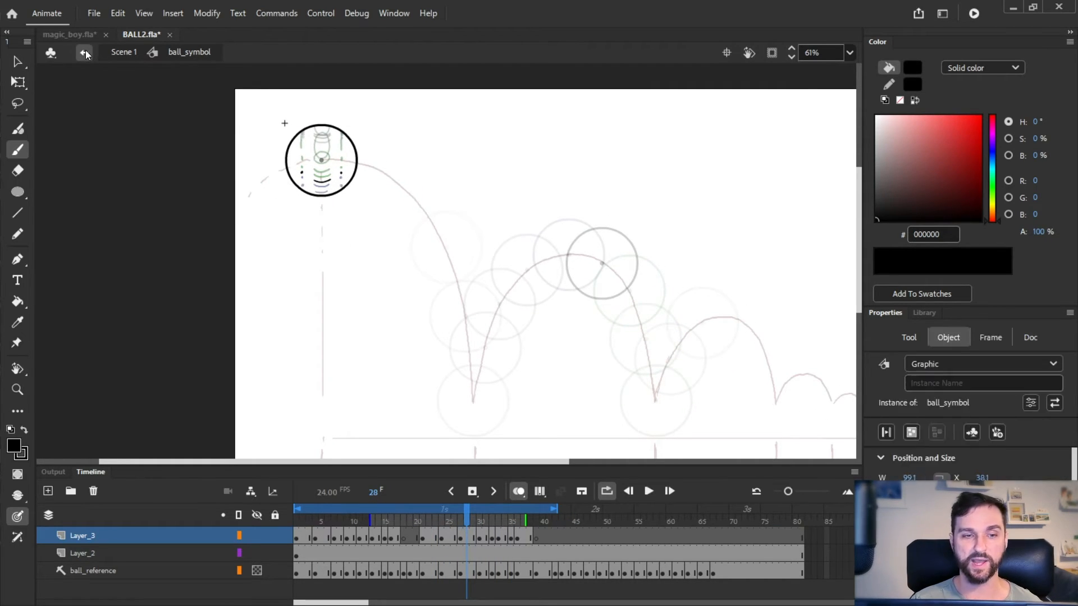
left_click_drag(311, 534, 302, 536)
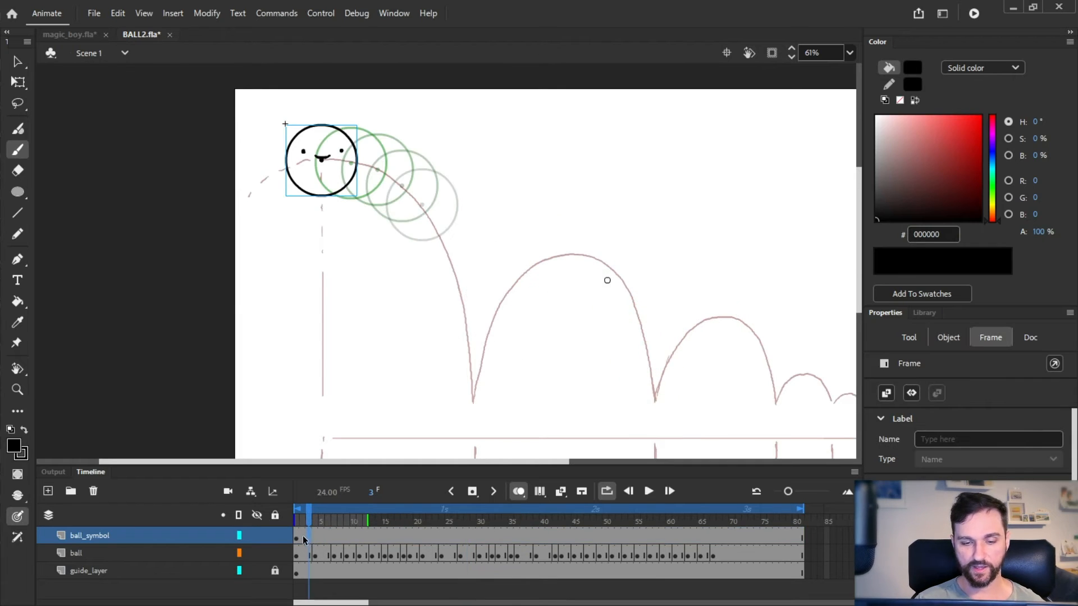
key("v")
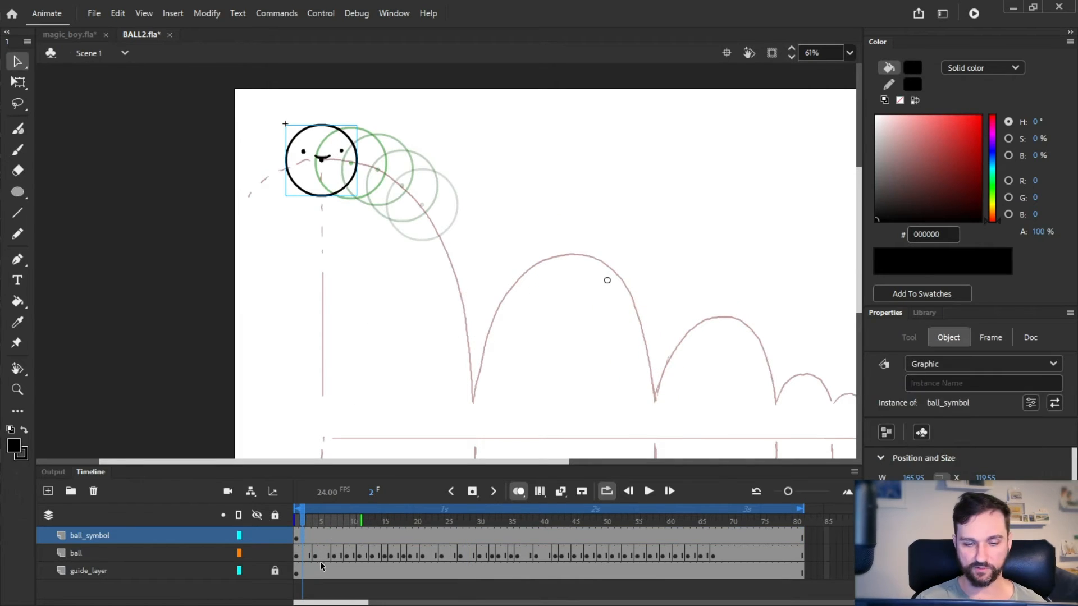
left_click(314, 536)
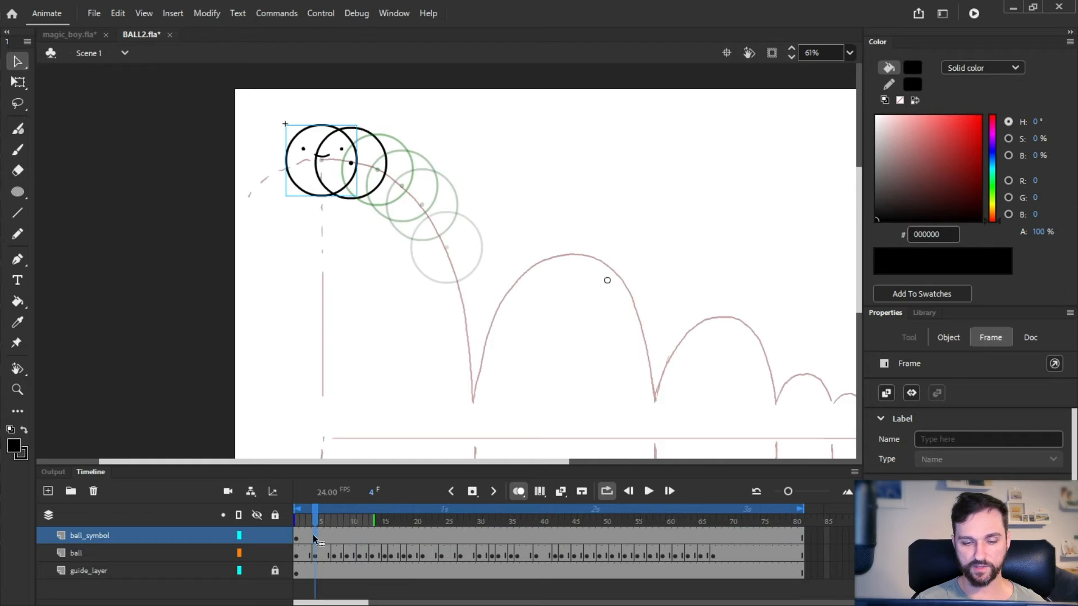
key("F6")
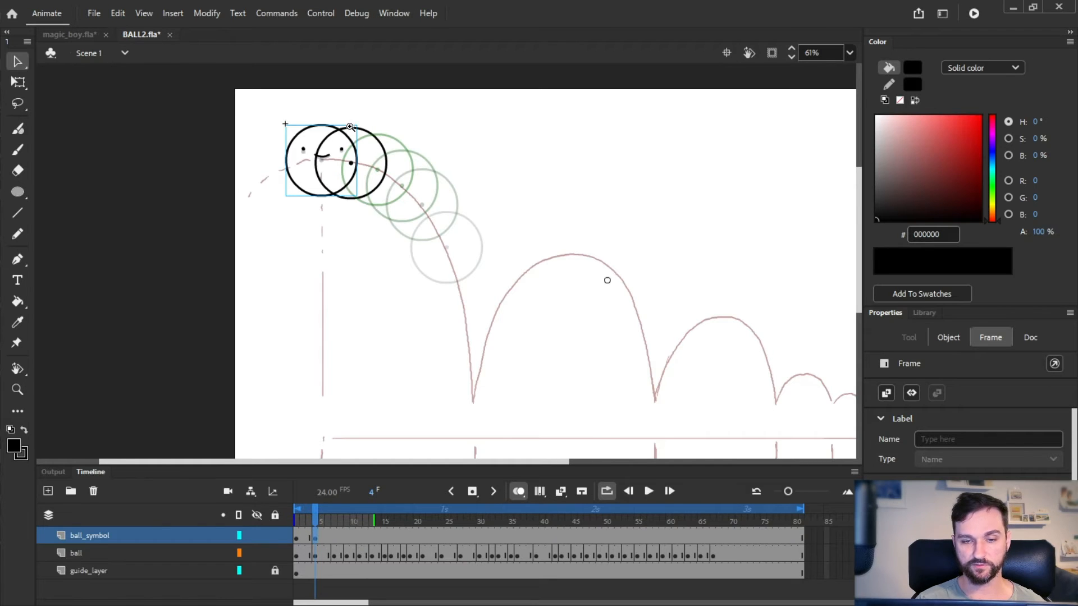
key("ctrl+=")
left_click_drag(444, 380, 343, 239)
Insert ball_symbol keyframes at frames 7, 9 and 11, aligning the ball with the reference circle on each
left_click(336, 538)
key("F6")
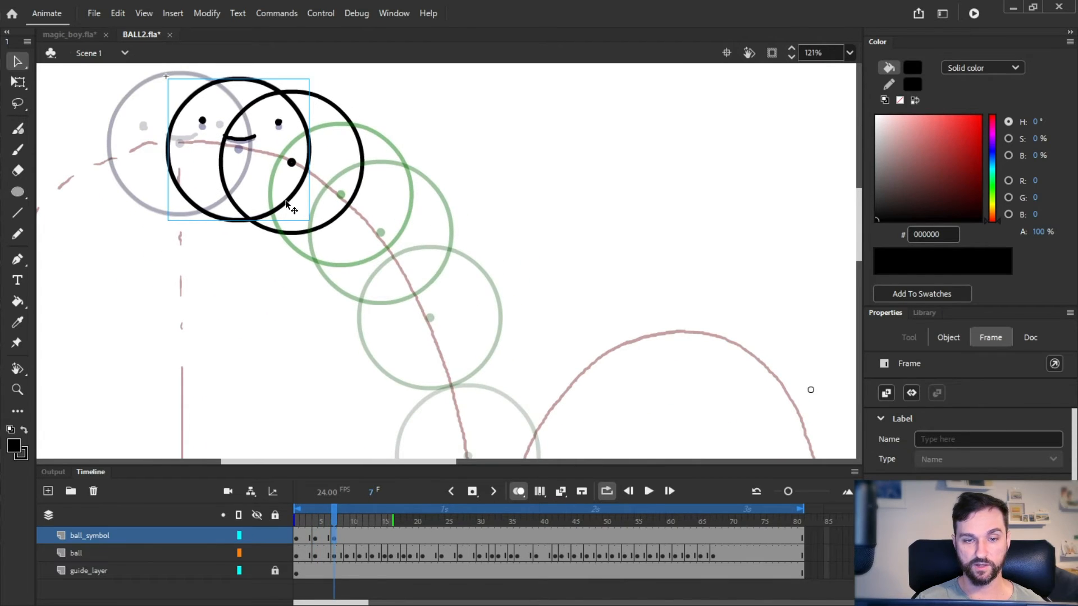
mouse_move(287, 206)
left_mouse_down()
mouse_move(339, 218)
mouse_move(329, 188)
mouse_move(409, 220)
mouse_move(349, 149)
left_mouse_up()
left_click(347, 537)
key("F6")
key("ctrl+minus")
left_click(360, 538)
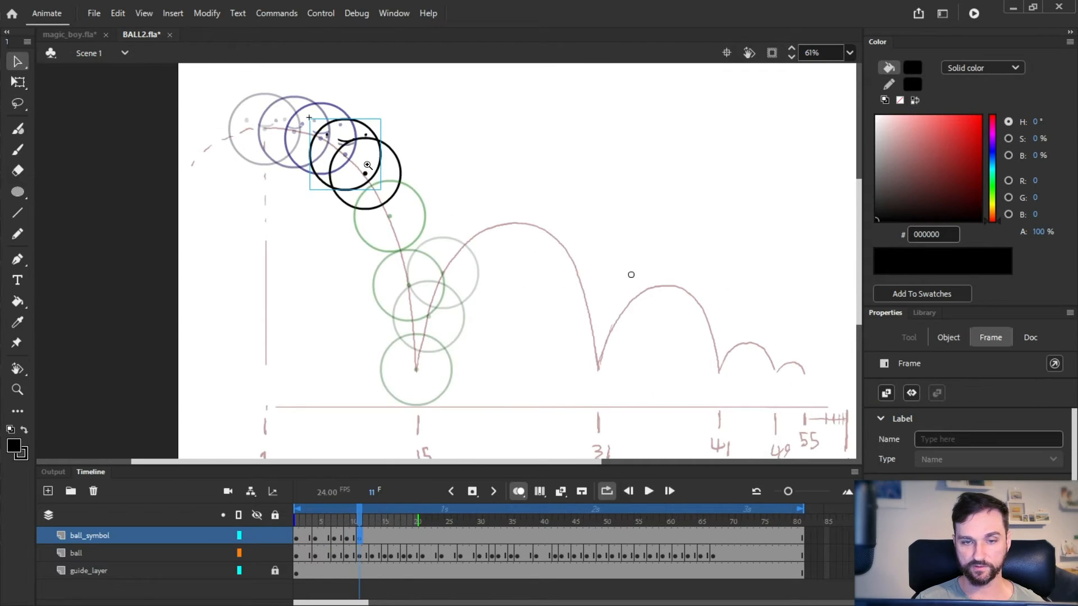
left_click(368, 165, "ctrl")
left_click_drag(459, 291, 394, 205)
Insert ball_symbol keyframes from frame 13 through the first impact and up the second arc, aligning the ball with each reference circle
key("period")
key("period")
key("F6")
left_click_drag(382, 214, 472, 431)
key("period")
key("period")
key("F6")
left_click_drag(422, 298, 479, 251)
key("period")
key("period")
key("F6")
key("period")
key("F6")
key("period")
key("period")
key("F6")
key("period")
key("period")
key("period")
key("F6")
Continue the ball_symbol keyframes down the second arc and past its impact to frame 35, aligning the ball with each reference circle
left_click_drag(479, 250, 608, 382)
key("period")
key("period")
key("period")
key("F6")
key("period")
key("period")
key("period")
key("F6")
key("period")
key("period")
key("F6")
key("period")
key("F6")
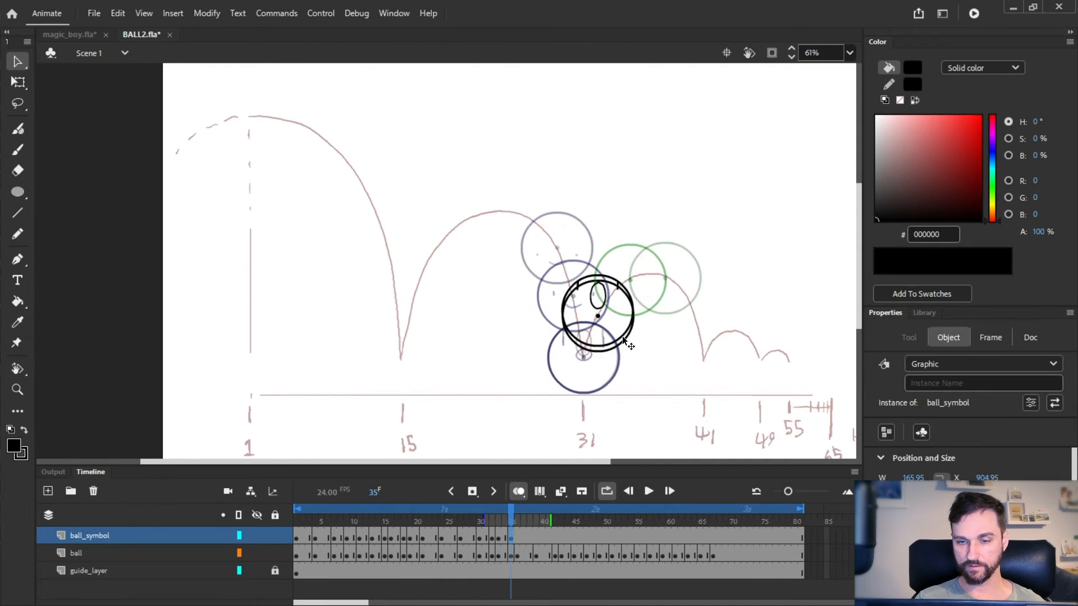
left_click_drag(622, 335, 623, 341)
Insert ball_symbol keyframes at frames 36, 39, 42 and 43, aligning the ball with the reference circles along the third arc
key("period")
key("F6")
left_click_drag(622, 341, 814, 373)
key("period")
key("period")
key("period")
key("F6")
key("period")
key("period")
key("period")
key("F6")
key("period")
key("F6")
Insert ball_symbol keyframes every two frames from 45 to 57, aligning the ball with the reference through the last small bounces
key("period")
key("period")
key("F6")
key("period")
key("period")
key("F6")
key("period")
key("period")
key("F6")
key("period")
key("period")
key("F6")
key("period")
key("period")
key("F6")
key("period")
key("period")
key("F6")
scroll(807, 375, "up", 5)
key("period")
key("period")
key("F6")
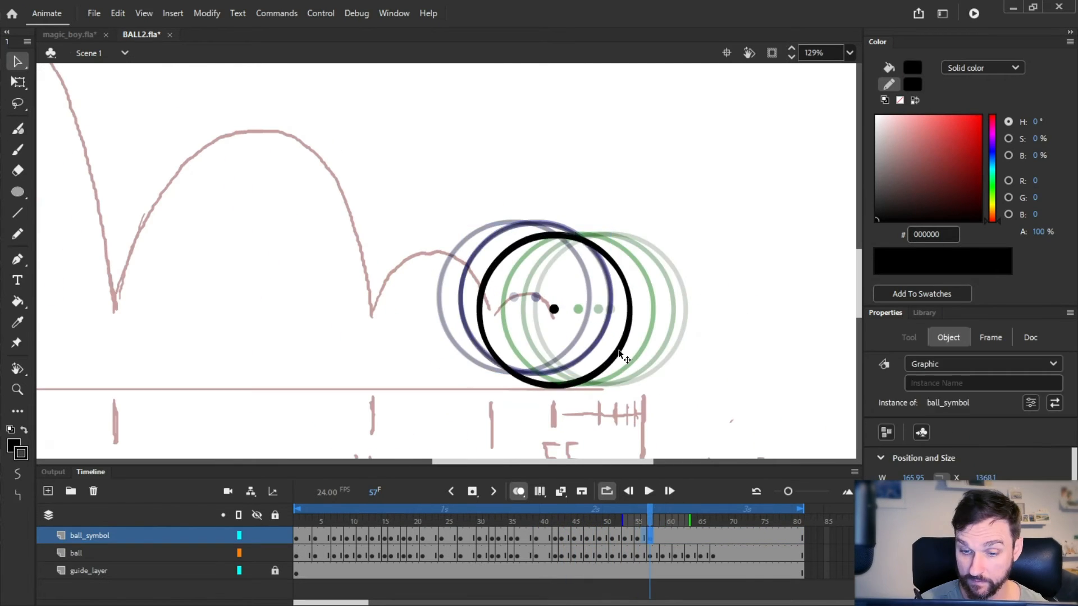
Insert a ball_symbol keyframe at frame 67 and move the ball to its final resting position on the reference
key("period")
key("period")
key("period")
key("period")
key("period")
key("period")
key("period")
key("period")
key("period")
key("period")
key("F6")
left_click_drag(605, 362, 674, 363)
Go back and insert ball_symbol keyframes at frames 59, 61 and 63, aligning the rolling ball with the reference circles
key("comma")
key("comma")
key("comma")
key("comma")
key("comma")
key("comma")
key("comma")
key("comma")
key("F6")
left_click_drag(603, 369, 672, 361)
key("period")
key("period")
key("F6")
key("period")
key("period")
key("F6")
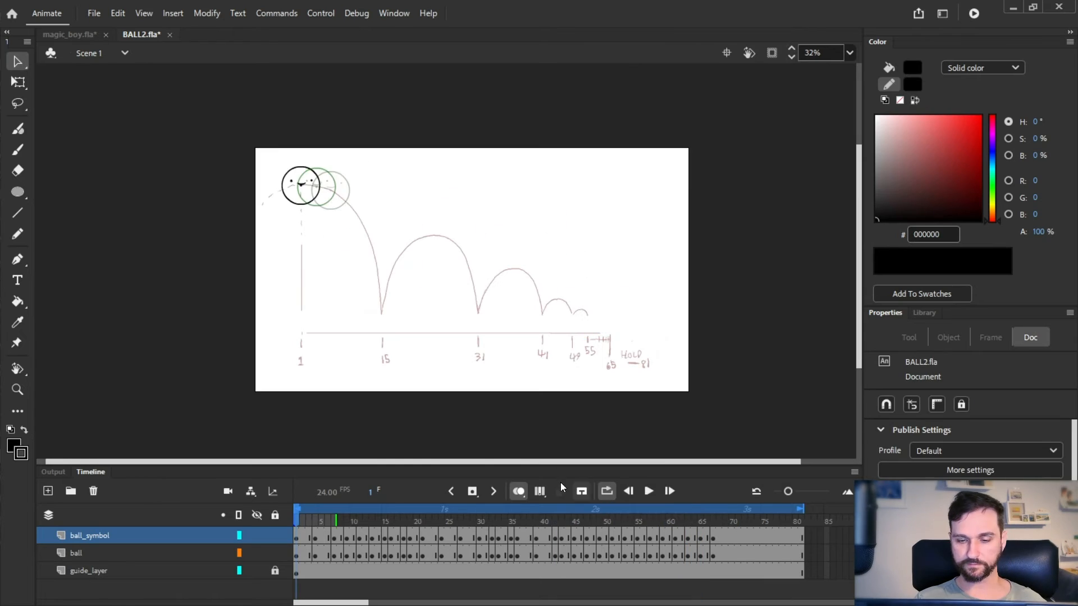
Turn off onion skinning and play the scene from the first frame
left_click(517, 492)
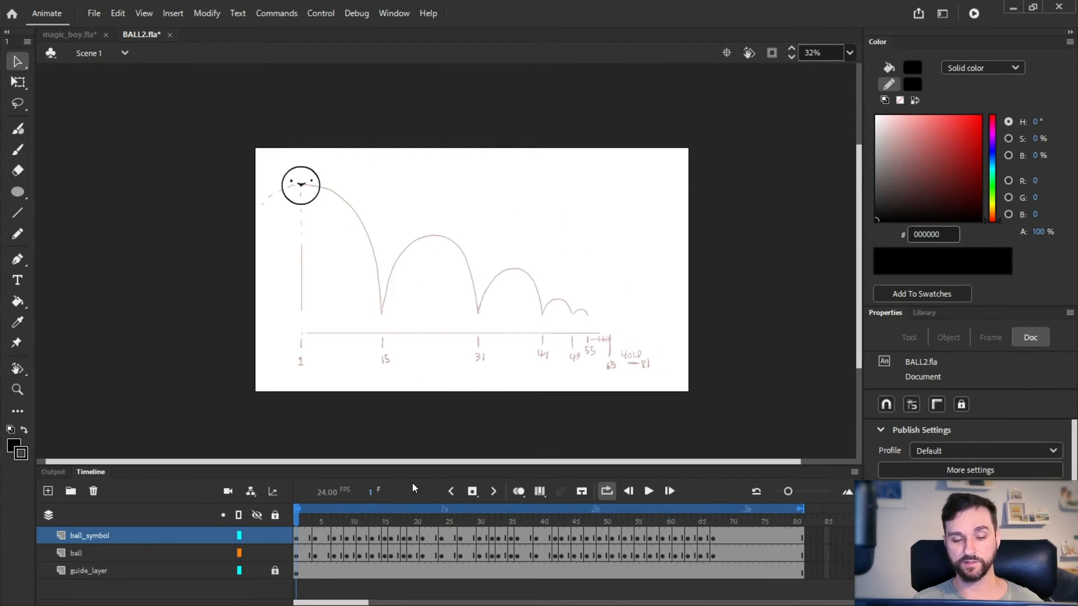
left_click_drag(337, 516, 287, 514)
key("Return")
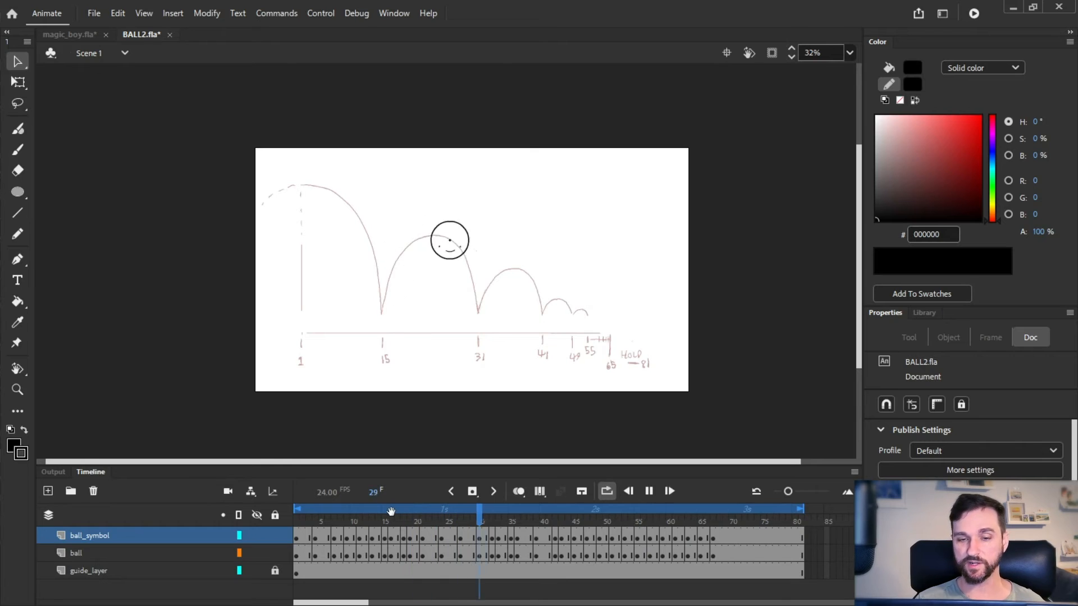
key("Return")
Hide the ball reference layer and replay the scene from frame 1
left_click_drag(343, 522, 256, 534)
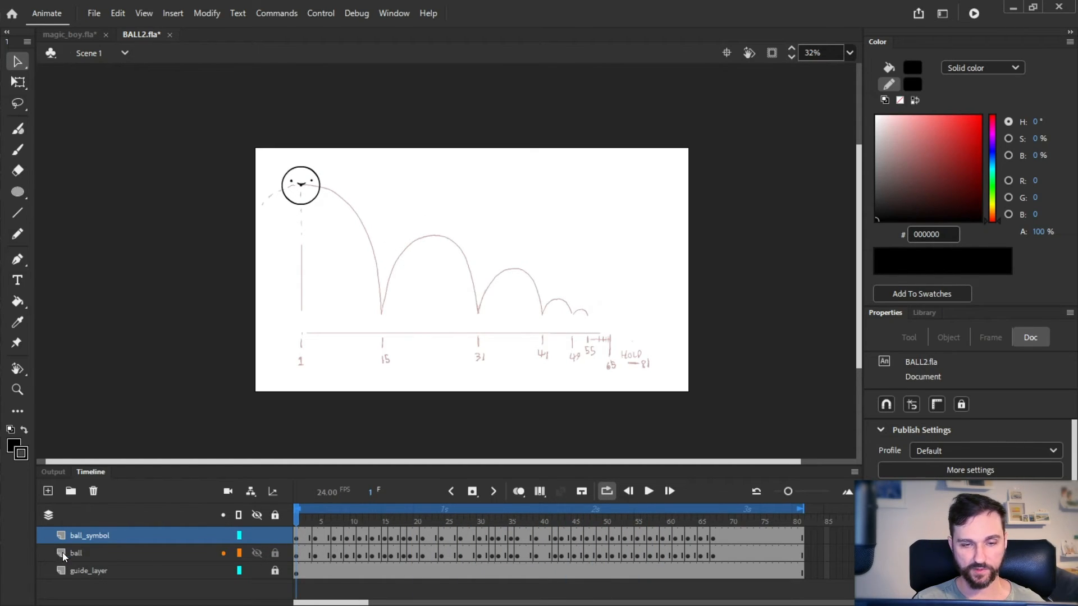
key("Return")
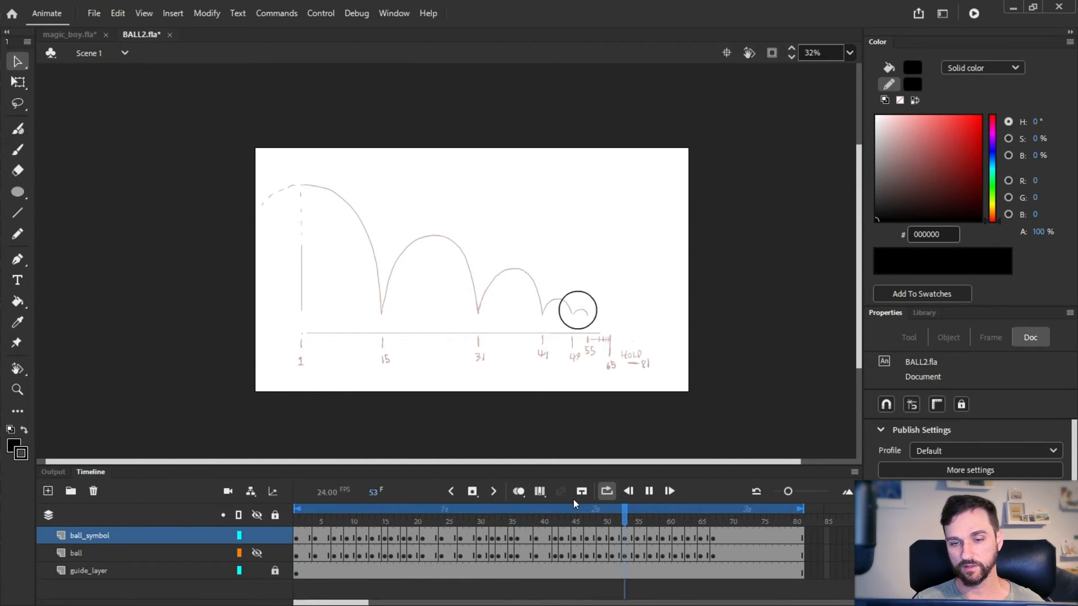
Open ball_symbol from the library and fill the ball circle on Layer_2 with pink E9A0E2
left_click(921, 314)
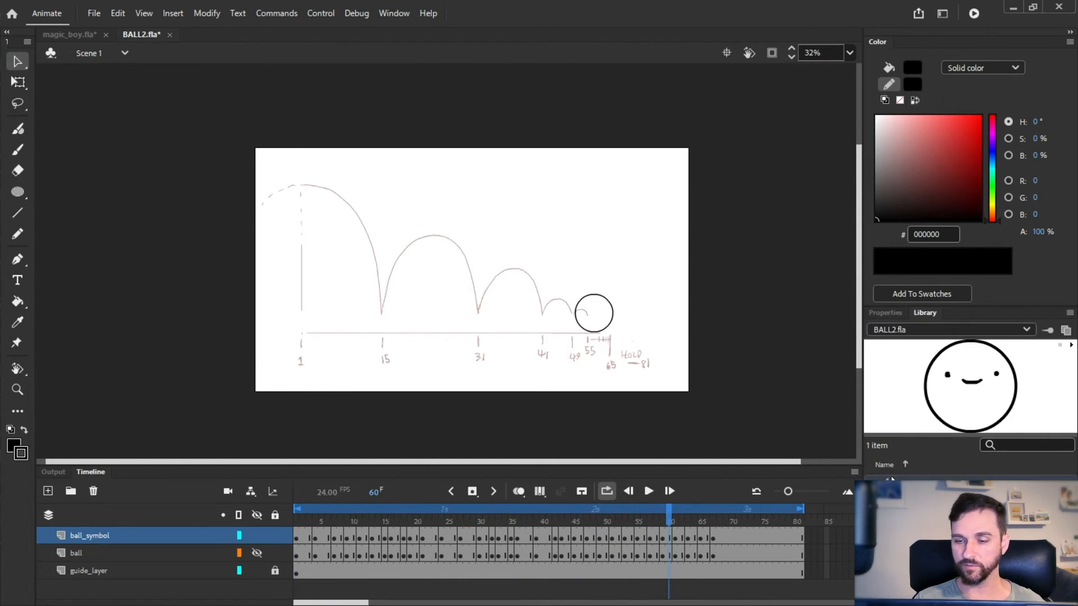
double_click(887, 482)
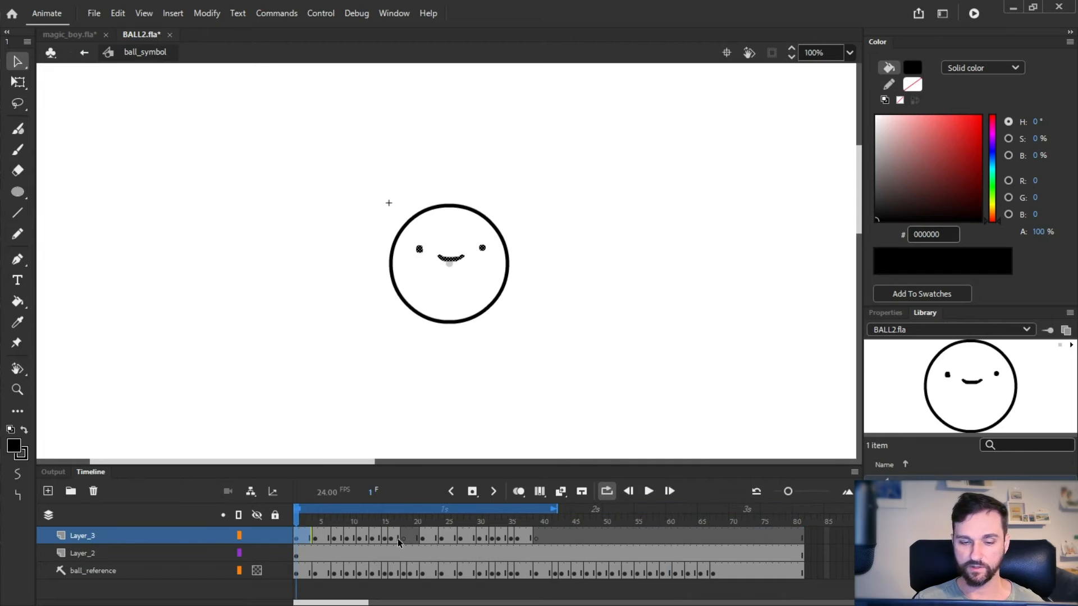
left_click(298, 555)
left_click_drag(560, 357, 557, 354)
key("k")
left_click(892, 68)
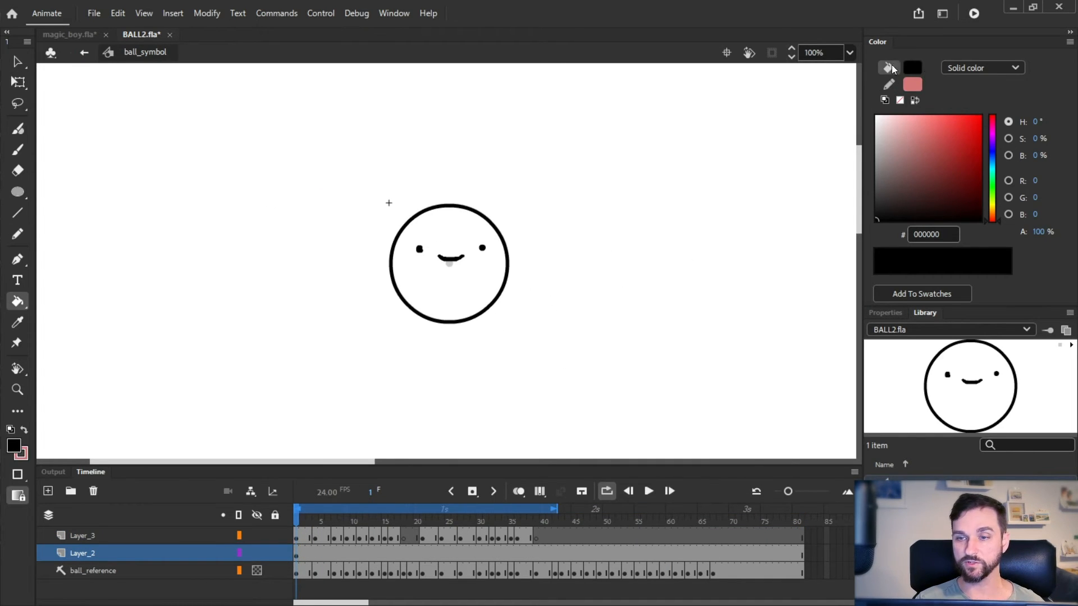
left_click_drag(901, 146, 909, 125)
left_click_drag(994, 127, 995, 131)
left_click(472, 291)
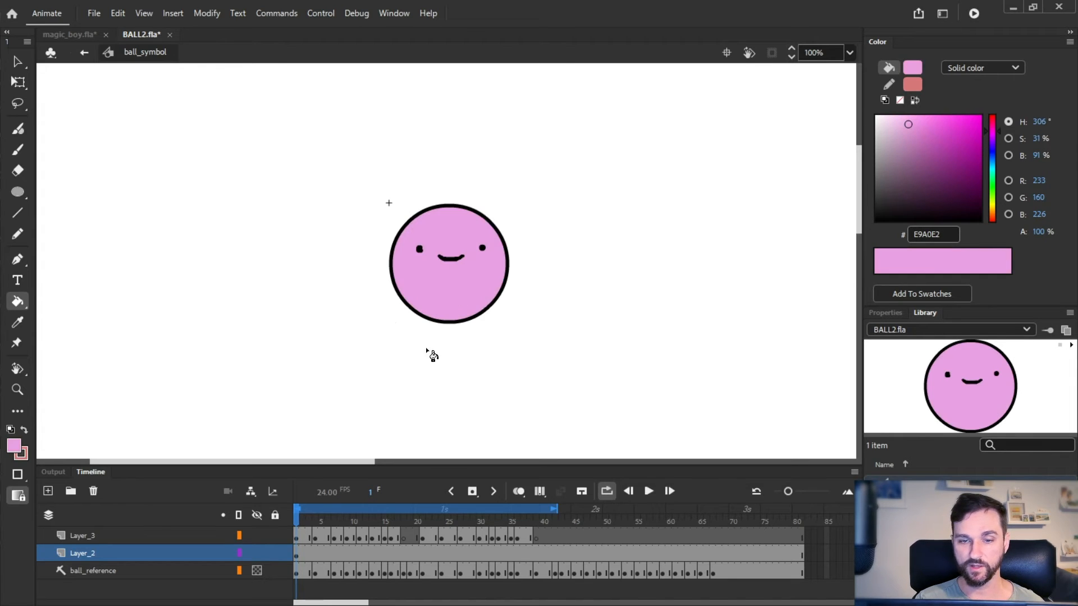
Return to Scene 1 and play the bouncing pink ball from the first frame
left_click(84, 52)
left_click_drag(483, 515, 204, 498)
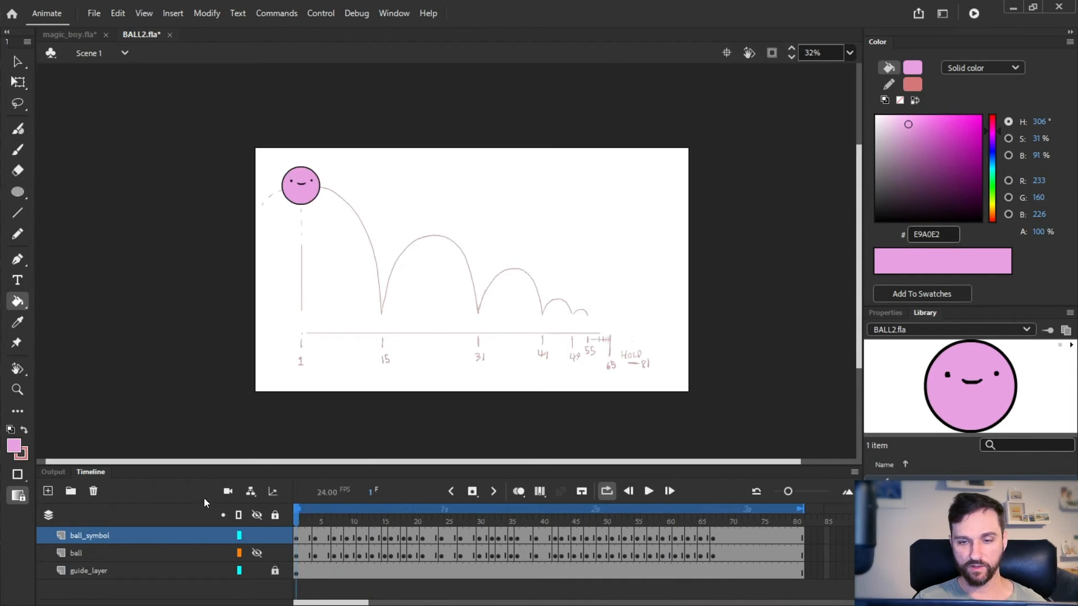
key("Return")
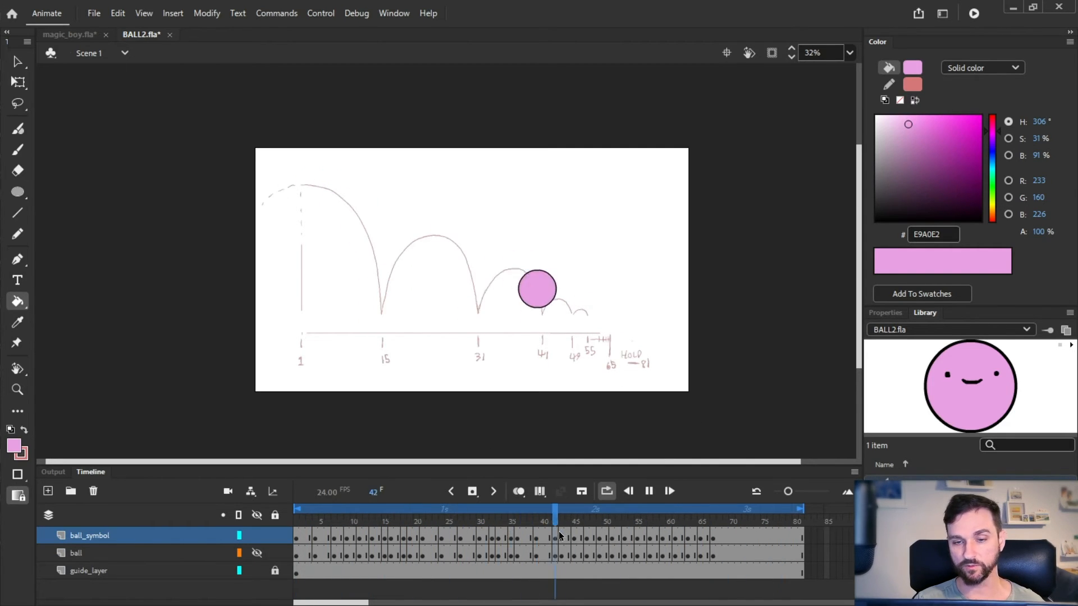
left_click_drag(602, 519, 284, 507)
key("Return")
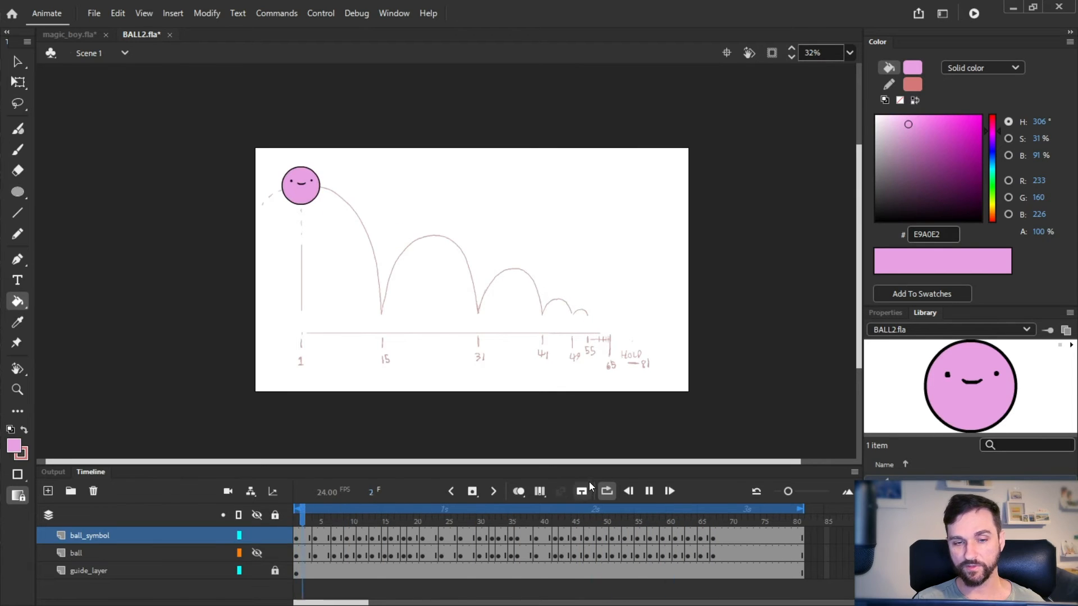
key("Return")
Open ball_symbol and set the Brush fill to black 000000 for drawing on Layer_3 at frame 2
key("ctrl+e")
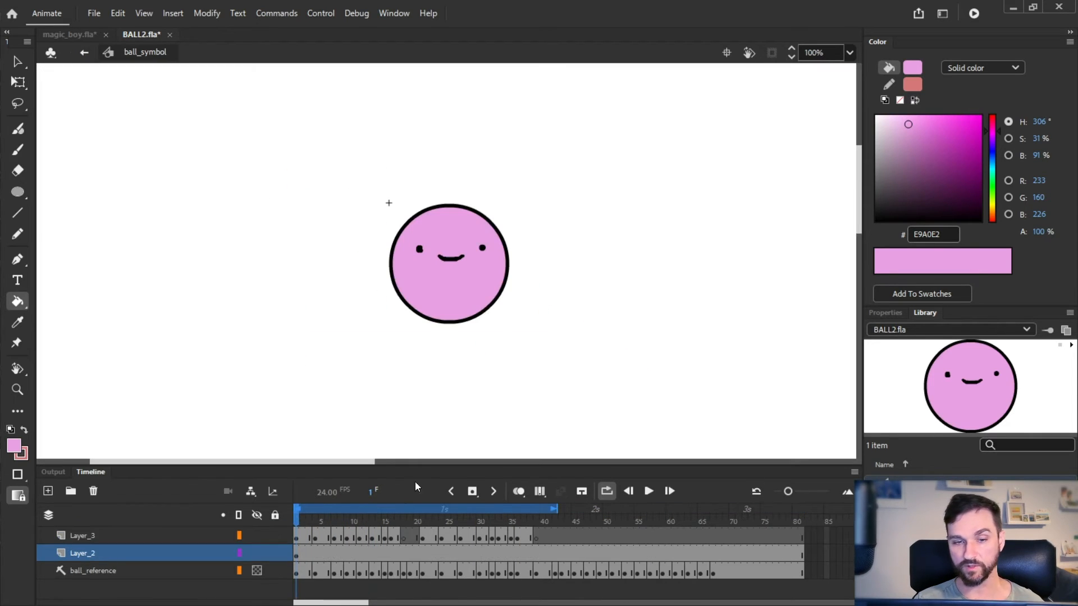
left_click(47, 491)
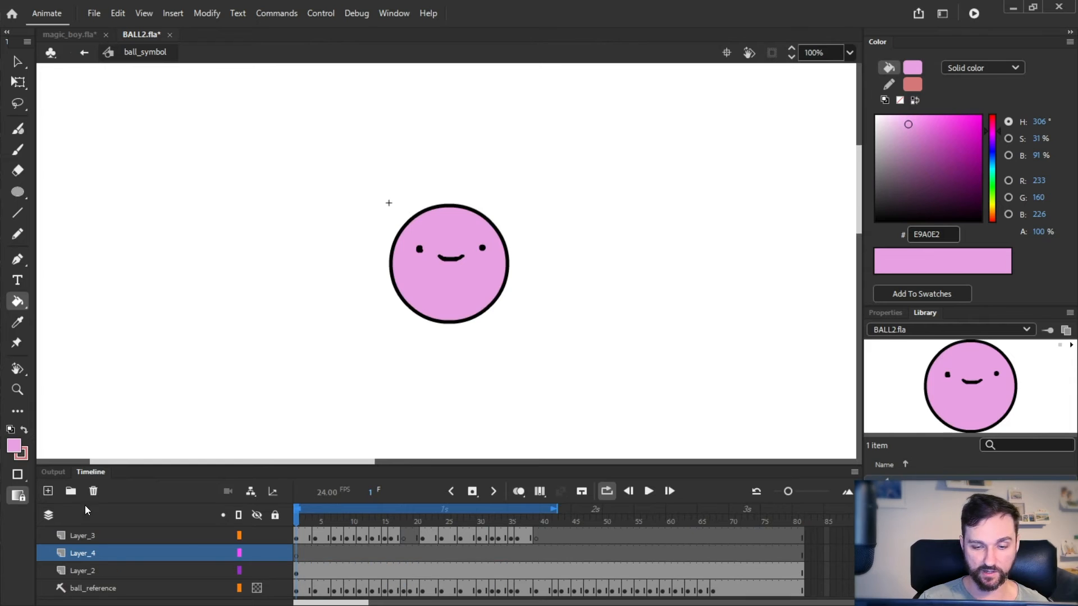
key("ctrl+z")
left_click(300, 537)
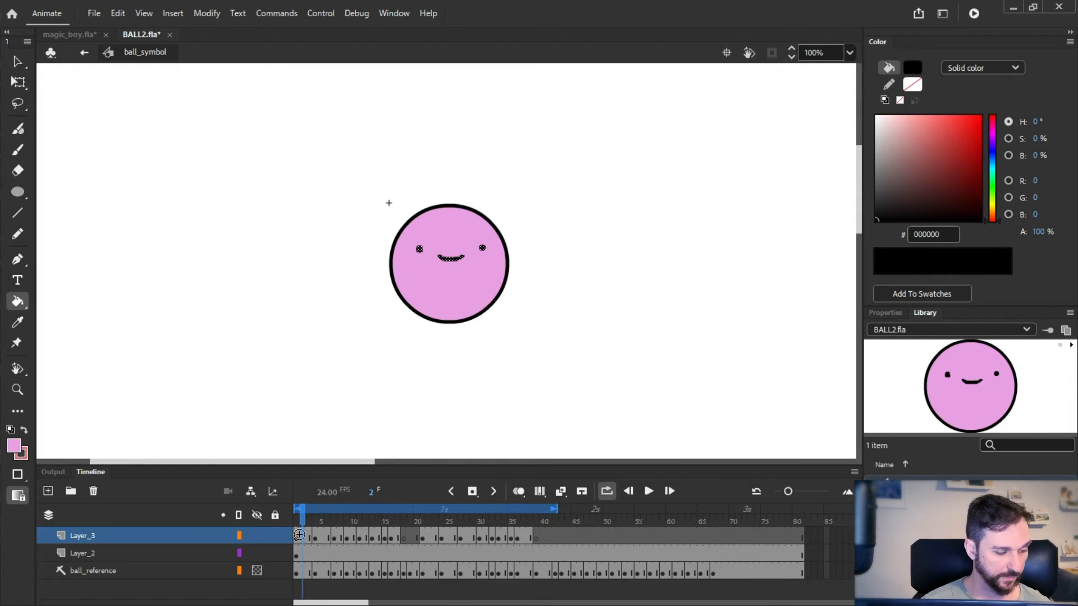
key("b")
left_click(230, 294, "ctrl")
left_click_drag(920, 177, 1028, 258)
left_click(456, 243, "ctrl")
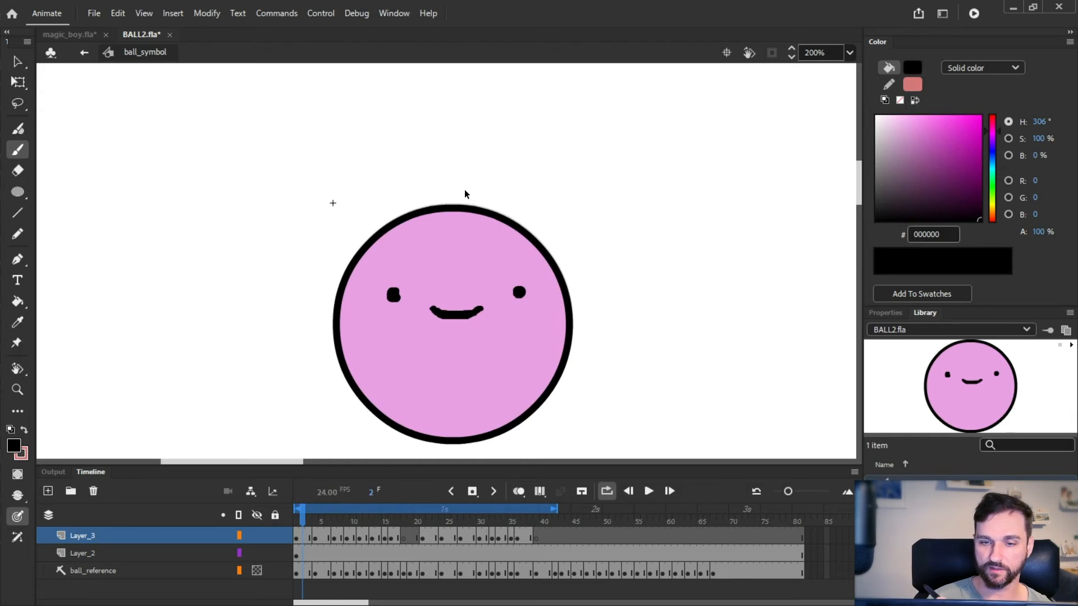
Draw the brim and crown of a small top hat on the ball's head at frame 7 of Layer_3
left_click_drag(425, 204, 481, 204)
key("ctrl+z")
left_click(539, 246, "ctrl+shift")
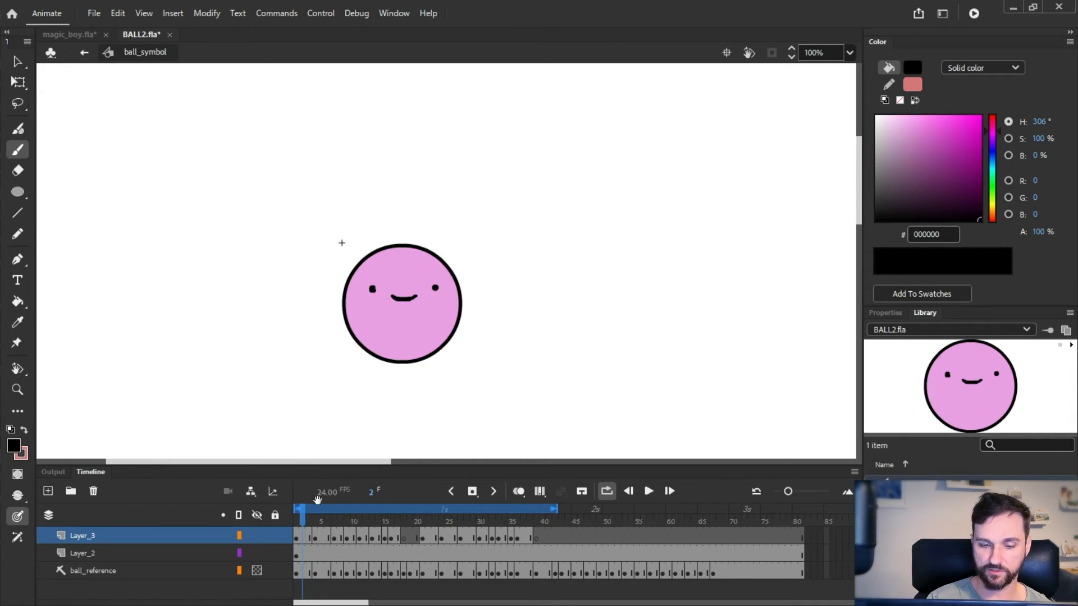
left_click(539, 234, "ctrl+shift")
left_click(337, 525)
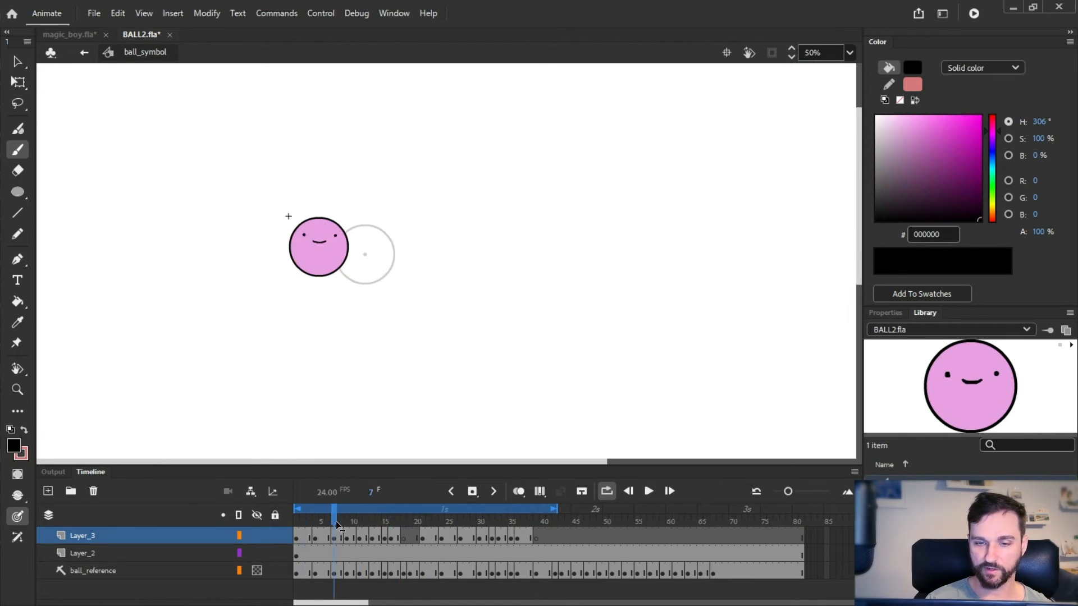
left_click_drag(394, 214, 395, 169)
key("F4")
left_click(357, 201, "ctrl")
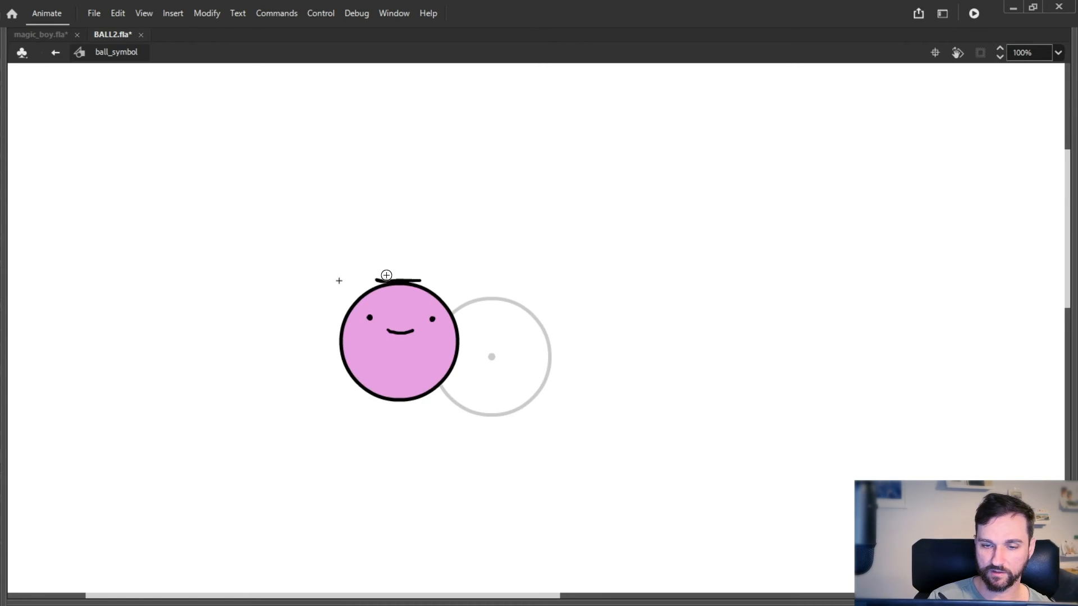
Redraw the top hat on each following keyframe up to frame 15, sinking it lower behind the ball
key("period")
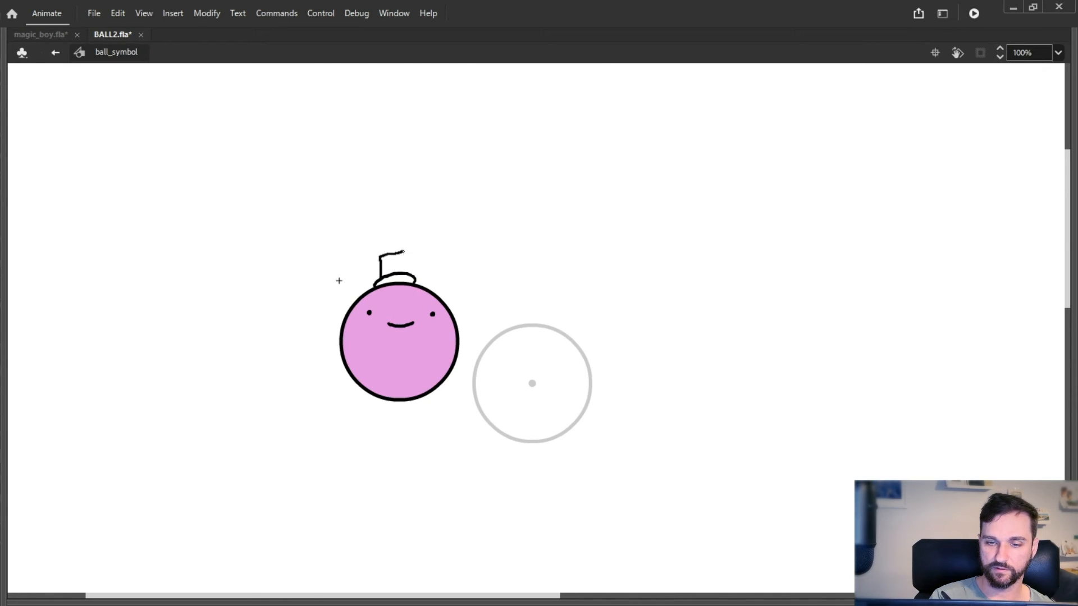
key("period")
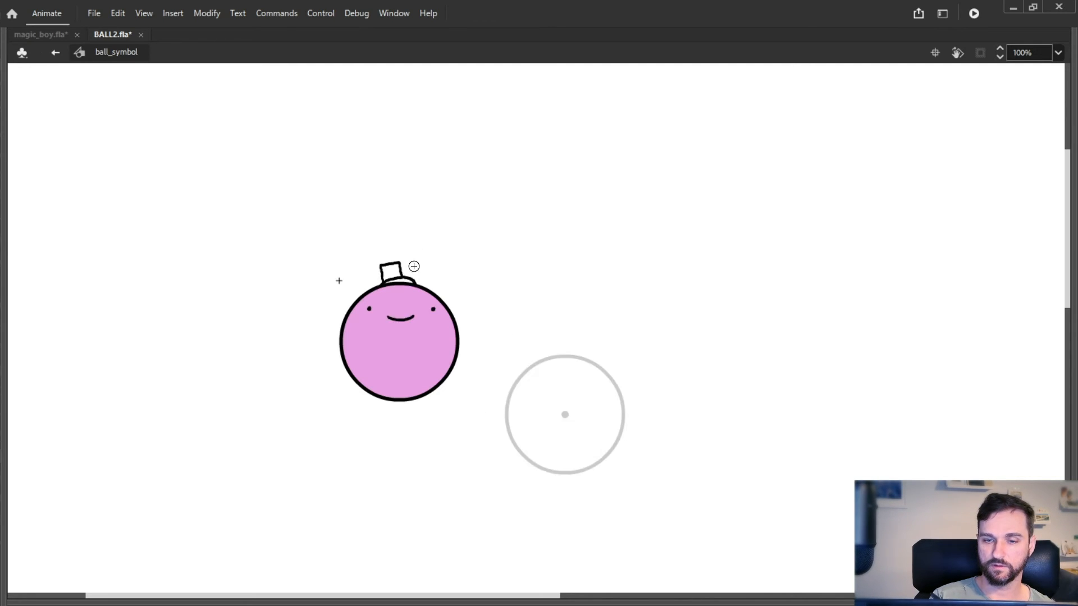
key("period")
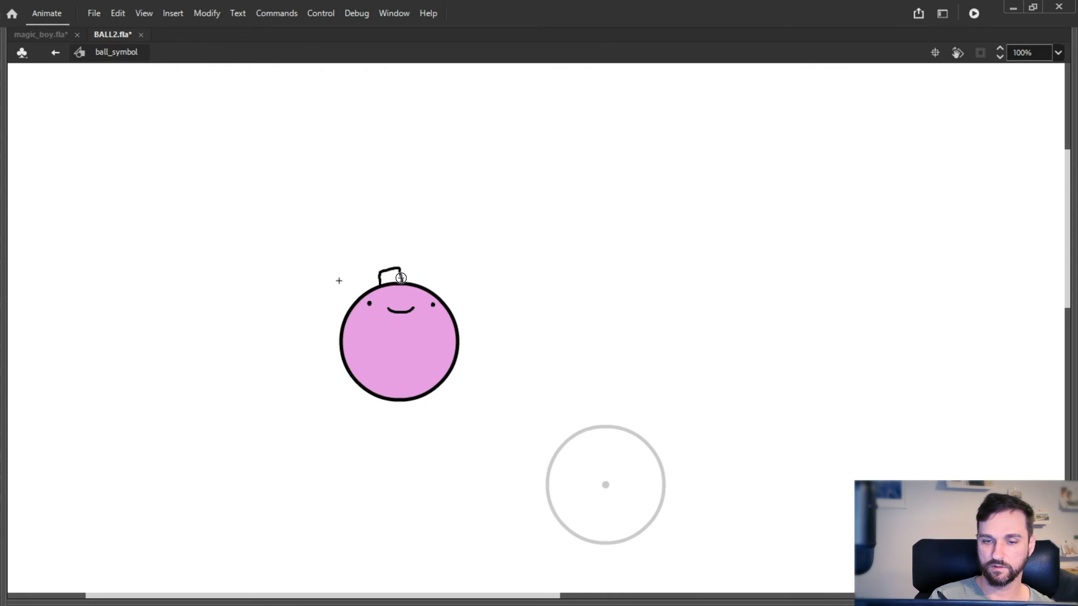
key("period")
left_click_drag(402, 281, 403, 284)
key("ctrl+minus")
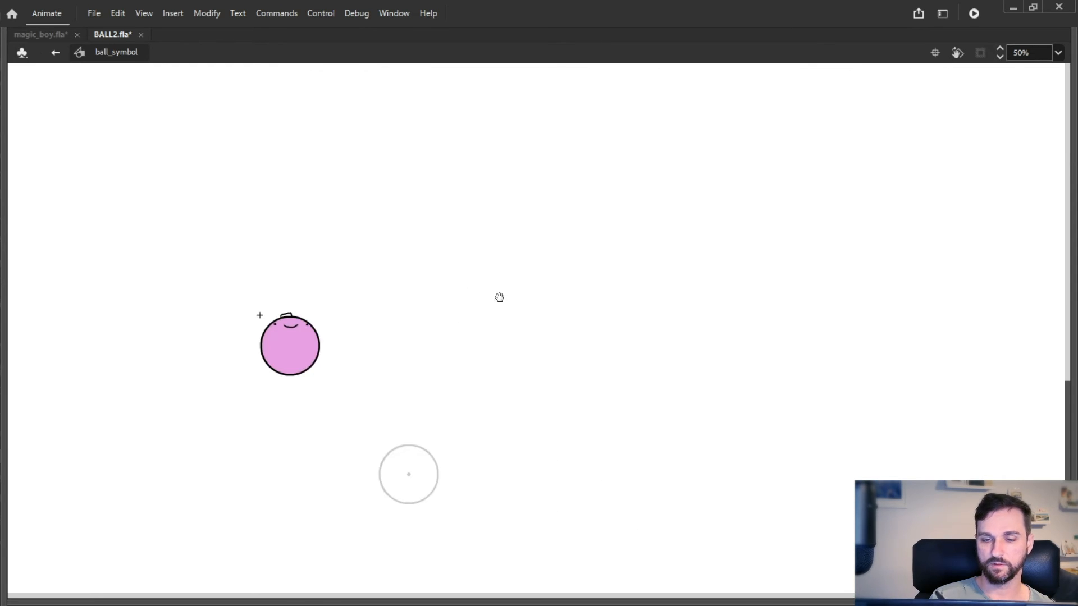
Step back and forth through the hat keyframes to check how the hat sinks behind the ball
left_click_drag(499, 297, 489, 239)
key("comma")
key("comma")
key("comma")
key("comma")
key("period")
key("period")
key("period")
key("period")
key("period")
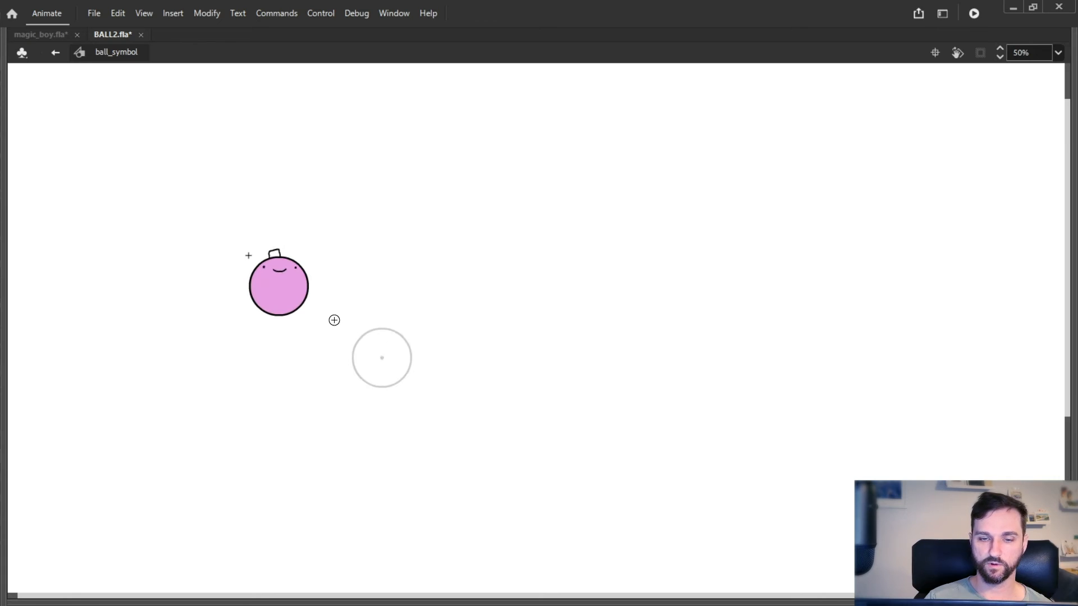
Return to Scene 1 and play the ball with its hat from the first frame
key("F4")
left_click_drag(430, 320, 433, 257)
key("ctrl+minus")
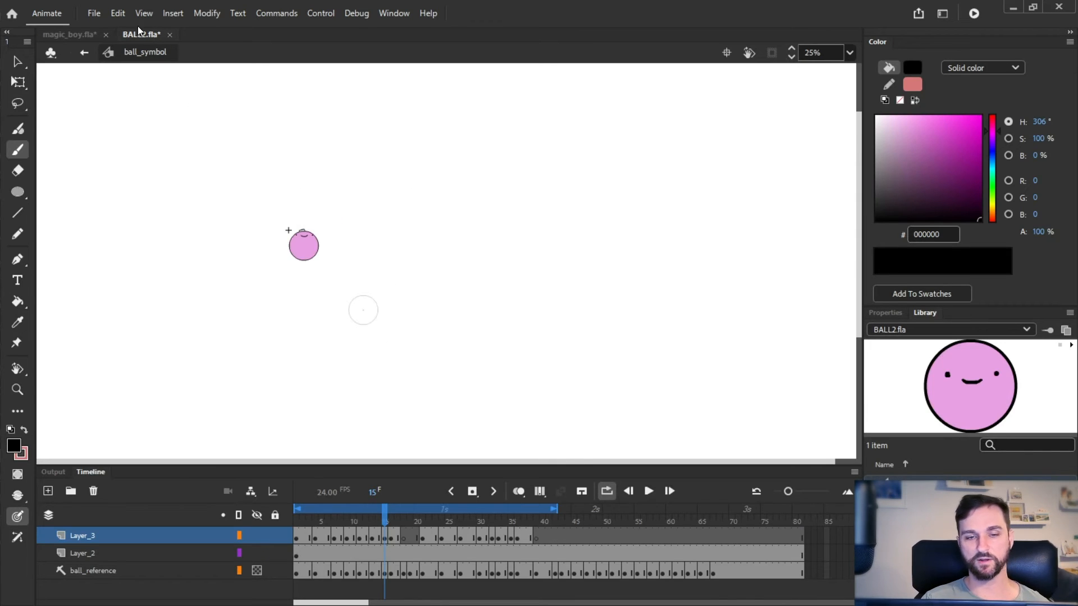
left_click(83, 53)
left_click_drag(347, 519, 278, 510)
key("Return")
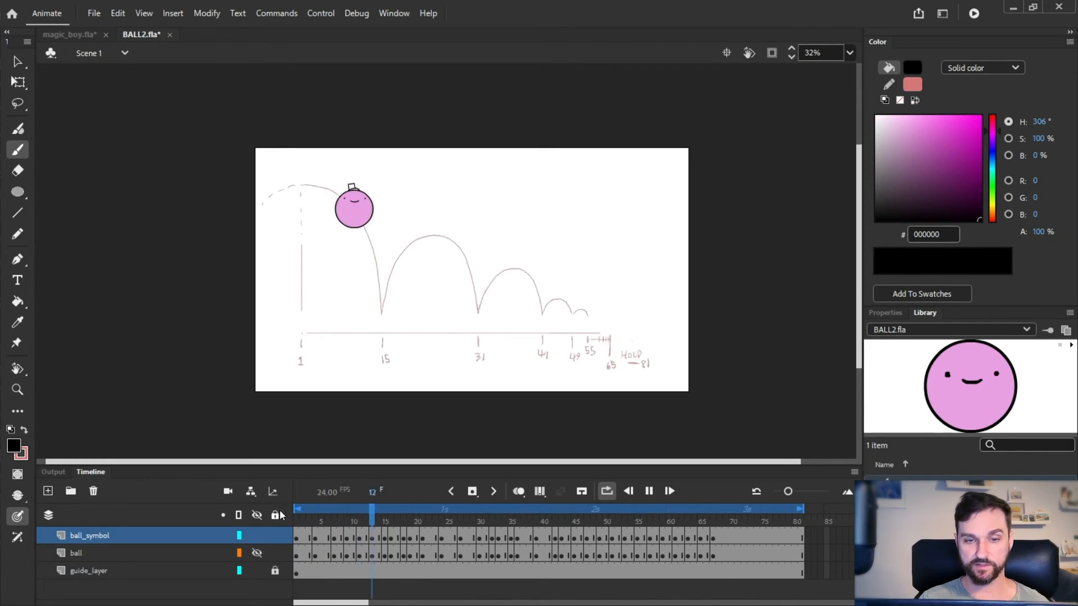
Reopen ball_symbol with onion skinning on and draw the top hat on frame 4 of Layer_3
left_click_drag(404, 523, 315, 518)
key("ctrl+e")
key("ctrl+equal")
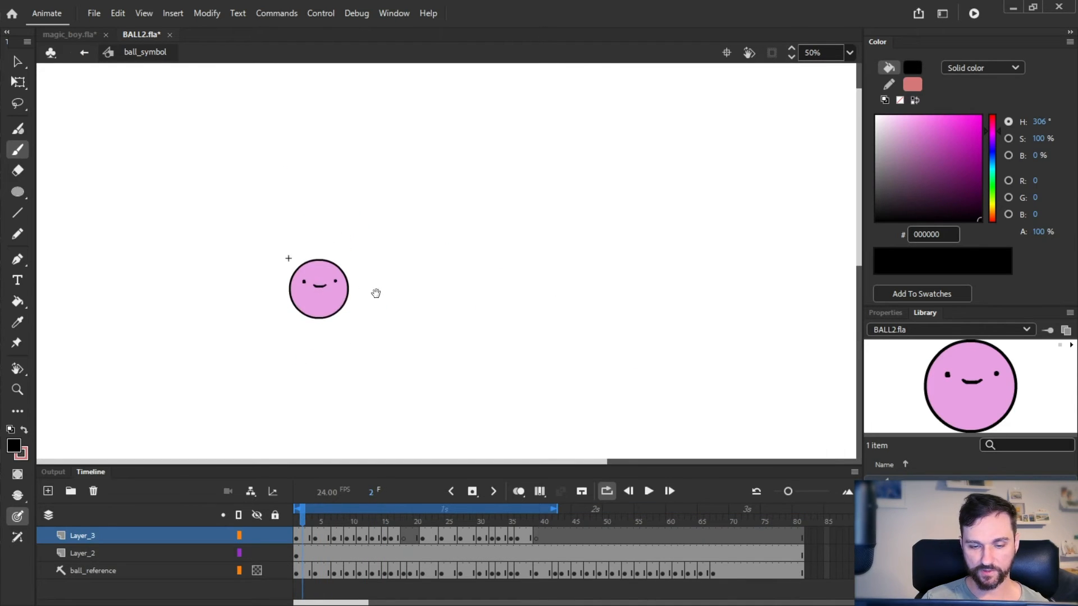
left_click(518, 491)
key("ctrl+equal")
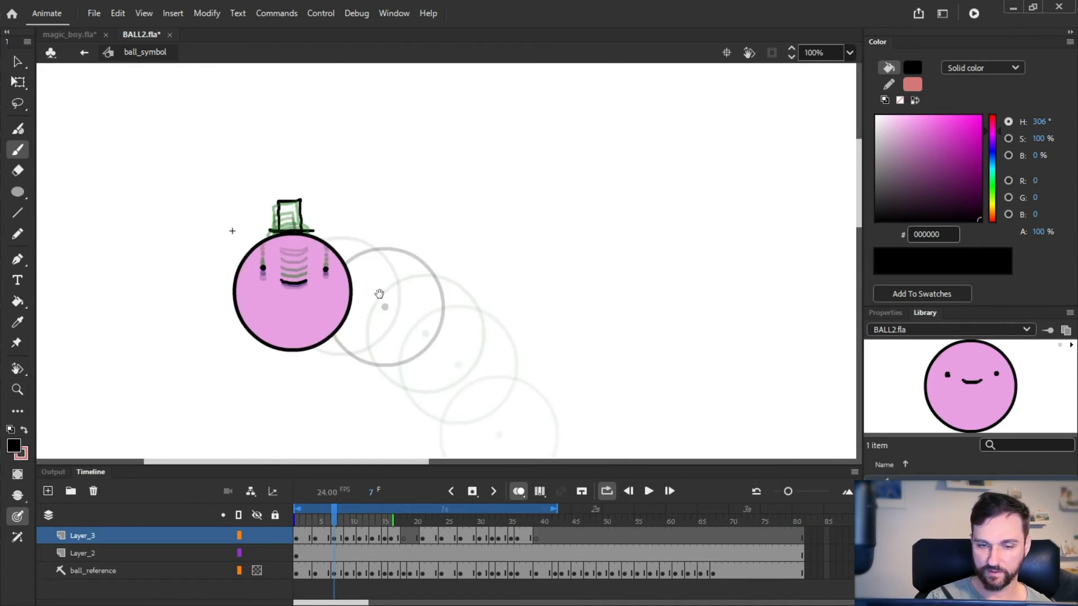
key("ctrl+equal")
left_click_drag(306, 257, 313, 270)
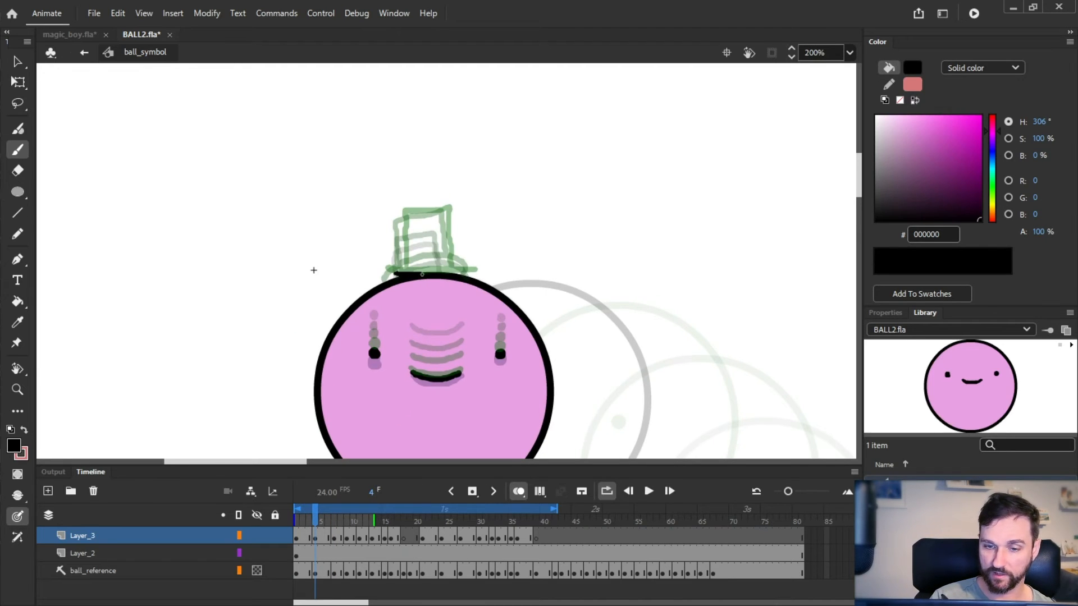
left_click_drag(456, 272, 402, 273)
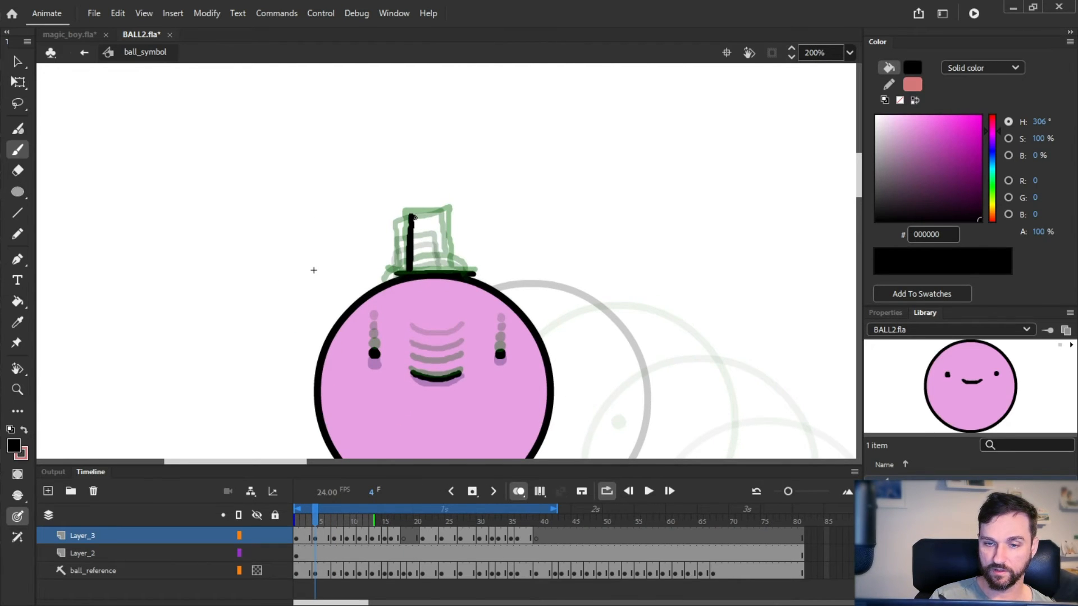
mouse_move(414, 217)
left_mouse_down()
mouse_move(454, 216)
mouse_move(454, 271)
left_mouse_up()
Draw a matching top hat on frame 1 of Layer_3, guided by the hats on the neighbouring frames
key("period")
key("period")
key("period")
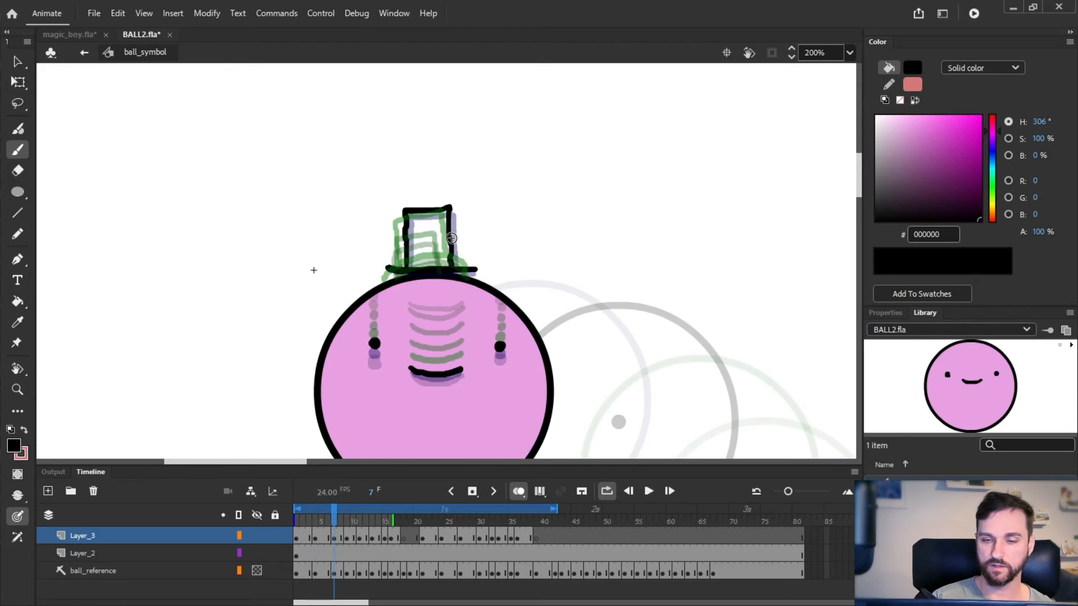
key("comma")
key("comma")
key("comma")
key("comma")
key("comma")
key("comma")
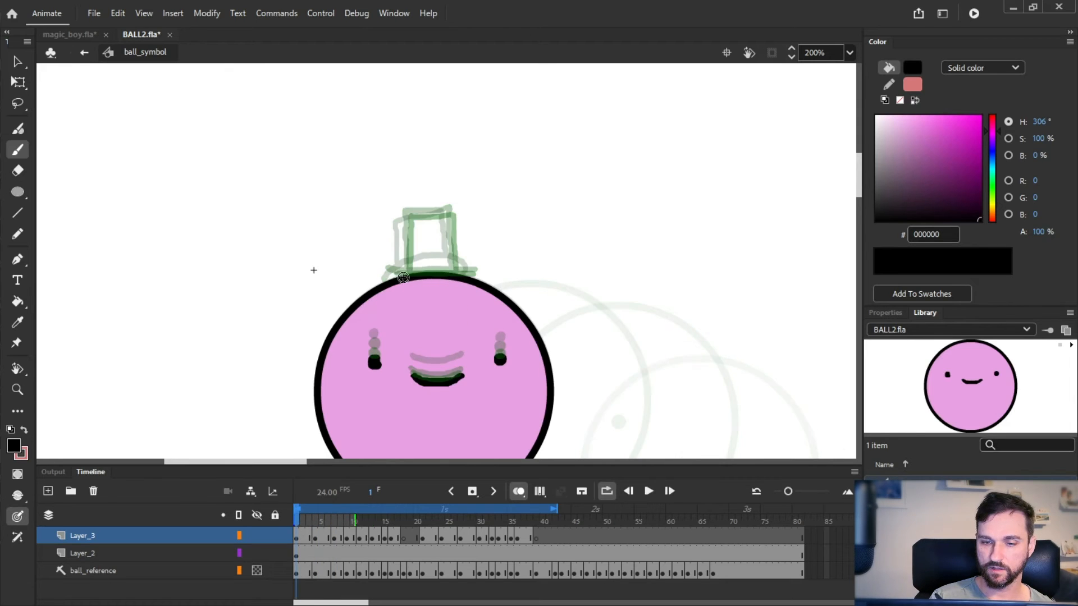
mouse_move(478, 274)
left_mouse_down()
mouse_move(395, 269)
mouse_move(412, 275)
mouse_move(416, 222)
mouse_move(460, 224)
left_mouse_up()
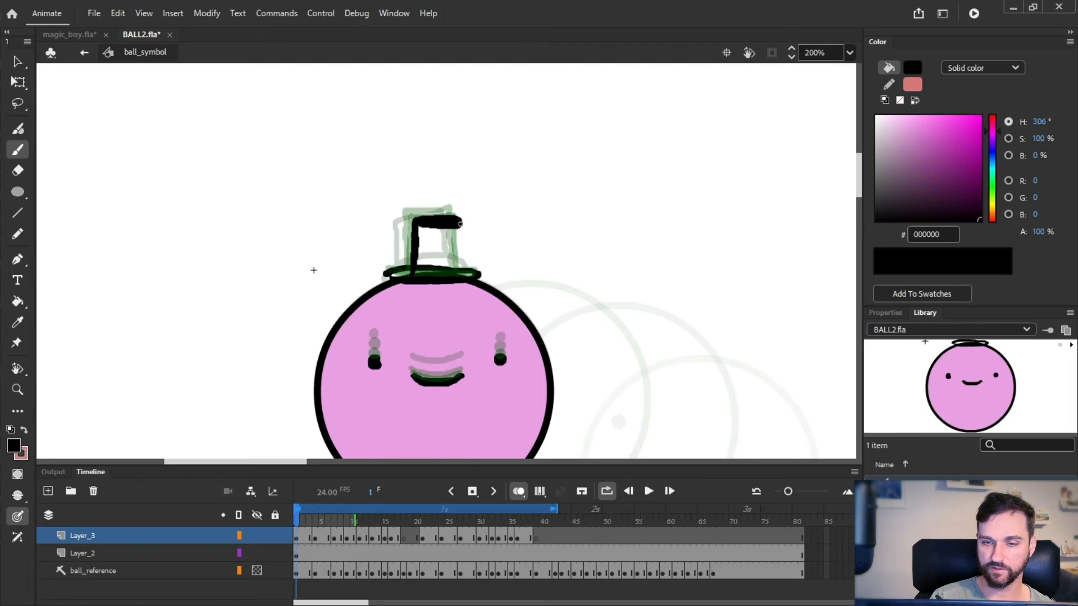
left_click_drag(459, 268, 506, 275)
Return to Scene 1, turn off onion skinning and play the bouncing ball with its top hat
left_click(84, 54)
key("ctrl+minus")
key("ctrl+equal")
left_click_drag(429, 280, 403, 282)
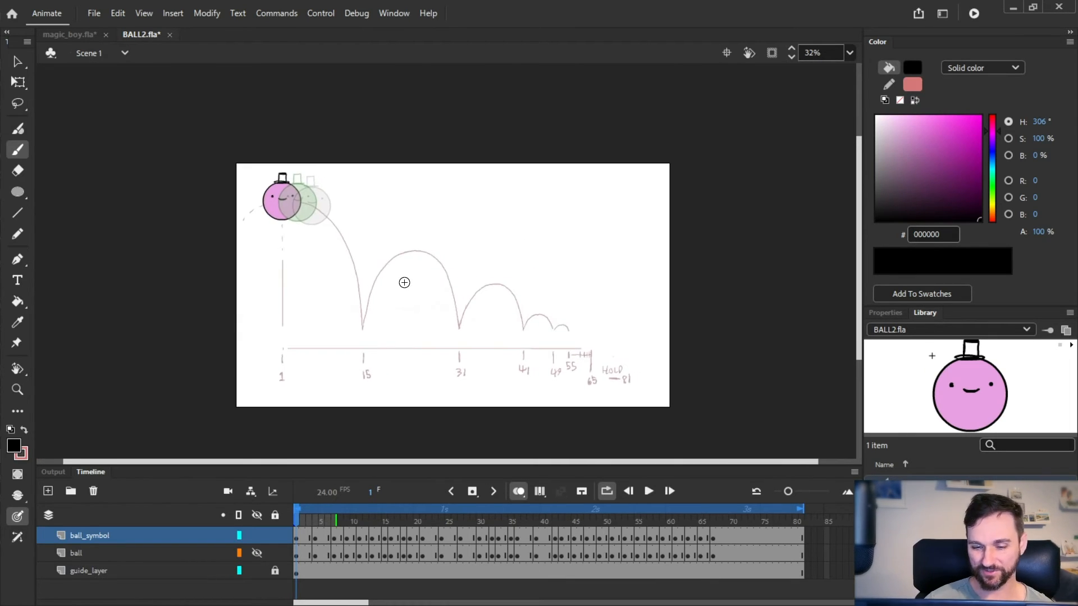
left_click(517, 491)
key("Return")
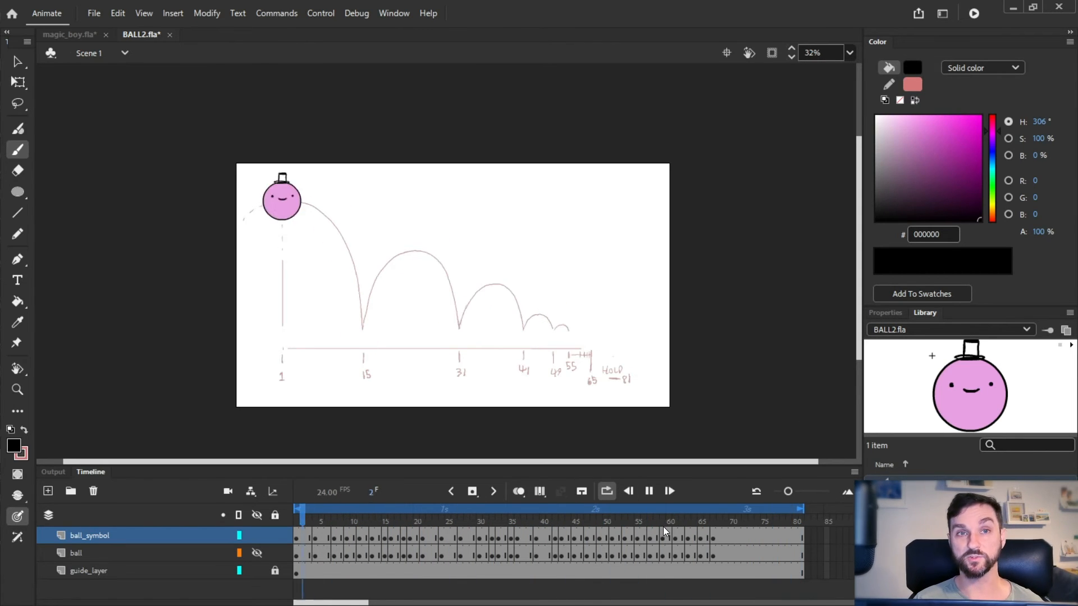
Switch to magic_boy.fla, preview its animation and add an empty layer above KID_LINE
key("ctrl+Tab")
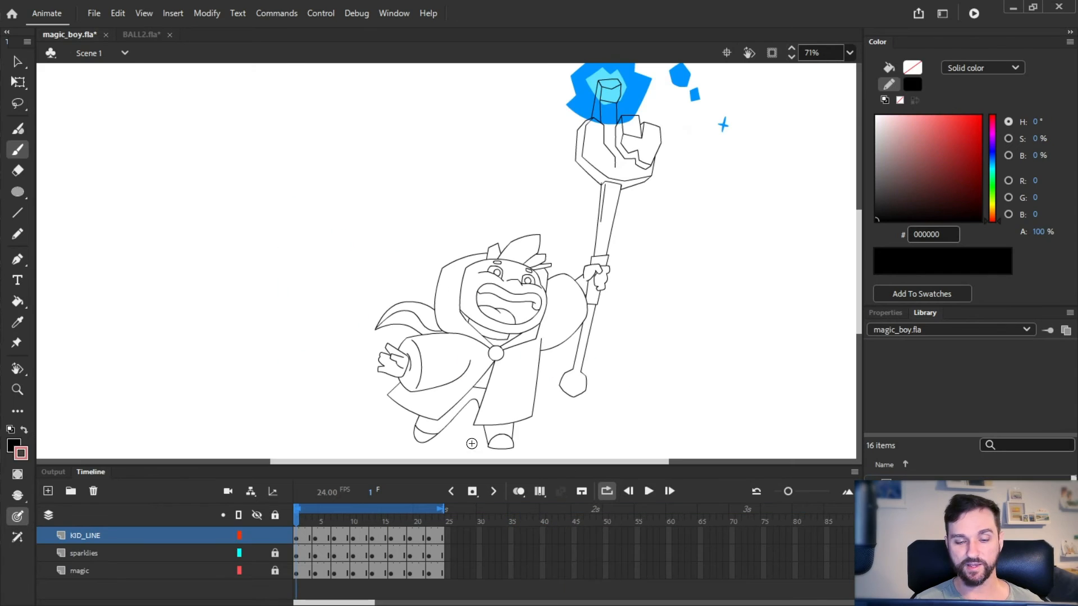
left_click(648, 491)
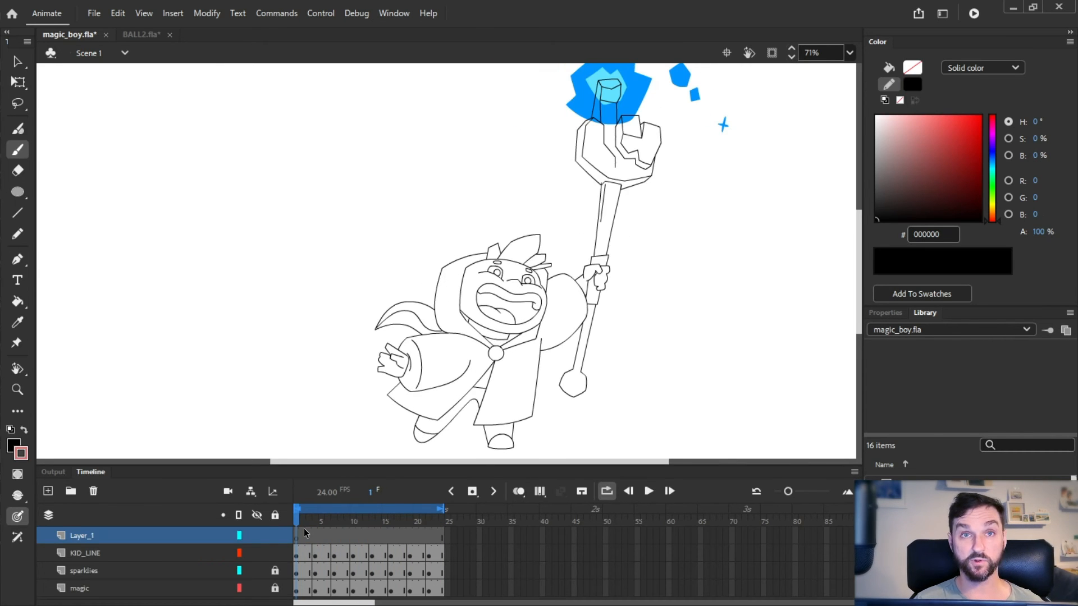
left_click_drag(267, 528, 311, 522)
left_click(173, 535)
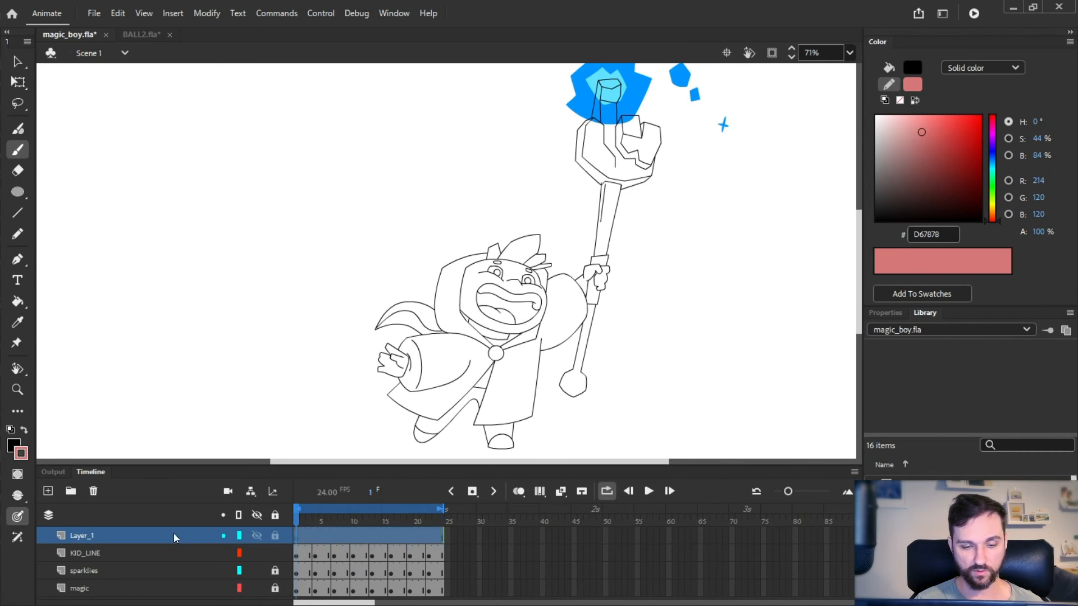
Paint a black wavy Brush stroke on Layer_1 in the empty area beside the character
left_click_drag(158, 284, 242, 181)
key("ctrl+z")
mouse_move(95, 348)
left_mouse_down()
mouse_move(96, 318)
mouse_move(270, 188)
mouse_move(337, 205)
left_mouse_up()
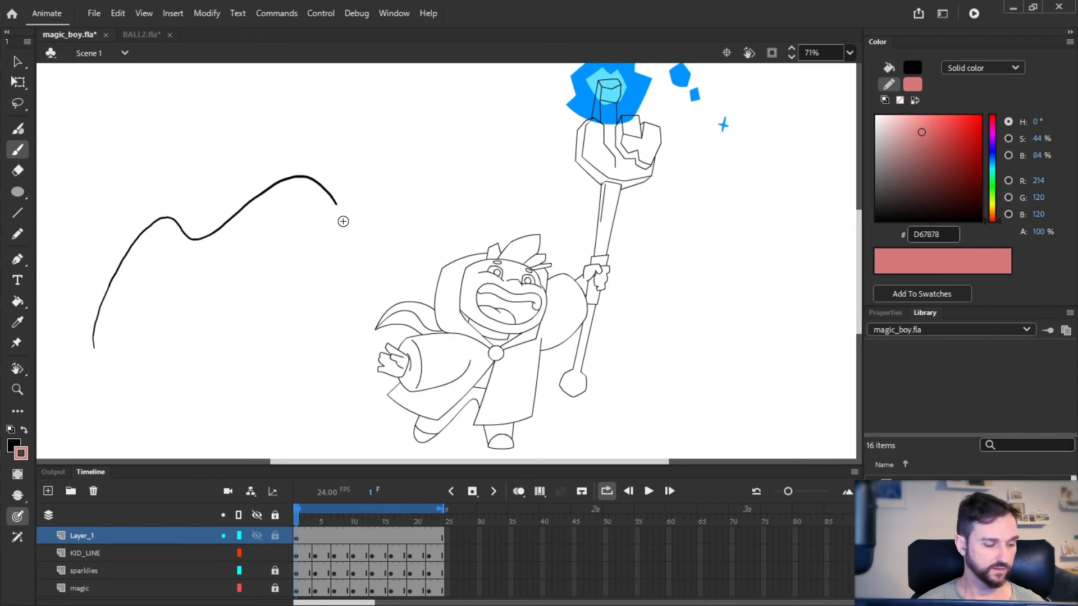
Draw a similar wavy line in black 000000 with the Pencil tool below the brush stroke
key("y")
mouse_move(108, 359)
left_mouse_down()
mouse_move(171, 285)
mouse_move(318, 320)
left_mouse_up()
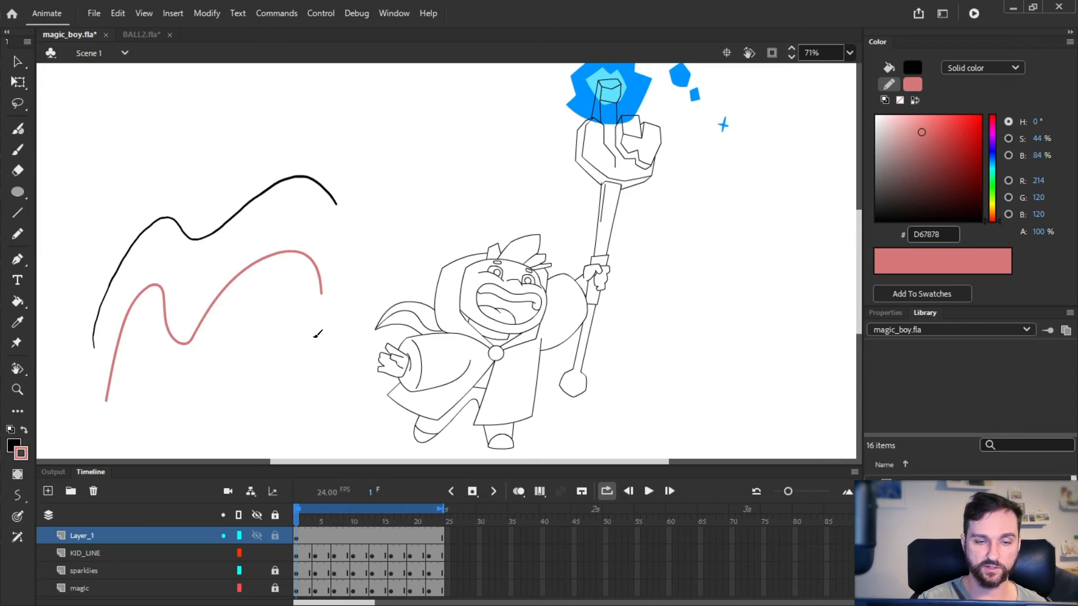
key("ctrl+z")
left_click(970, 221)
mouse_move(102, 400)
left_mouse_down()
mouse_move(110, 382)
mouse_move(313, 313)
left_mouse_up()
Pull the brush stroke's edge out into a spike, and move pieces of the stroke away from it with Free Transform
key("q")
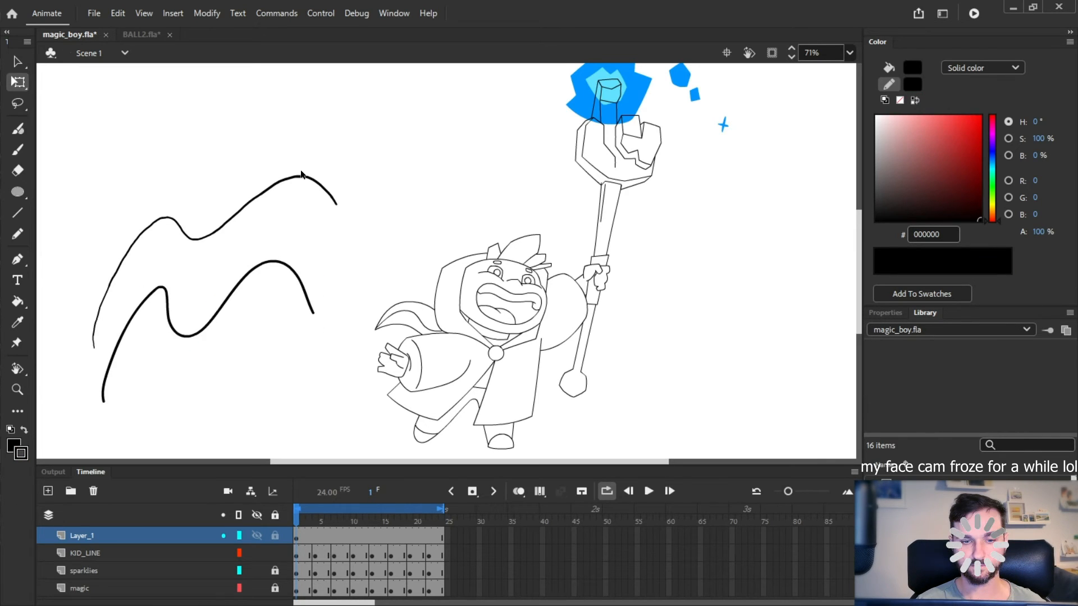
left_click_drag(304, 174, 235, 99)
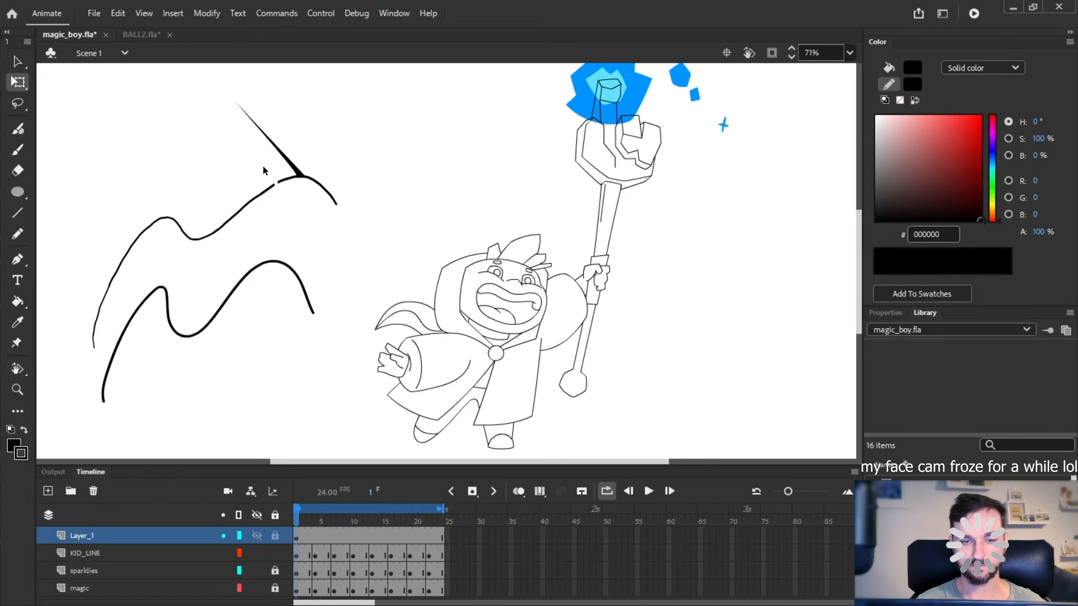
mouse_move(256, 157)
left_mouse_down()
mouse_move(197, 226)
mouse_move(274, 234)
left_mouse_up()
left_click_drag(302, 227, 311, 240)
left_click_drag(230, 221, 199, 252)
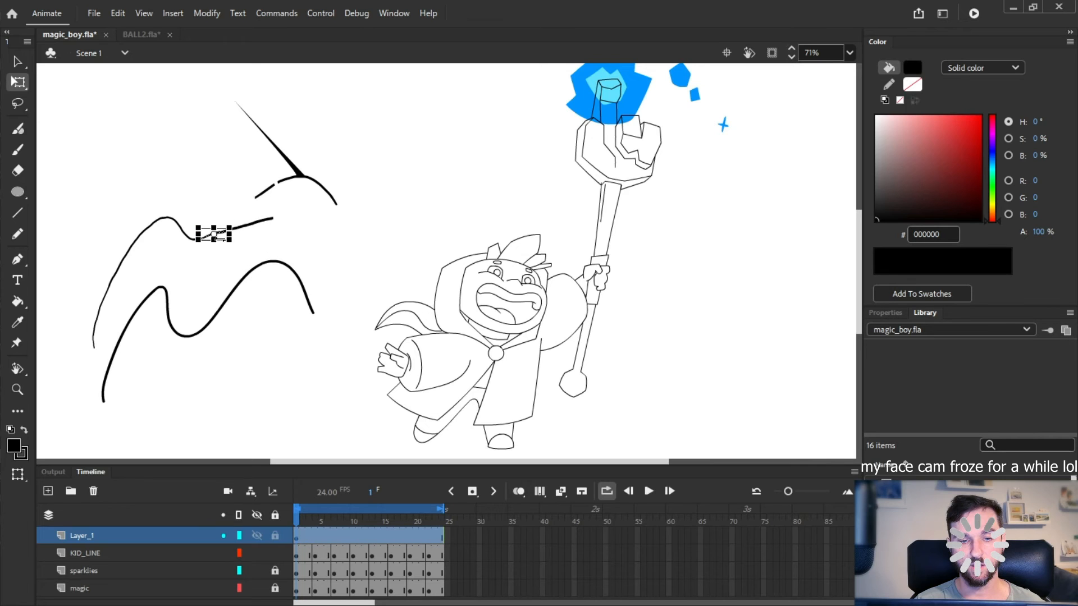
left_click(213, 266)
left_click_drag(243, 185, 253, 167)
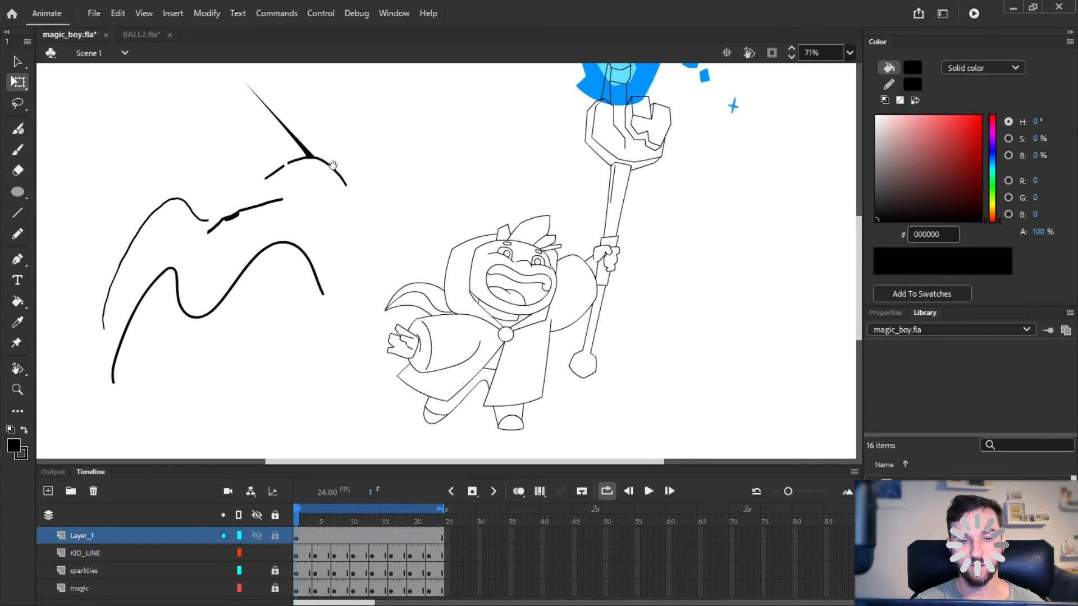
left_click_drag(333, 164, 358, 187)
key("b")
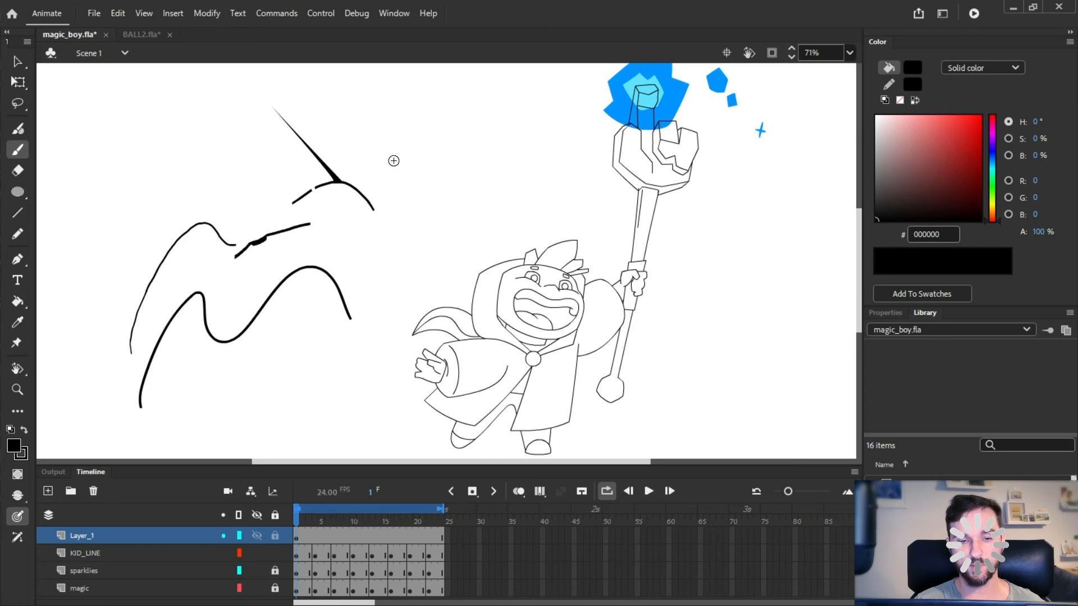
mouse_move(404, 154)
left_mouse_down()
mouse_move(384, 164)
mouse_move(439, 149)
mouse_move(393, 197)
mouse_move(416, 125)
mouse_move(342, 238)
left_mouse_up()
key("ctrl+z")
key("ctrl+z")
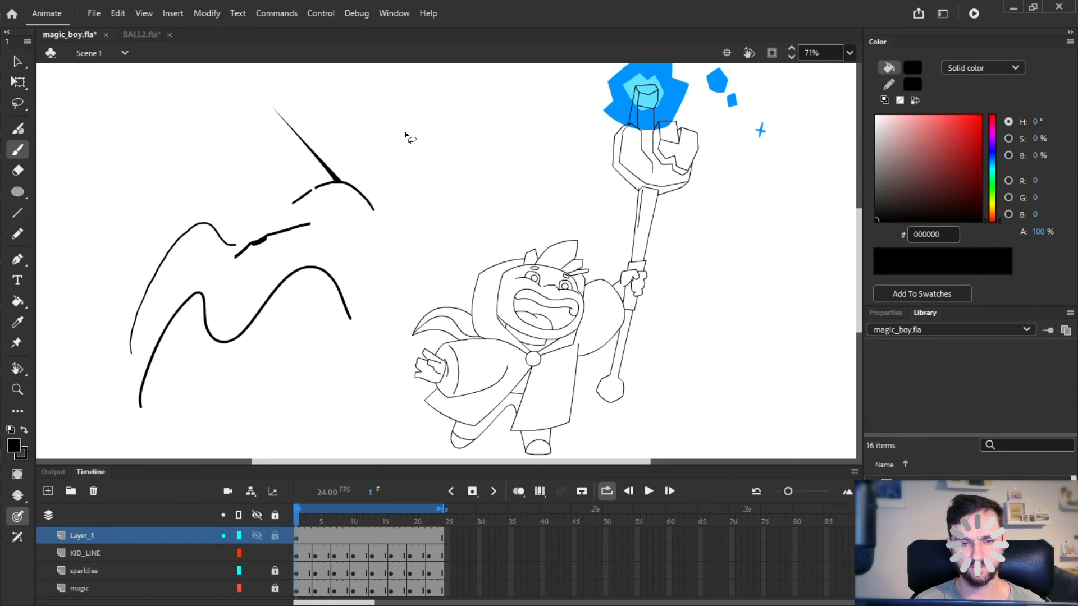
Lasso and delete all pieces of the deformed brush stroke, keeping only the pencil line, and activate Free Transform
key("l")
mouse_move(372, 81)
left_mouse_down()
mouse_move(431, 183)
mouse_move(175, 288)
mouse_move(94, 384)
mouse_move(401, 128)
left_mouse_up()
key("Delete")
key("q")
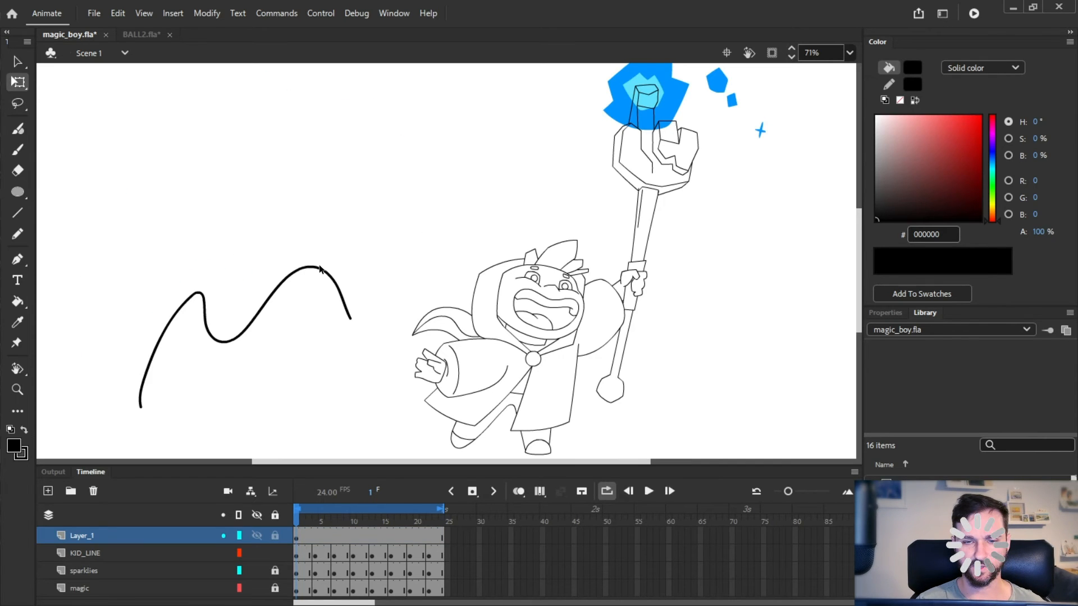
Bend the final hump of the pencil line on Layer_1 upward and outward into a taller, rounder curve
left_click_drag(327, 273, 343, 285)
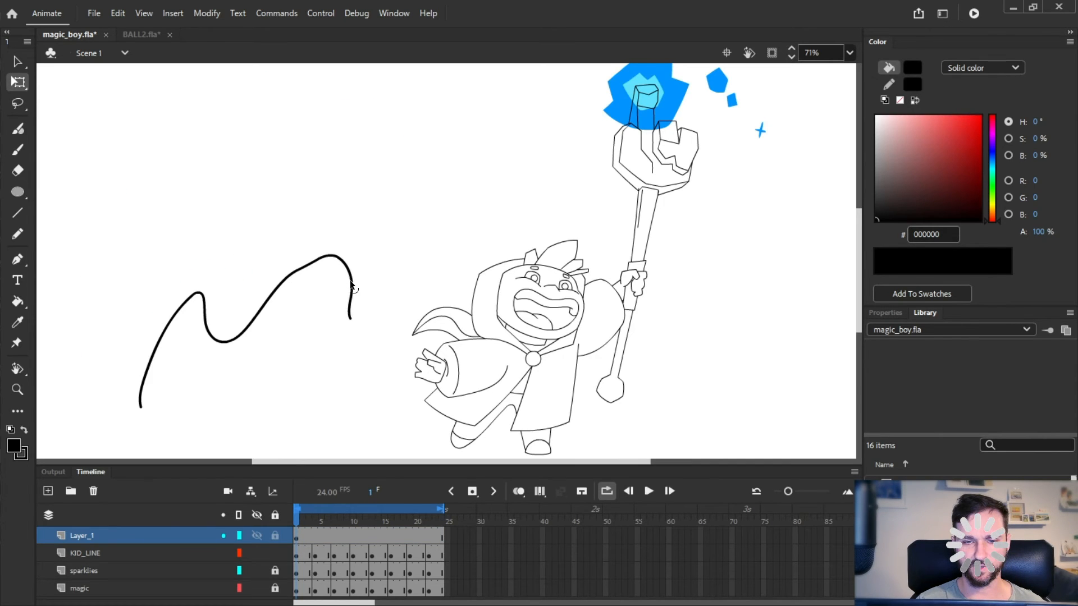
left_click(292, 271)
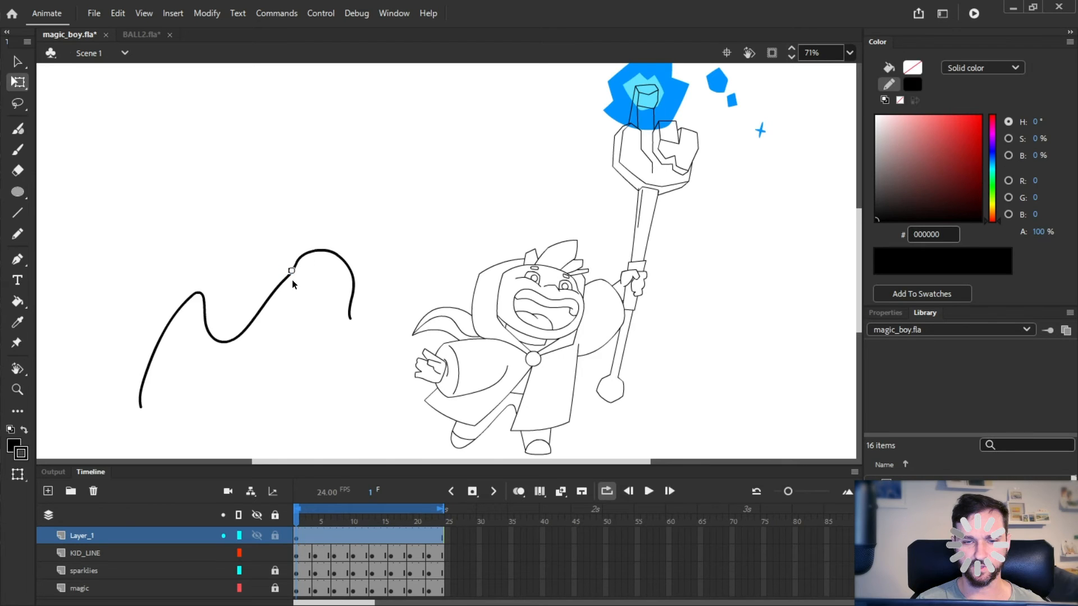
left_click(292, 279)
mouse_move(292, 269)
left_mouse_down()
mouse_move(280, 277)
mouse_move(269, 262)
mouse_move(303, 239)
mouse_move(353, 268)
left_mouse_up()
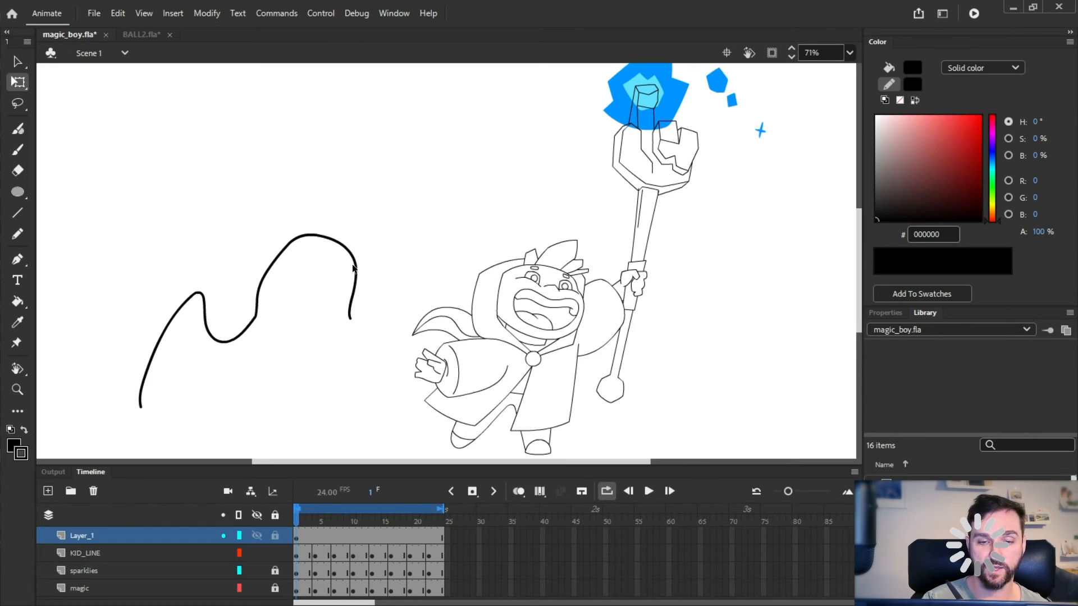
Examine the robe's outer edge across the KID_LINE keyframes between frames 1 and 13
left_click_drag(577, 390, 536, 328)
key("ctrl+equal")
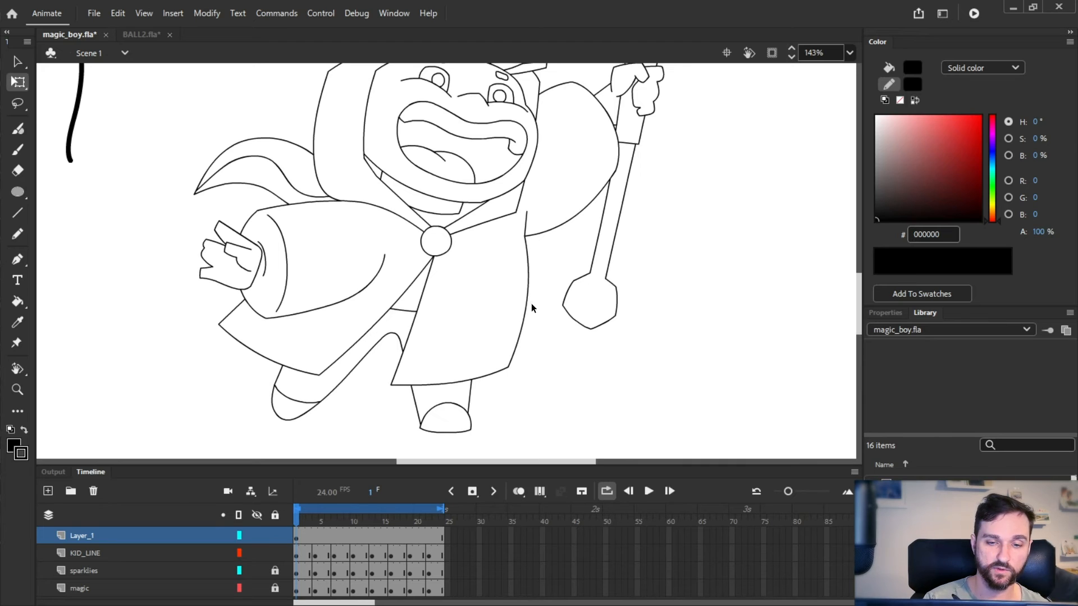
left_click(296, 559)
left_click(536, 349)
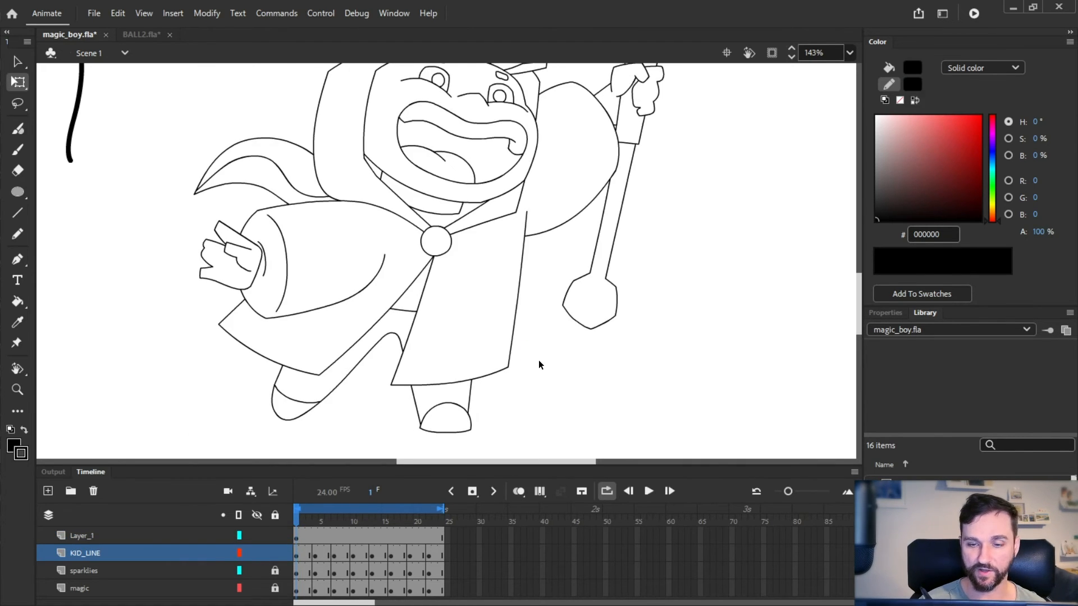
key("alt+period")
key("alt+period")
key("alt+period")
key("alt+period")
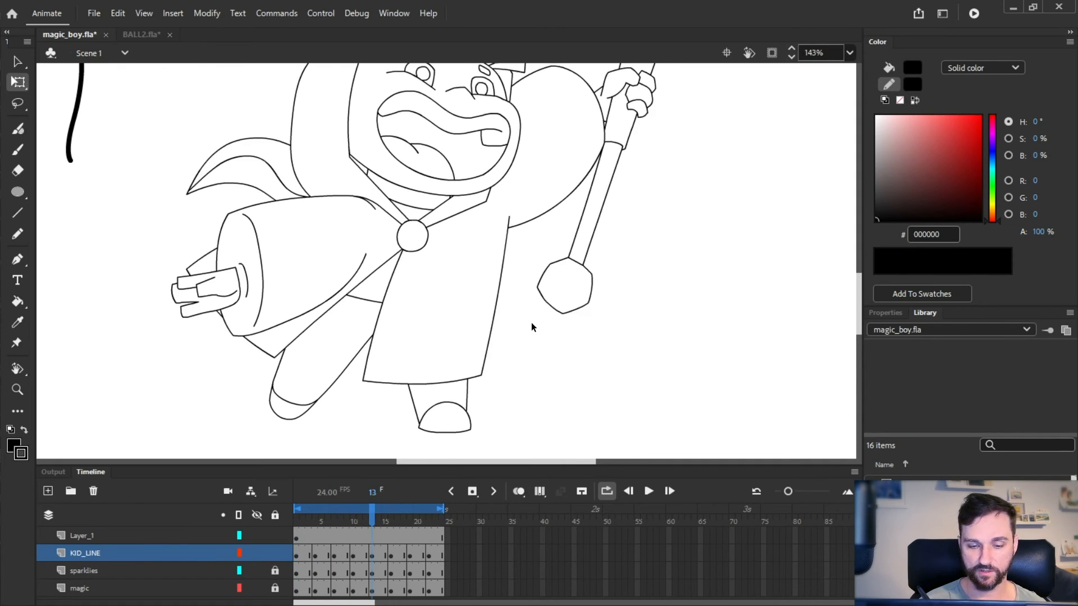
key("alt+comma")
key("alt+comma")
key("alt+comma")
key("alt+period")
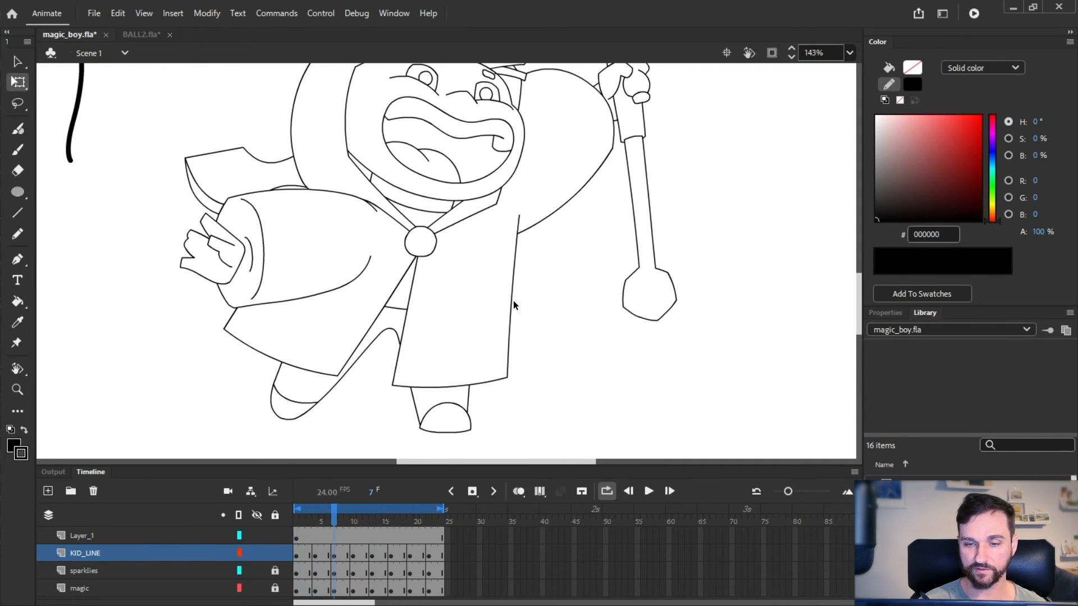
Try to bend the robe's outer edge on the KID_LINE drawing at frame 7, and undo it
double_click(513, 302)
left_click_drag(513, 302, 525, 319)
key("ctrl+z")
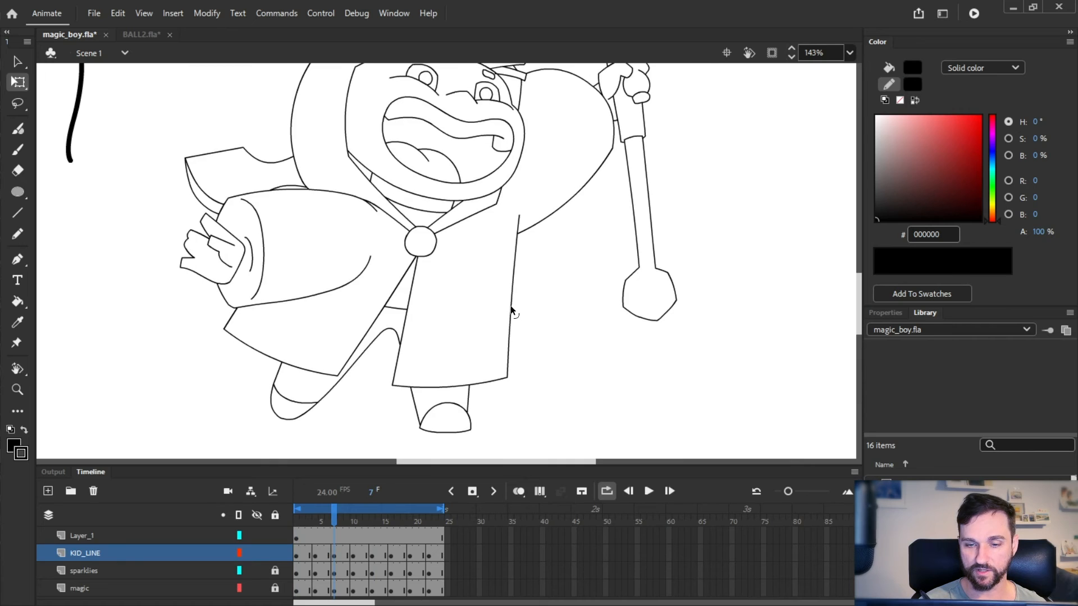
Reshape the robe's outer edge on KID_LINE, pulling its lower corner slightly outward at frames 10 and 13
key("alt+comma")
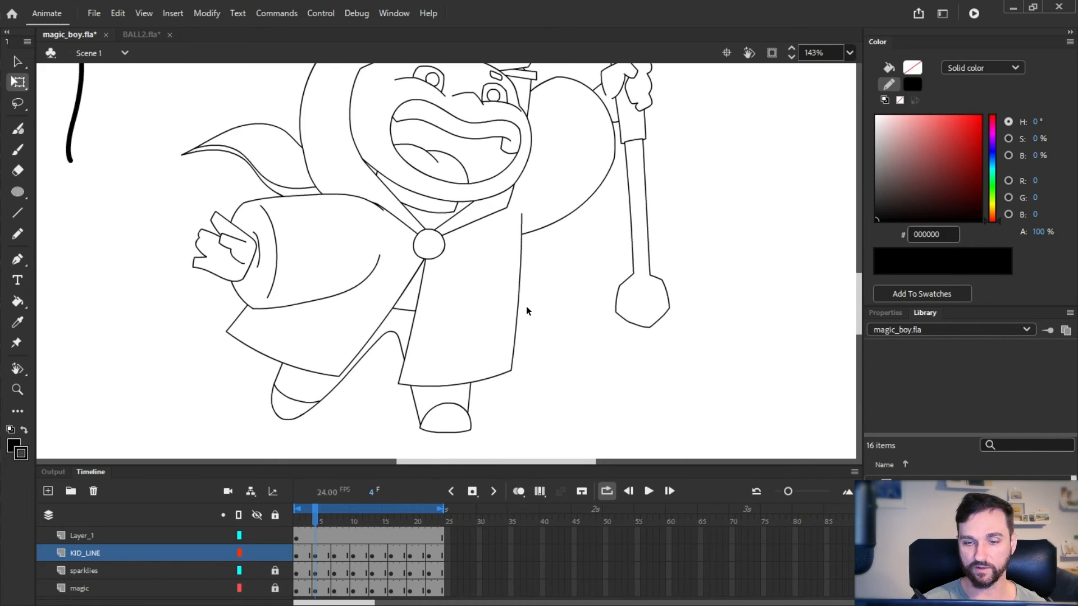
key("alt+period")
key("alt+period")
key("alt+period")
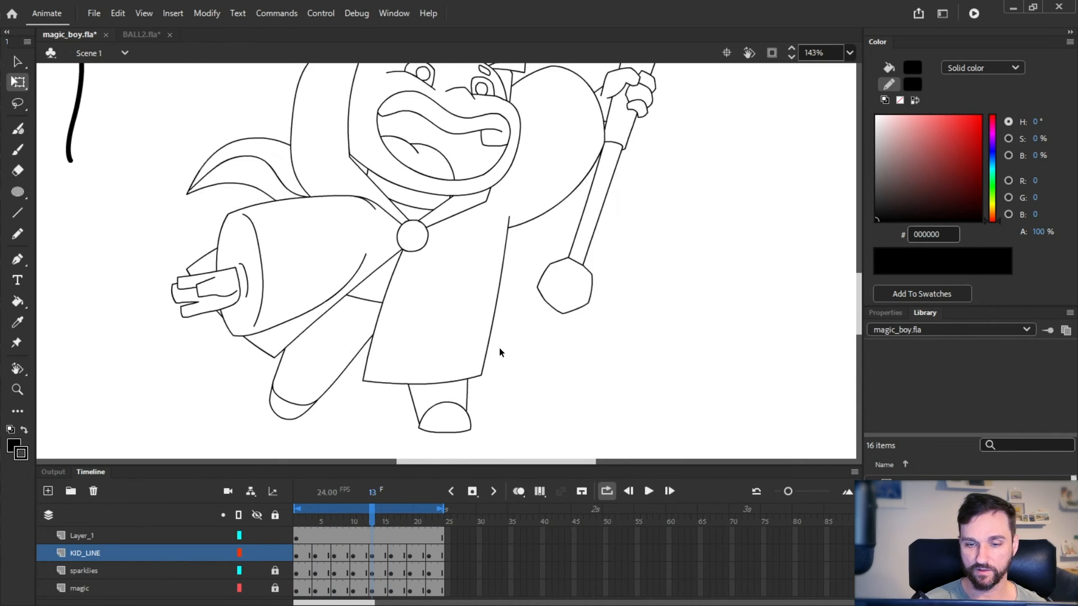
key("alt+comma")
key("alt+comma")
key("alt+period")
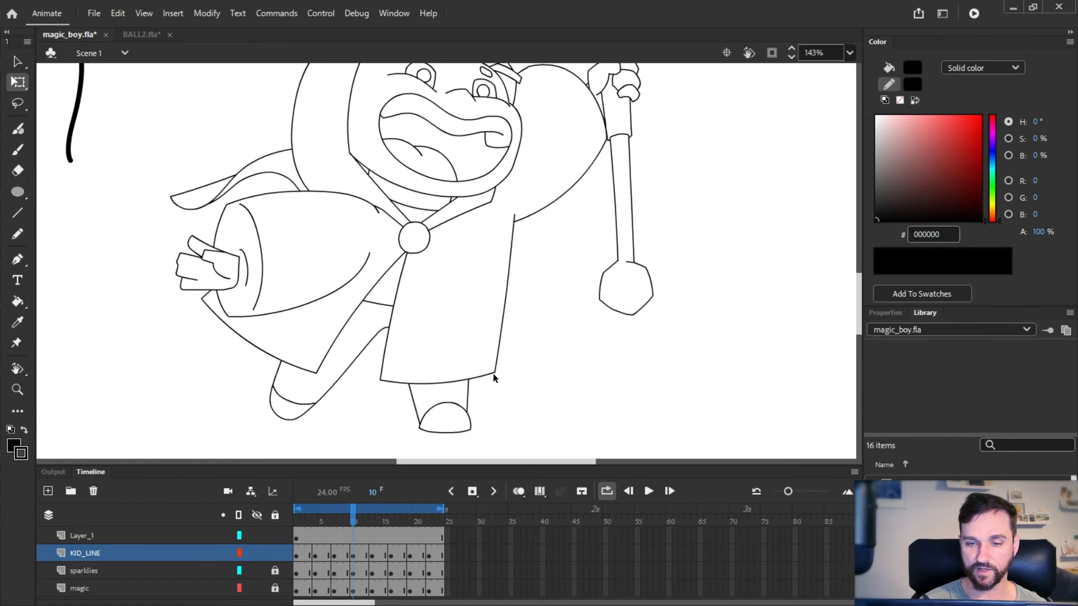
left_click_drag(495, 373, 504, 371)
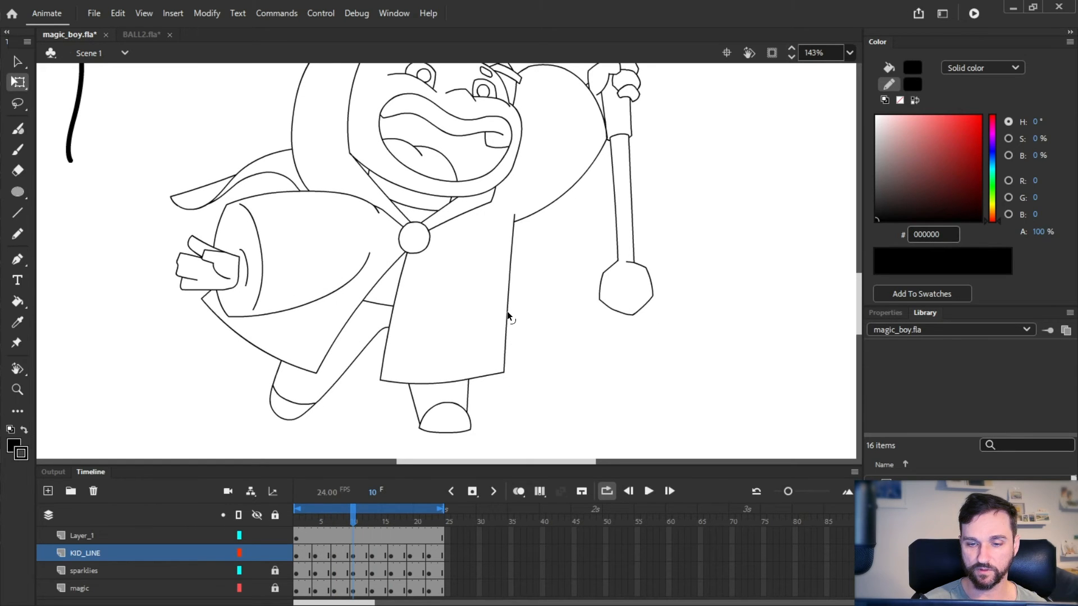
key("alt+period")
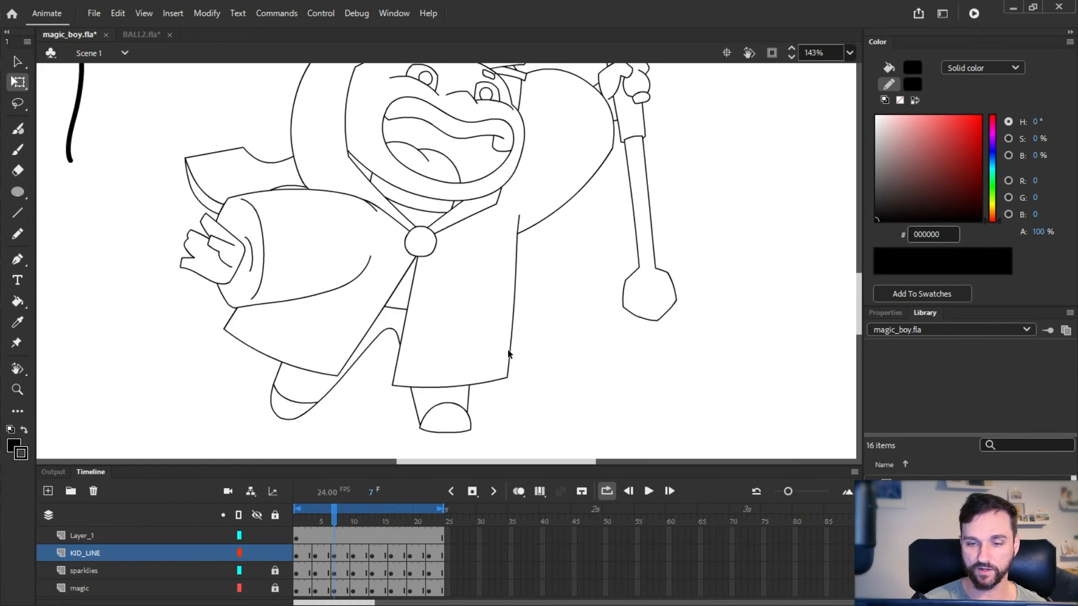
left_click_drag(482, 374, 486, 376)
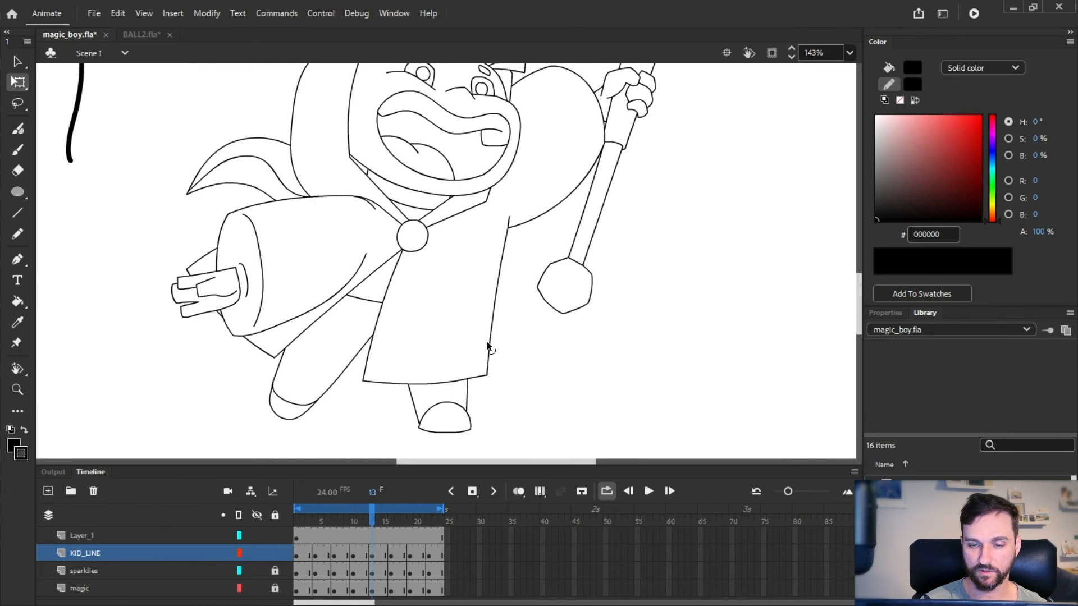
Review the remaining KID_LINE keyframes up to frame 19 and play the animation from the start
key("alt+comma")
key("alt+period")
key("alt+period")
key("alt+period")
key("alt+period")
key("alt+period")
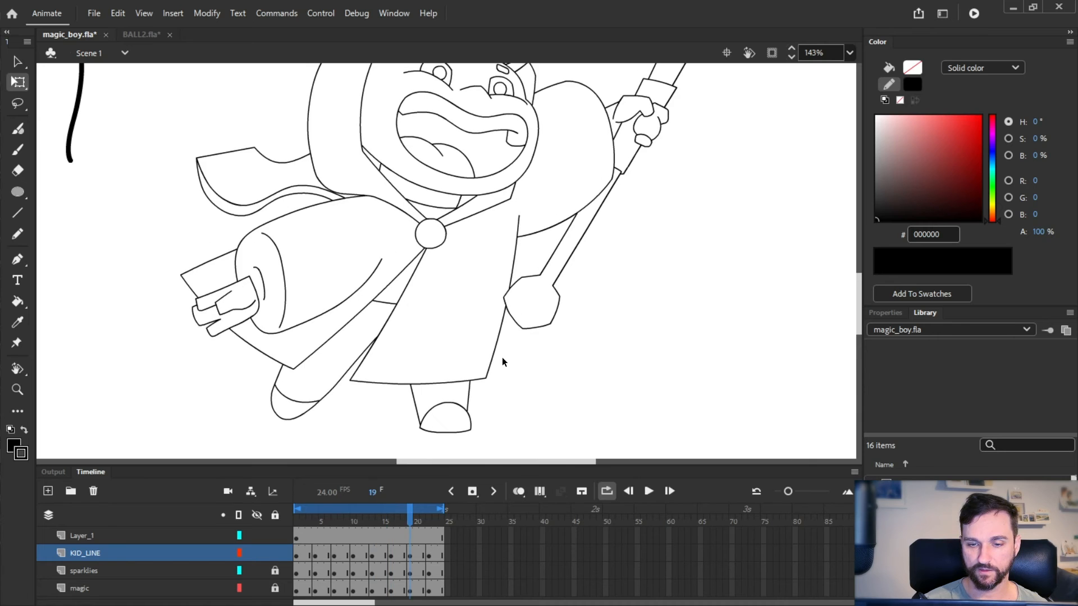
left_click_drag(377, 521, 176, 518)
key("Return")
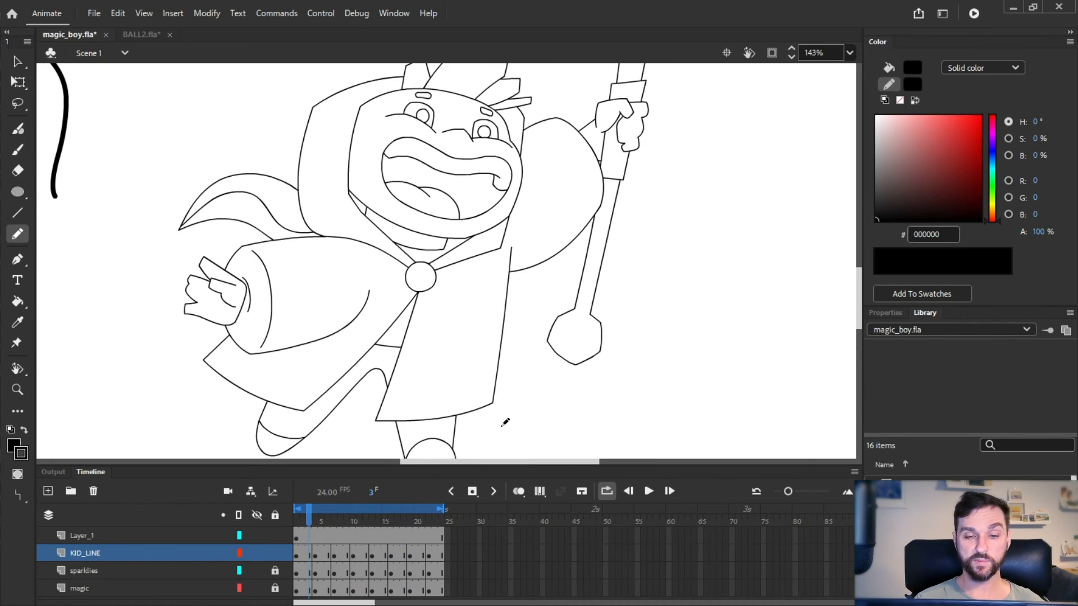
left_click_drag(509, 348, 527, 332)
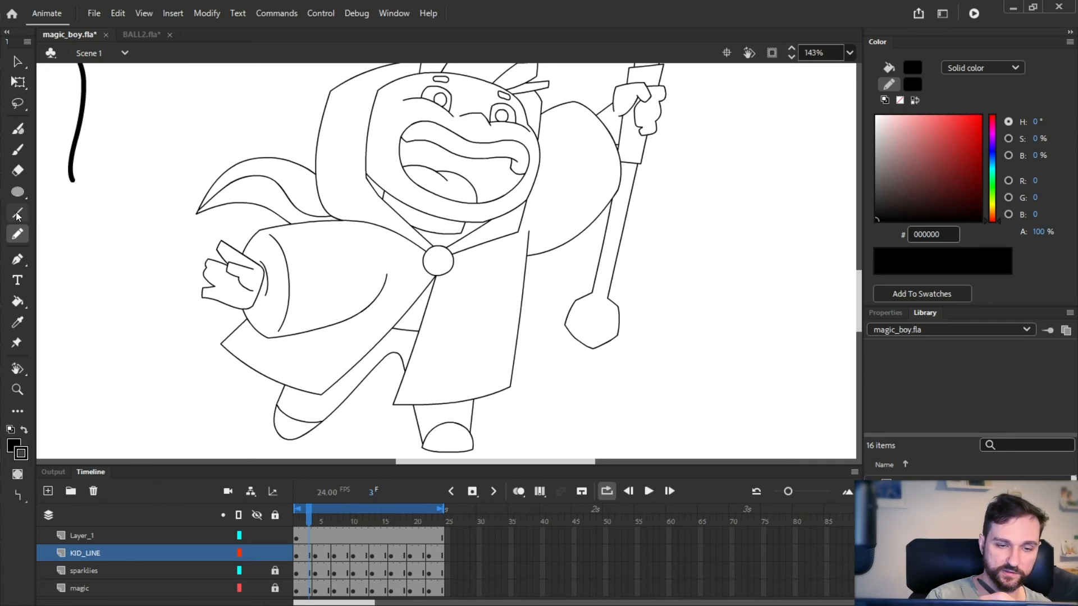
left_click_drag(72, 384, 184, 379)
key("ctrl+z")
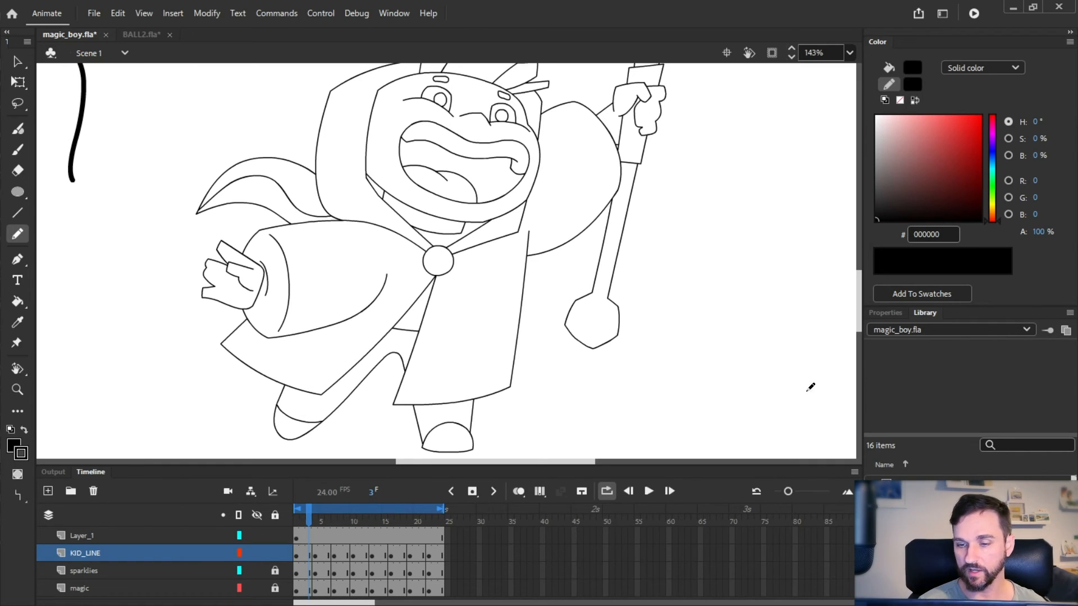
left_click_drag(664, 315, 753, 365)
key("ctrl+z")
Switch to the Paint Brush and set its stroke size to 2
key("ctrl+F3")
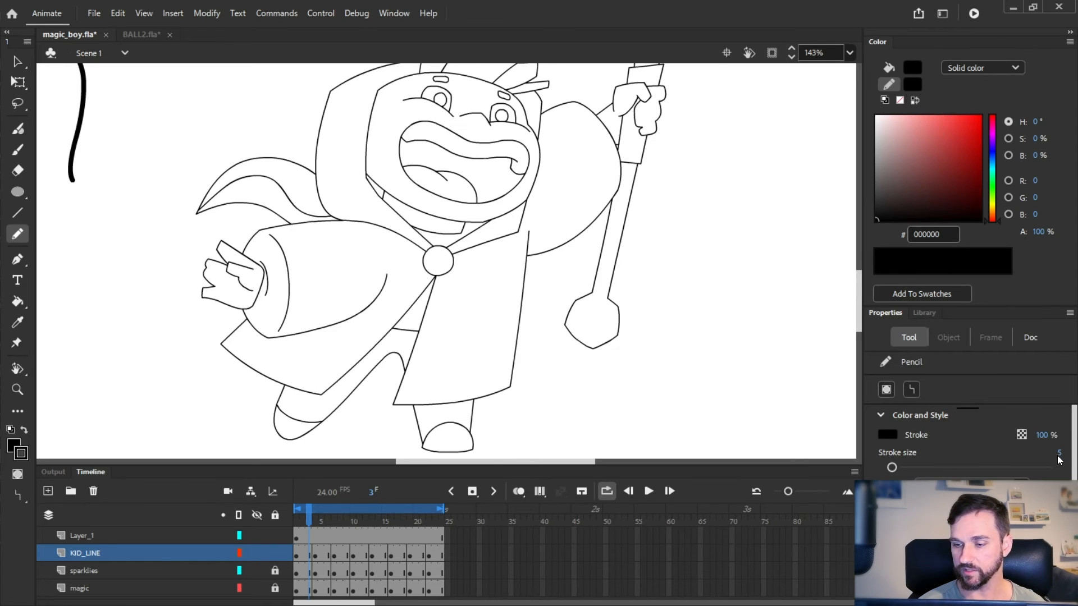
left_click_drag(674, 281, 580, 277)
key("b")
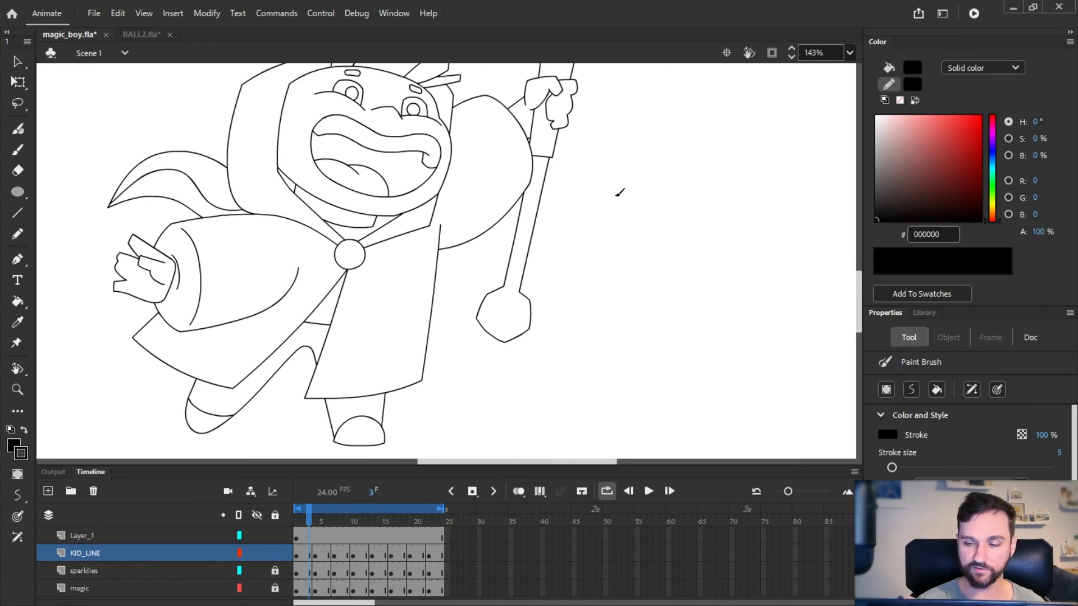
left_click(1060, 455)
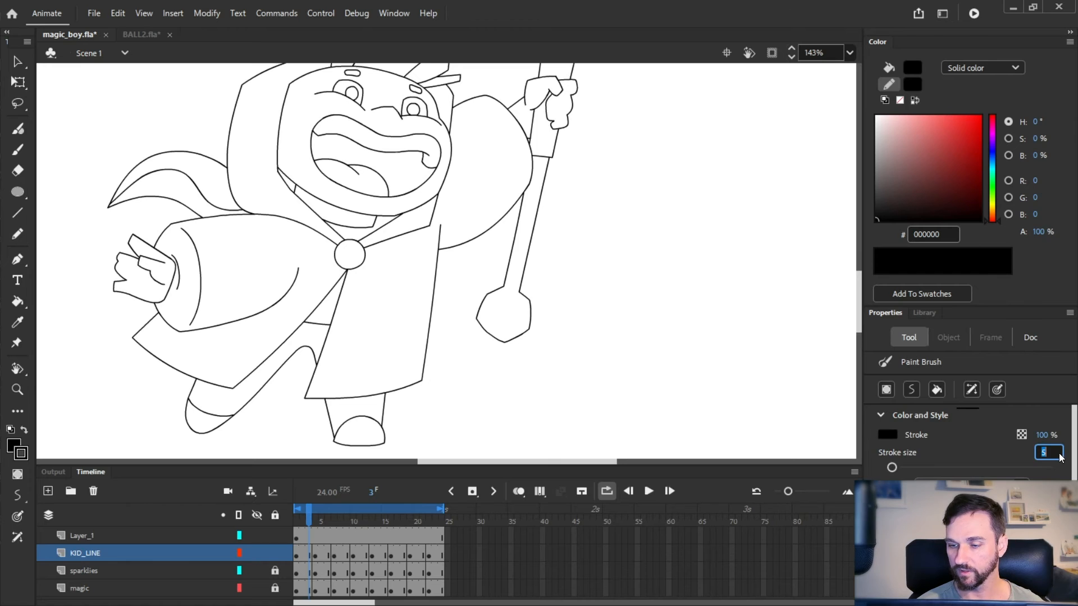
type("2")
key("Return")
Draw four crossing straight lines on KID_LINE in the empty area beside the staff, enclosing a tilted square
left_click_drag(665, 185, 650, 386)
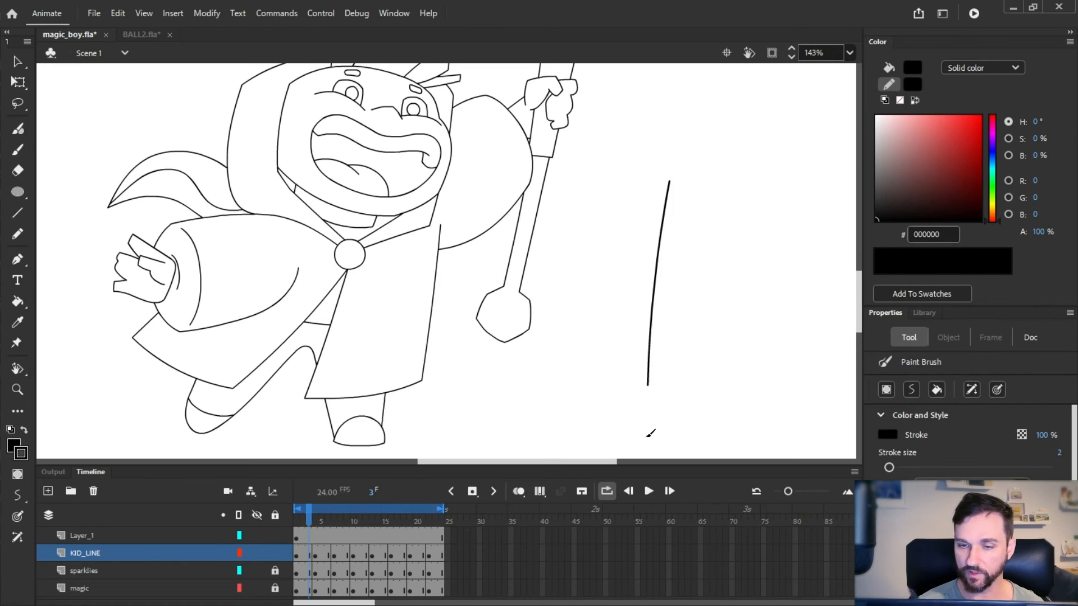
key("ctrl+z")
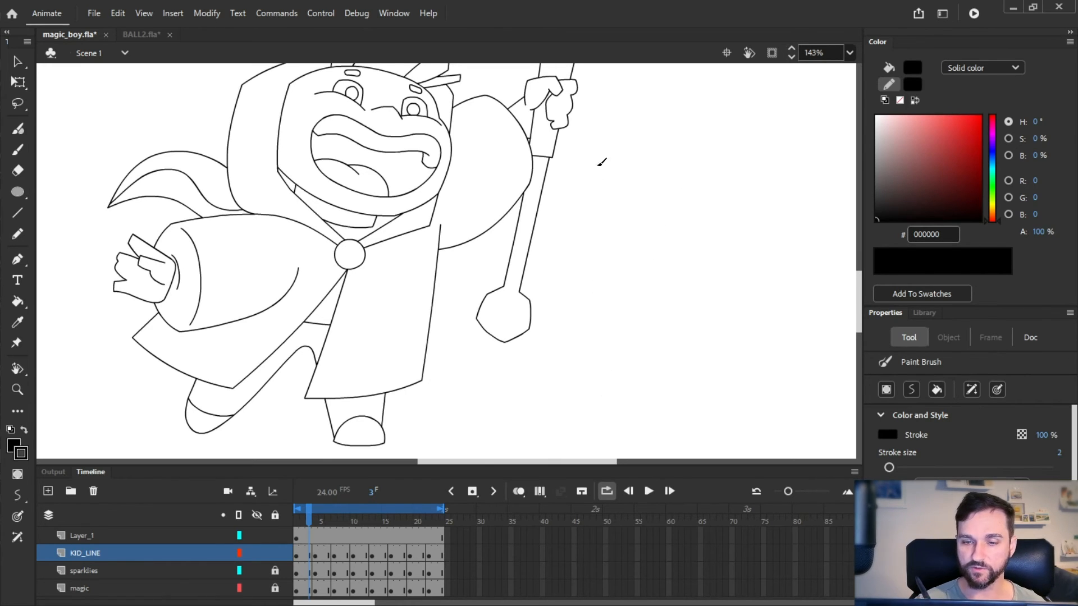
left_click_drag(597, 165, 618, 304)
mouse_move(730, 145)
left_mouse_down()
mouse_move(715, 263)
mouse_move(763, 231)
left_mouse_up()
Delete all the line ends that overshoot the crossings, keeping only the closed tilted square
key("q")
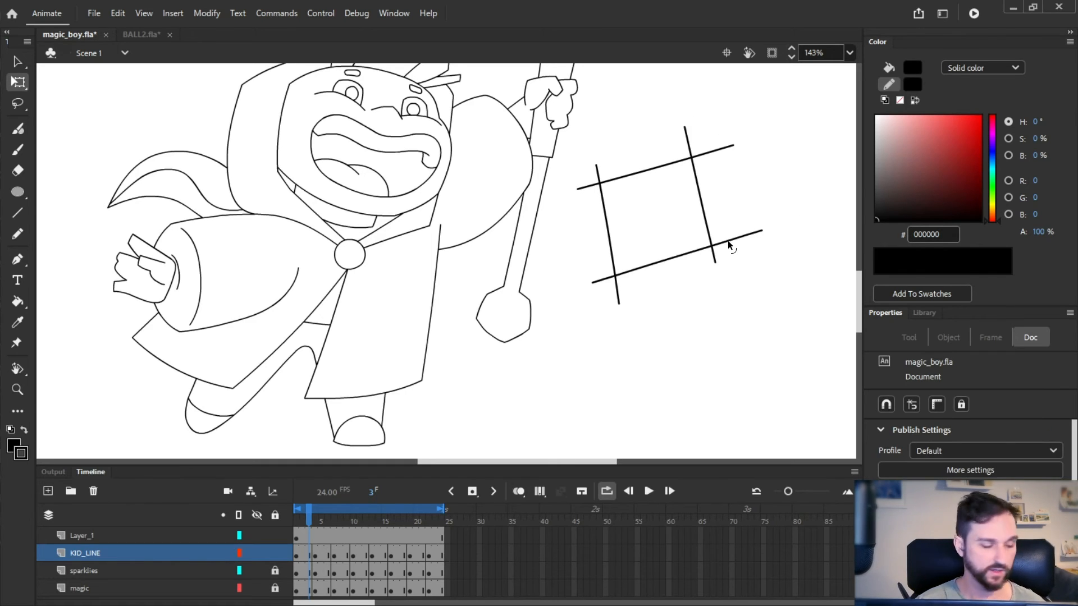
left_click_drag(710, 253, 764, 226)
key("Delete")
left_click(714, 257)
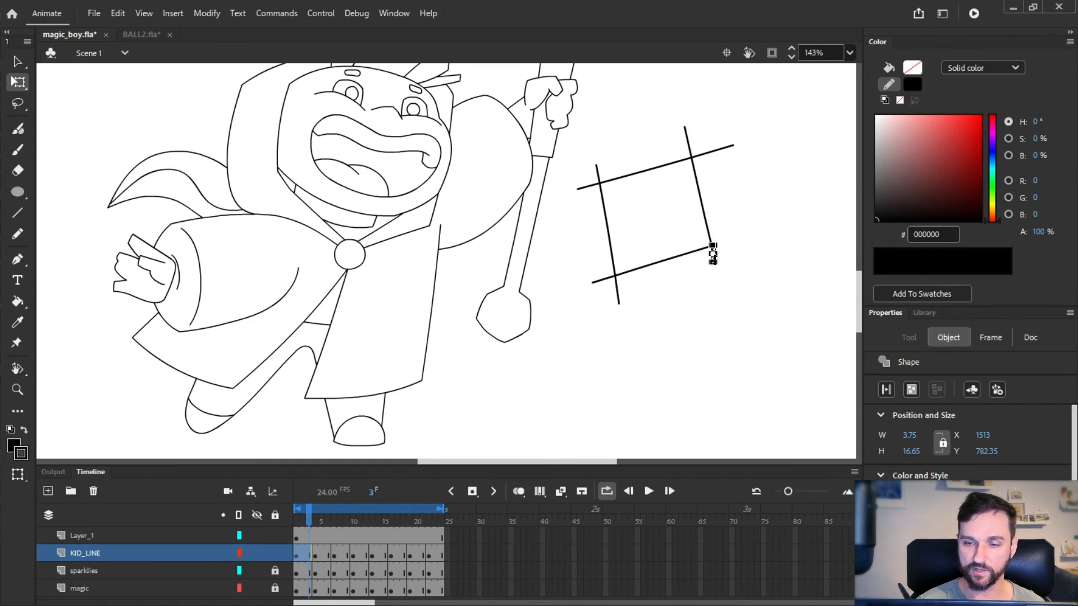
key("Delete")
left_click(617, 287)
key("Delete")
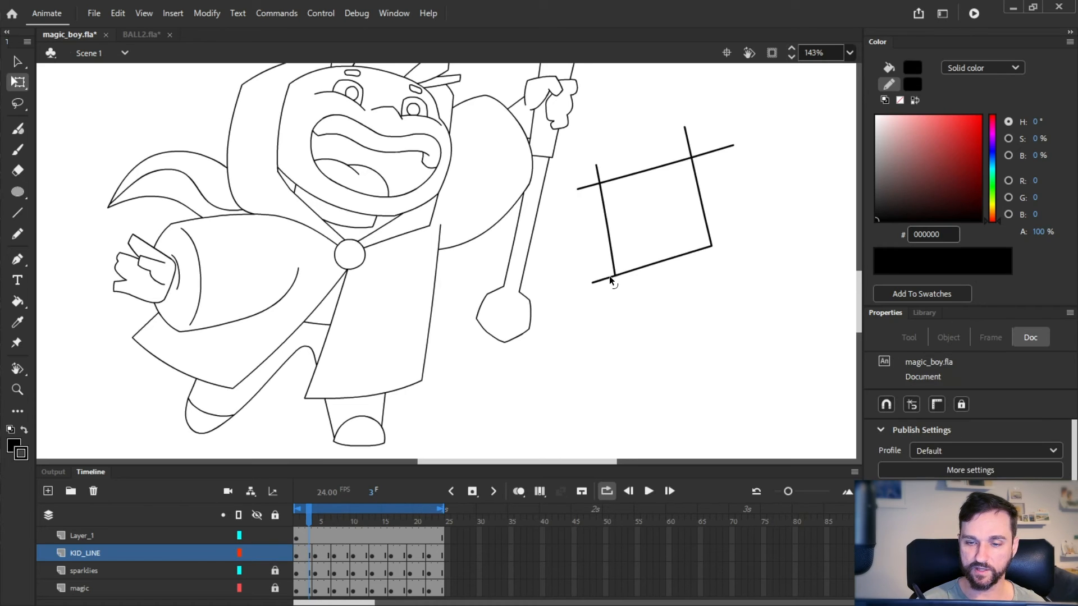
left_click(587, 187)
key("Delete")
left_click(597, 172)
key("Delete")
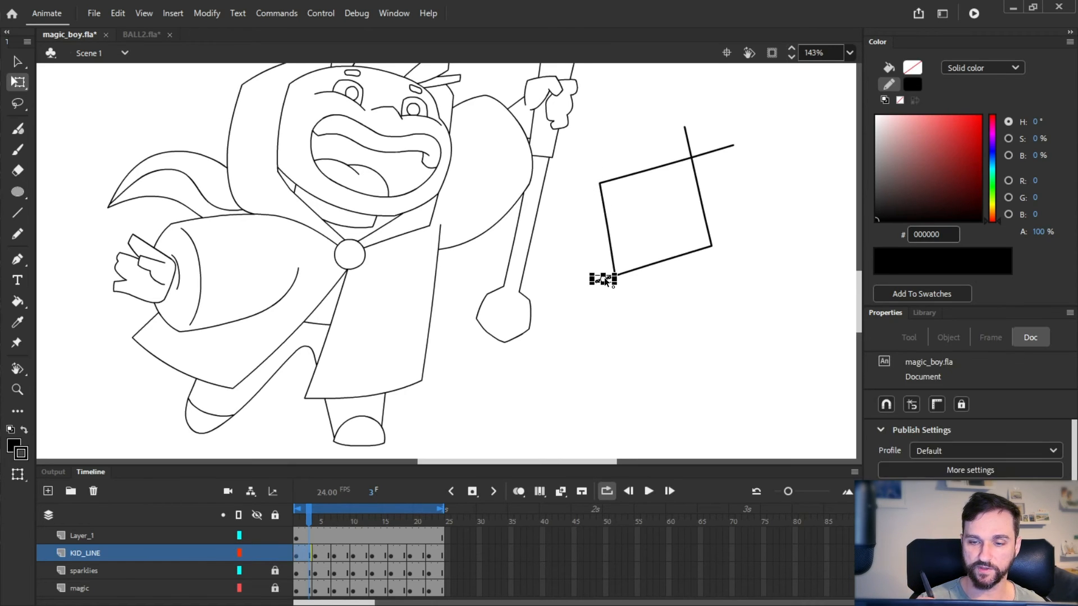
left_click(599, 279)
key("Delete")
left_click(690, 150)
key("Delete")
left_click(701, 156)
key("Delete")
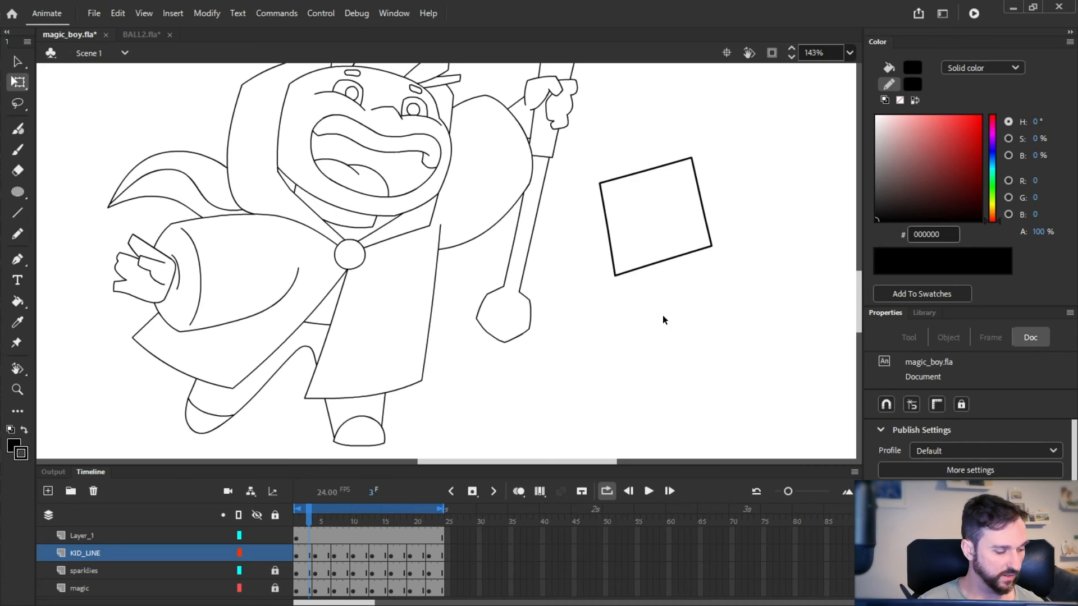
Fill the tilted square with salmon pink F87878 using the Paint Bucket
key("k")
left_click_drag(922, 145, 926, 126)
left_click(660, 236)
key("ctrl+z")
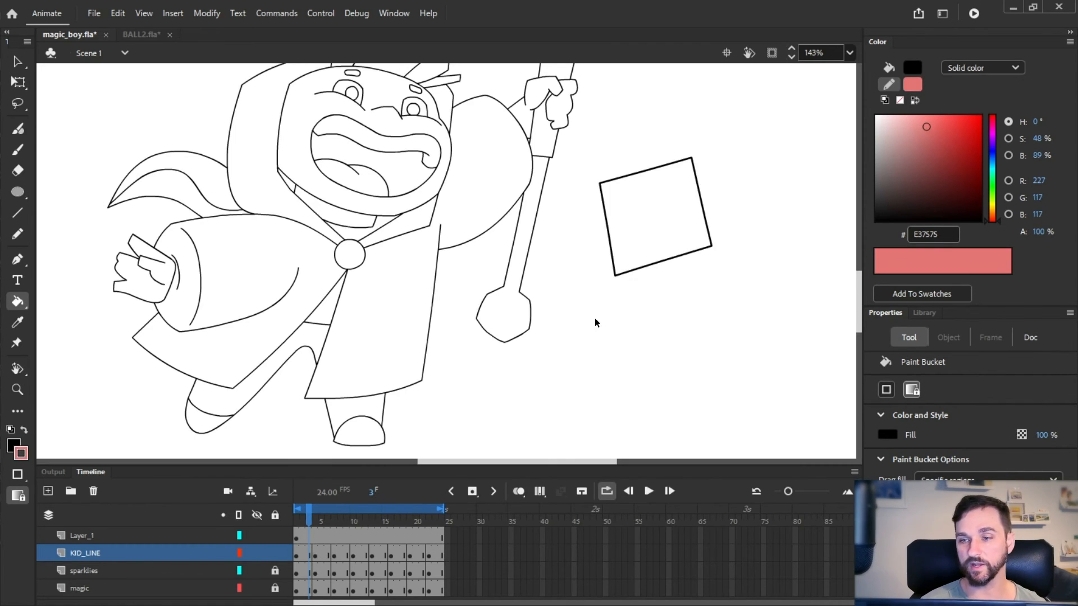
left_click(640, 242)
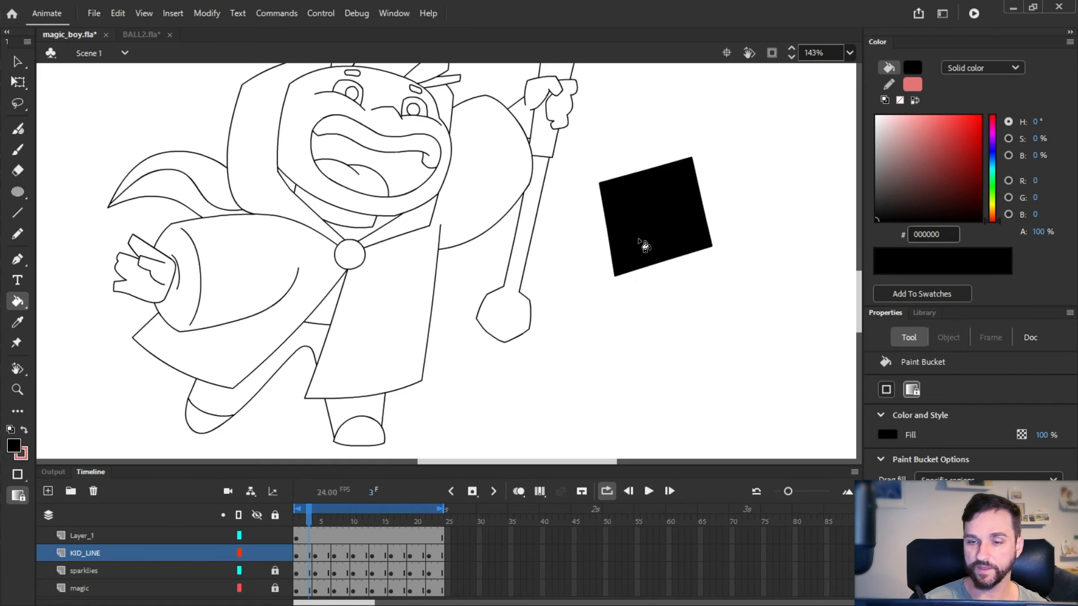
key("ctrl+z")
left_click(930, 119)
left_click(673, 222)
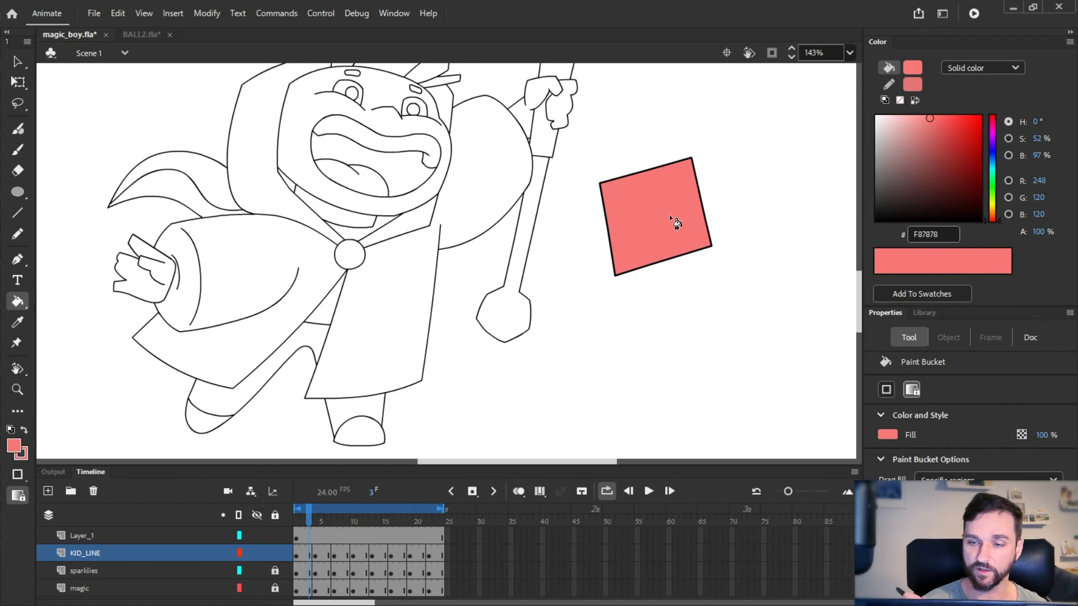
Delete the filled square beside the staff and the wavy pencil line on Layer_1
key("ctrl+minus")
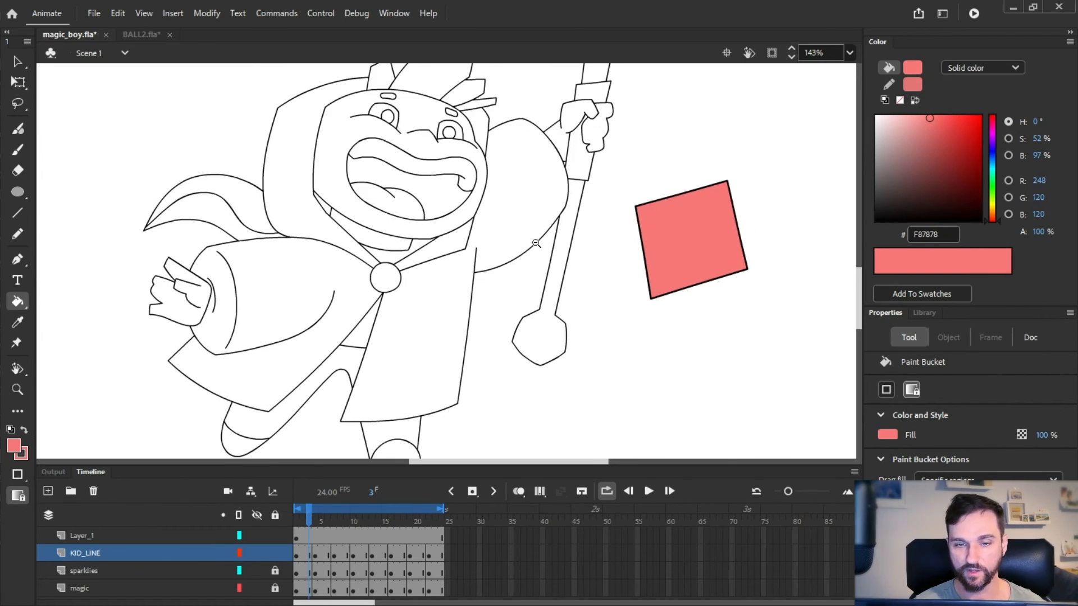
key("q")
left_click_drag(591, 202, 499, 310)
key("Delete")
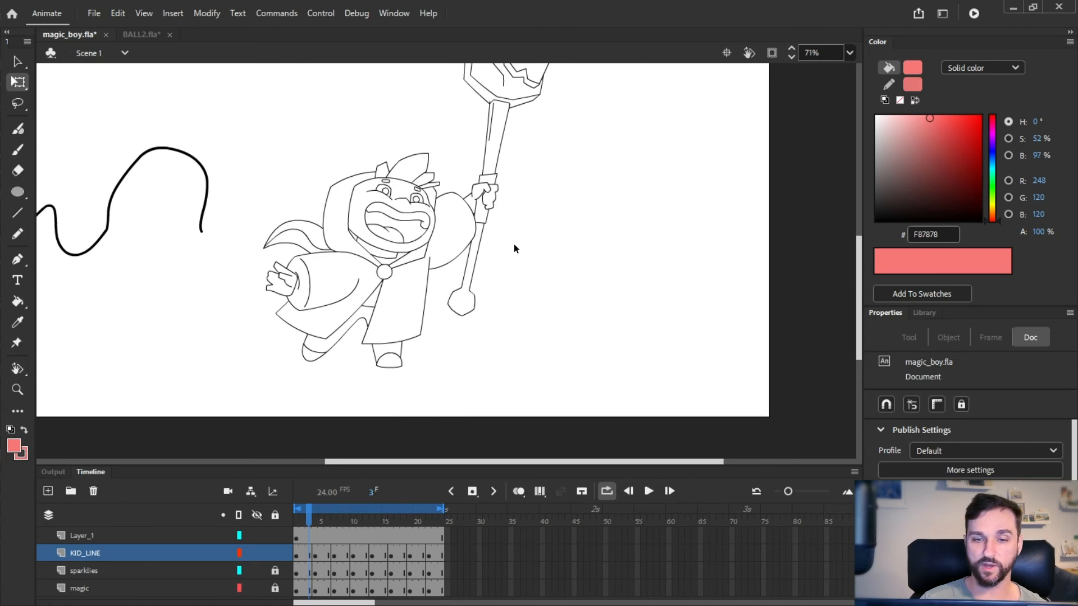
left_click_drag(513, 244, 539, 271)
left_click_drag(241, 157, 34, 462)
key("Delete")
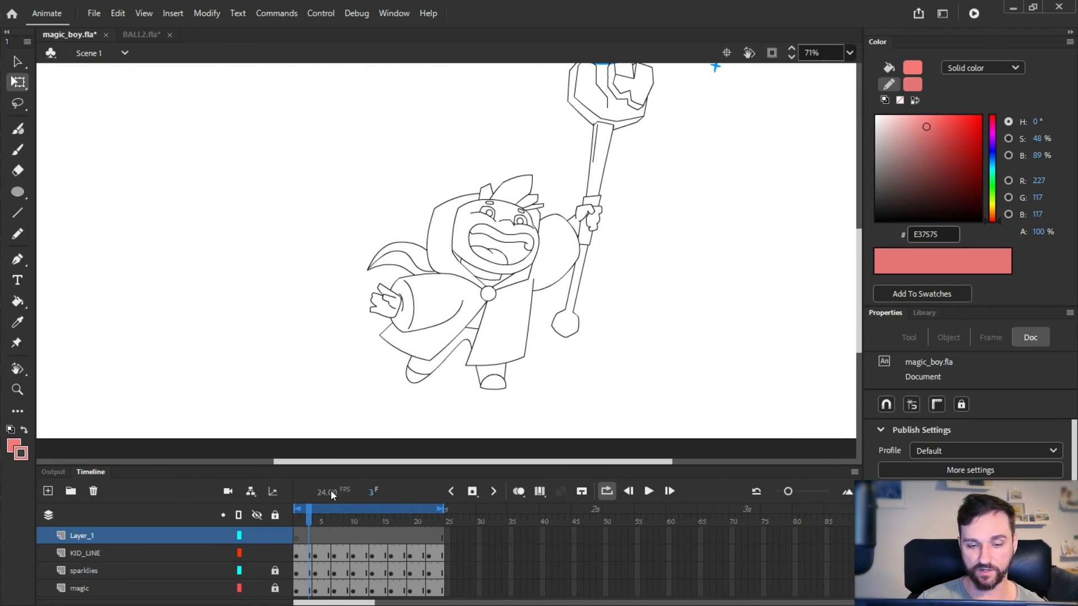
Duplicate the KID_LINE layer, rename the copy KID_LINE_fill and place it directly beneath KID_LINE
key("Return")
left_click(148, 551)
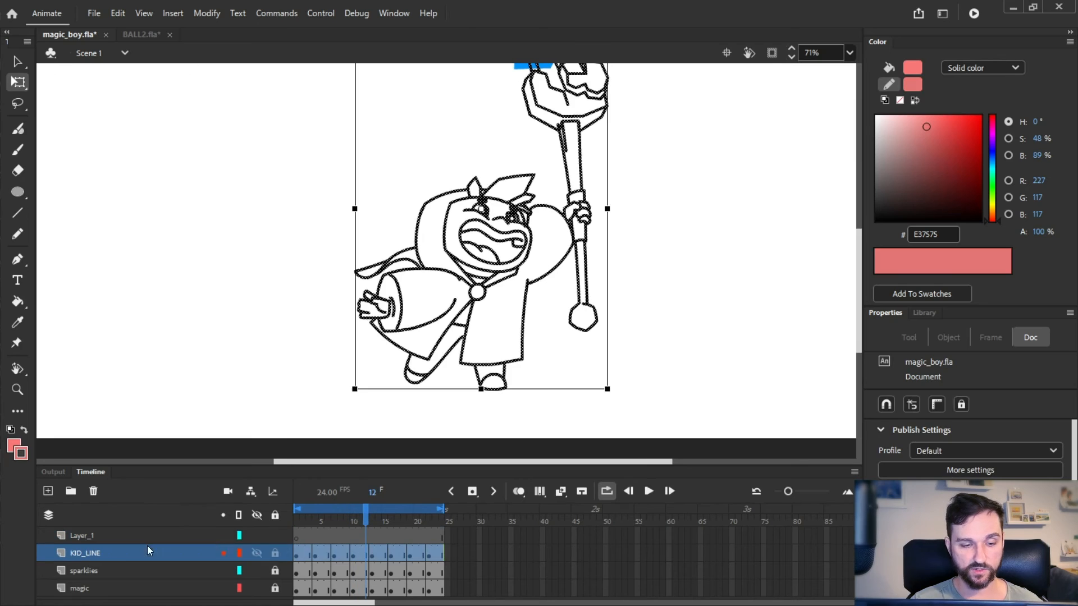
right_click(120, 557)
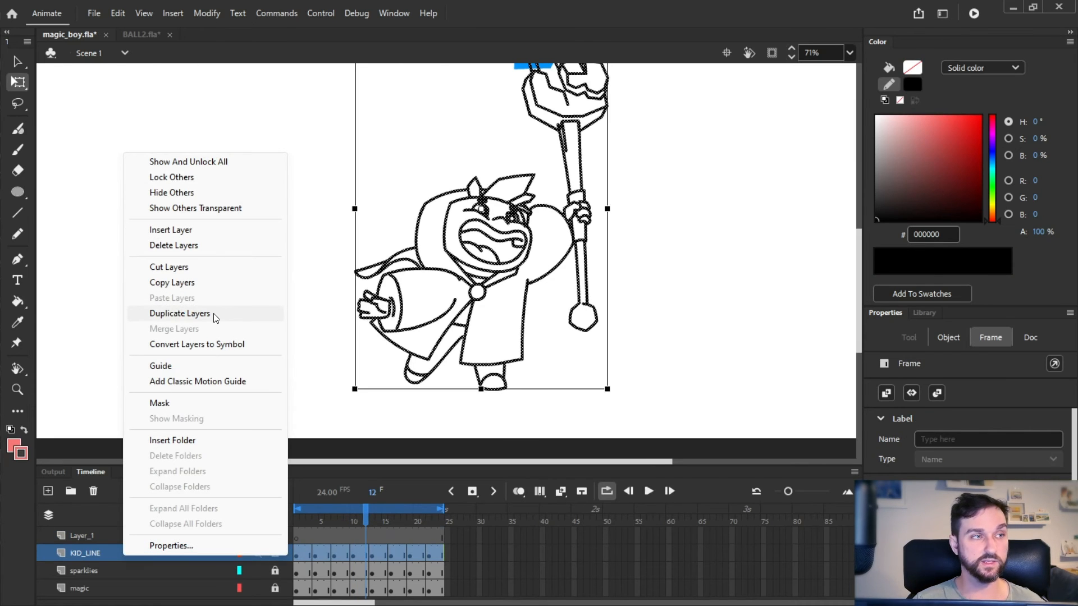
left_click(215, 318)
double_click(117, 555)
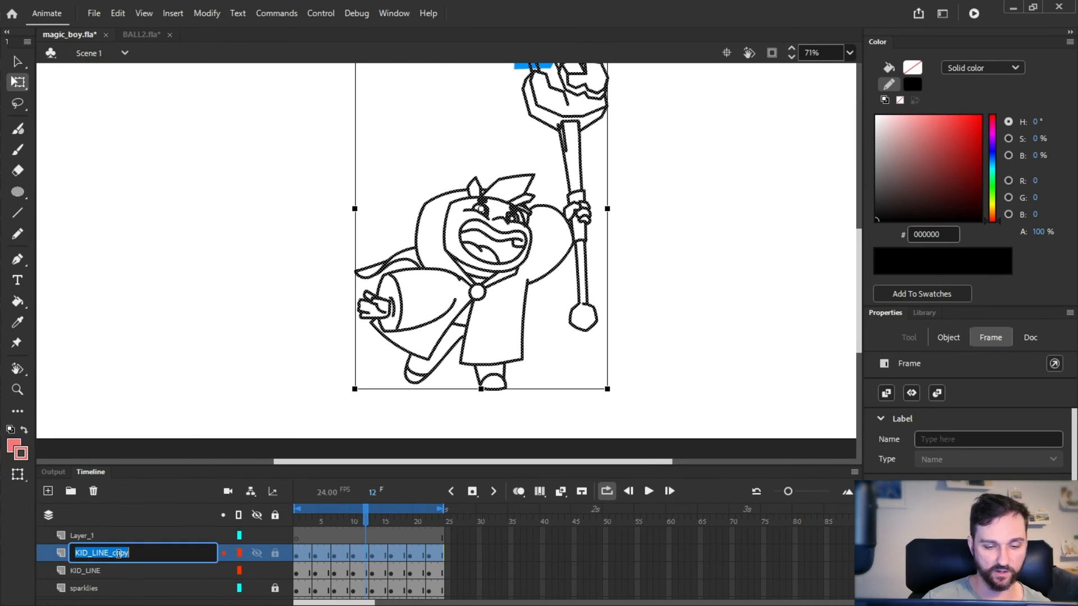
left_click_drag(93, 552, 240, 557)
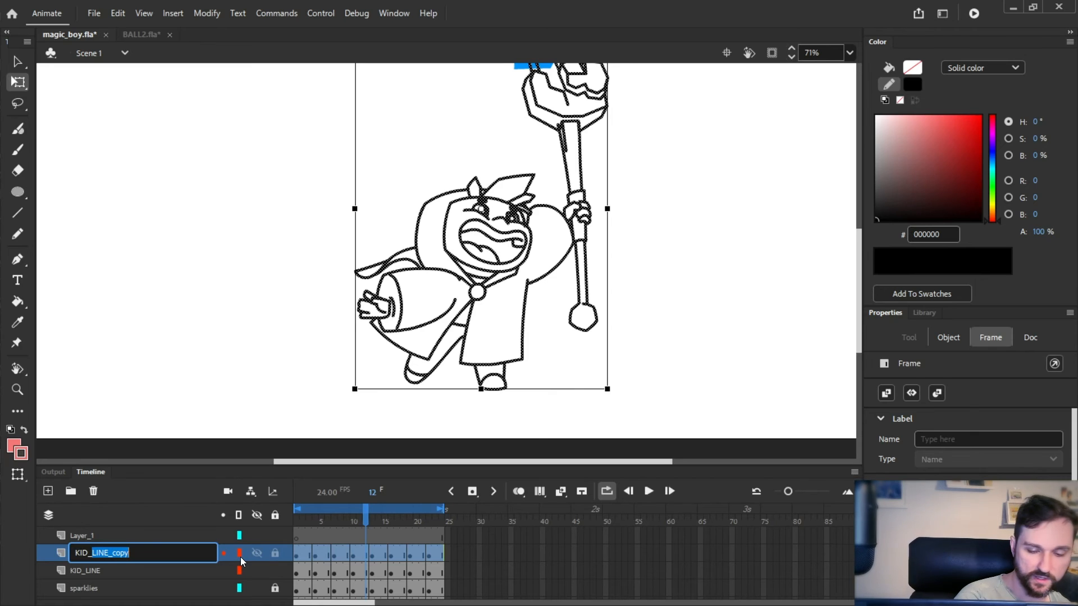
type("co")
key("Return")
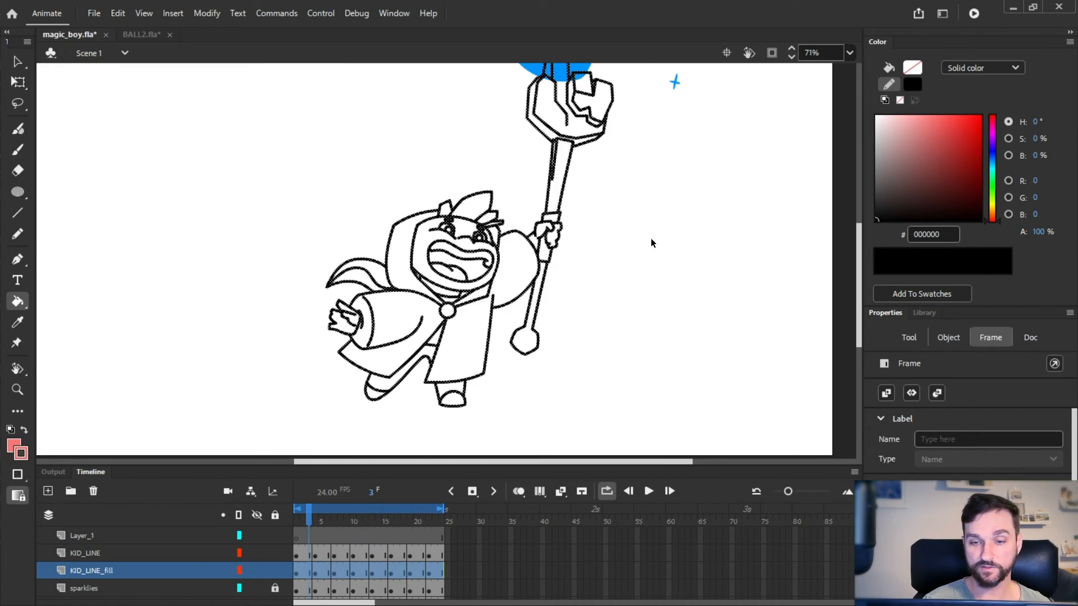
Lock Layer_1 and KID_LINE, and fill the raised sleeve and robe front salmon pink on KID_LINE_fill at frames 2, 4 and 7
key("k")
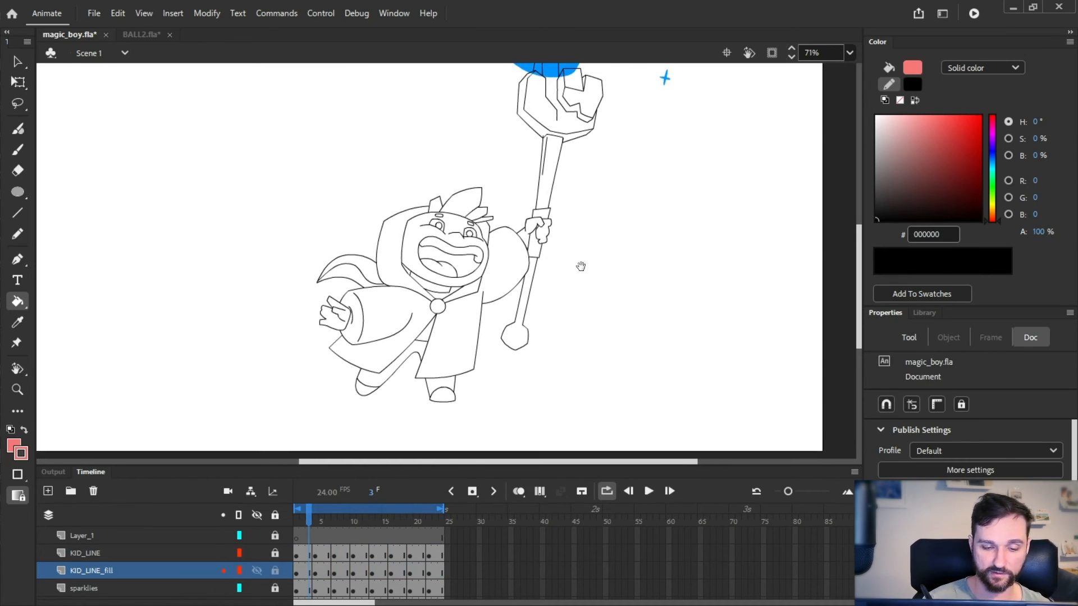
left_click(300, 571)
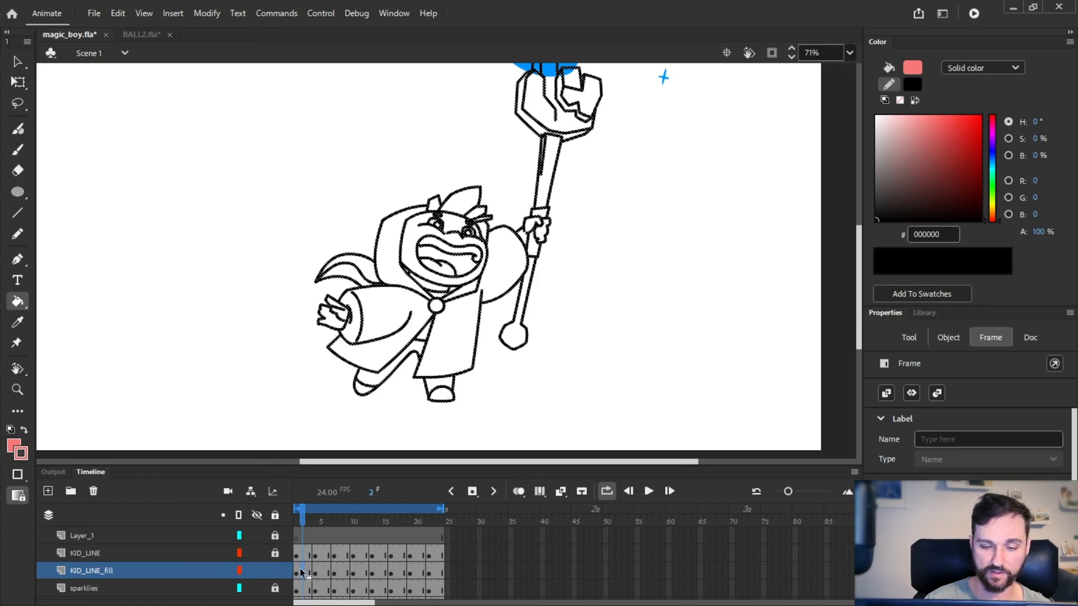
left_click(619, 403, "ctrl")
left_click(501, 264)
left_click(460, 328)
key("alt+period")
left_click(503, 263)
left_click(461, 342)
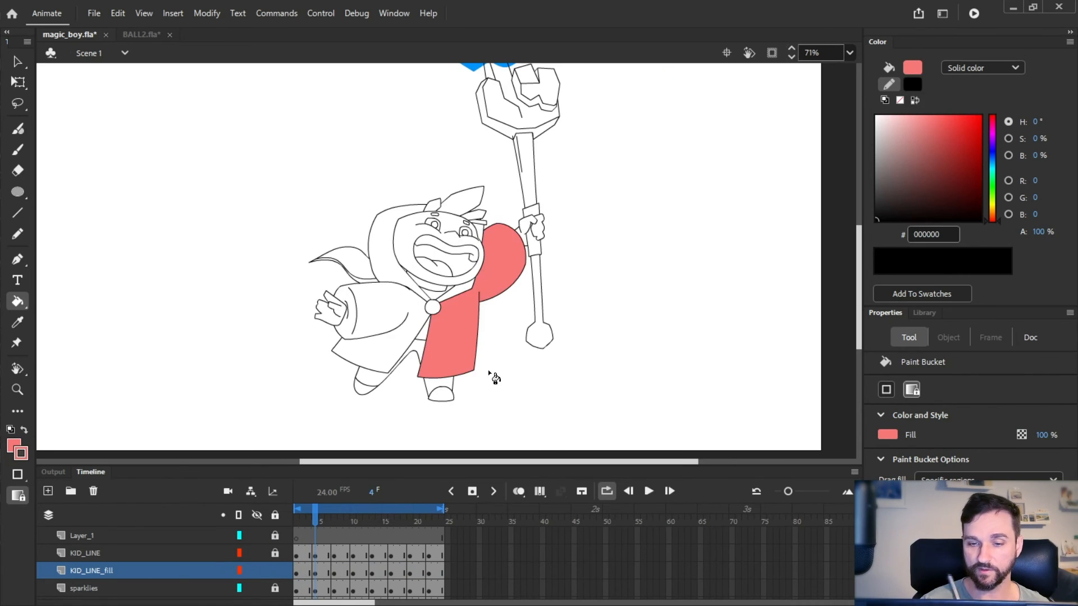
key("alt+period")
left_click(497, 260)
left_click(458, 338)
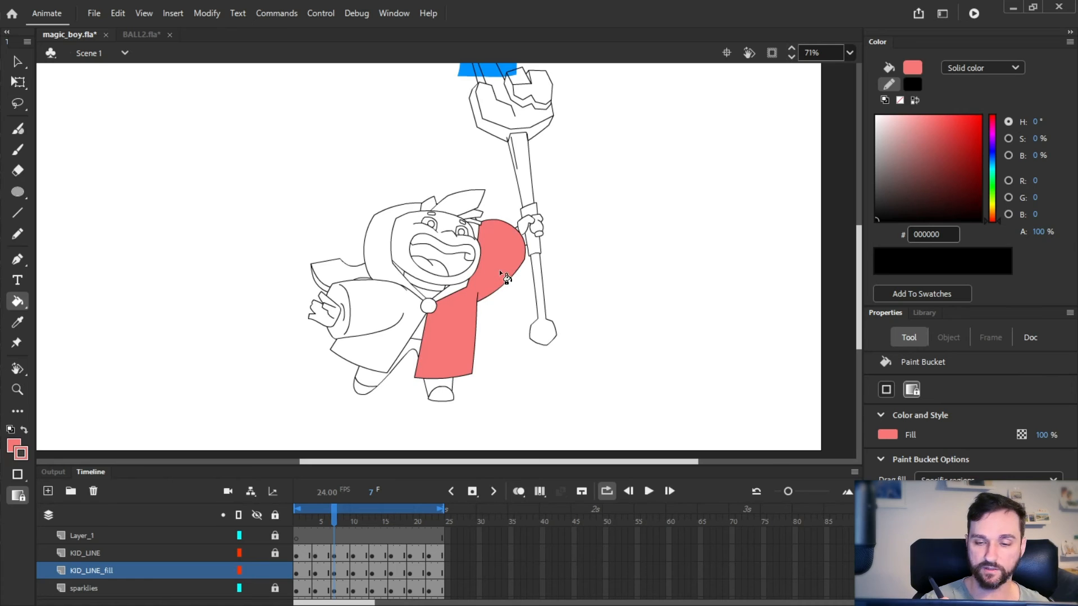
Fill the raised sleeve and robe front salmon pink on KID_LINE_fill at frames 10, 13 and 16
key("alt+period")
left_click(452, 368)
left_click(484, 282)
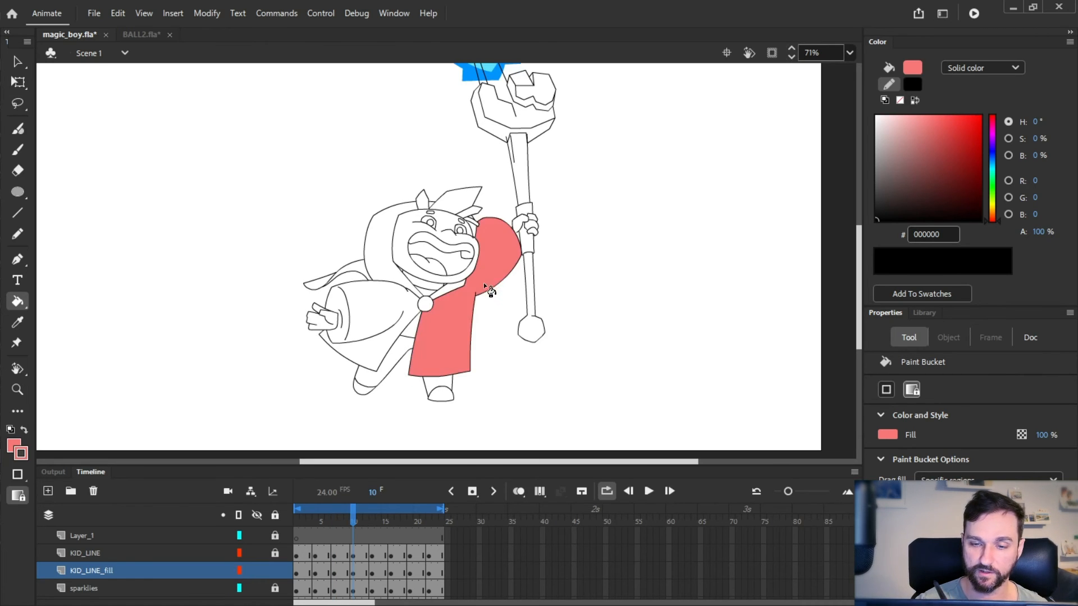
key("alt+period")
left_click(499, 266)
left_click(474, 314)
key("alt+period")
left_click(491, 270)
left_click(452, 330)
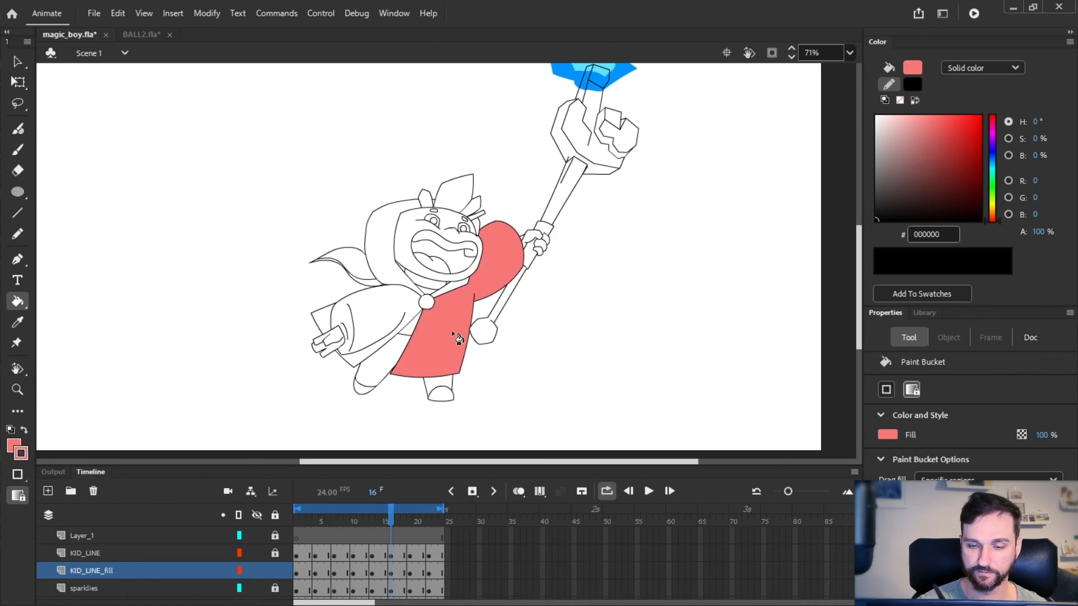
Fill the sleeve and robe front salmon pink on the last two keyframes, 19 and 22, and play the animation
key("alt+period")
left_click(502, 258)
left_click(435, 365)
key("alt+period")
left_click(500, 264)
key("Return")
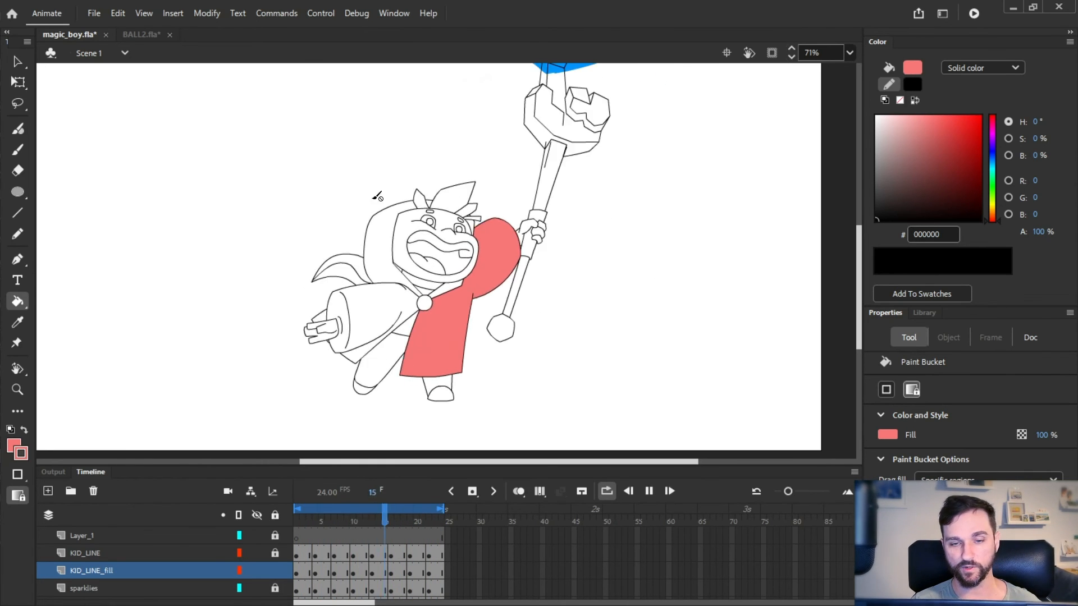
key("Return")
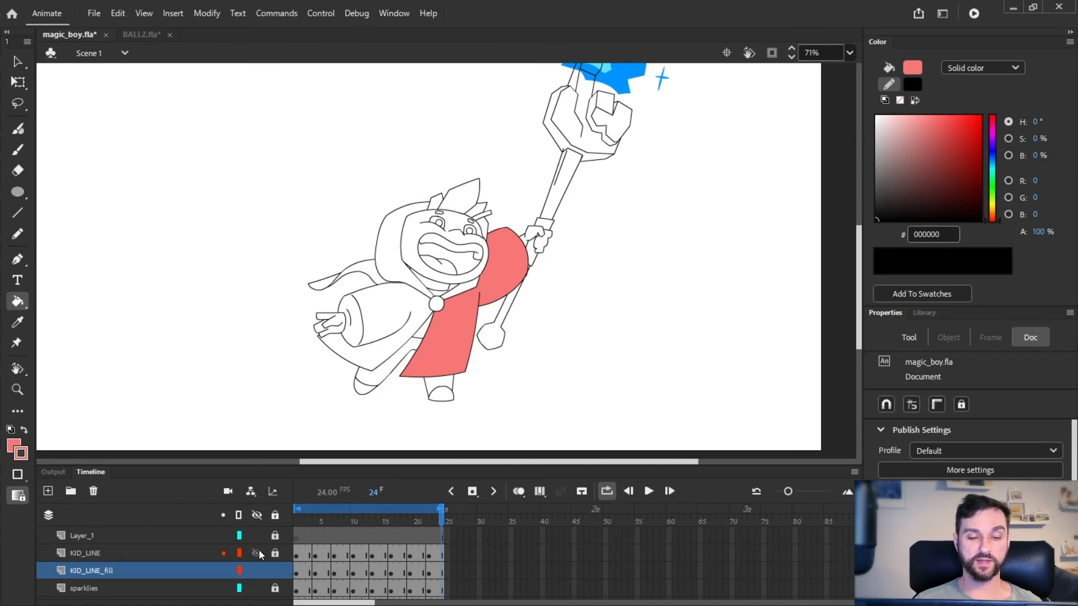
Hide KID_LINE and select the whole drawing on KID_LINE_fill at frame 24
left_click(83, 571)
left_click(621, 300, "ctrl+shift")
mouse_move(523, 281)
left_mouse_down()
mouse_move(543, 309)
mouse_move(509, 305)
mouse_move(534, 299)
left_mouse_up()
key("q")
left_click(535, 266, "ctrl")
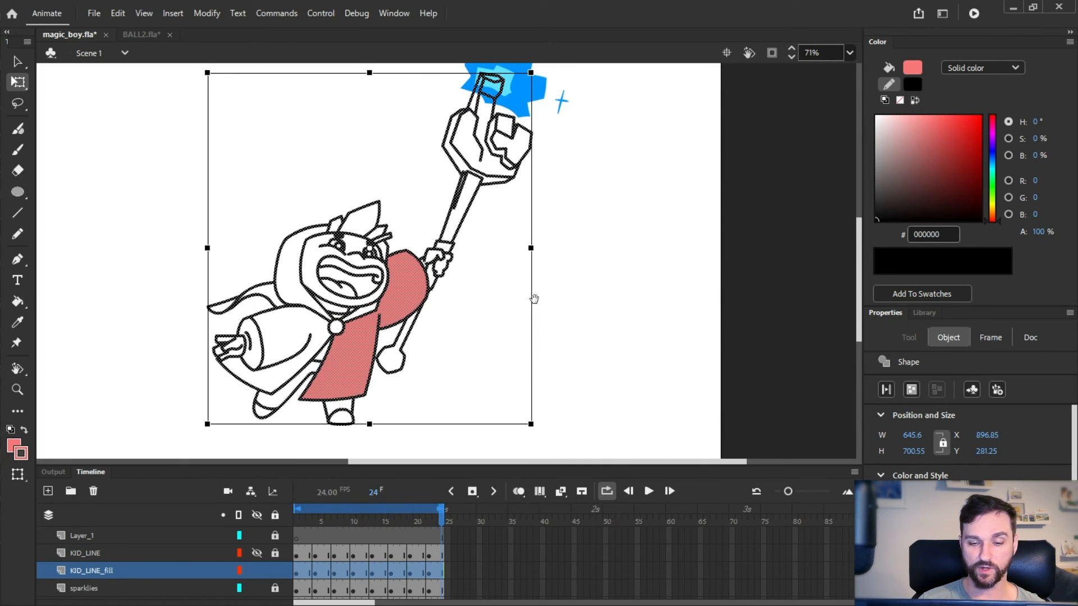
Turn on Edit Multiple Frames across the whole 24-frame range and rename the fill layer KID_fill
left_click(537, 490)
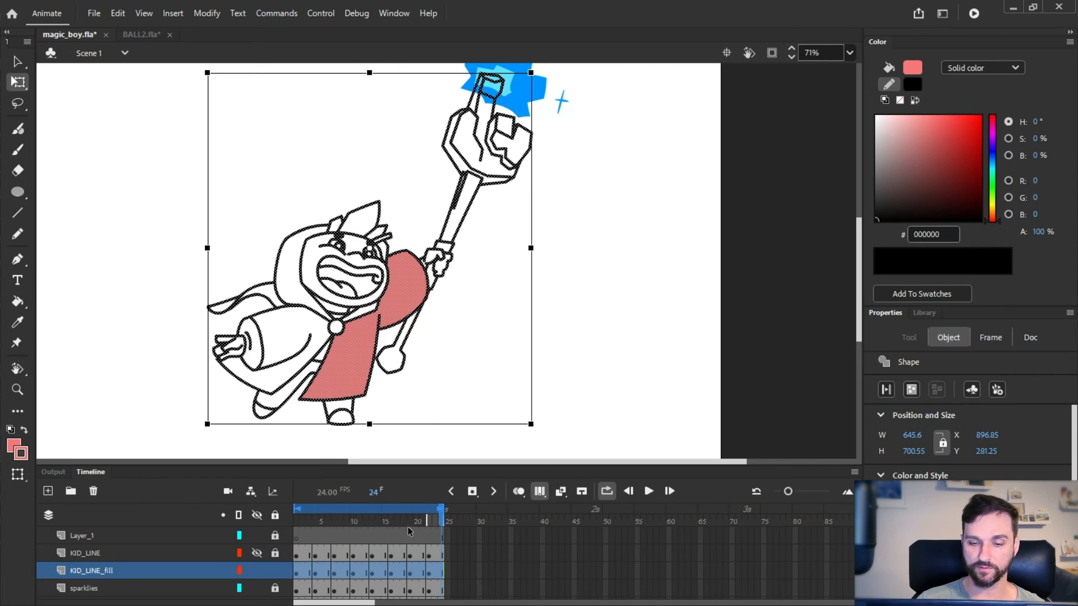
left_click_drag(443, 516, 404, 516)
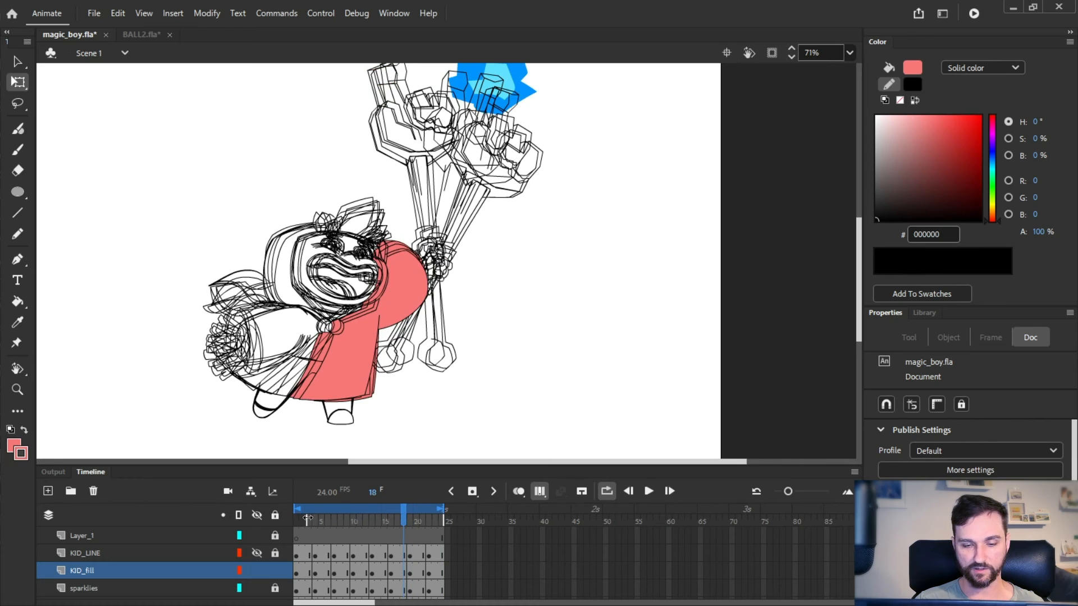
mouse_move(472, 248)
left_mouse_down()
mouse_move(460, 274)
mouse_move(472, 262)
left_mouse_up()
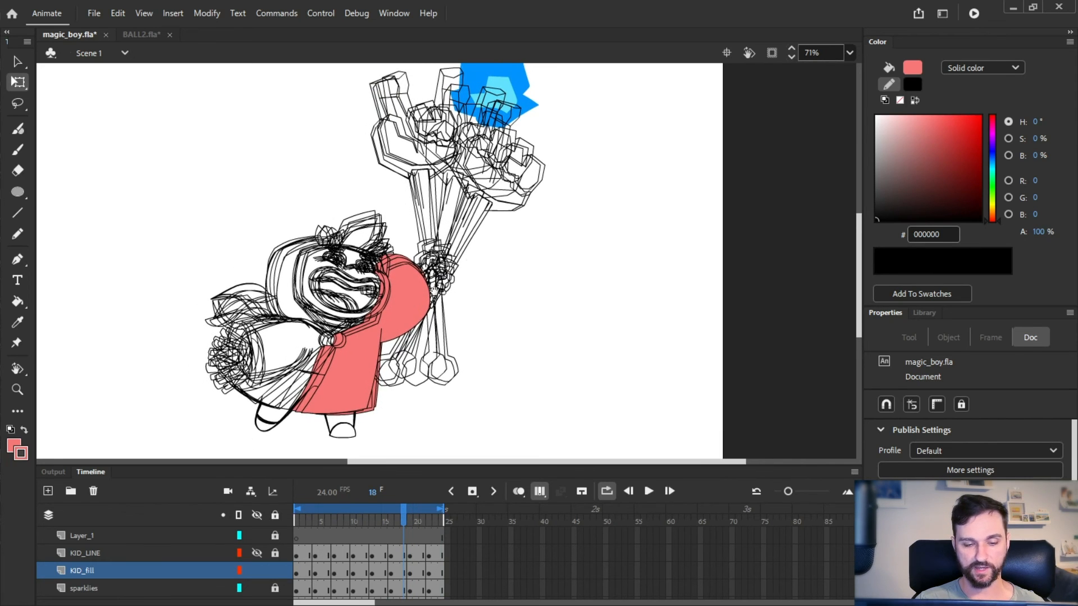
left_click(105, 569)
left_click(643, 341)
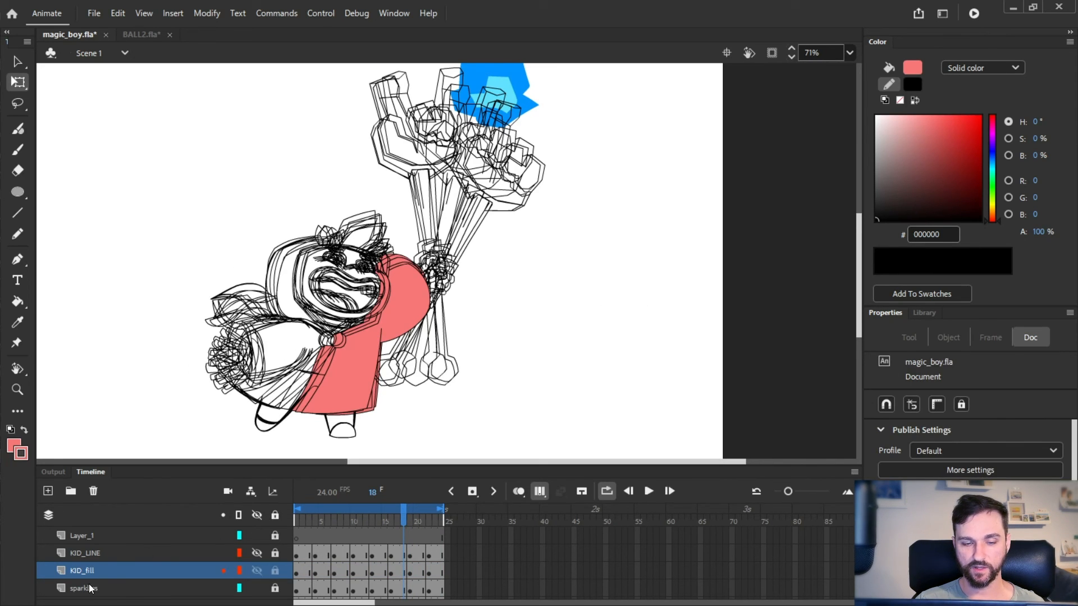
left_click(167, 563)
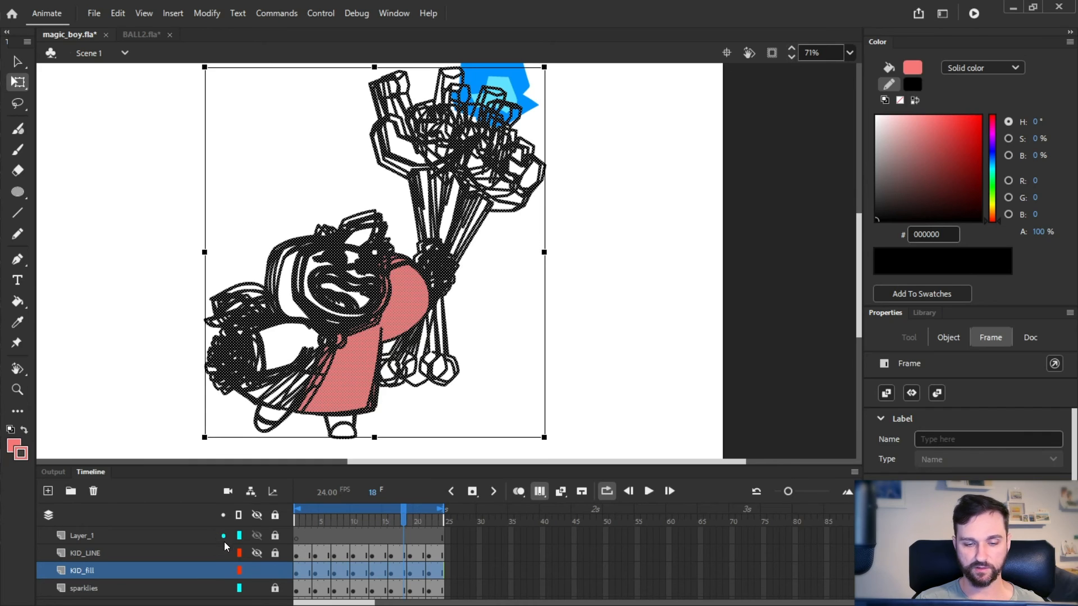
left_click(594, 307)
Select the KID_fill drawings of all frames together and set their stroke colour to none
left_click(609, 116, "ctrl+shift")
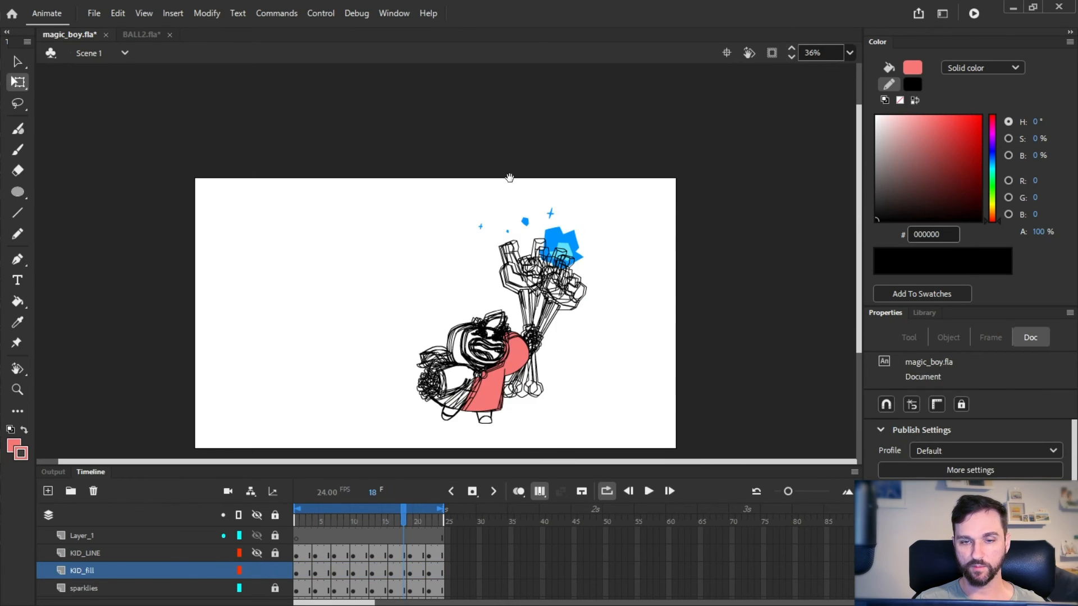
left_click_drag(666, 164, 206, 595)
mouse_move(566, 346)
left_mouse_down()
mouse_move(567, 293)
mouse_move(614, 267)
mouse_move(604, 325)
left_mouse_up()
left_click(609, 294, "ctrl")
left_click(916, 86)
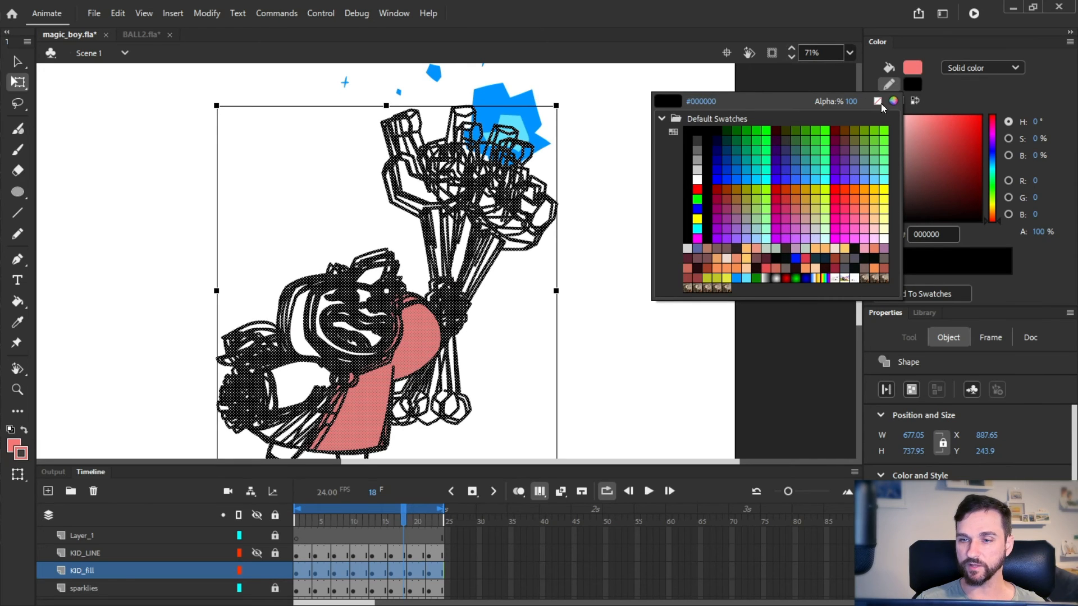
left_click(621, 325)
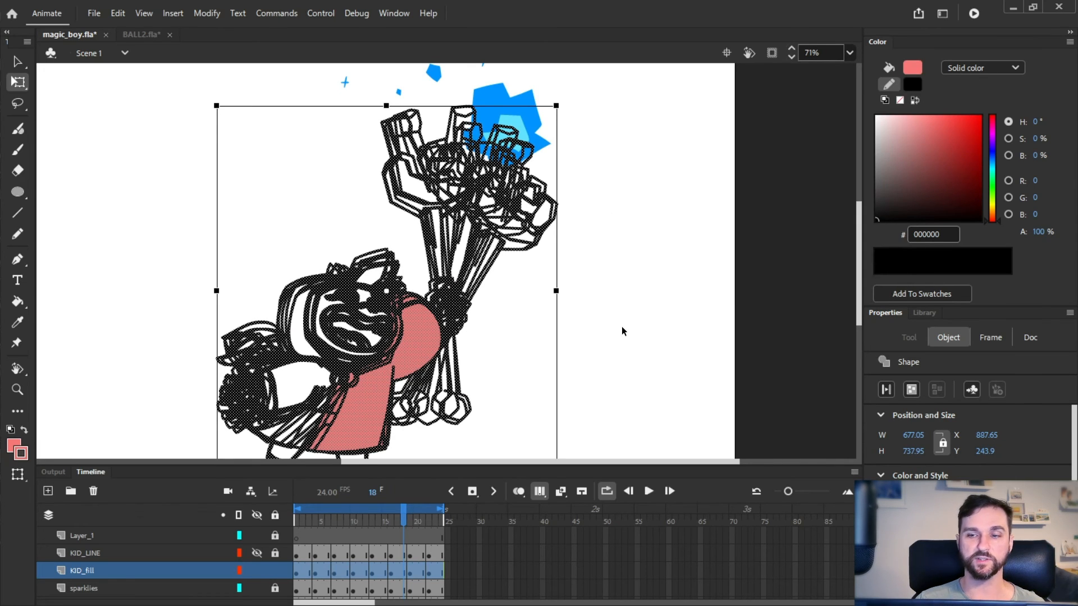
left_click(662, 289)
left_click_drag(586, 325, 516, 260)
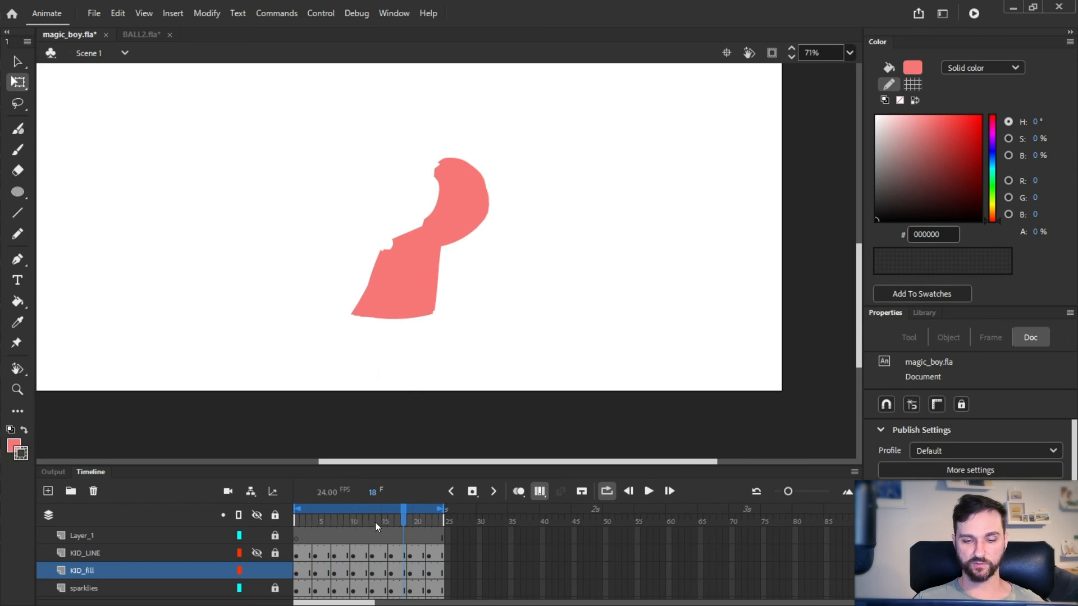
Turn off Edit Multiple Frames and return the playhead to frame 1
left_click_drag(375, 527, 302, 516)
left_click(540, 492)
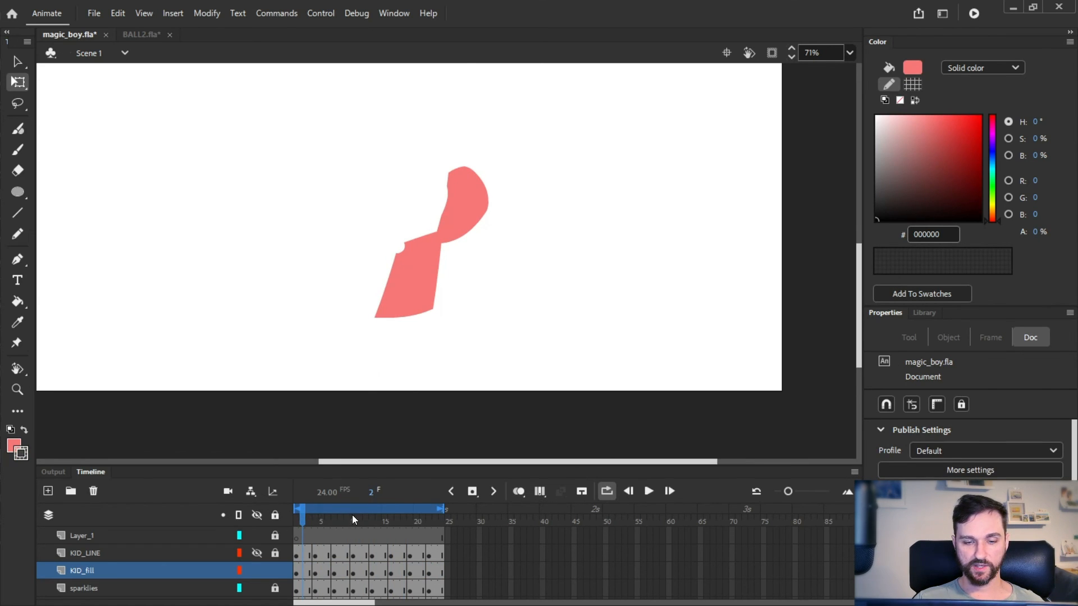
left_click_drag(352, 515, 296, 514)
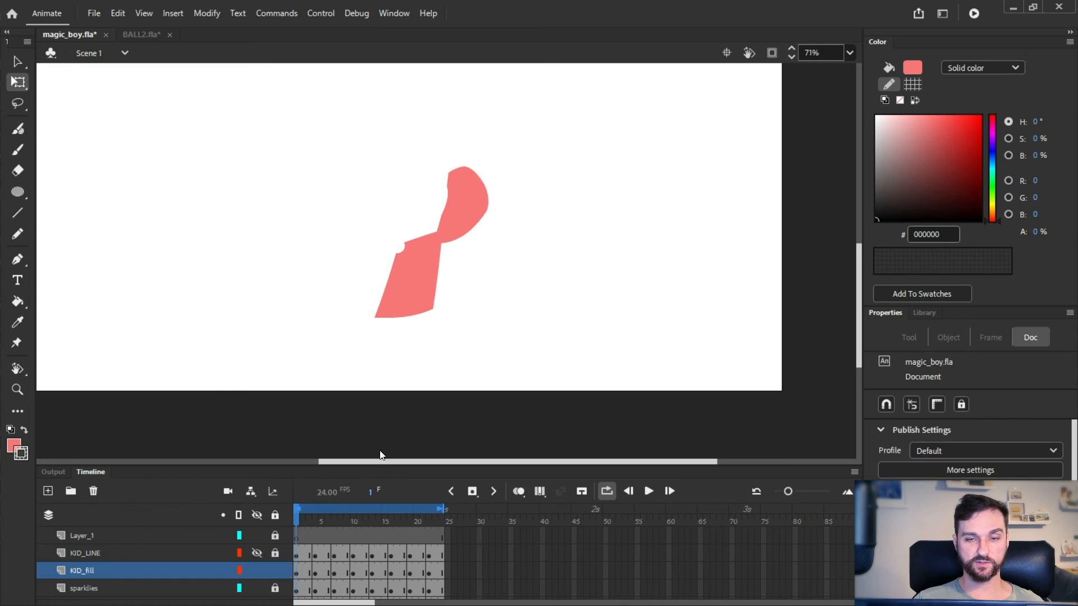
Select the colourless line segment along the sleeve's lower edge on frame 1 to inspect it, and clear the selection
left_click(453, 246)
key("ctrl+=")
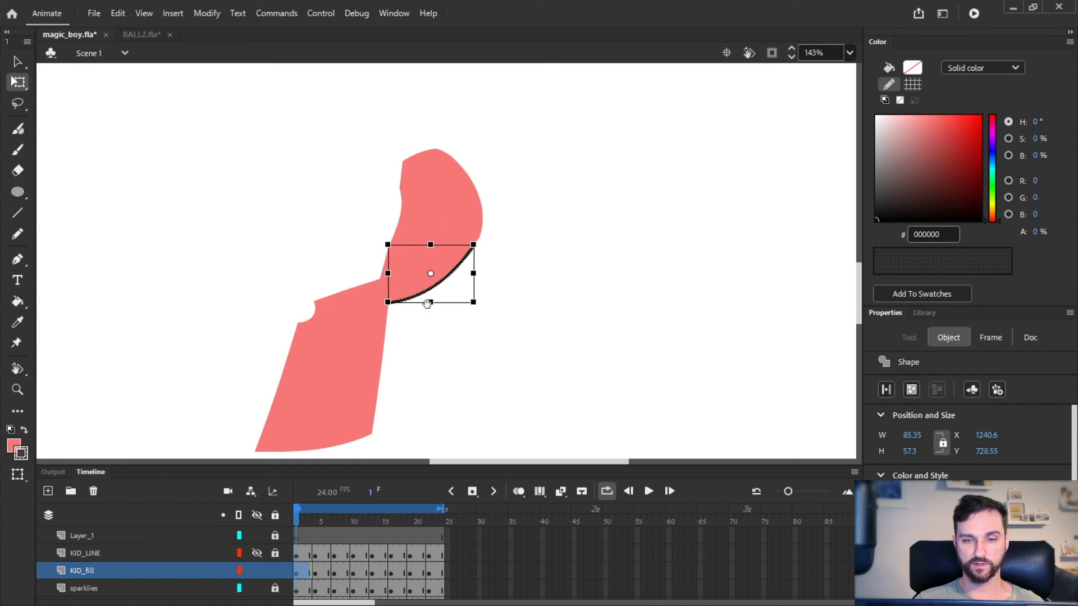
left_click(387, 322)
left_click_drag(458, 380, 503, 332)
left_click(501, 331)
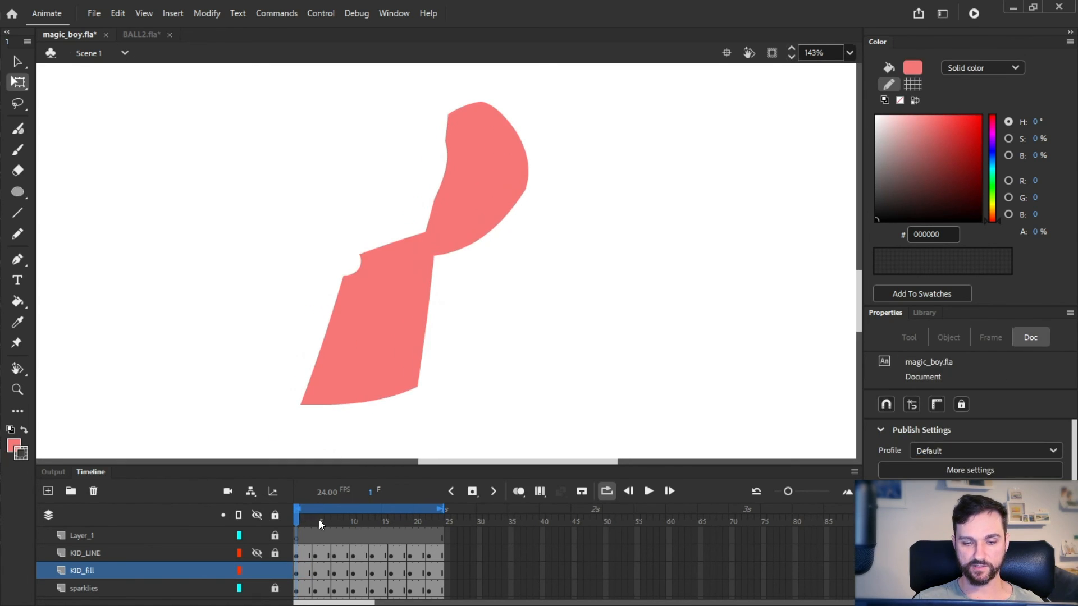
Give the whole KID_fill drawing at frame 9 a black stroke with 96% alpha
left_click_drag(319, 520, 346, 520)
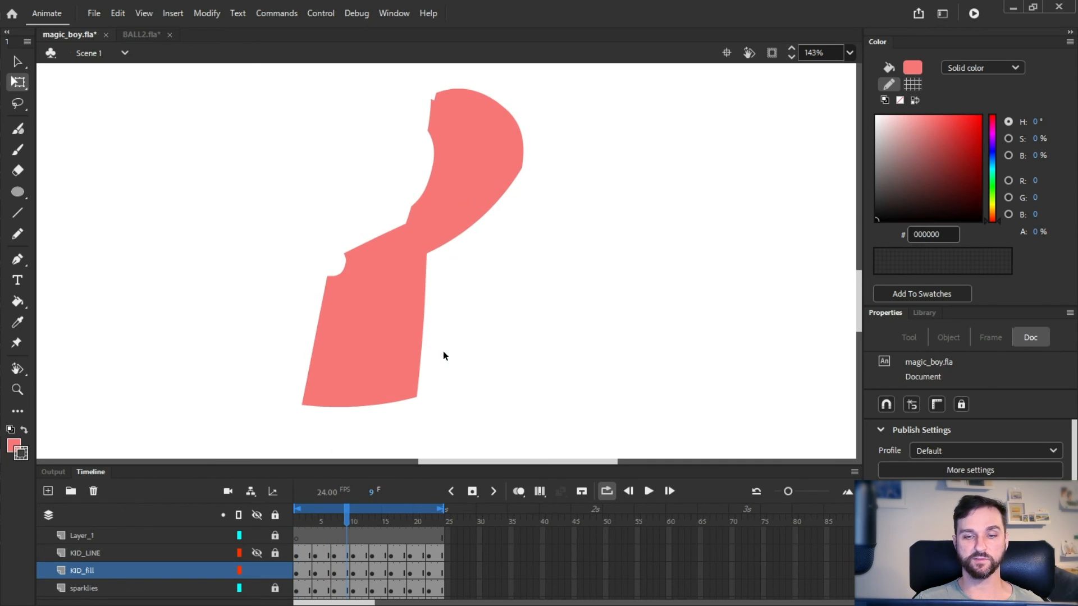
left_click_drag(443, 351, 411, 366)
key("ctrl+minus")
left_click_drag(503, 302, 531, 330)
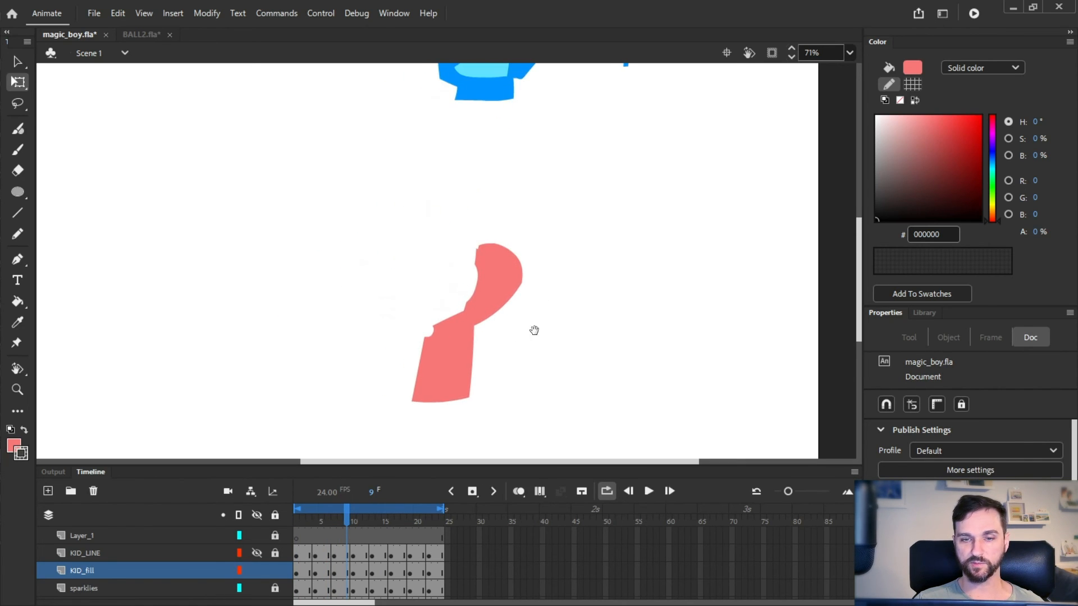
key("ctrl+a")
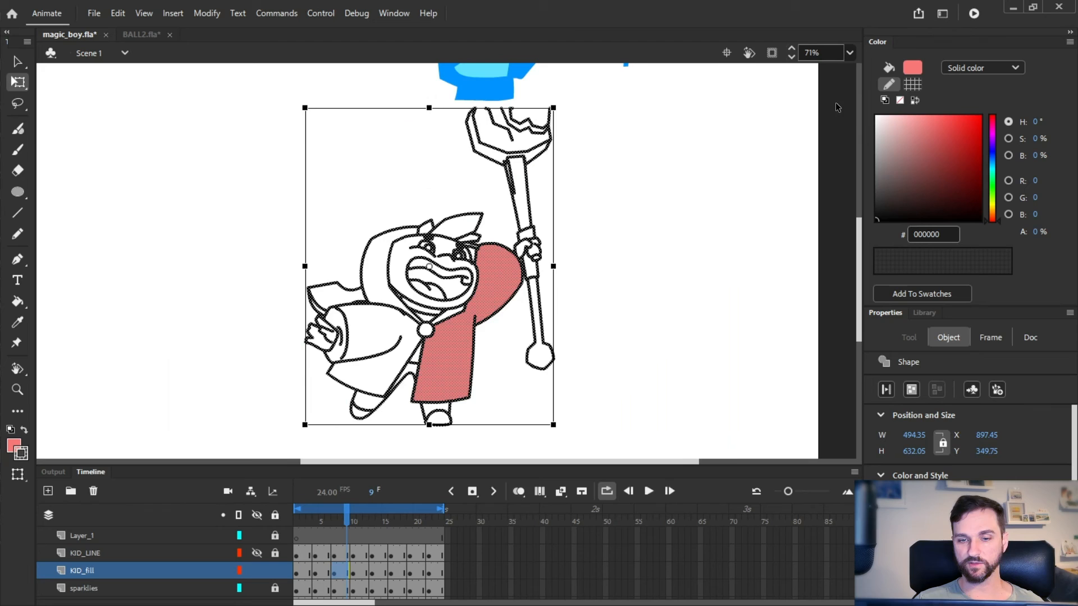
left_click(913, 84)
left_click_drag(848, 104, 899, 103)
left_click(671, 268)
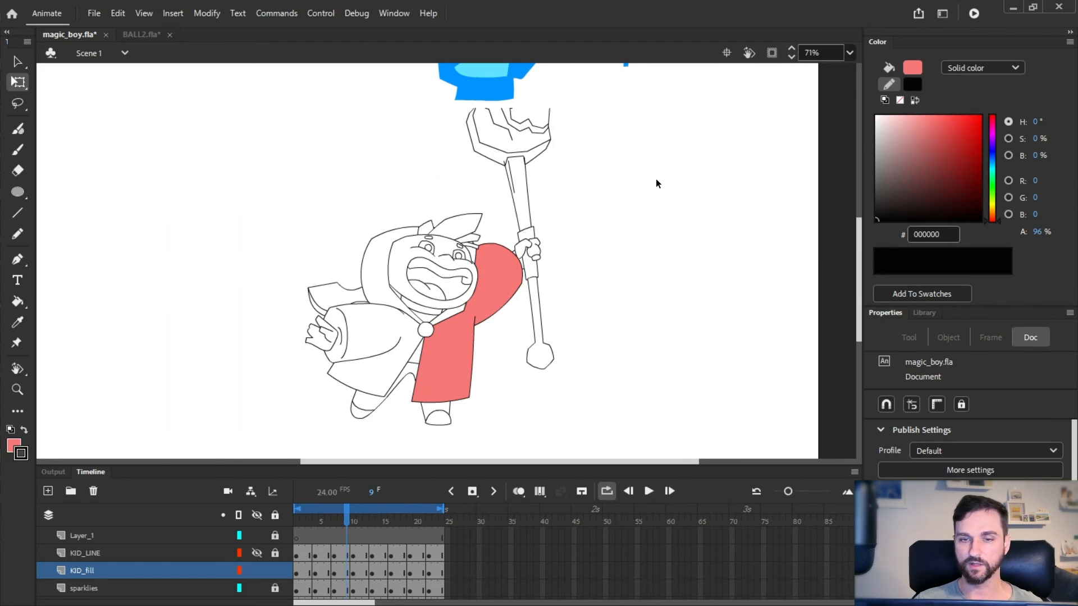
Remove the black outlines from KID_fill at frame 9 and unhide KID_LINE
key("ctrl+a")
key("Delete")
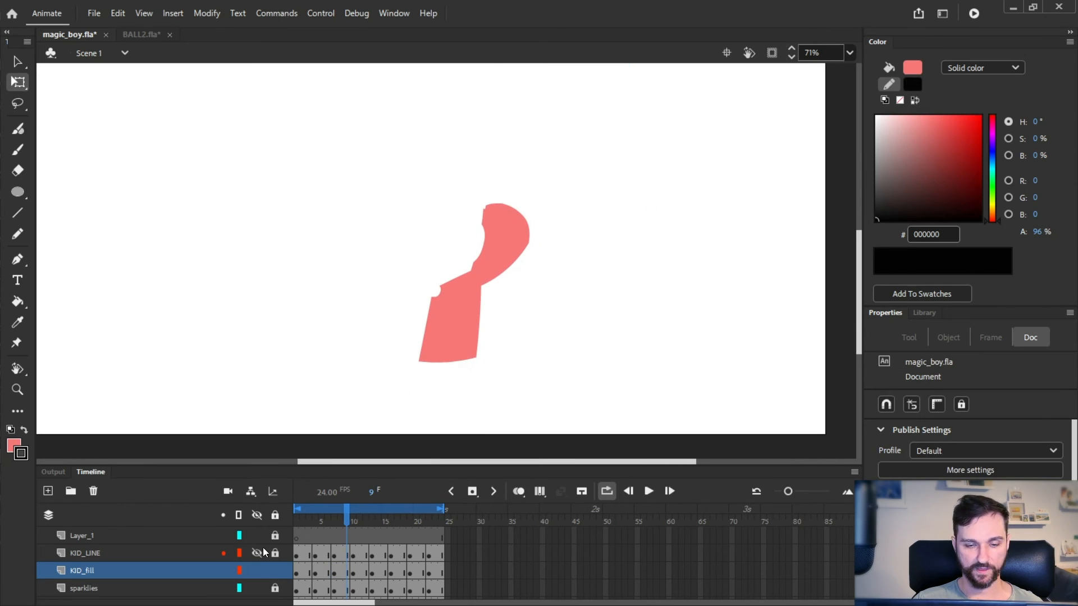
left_click(261, 553)
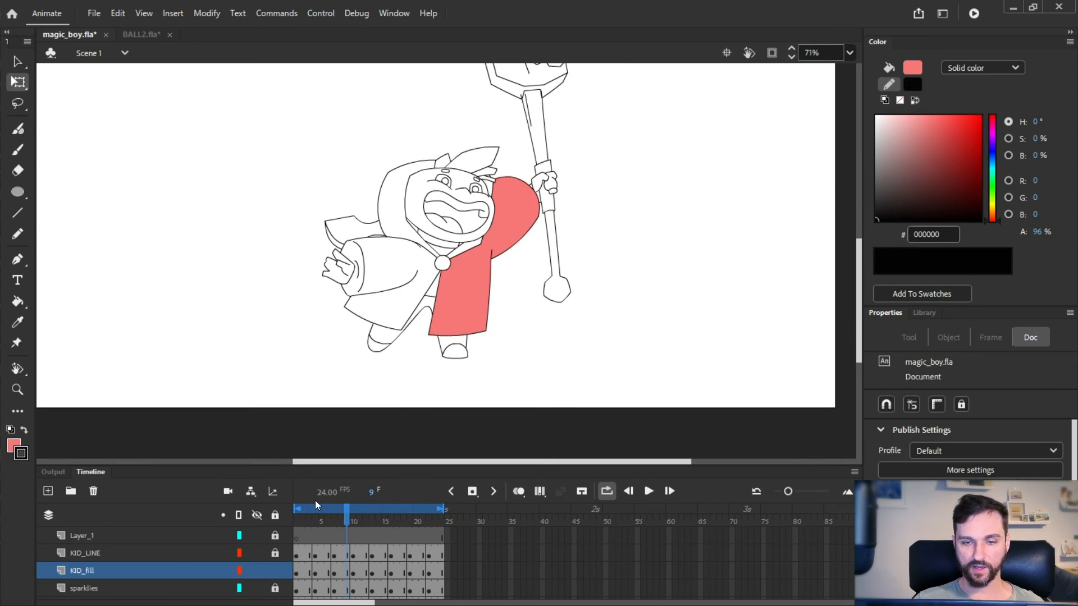
Toggle the visibility of KID_LINE and KID_fill to compare lines and fills, and view the full stage
left_click(257, 553)
left_click(257, 553)
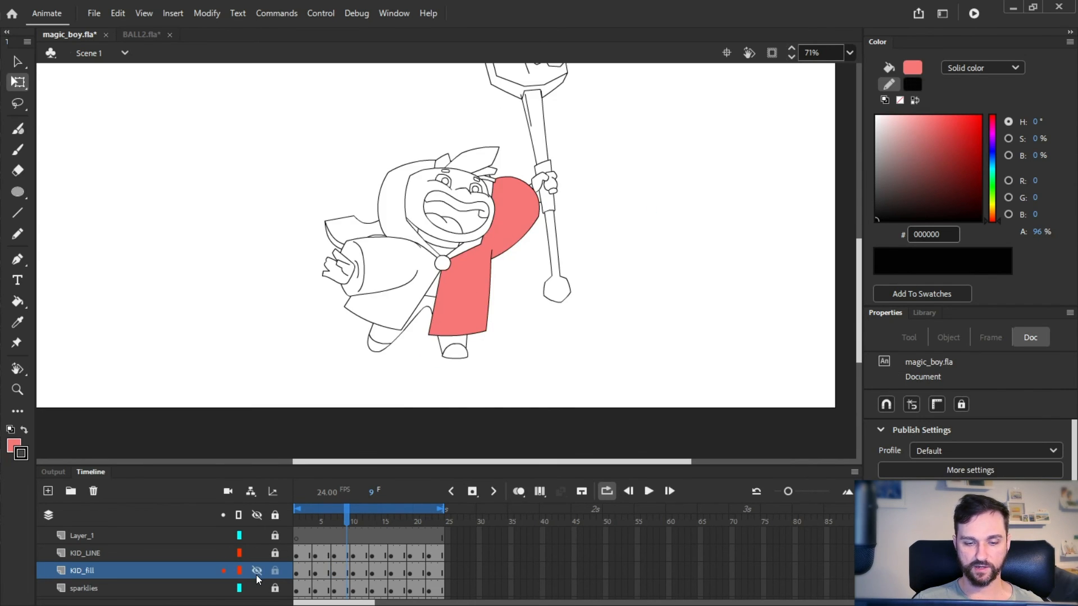
left_click(257, 570)
left_click(256, 570)
scroll(564, 311, "up", 3)
scroll(564, 311, "down", 3)
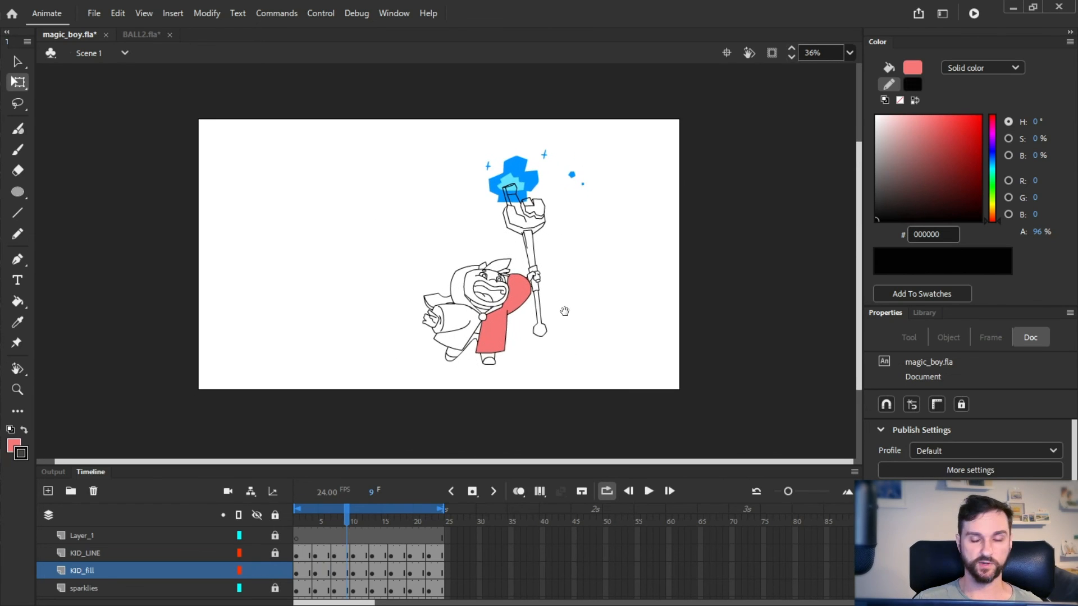
Return the playhead to frame 1 with a closer view of the whole character
scroll(568, 308, "up", 2)
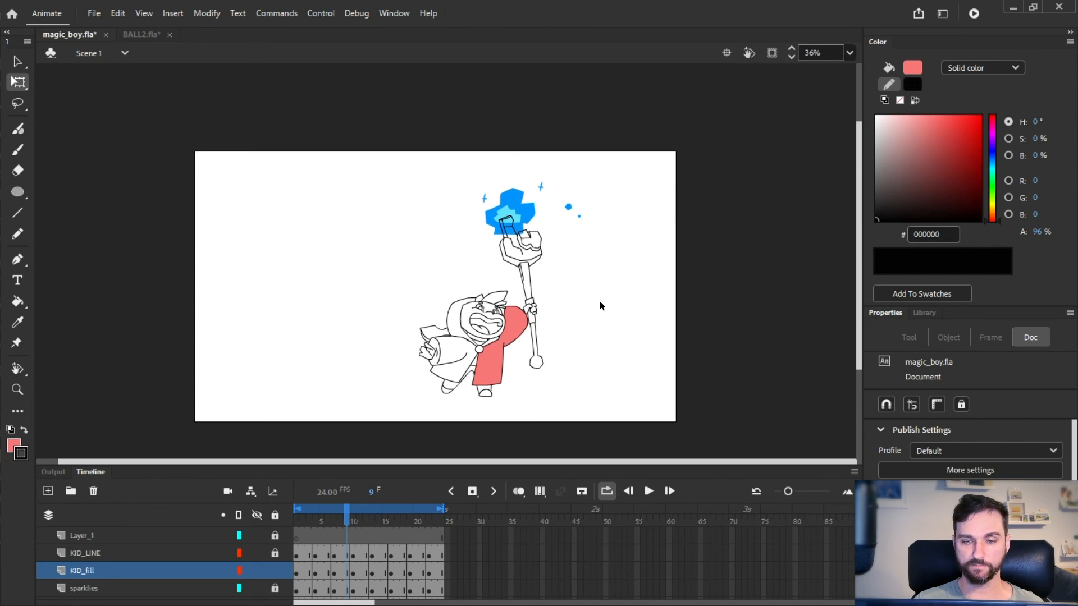
scroll(584, 301, "up", 3)
left_click_drag(561, 296, 724, 202)
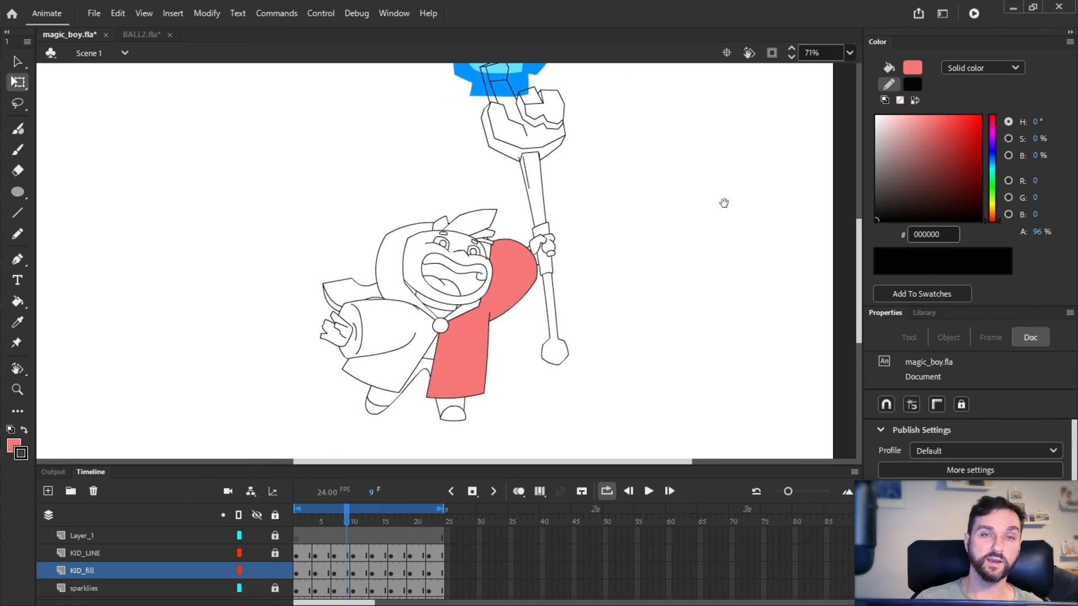
left_click_drag(346, 511, 284, 513)
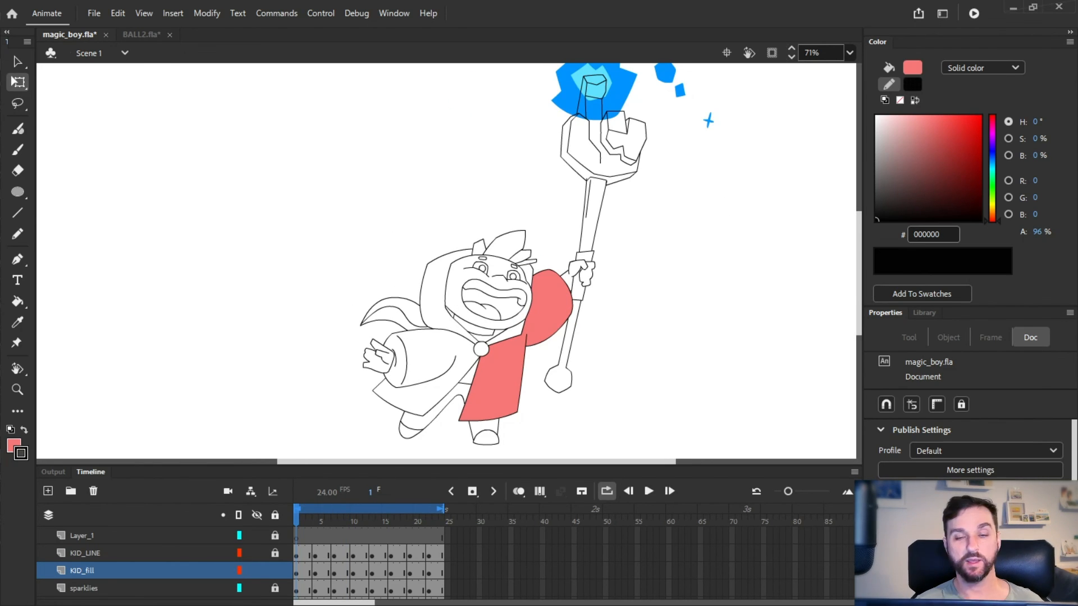
Show Include hidden layers in the advanced Flash publish settings, switch it on and off again, and accept the settings
left_click(88, 3)
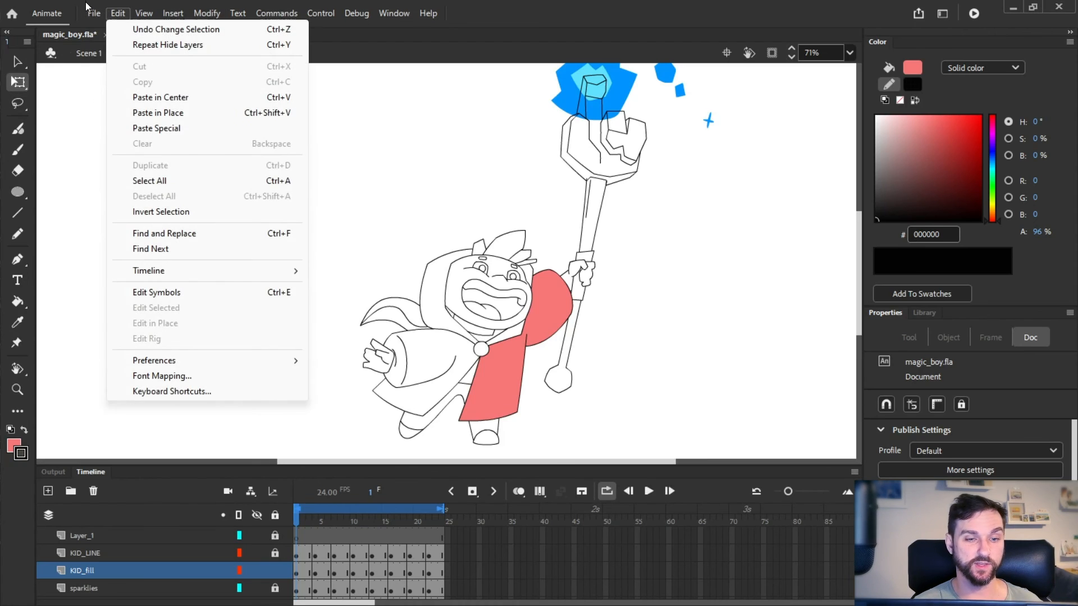
left_click(82, 11)
left_click(117, 13)
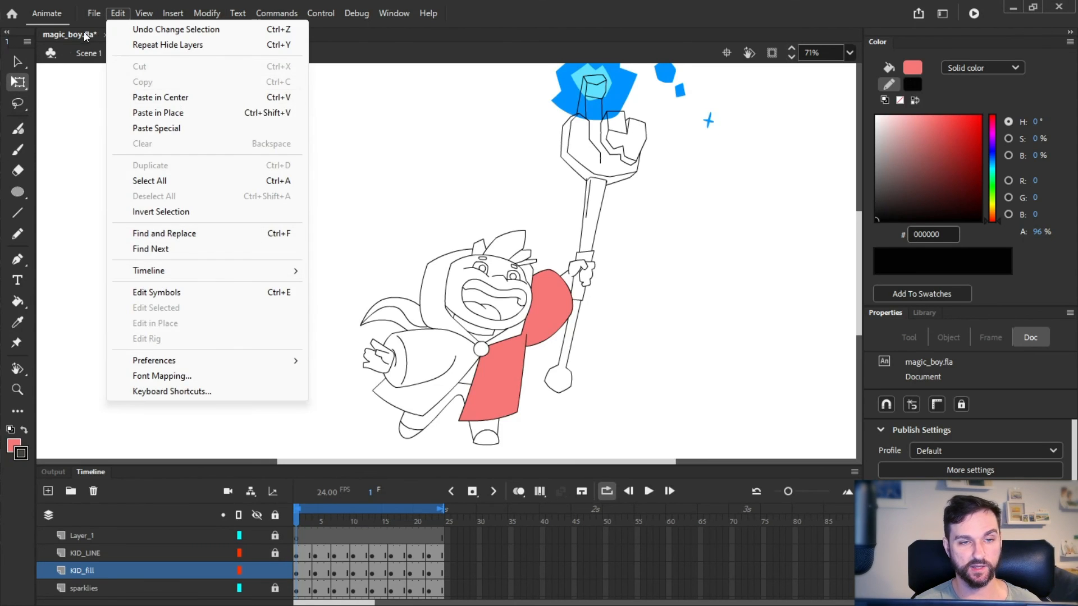
mouse_move(93, 13)
left_click(161, 285)
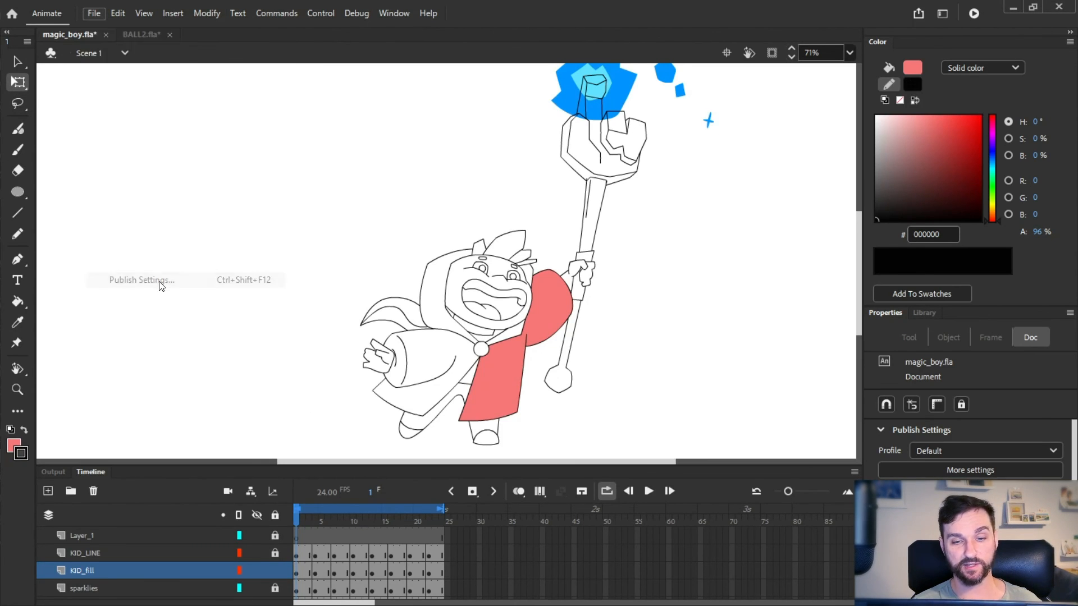
left_click(585, 267)
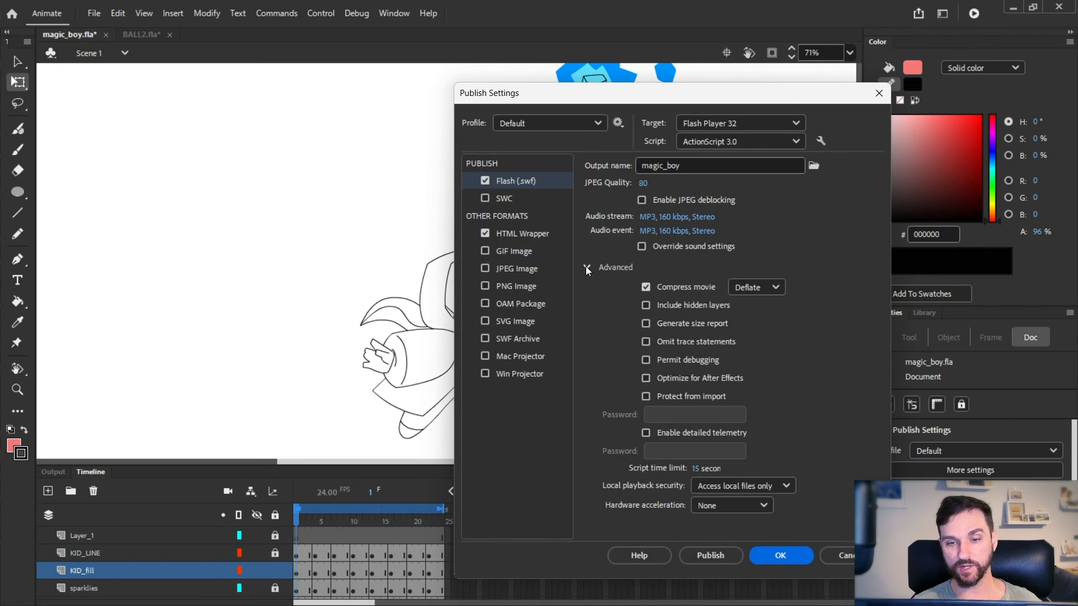
left_click(672, 303)
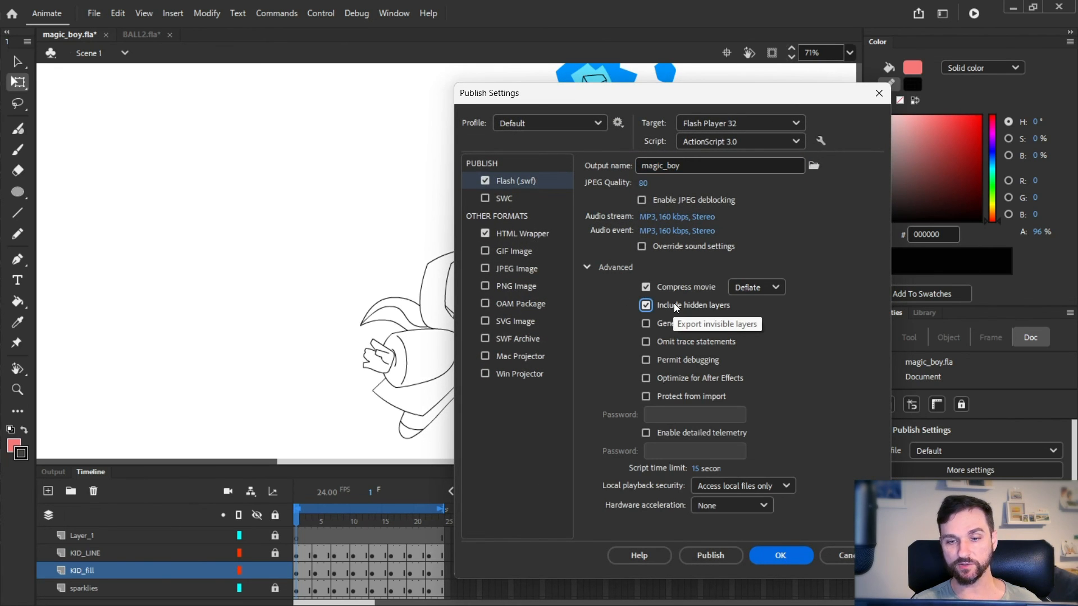
left_click(678, 309)
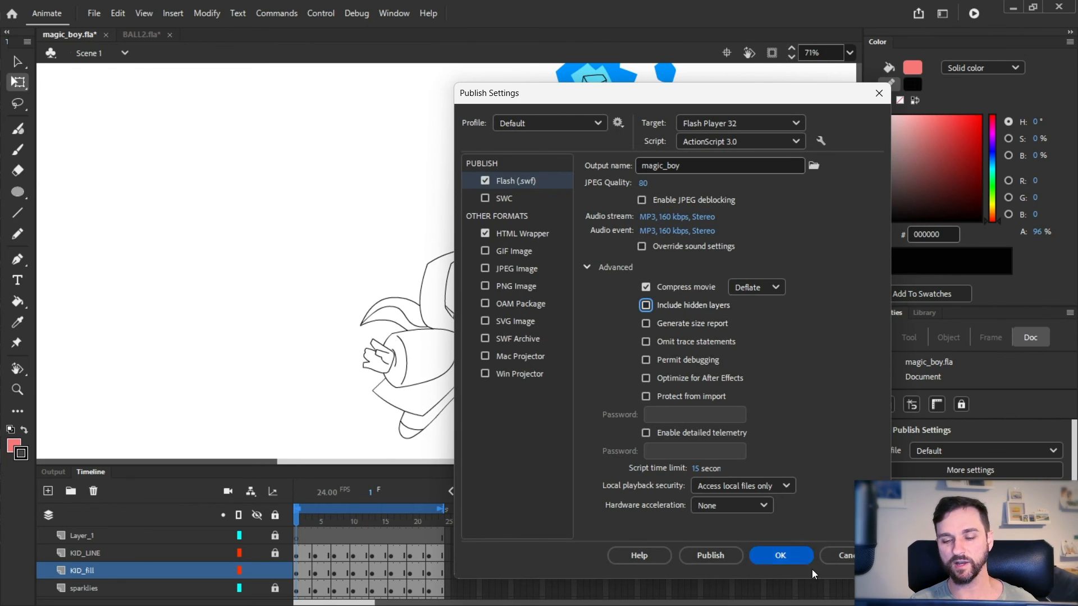
left_click(799, 555)
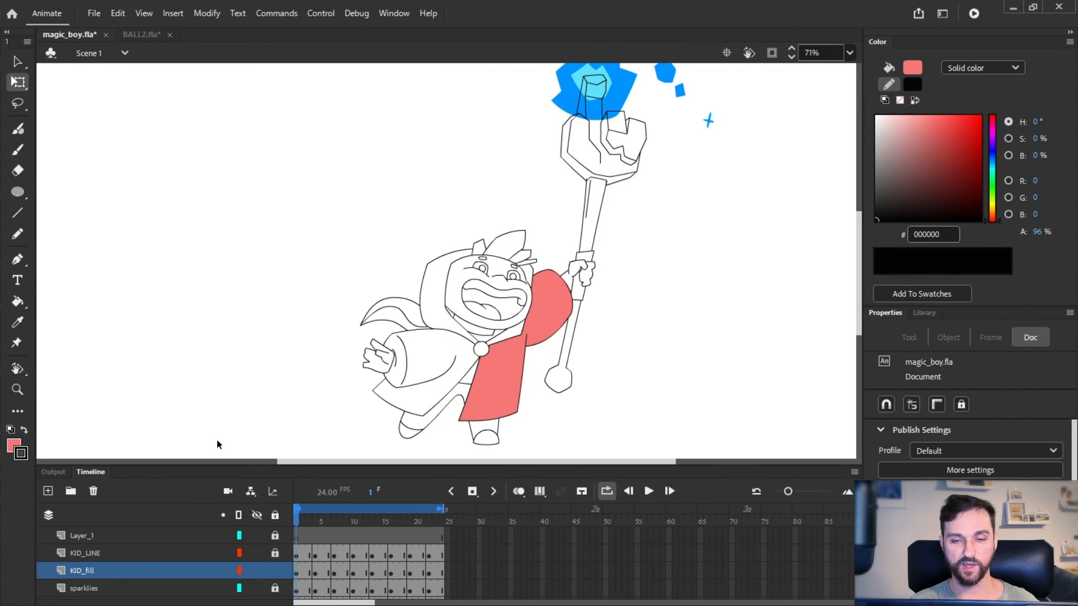
Hide the KID_LINE layer to isolate the fills and look through the export options without exporting
left_click(258, 552)
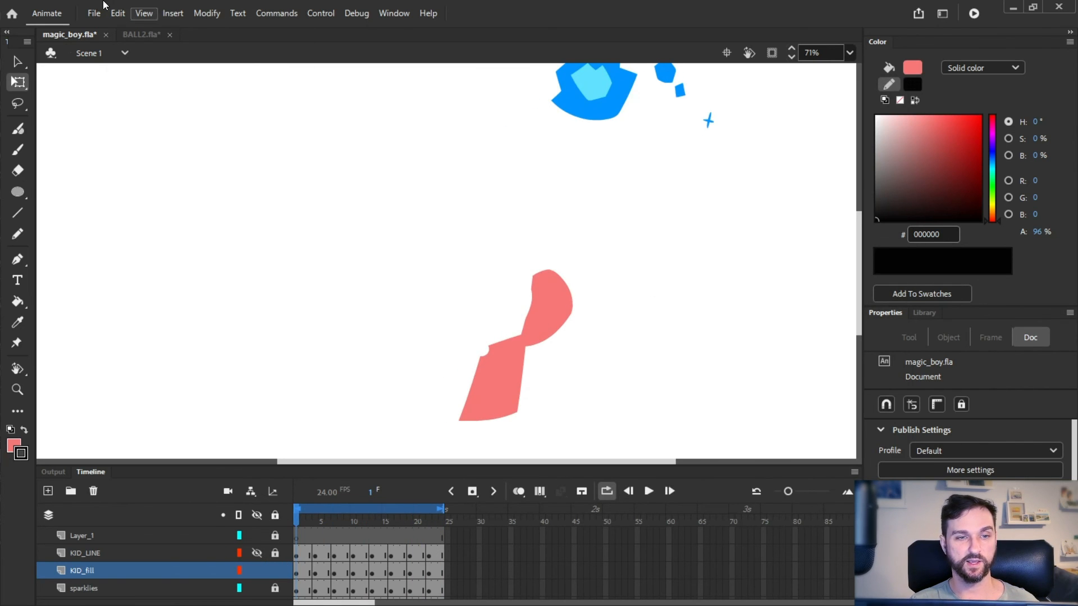
left_click(85, 6)
mouse_move(235, 236)
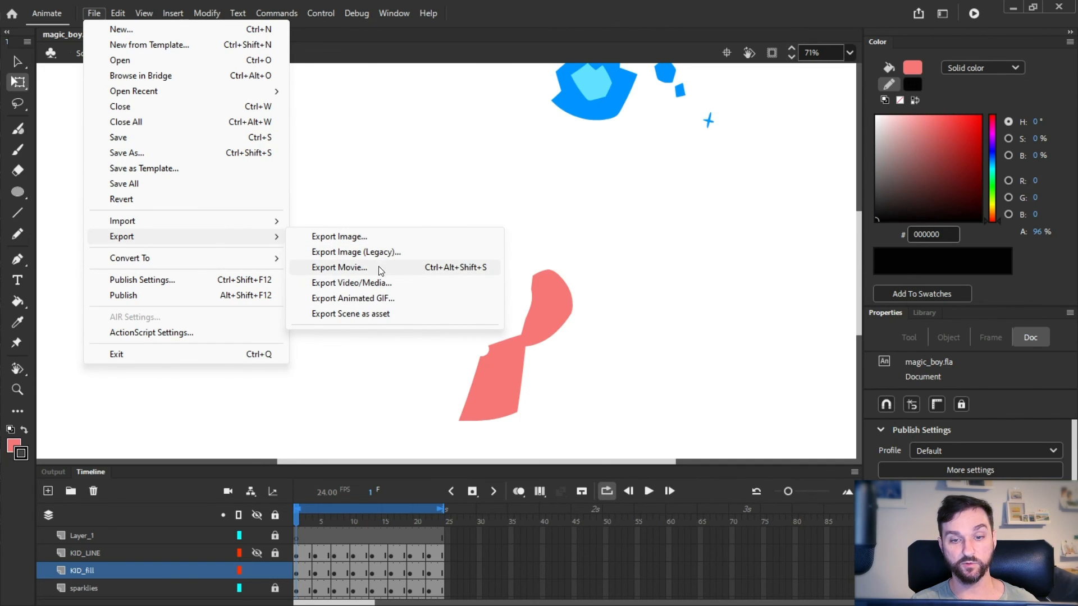
left_click(556, 195)
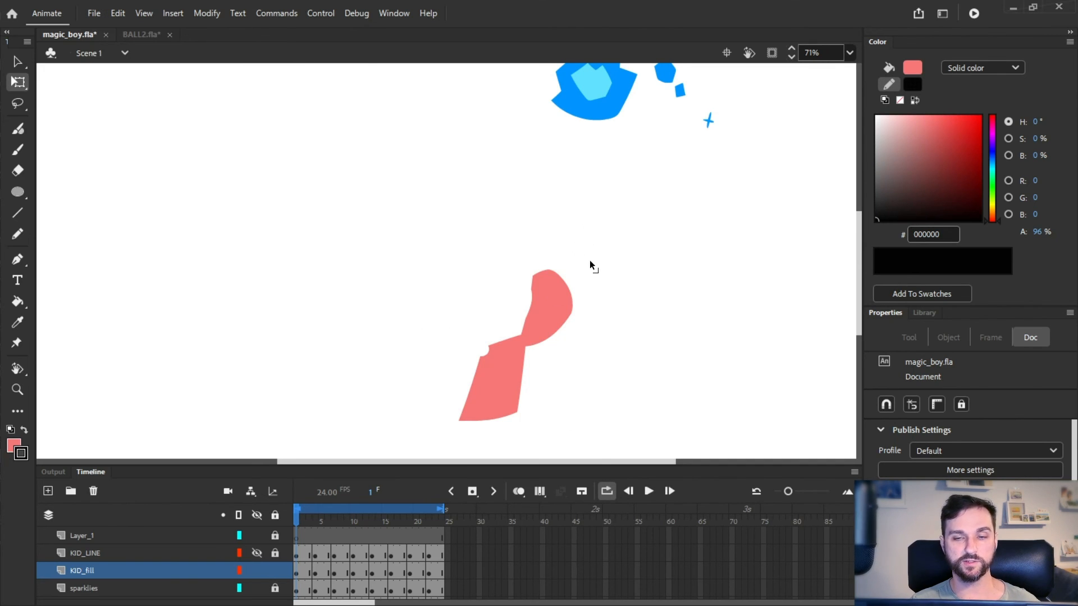
Unhide KID_LINE and hide the KID_fill, sparklies and magic layers to isolate the line art
left_click(258, 553)
left_click(258, 571)
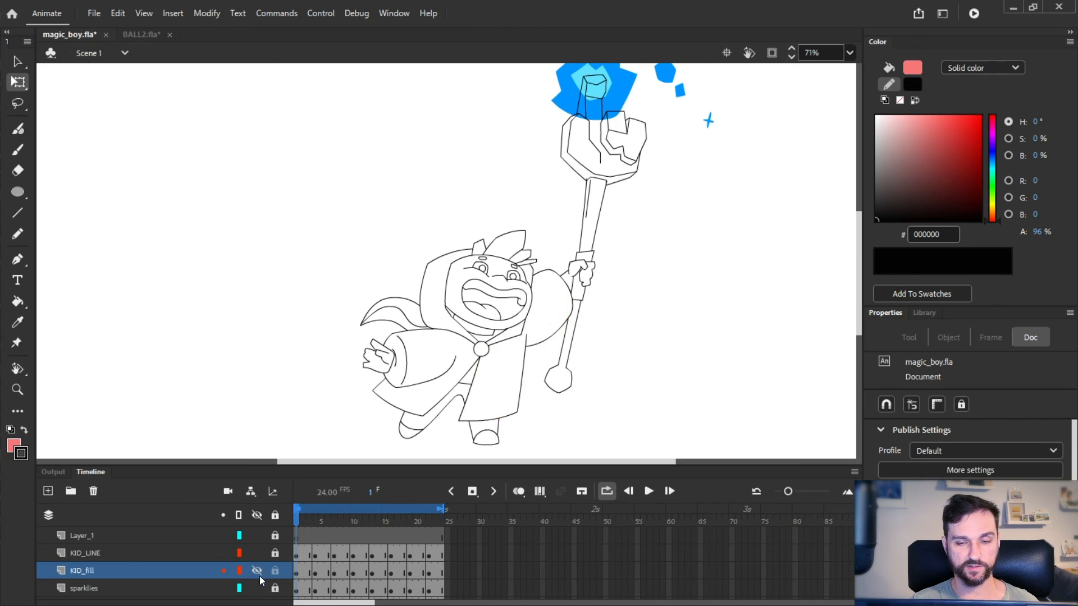
left_click(259, 587)
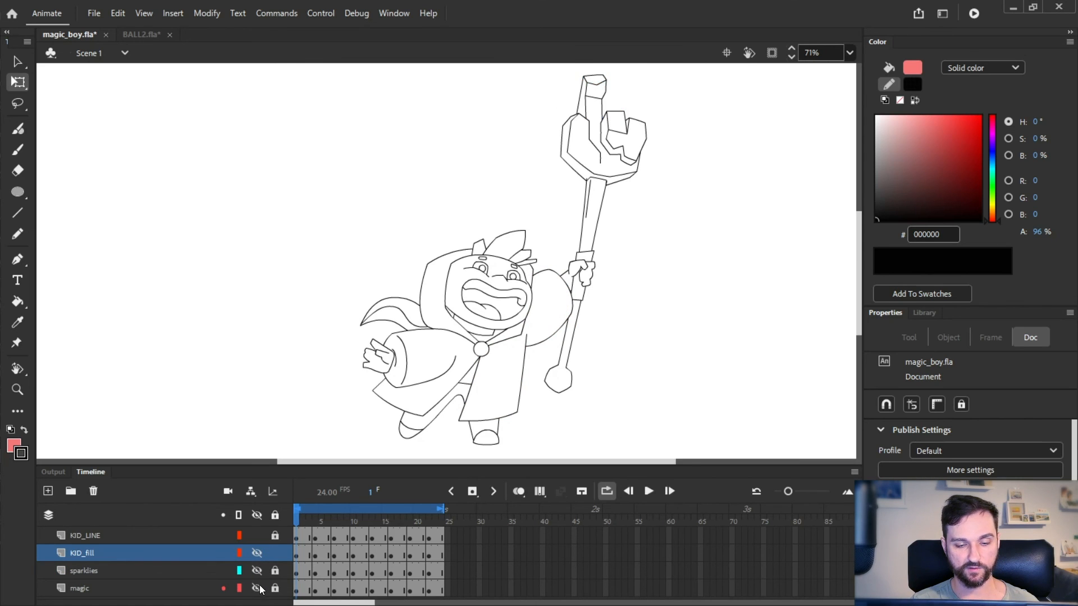
Review the available export commands without exporting, and play back the line-only animation
left_click(106, 5)
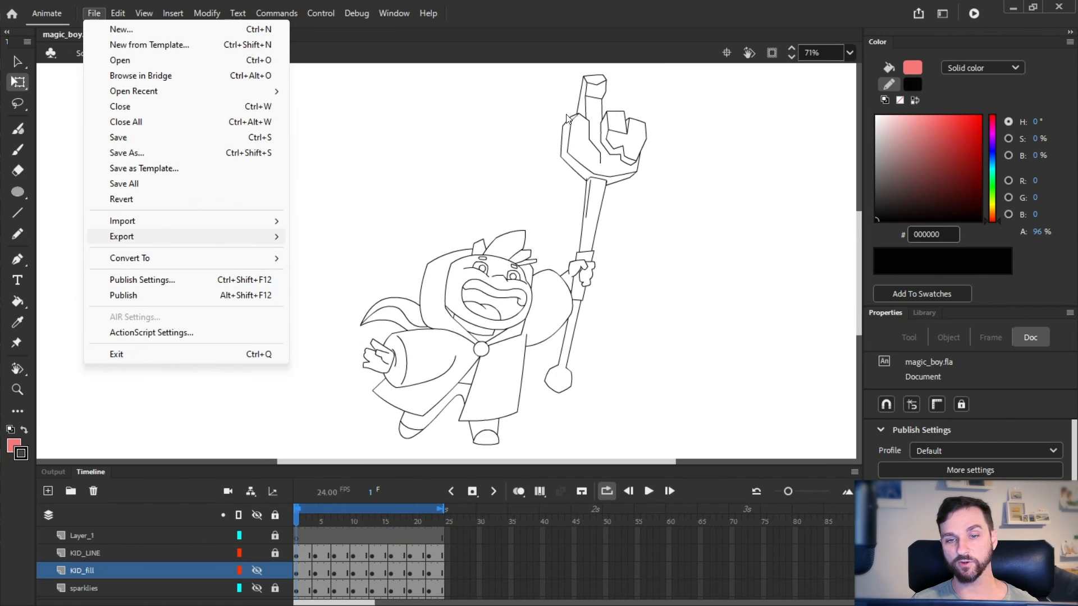
left_click(545, 5)
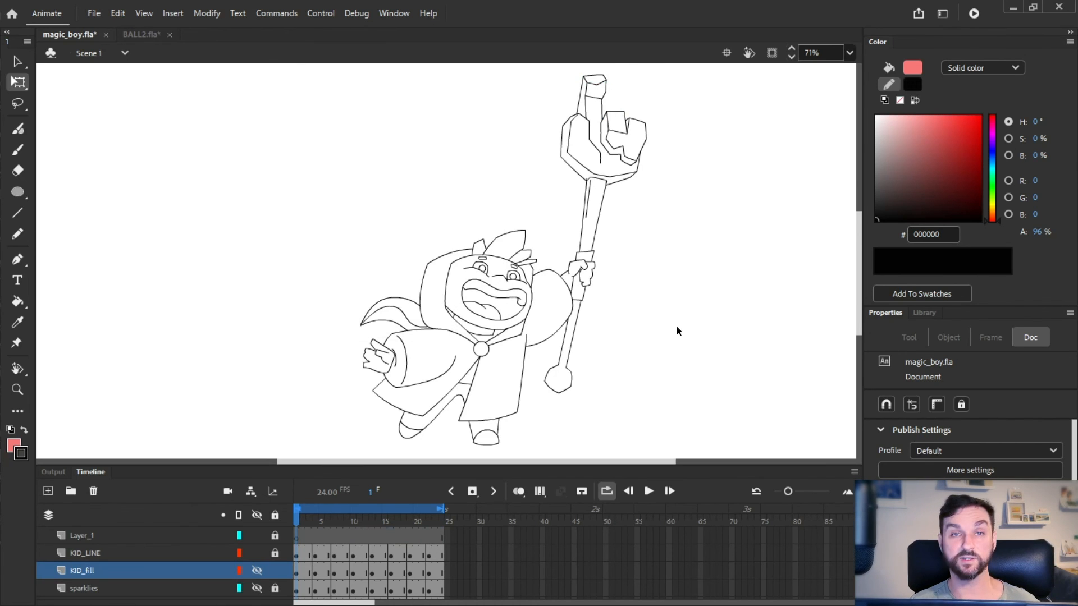
left_click(107, 6)
key("Return")
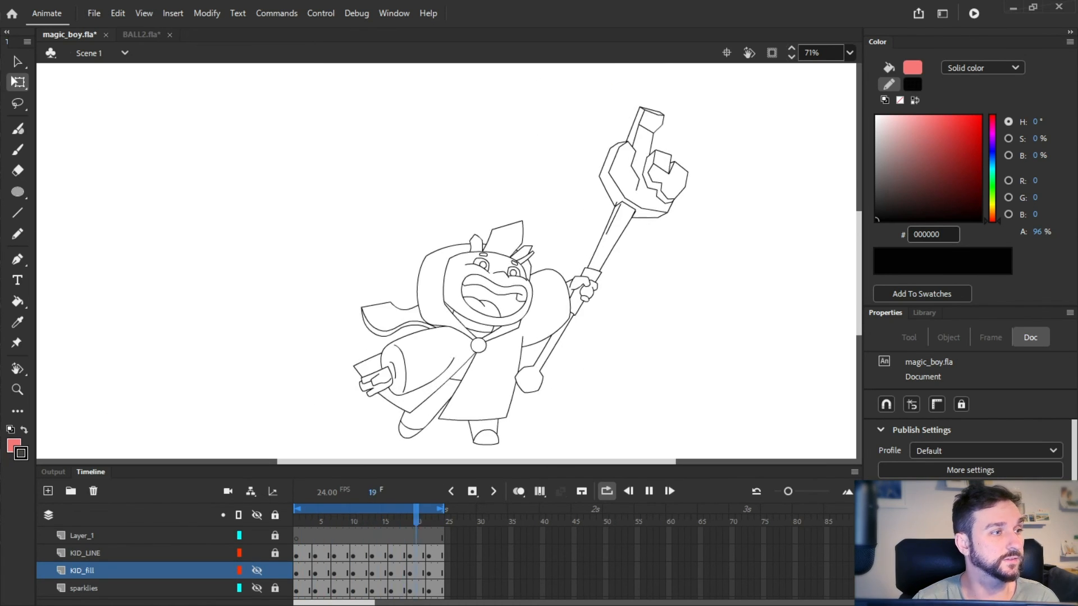